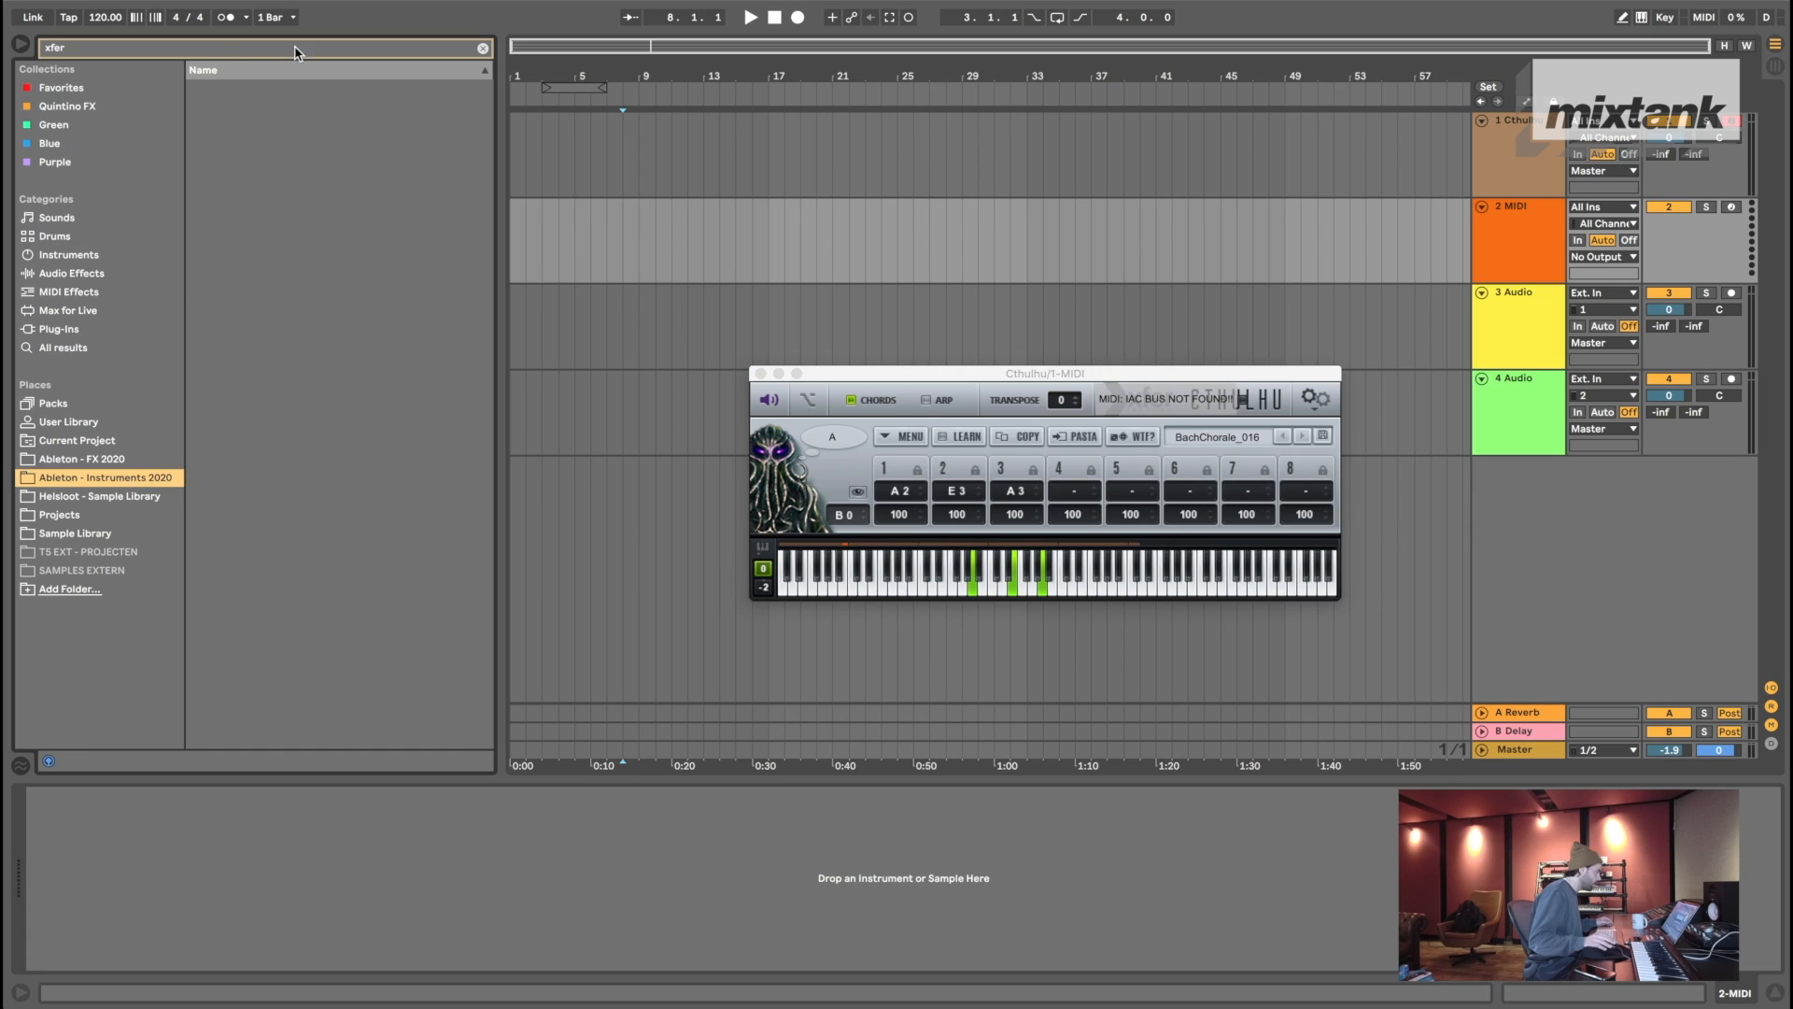
- Load the Chords - Diva Init (Diva).adg preset onto the empty second MIDI track and move the plug-in windows out of the way
click(482, 48)
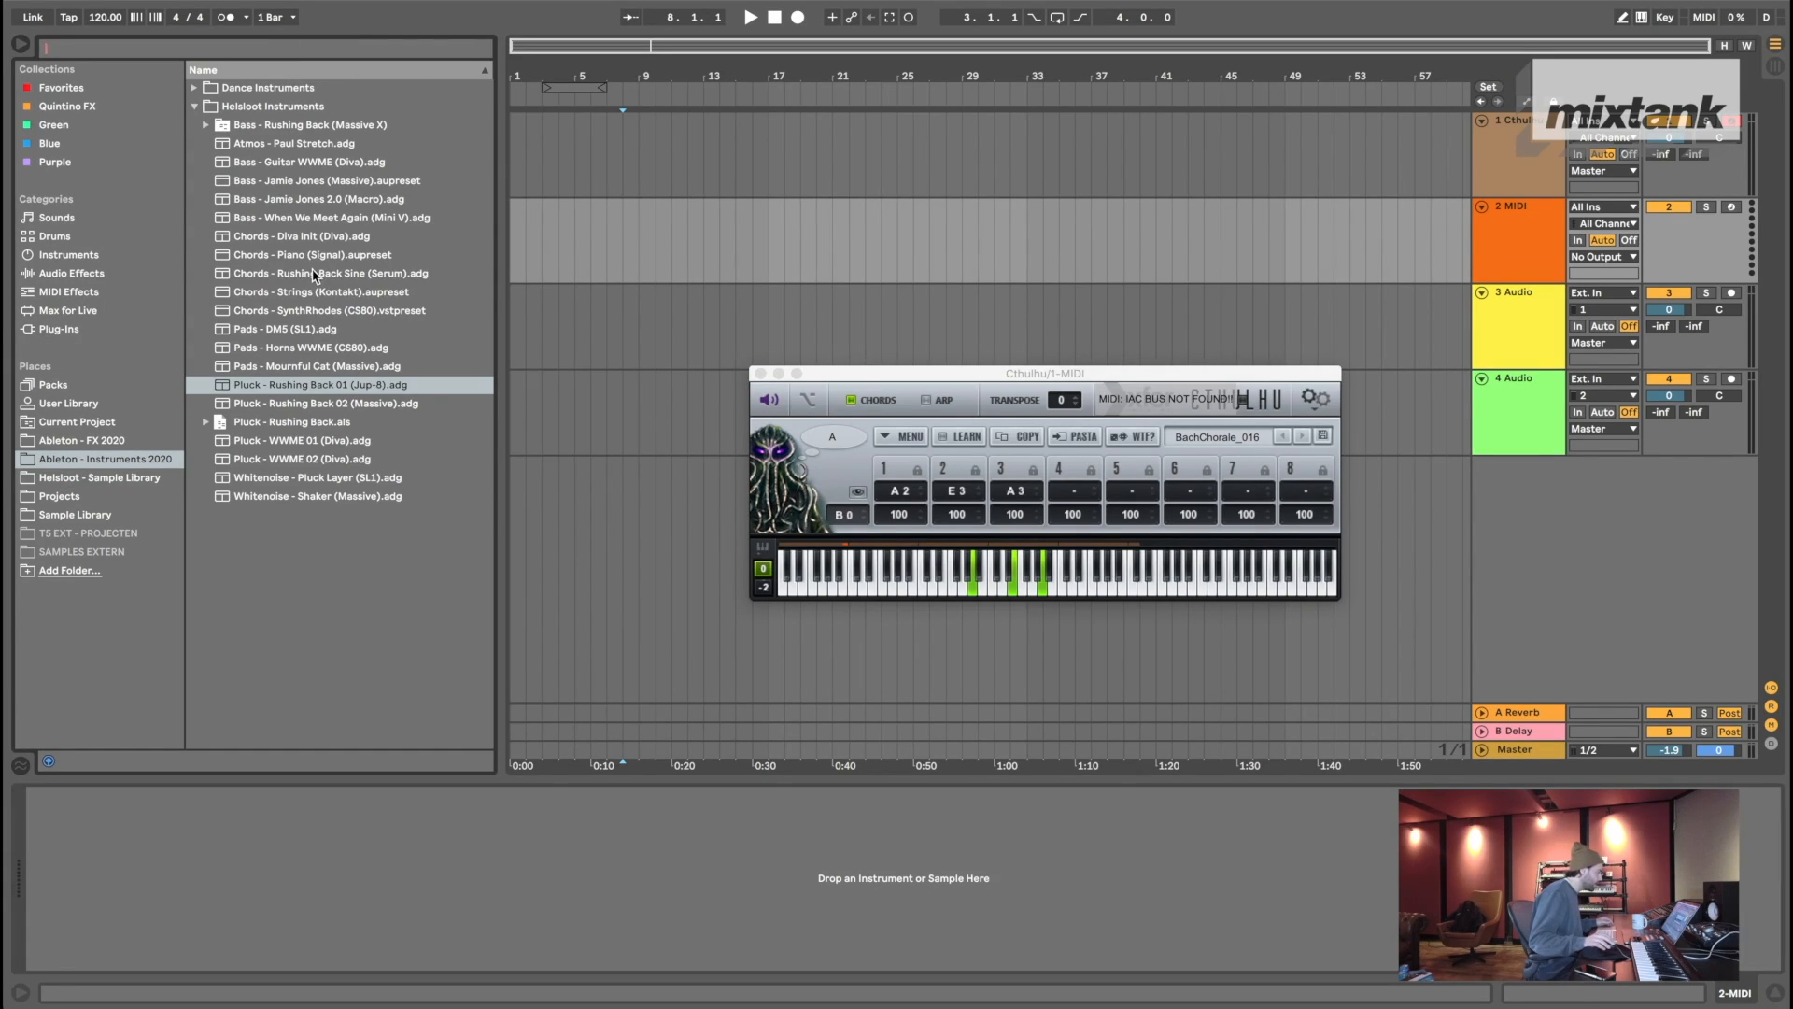
click(314, 275)
click(306, 239)
drag(306, 239, 1391, 254)
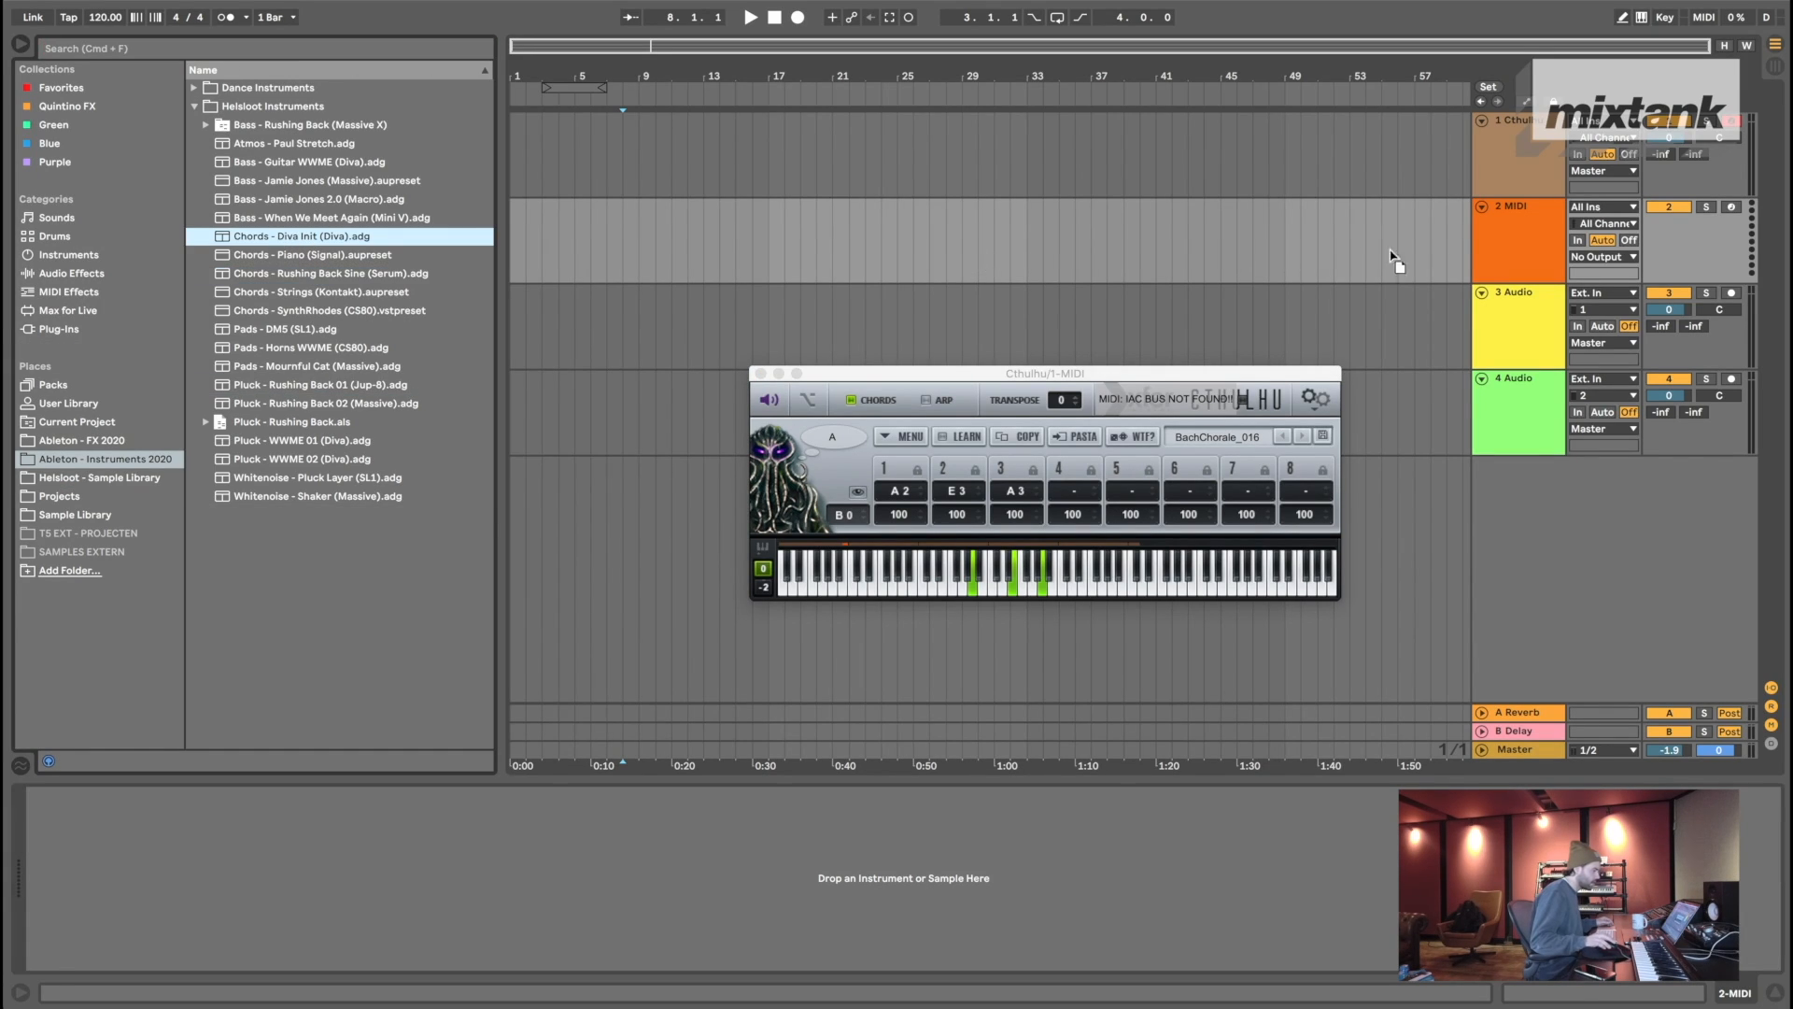
drag(1504, 228, 1468, 233)
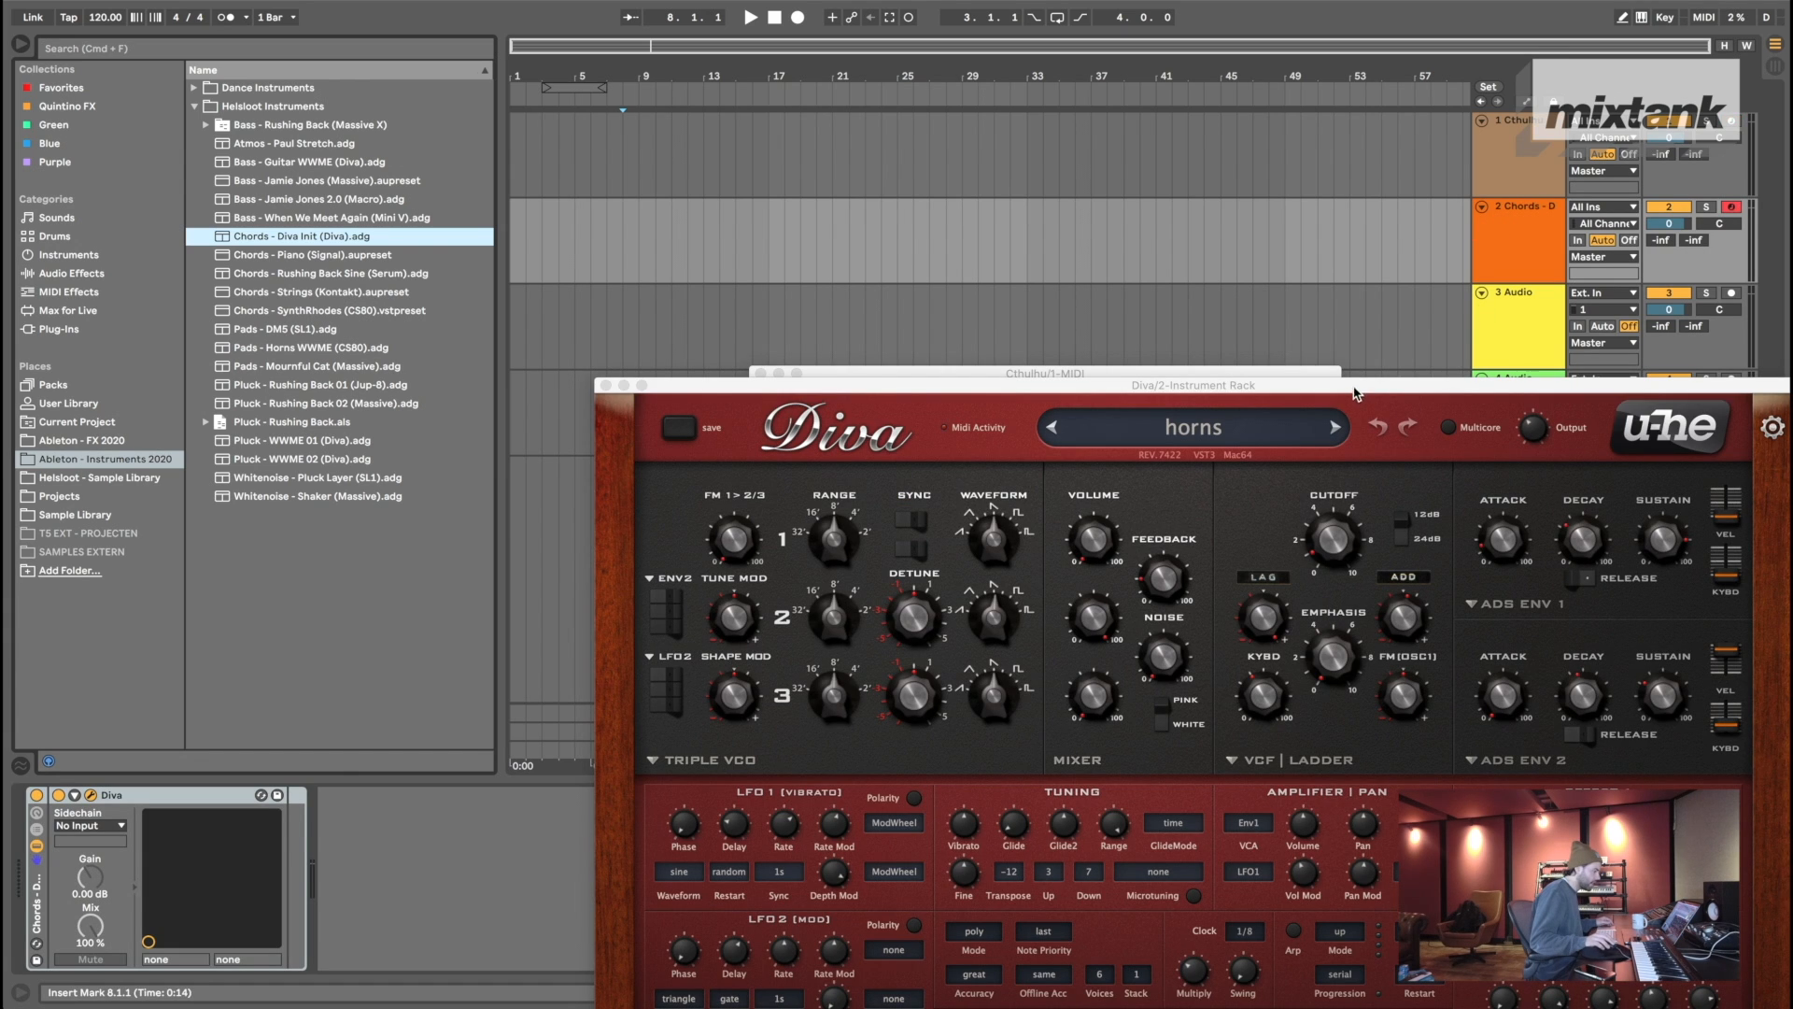
drag(1356, 393, 1046, 454)
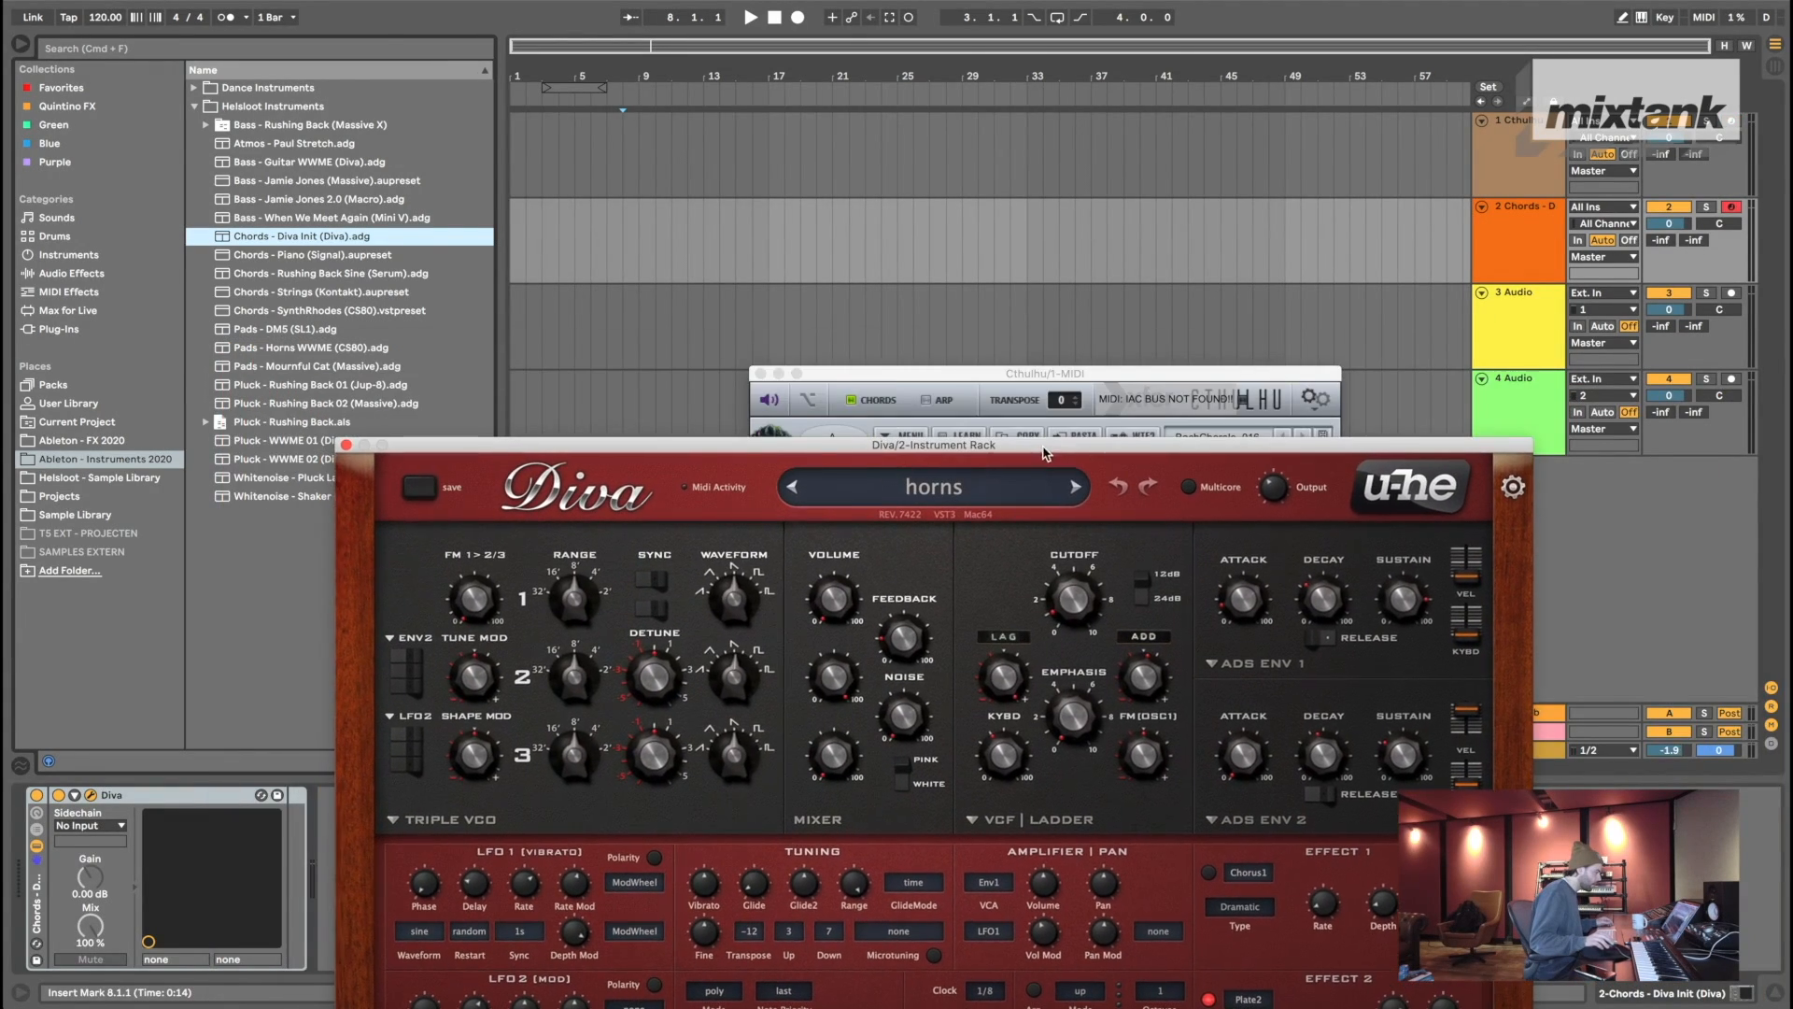
drag(964, 375, 656, 234)
- Route the Diva track's MIDI input from the 1-Cthulhu track, taking the signal from the Cthulhu device
click(1487, 250)
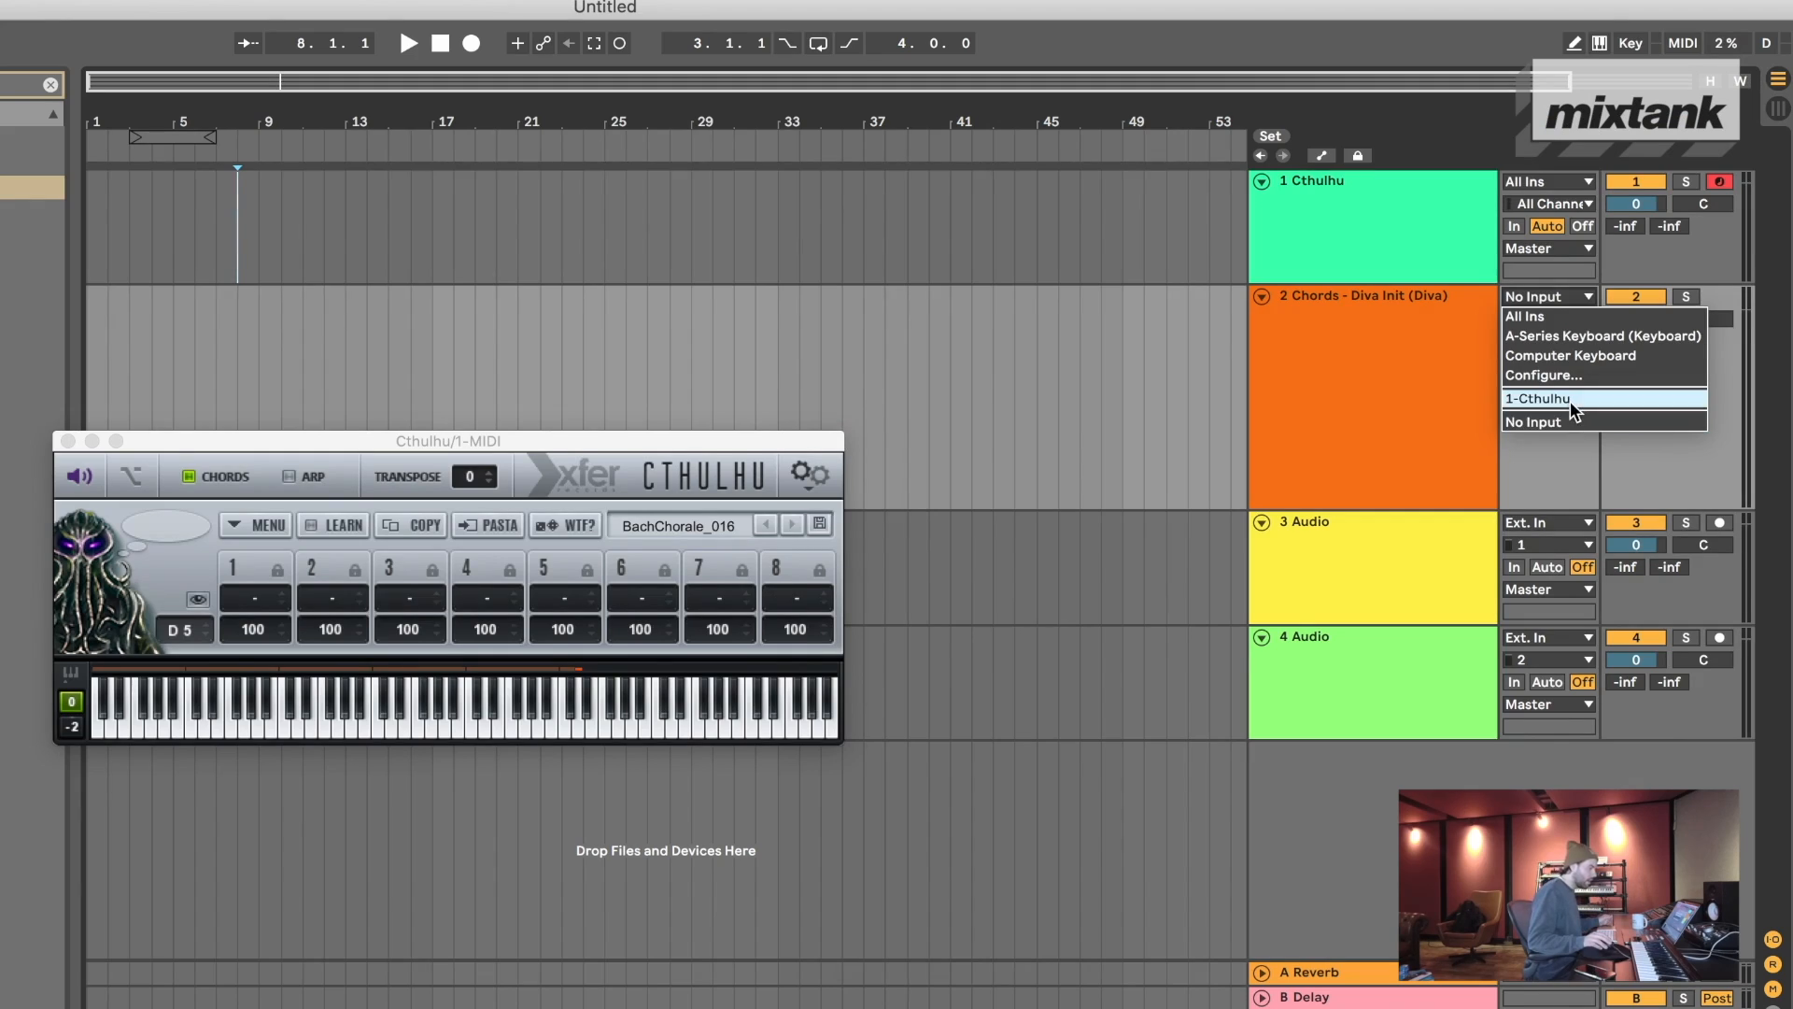
click(1565, 399)
click(1548, 320)
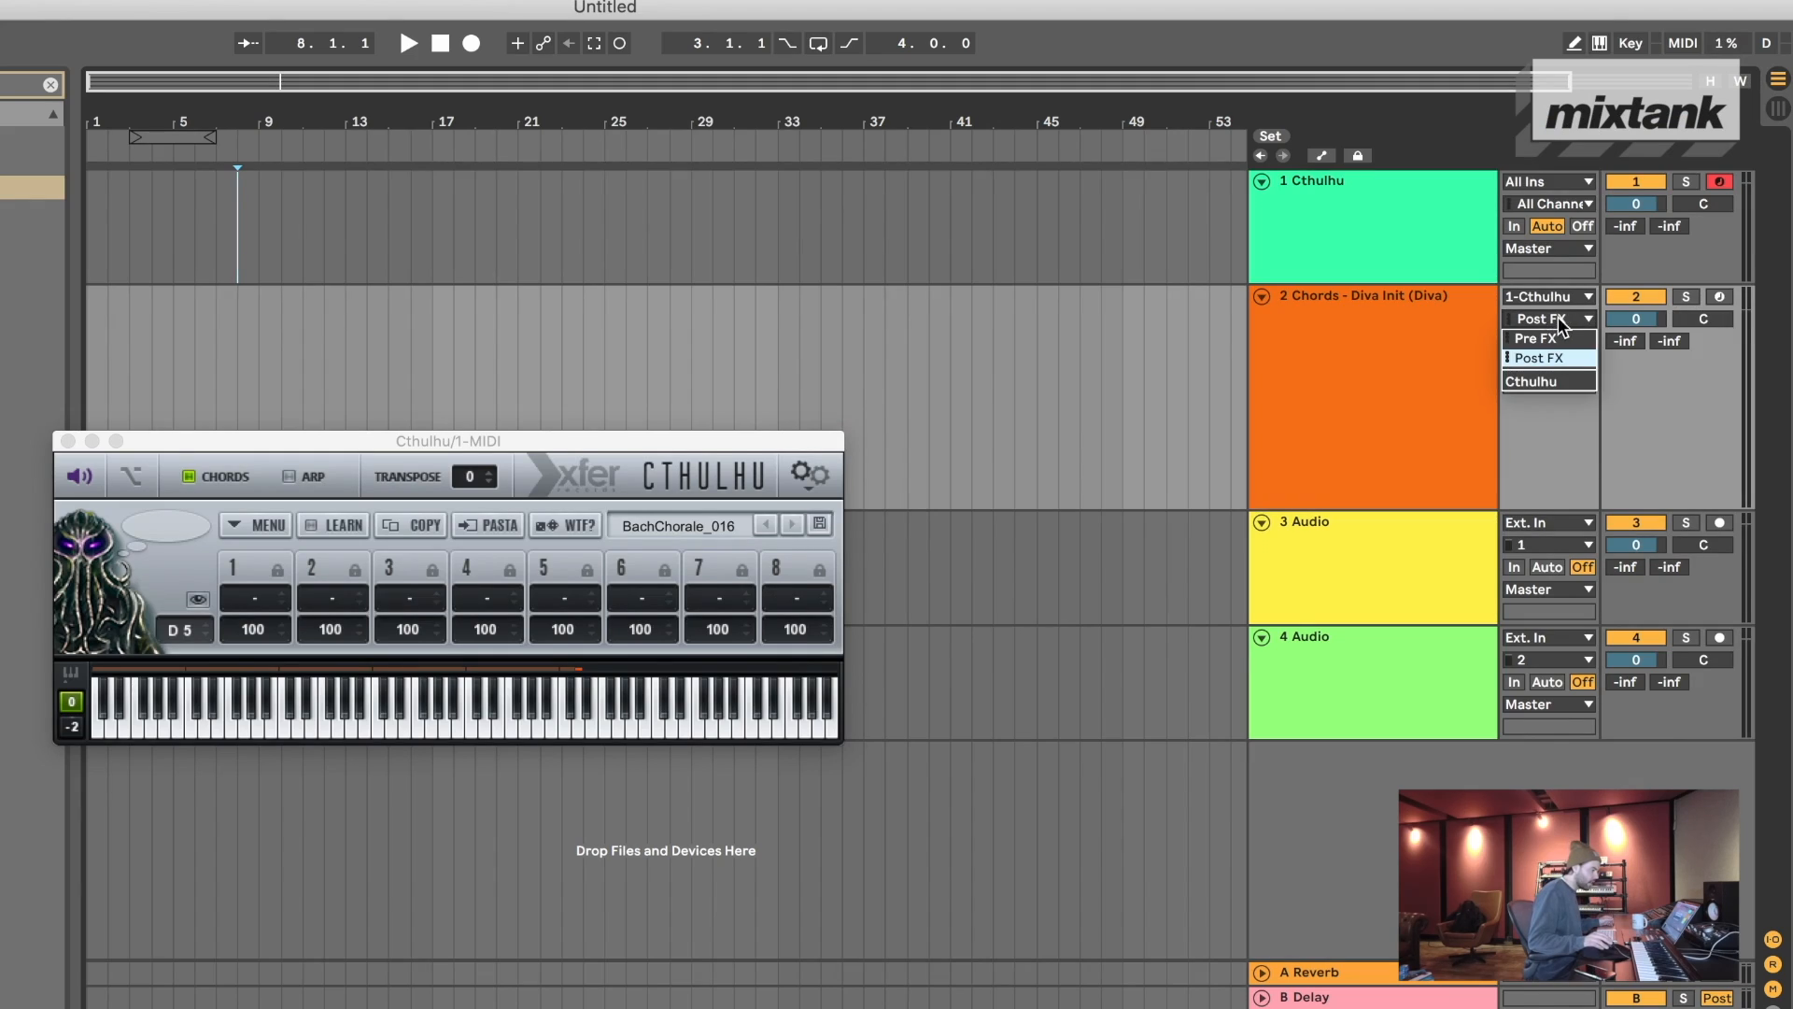
click(1547, 382)
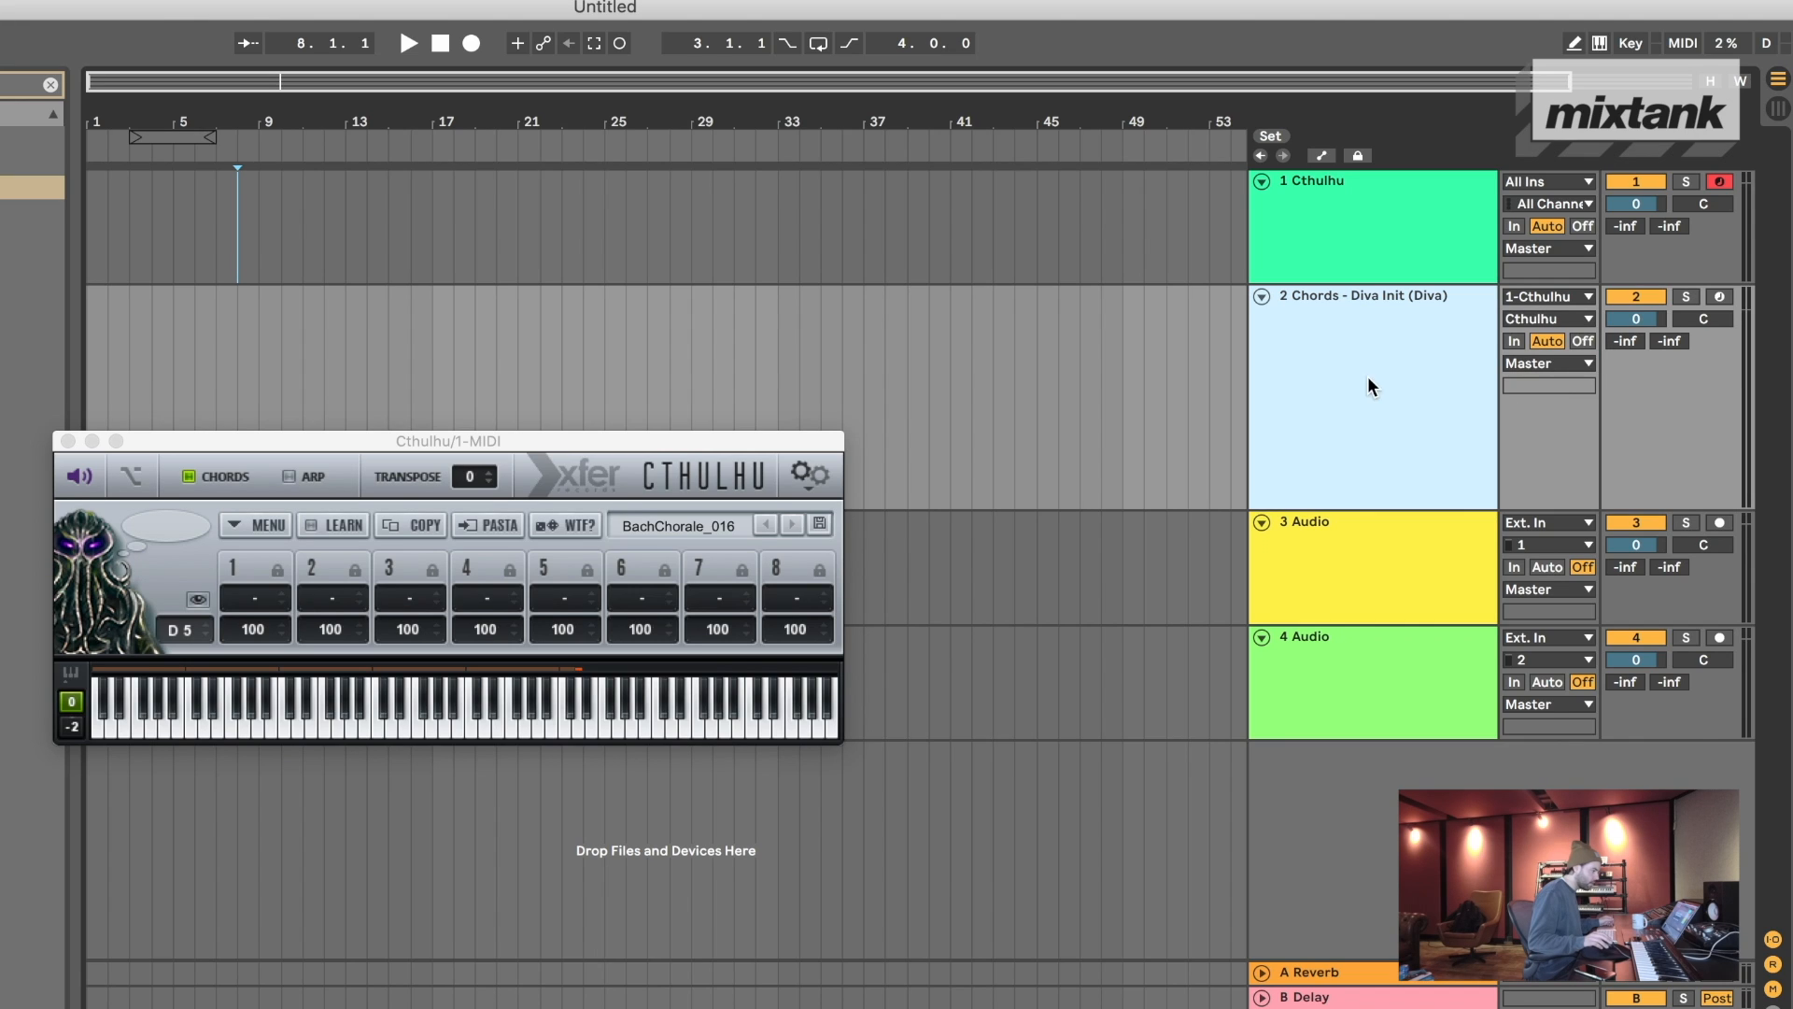
- Arm the Diva track together with the Cthulhu track and lower the Cthulhu track's volume to -inf
click(1721, 296)
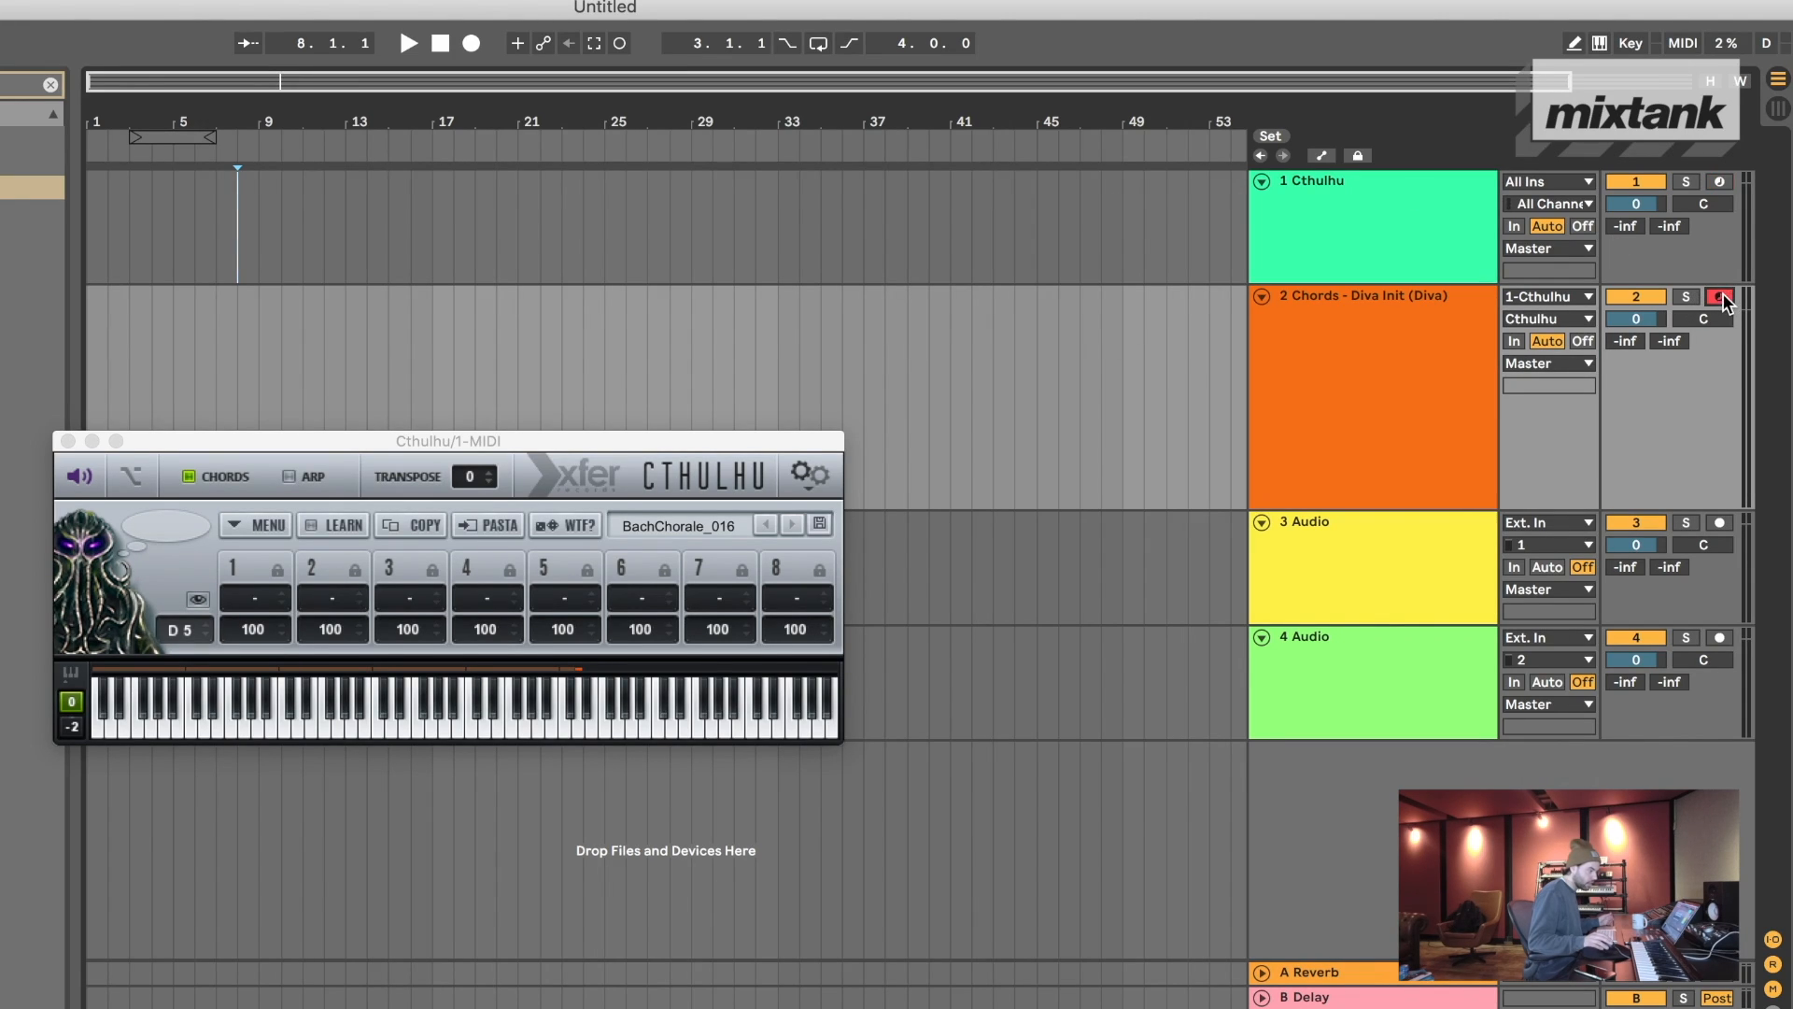
click(1720, 182)
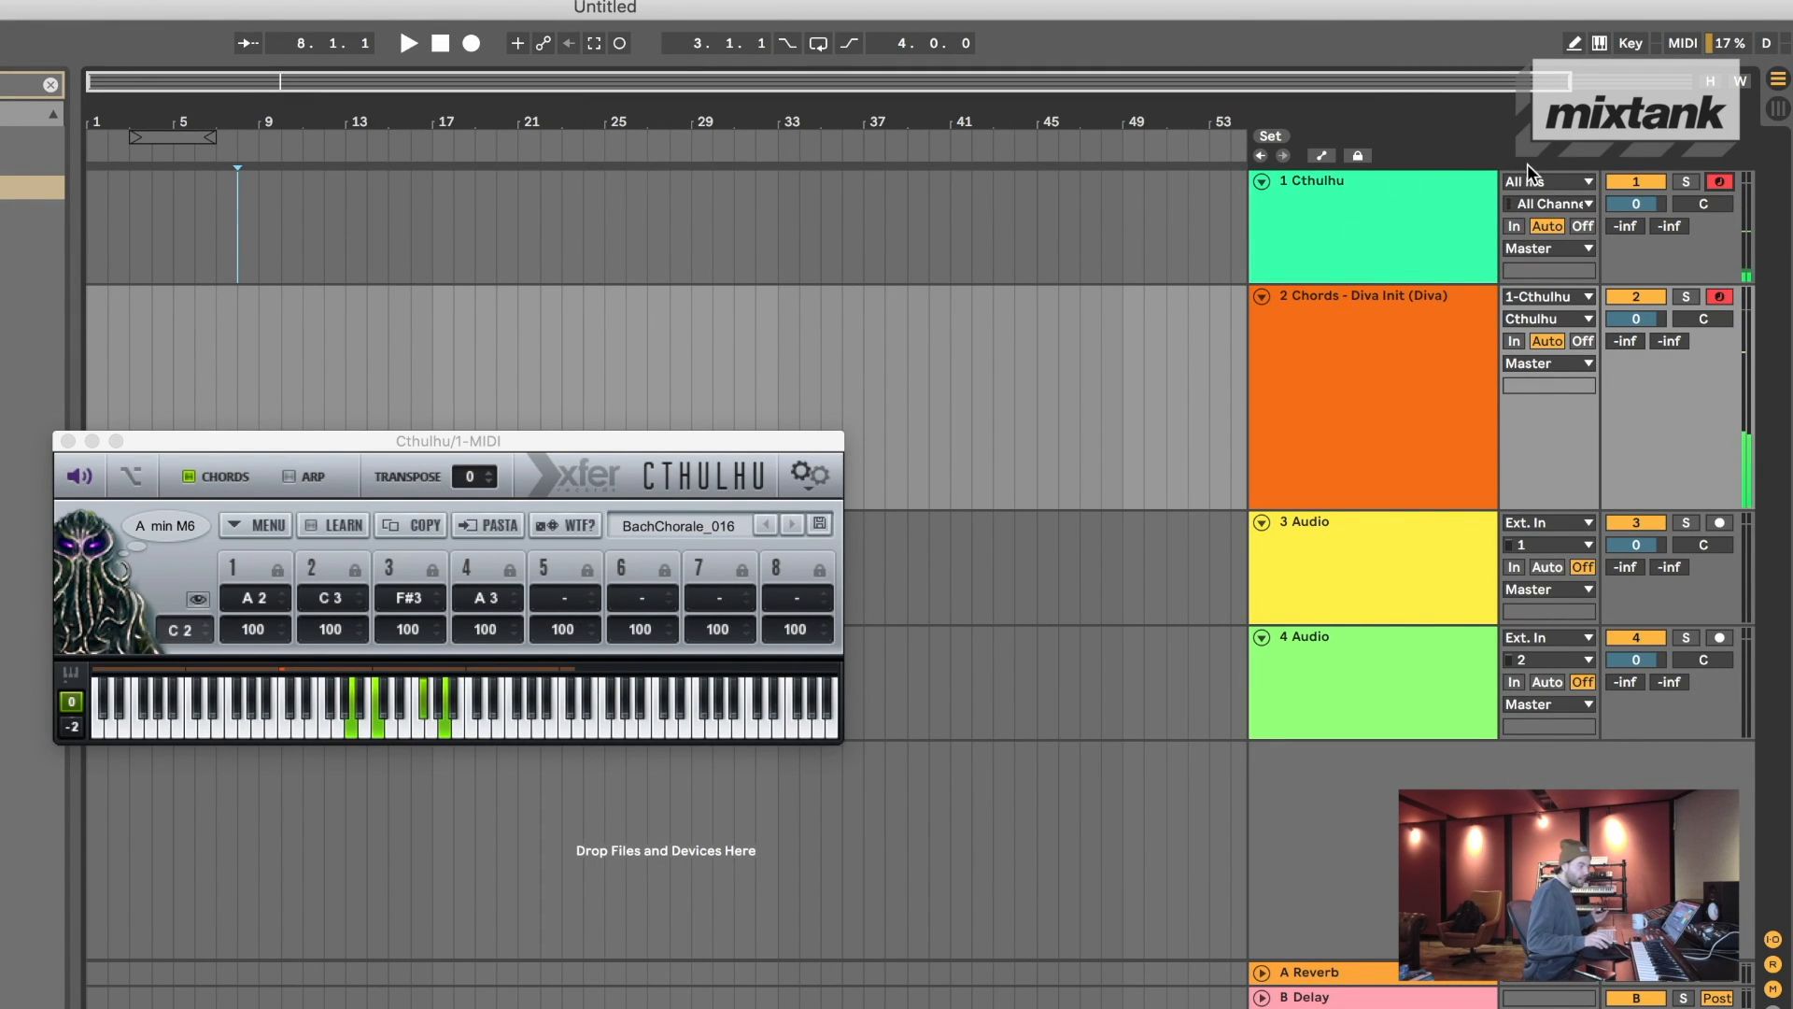
click(1433, 221)
drag(1630, 205, 1629, 224)
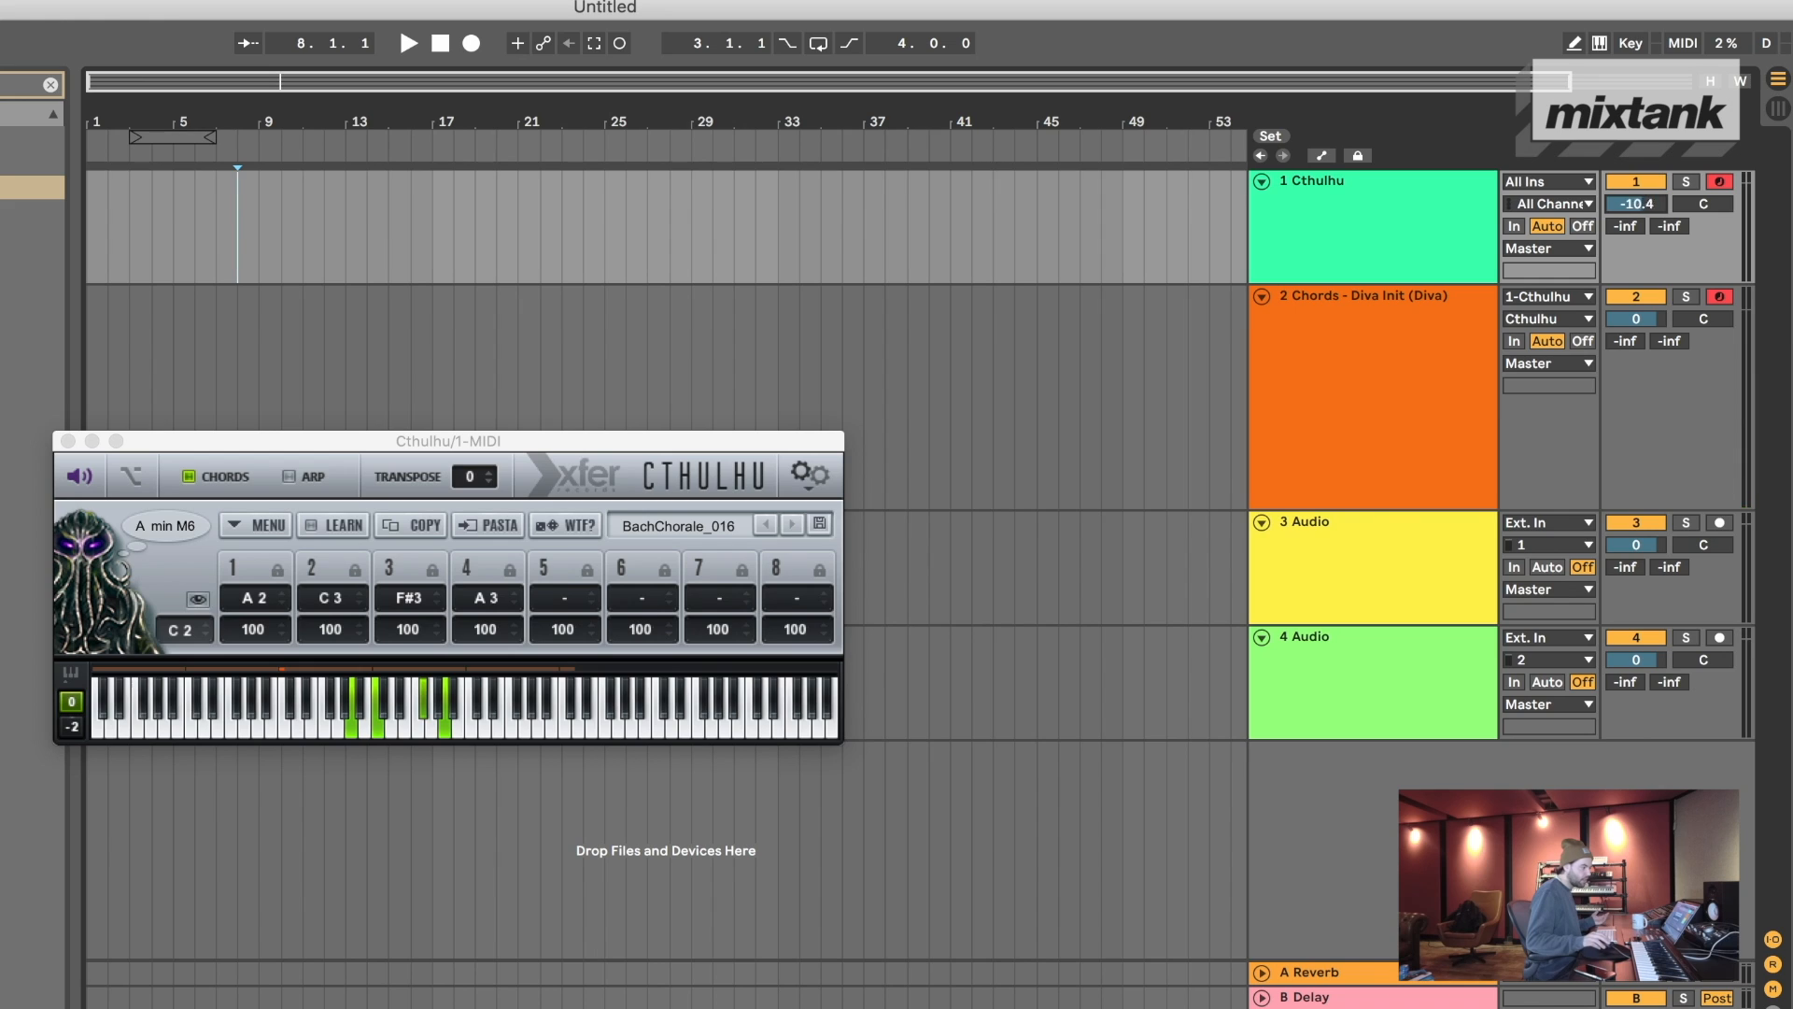
click(1349, 391)
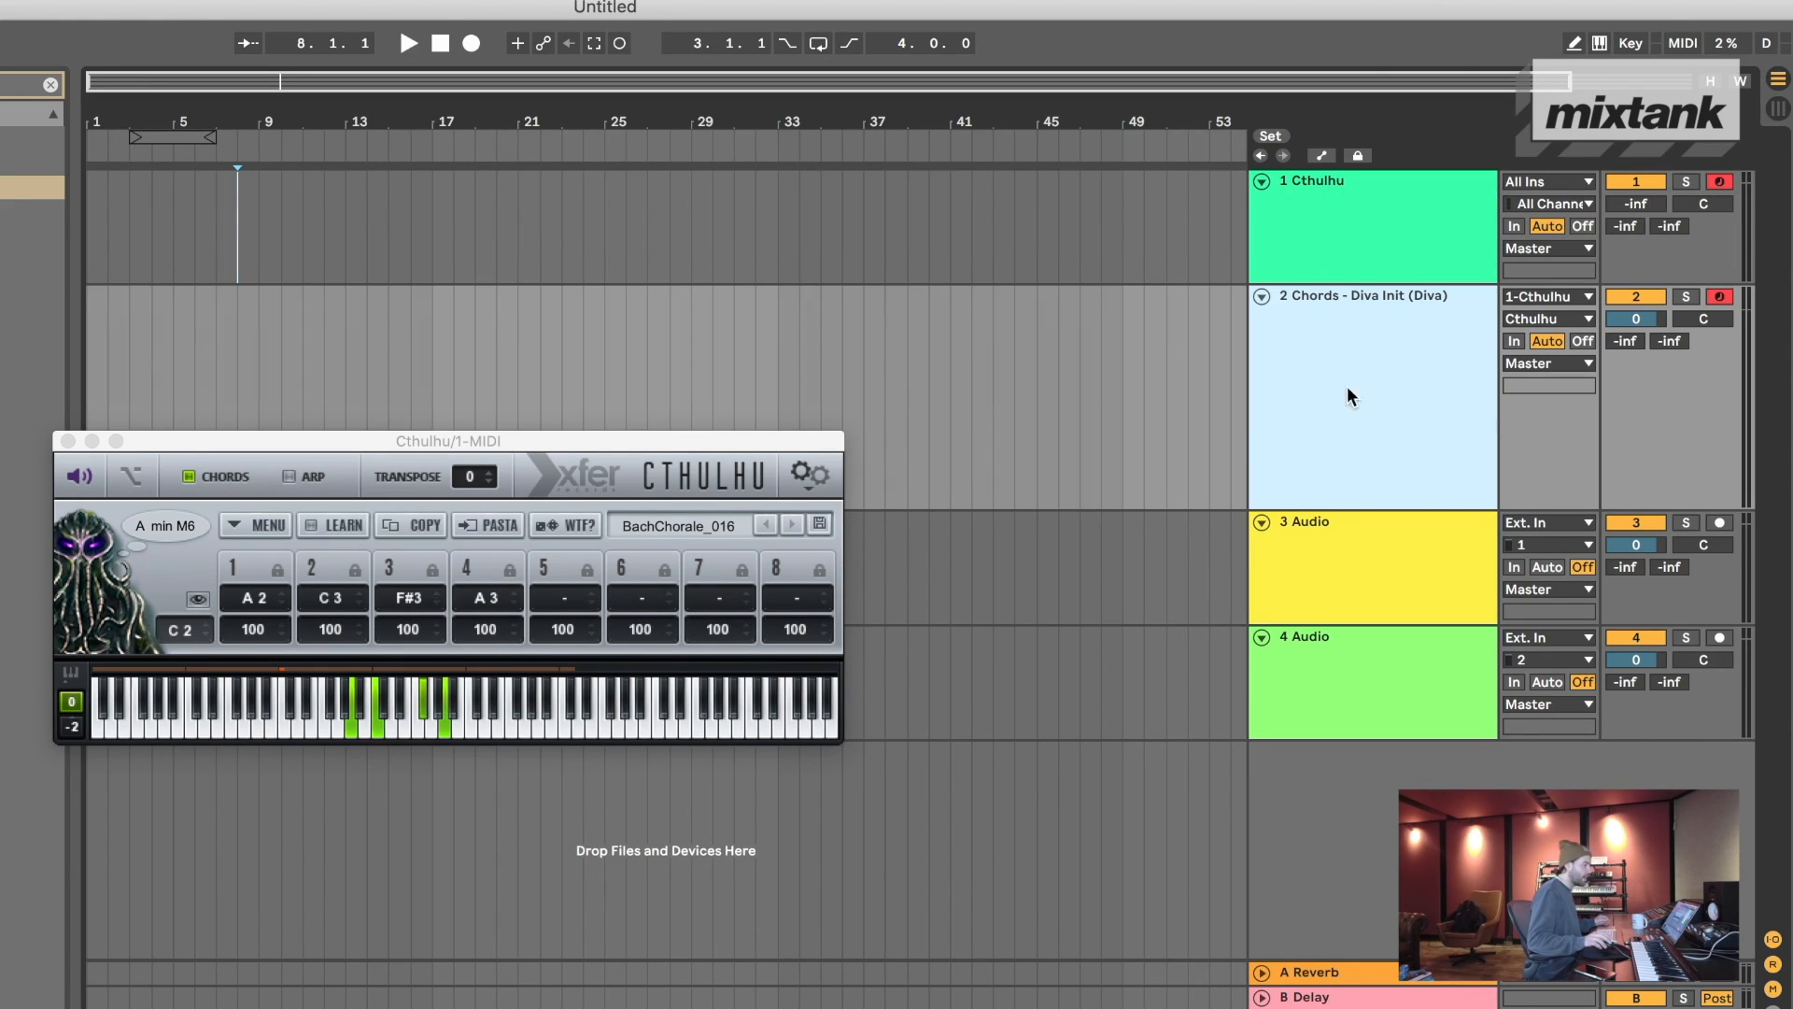
drag(506, 433, 771, 431)
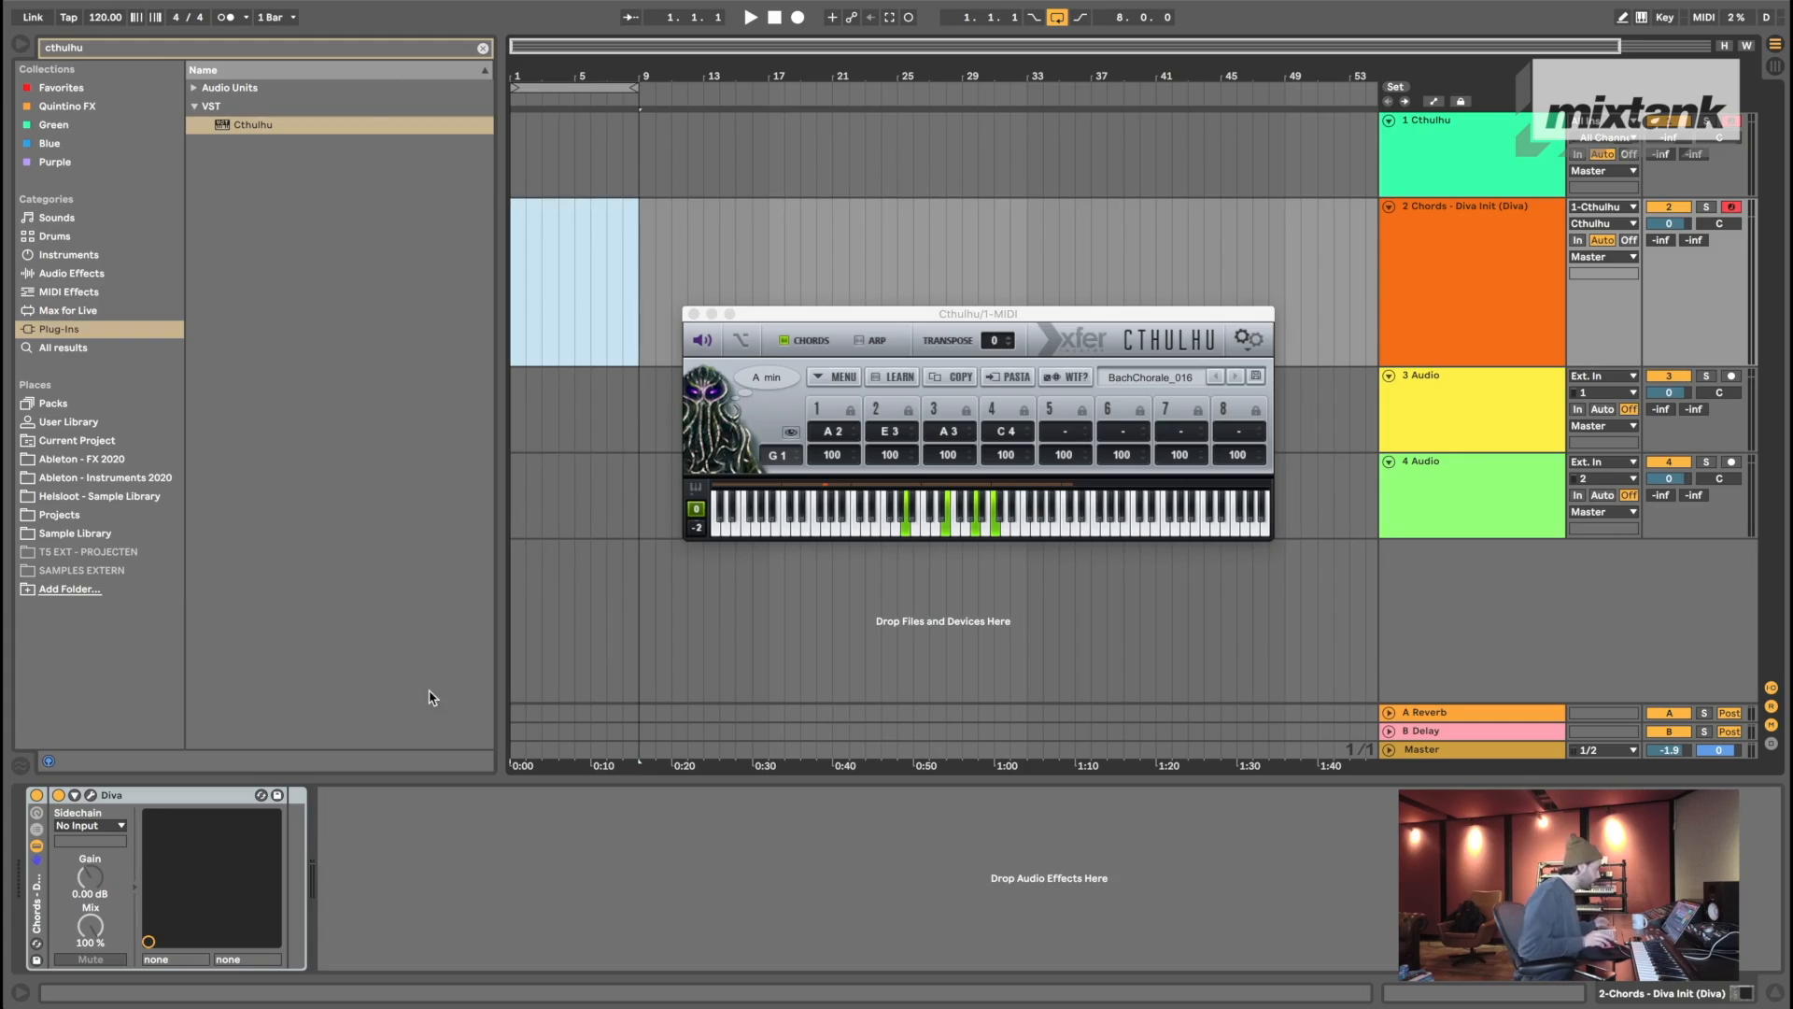
- Record a chord progression from bar 1 on both armed tracks with the metronome on, and move the Cthulhu window off the clips
drag(573, 49, 572, 56)
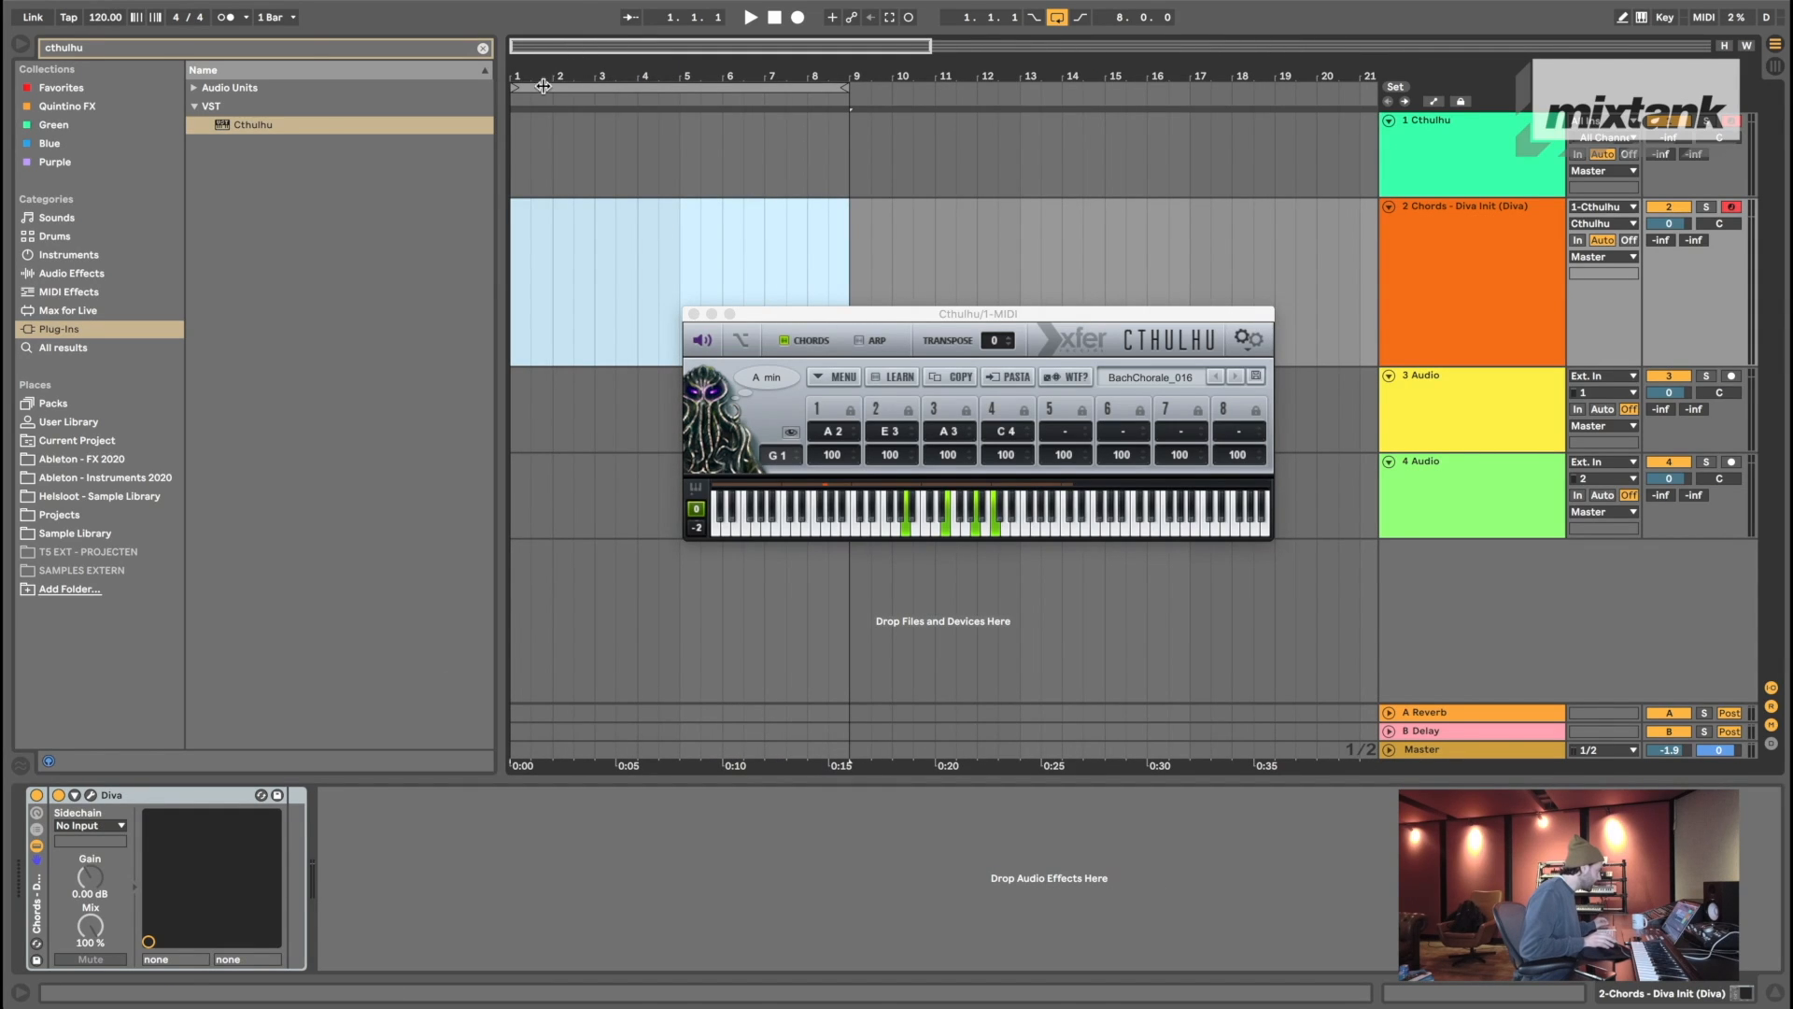
click(798, 17)
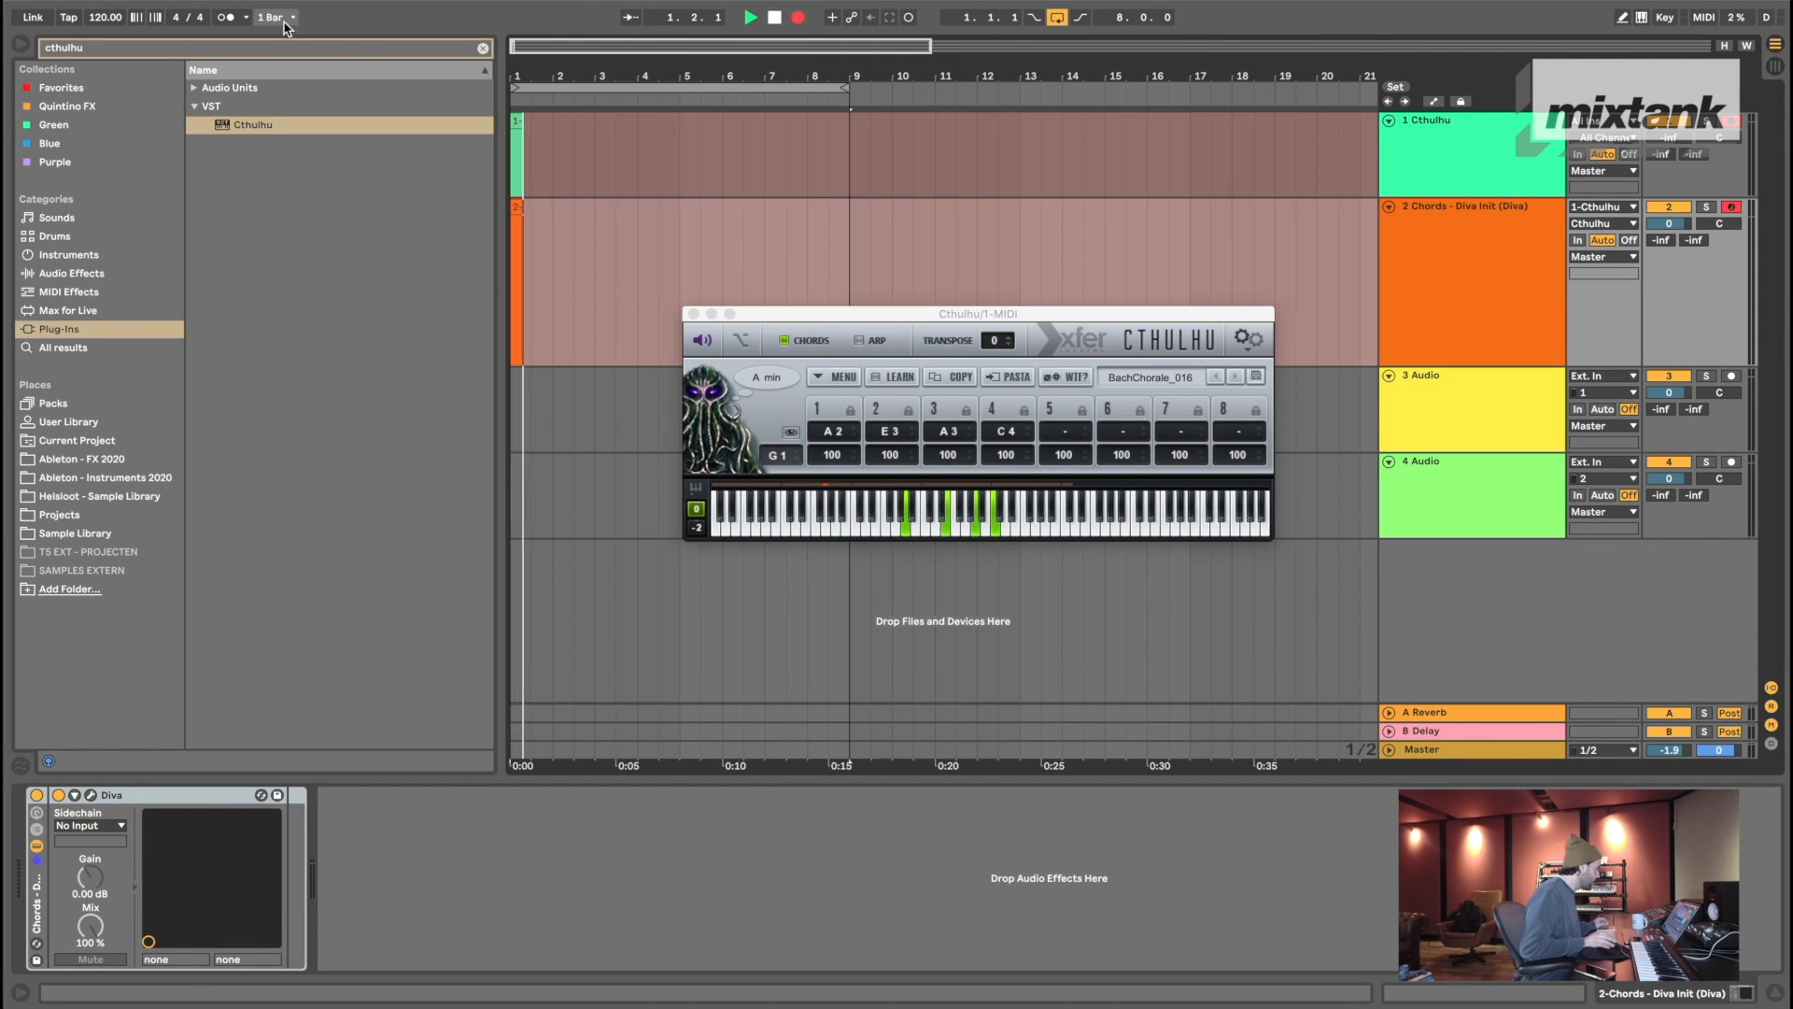
click(226, 16)
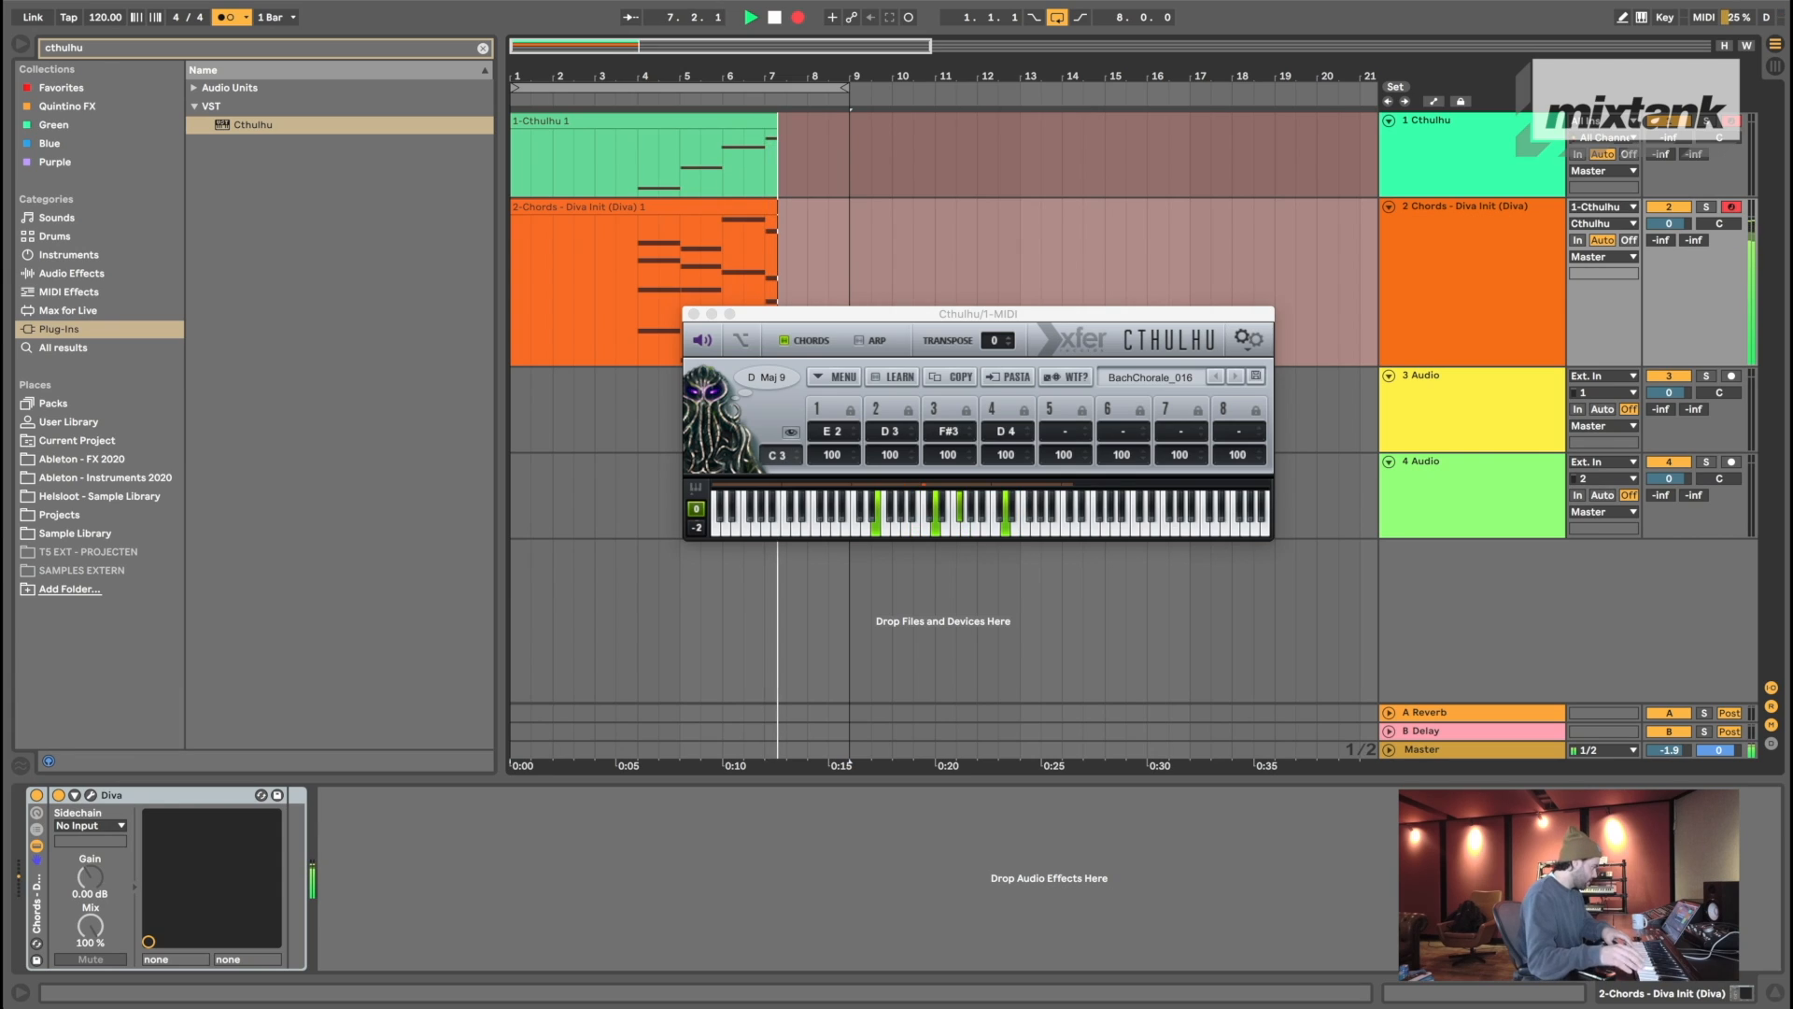
key(space)
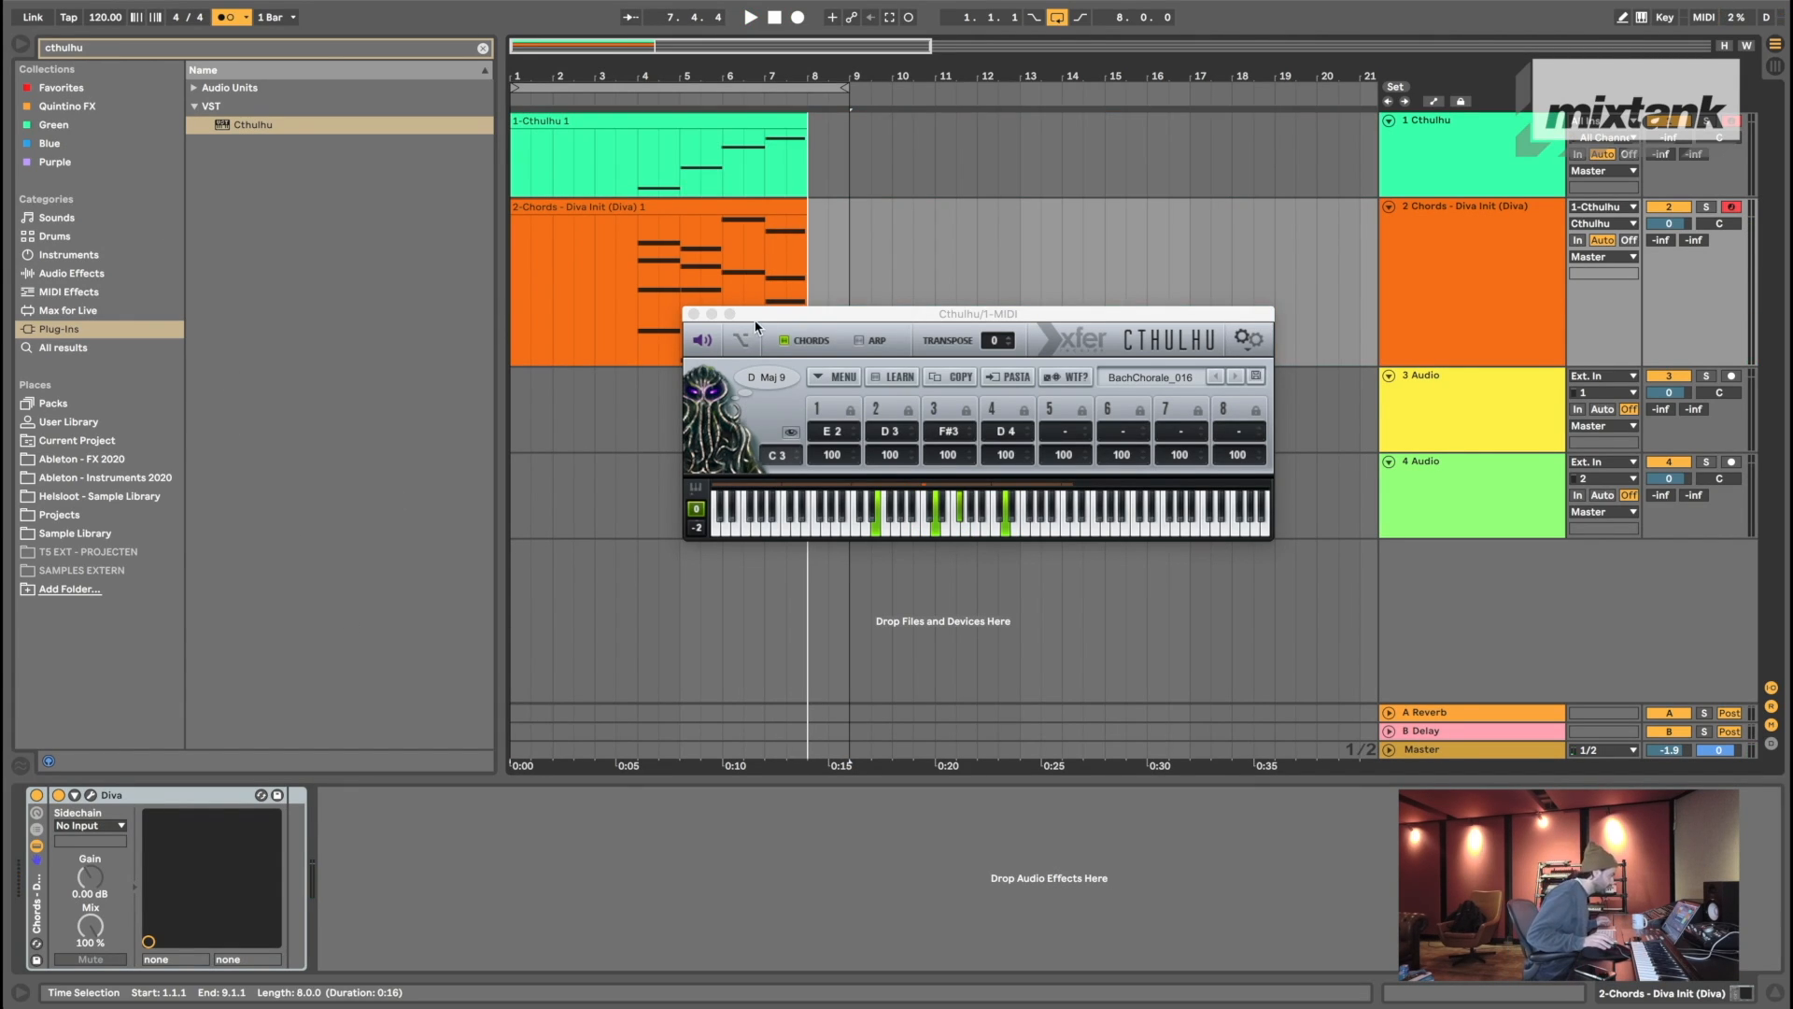
drag(756, 316, 939, 441)
- Set a one-bar loop at bar 10 and record an extra chord take on both armed tracks
click(654, 221)
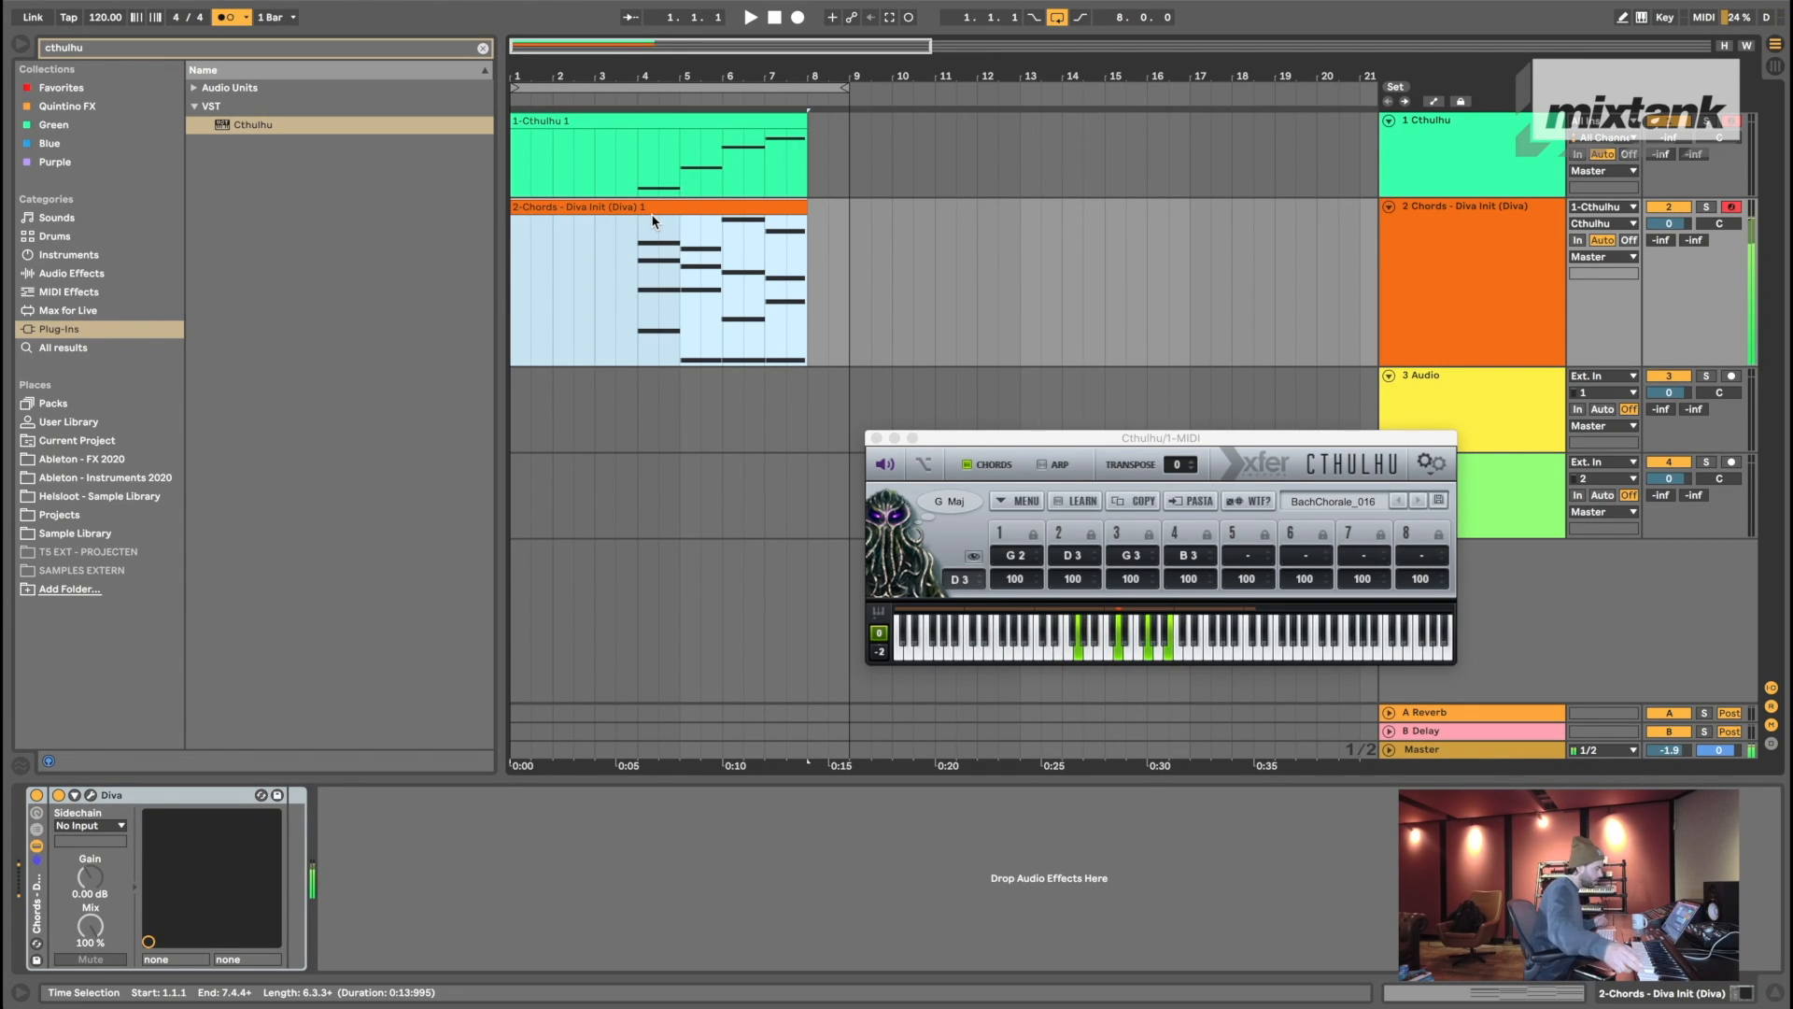
click(872, 270)
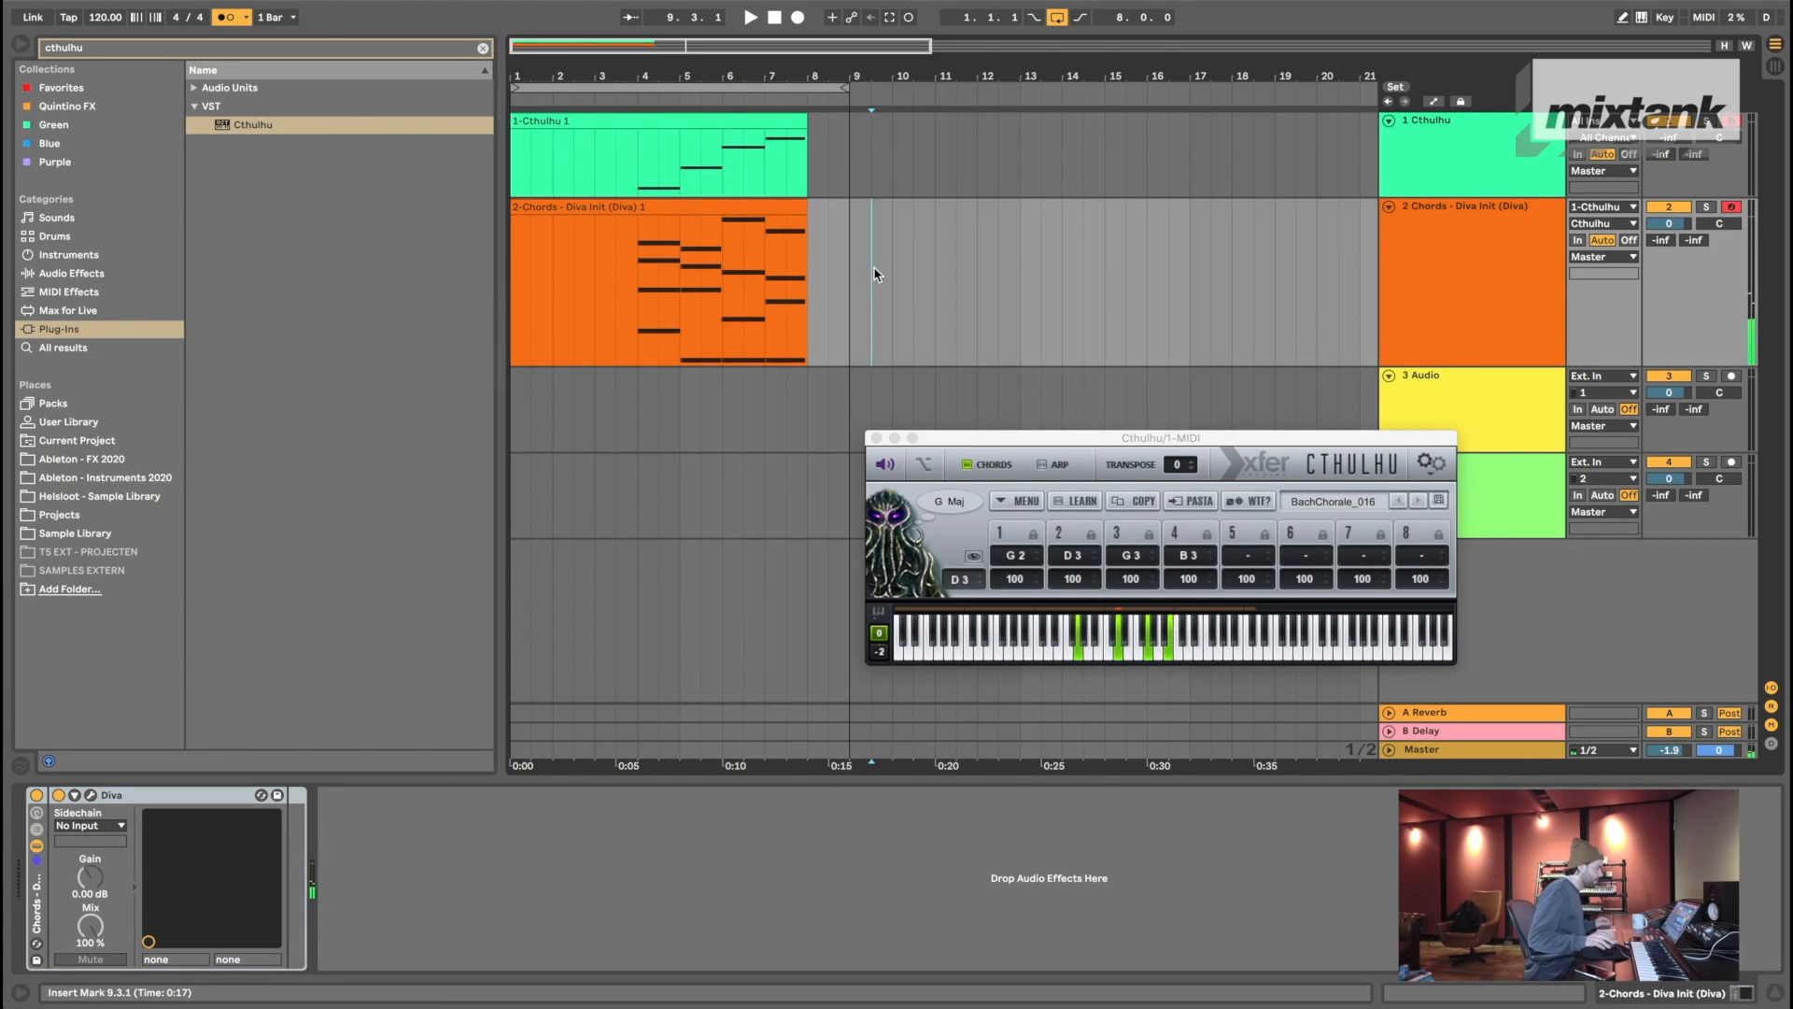
drag(898, 278, 934, 275)
key(super+l)
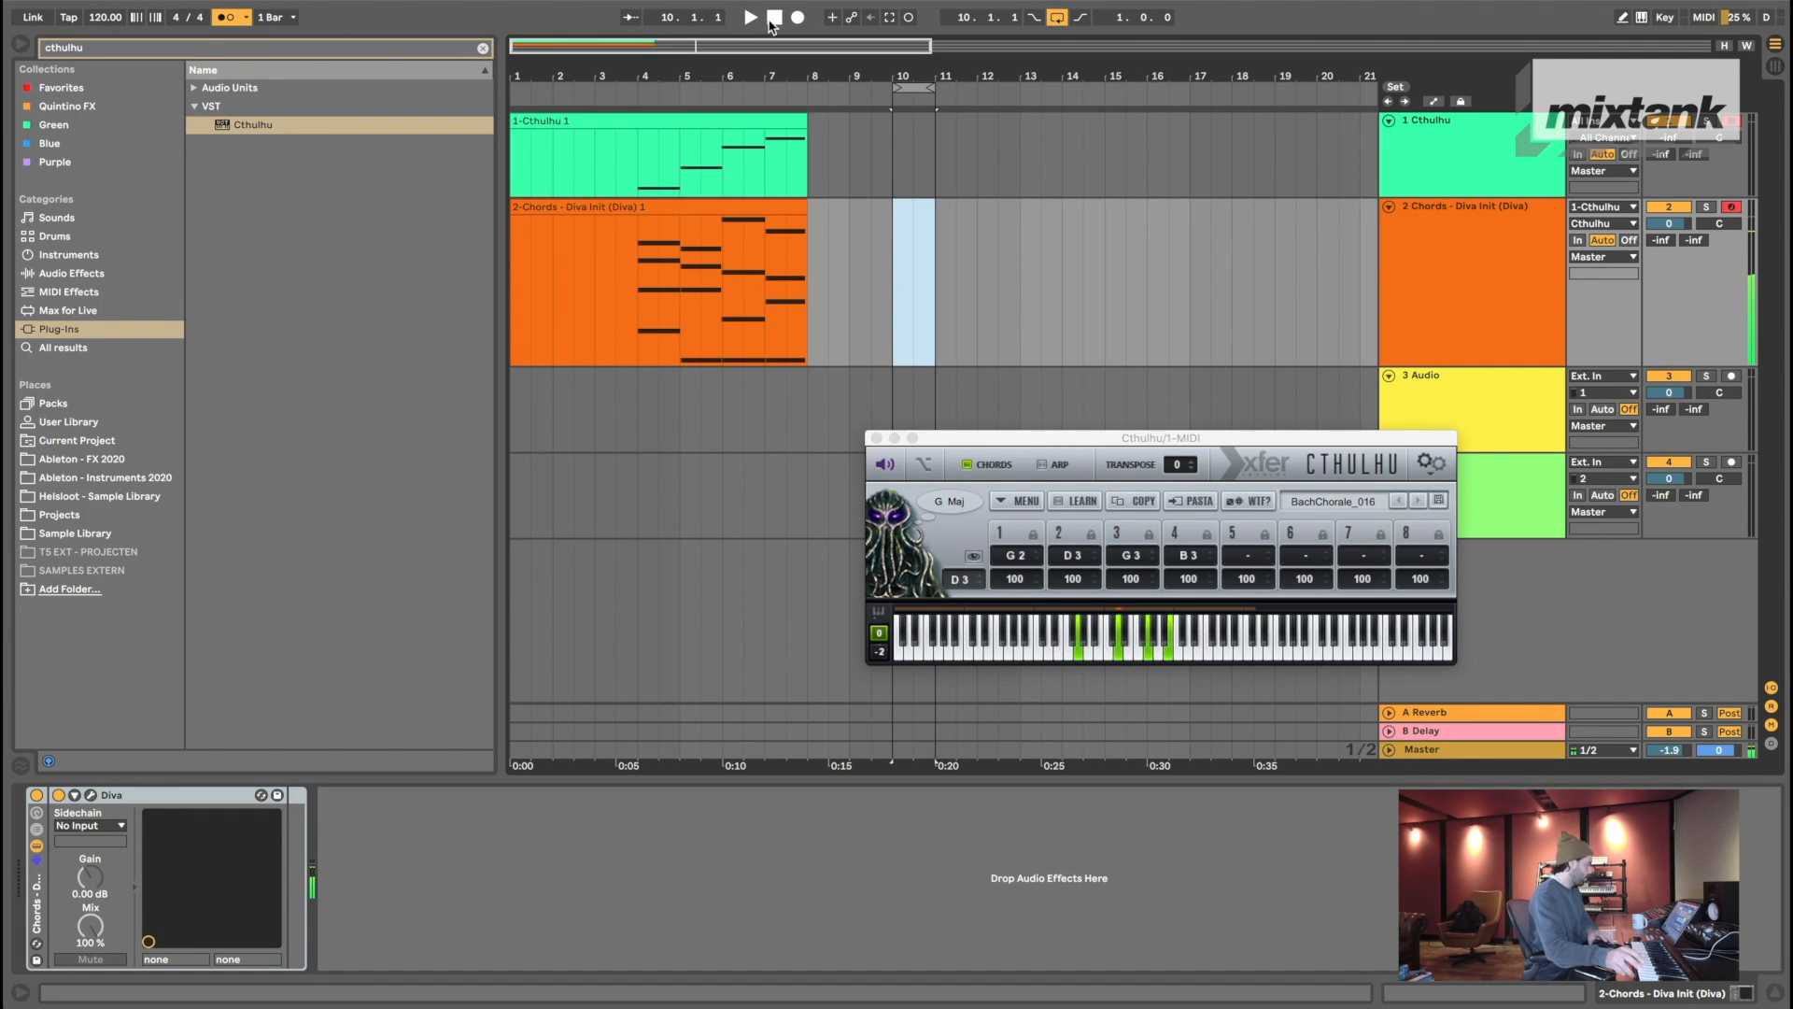
click(798, 18)
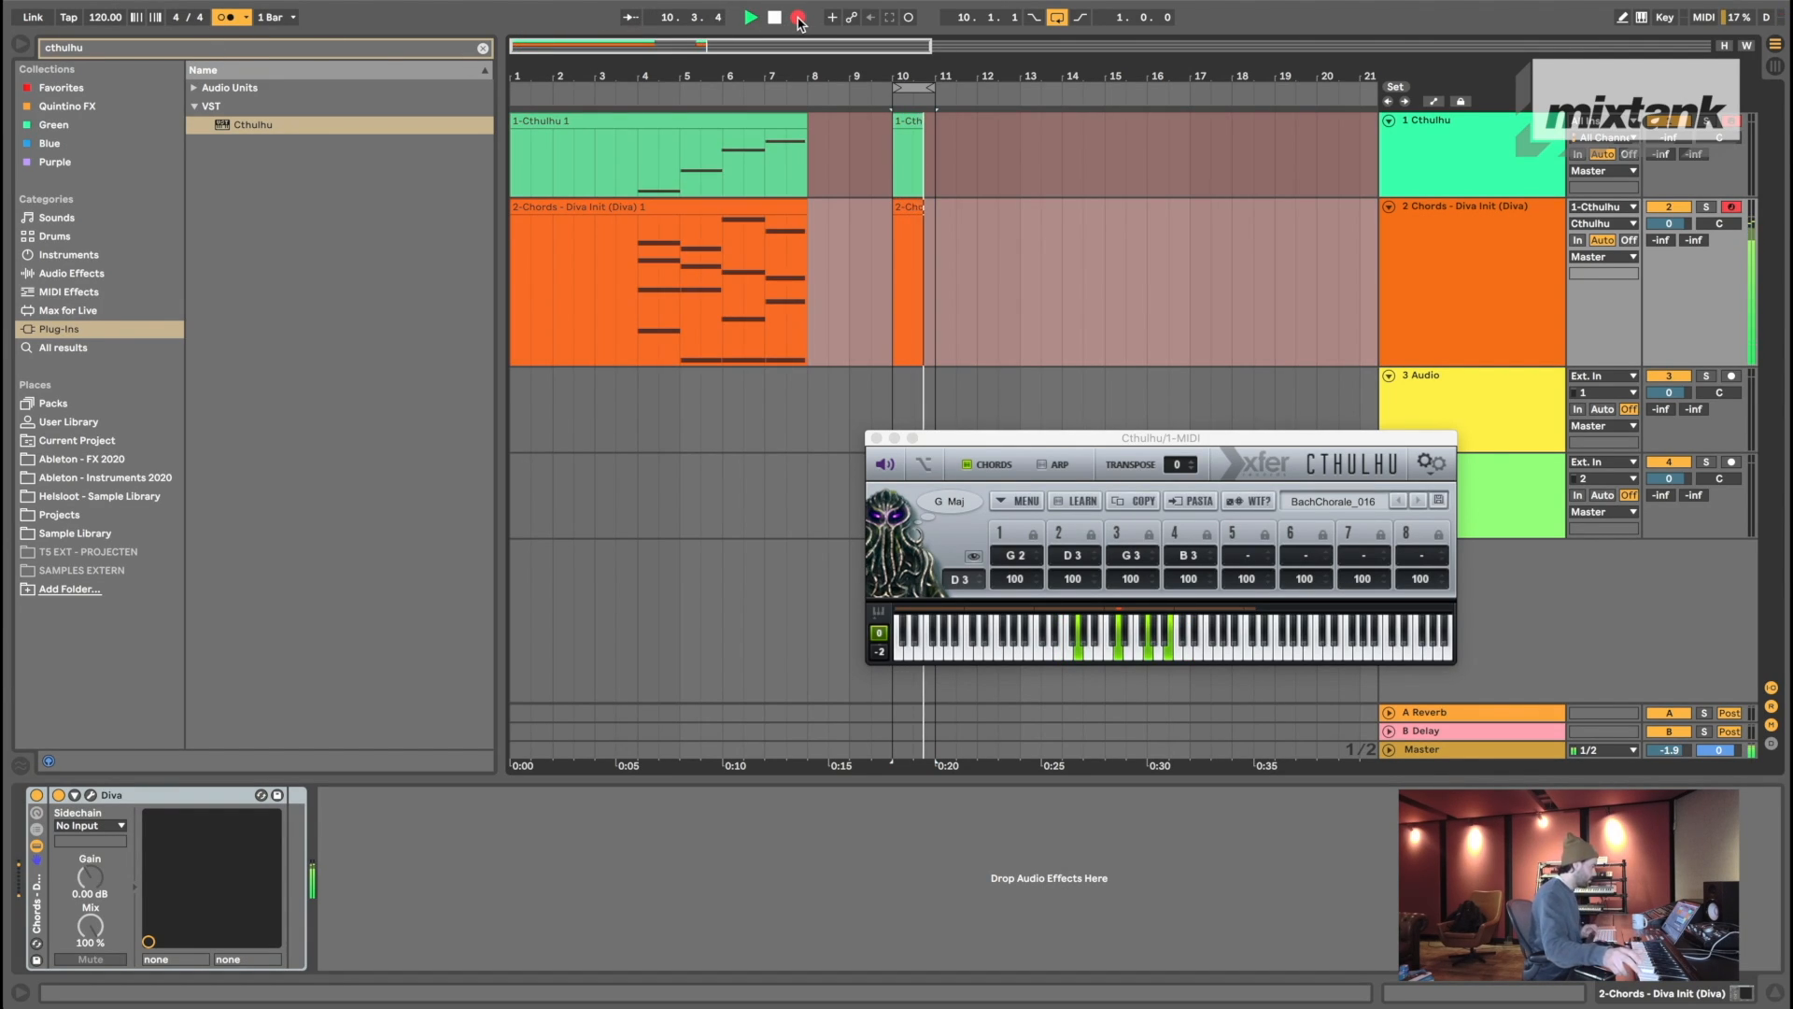
key(space)
- Delete the empty first three bars of the recorded Cthulhu and Diva clips
scroll(799, 142, up, 5)
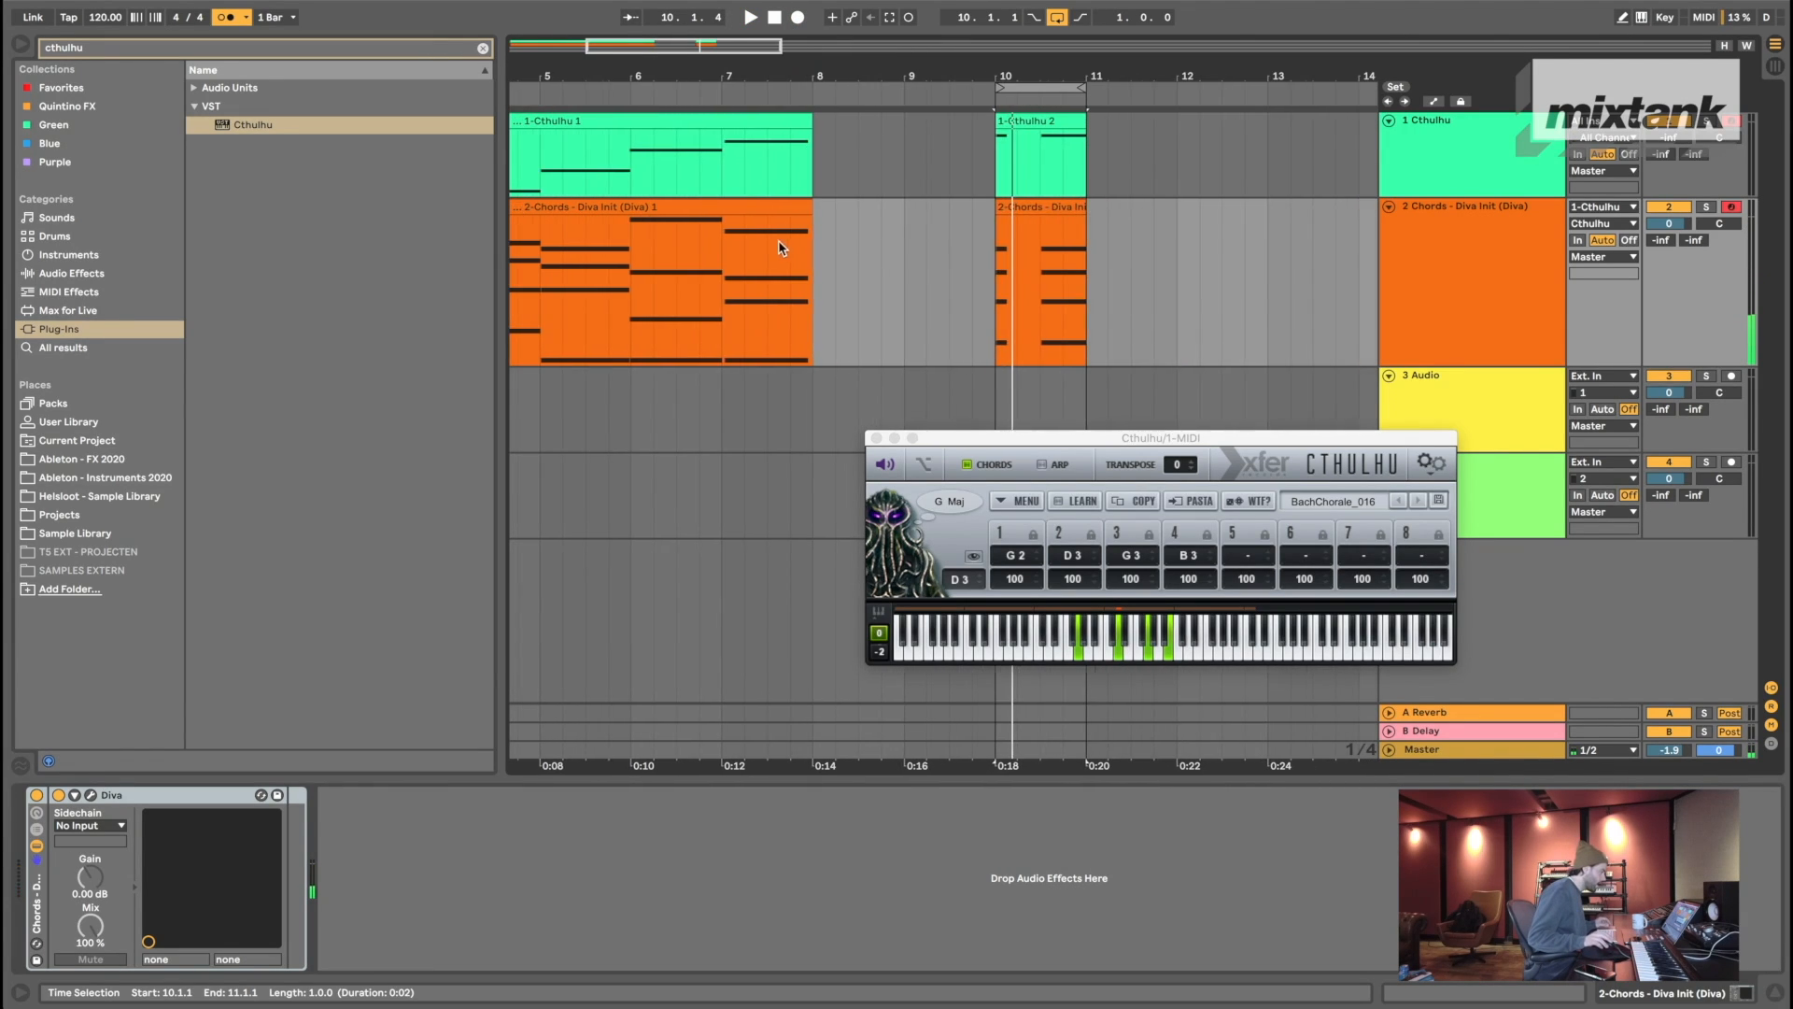
scroll(777, 244, left, 5)
click(736, 205)
drag(777, 276, 463, 133)
key(Delete)
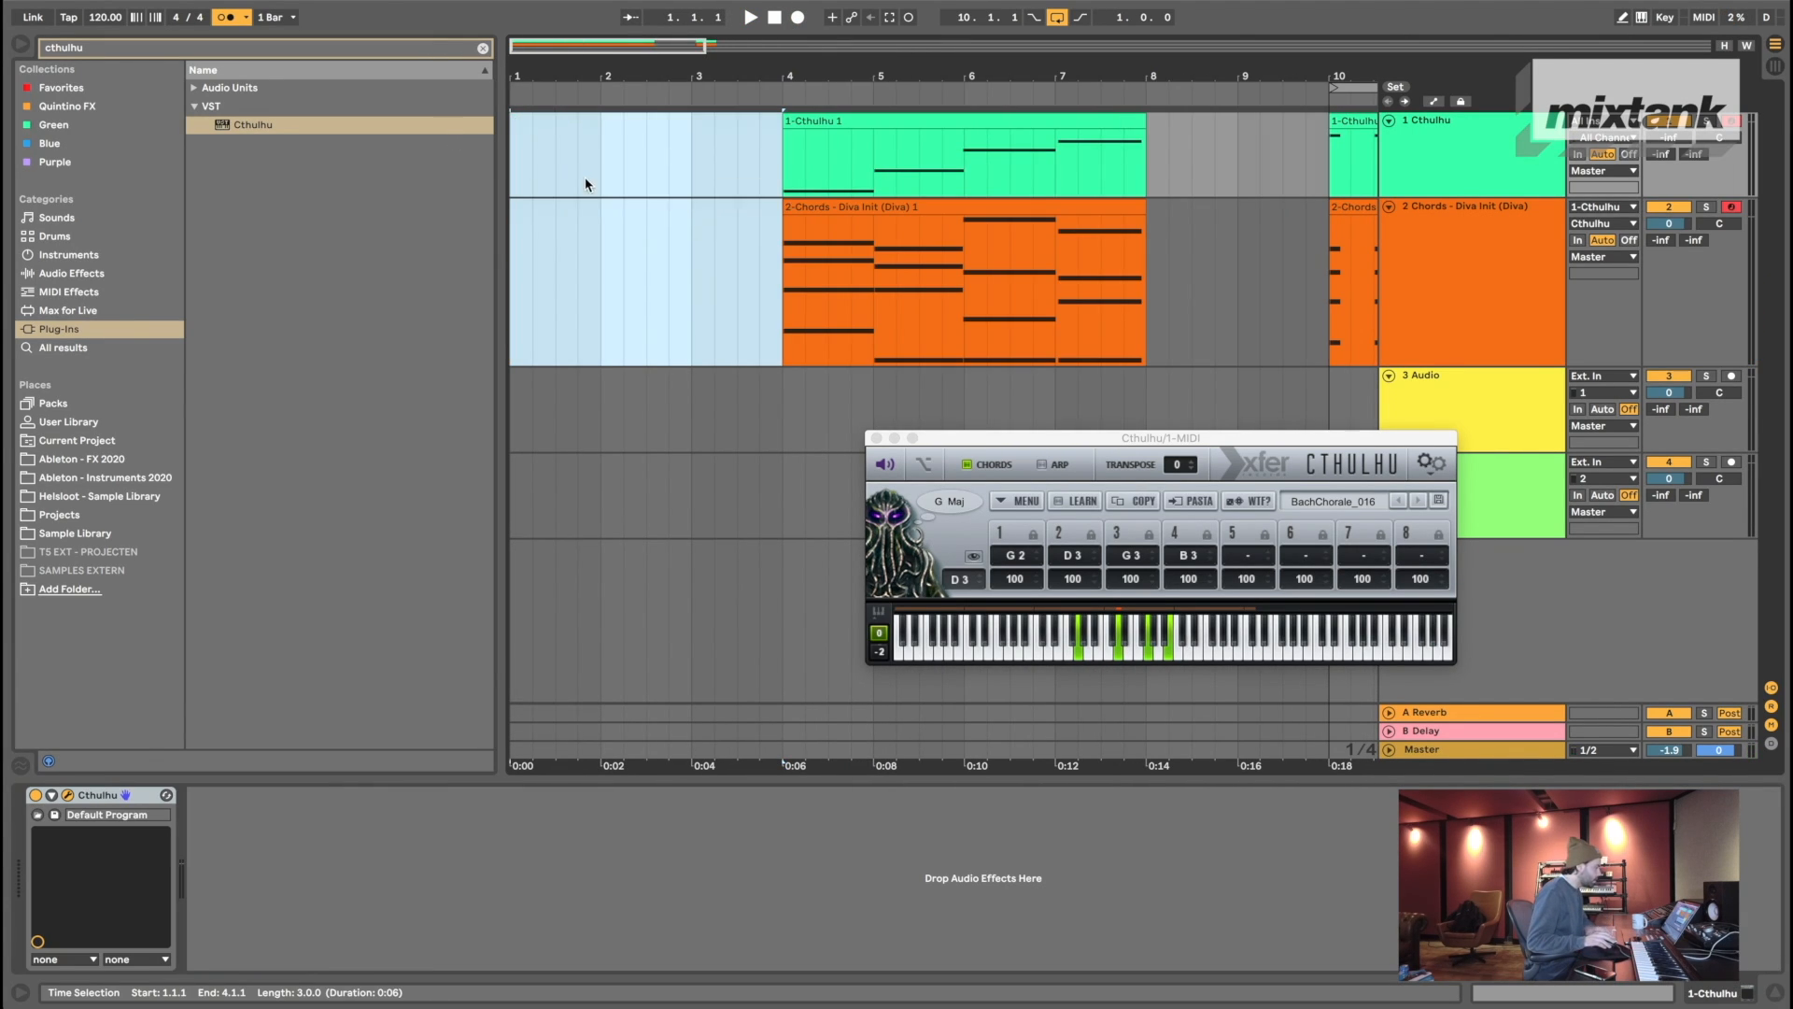
- Move the second half of the bar 10 chord take to the start of bar 7 on both tracks
click(770, 214)
scroll(771, 214, right, 4)
drag(1195, 220, 959, 168)
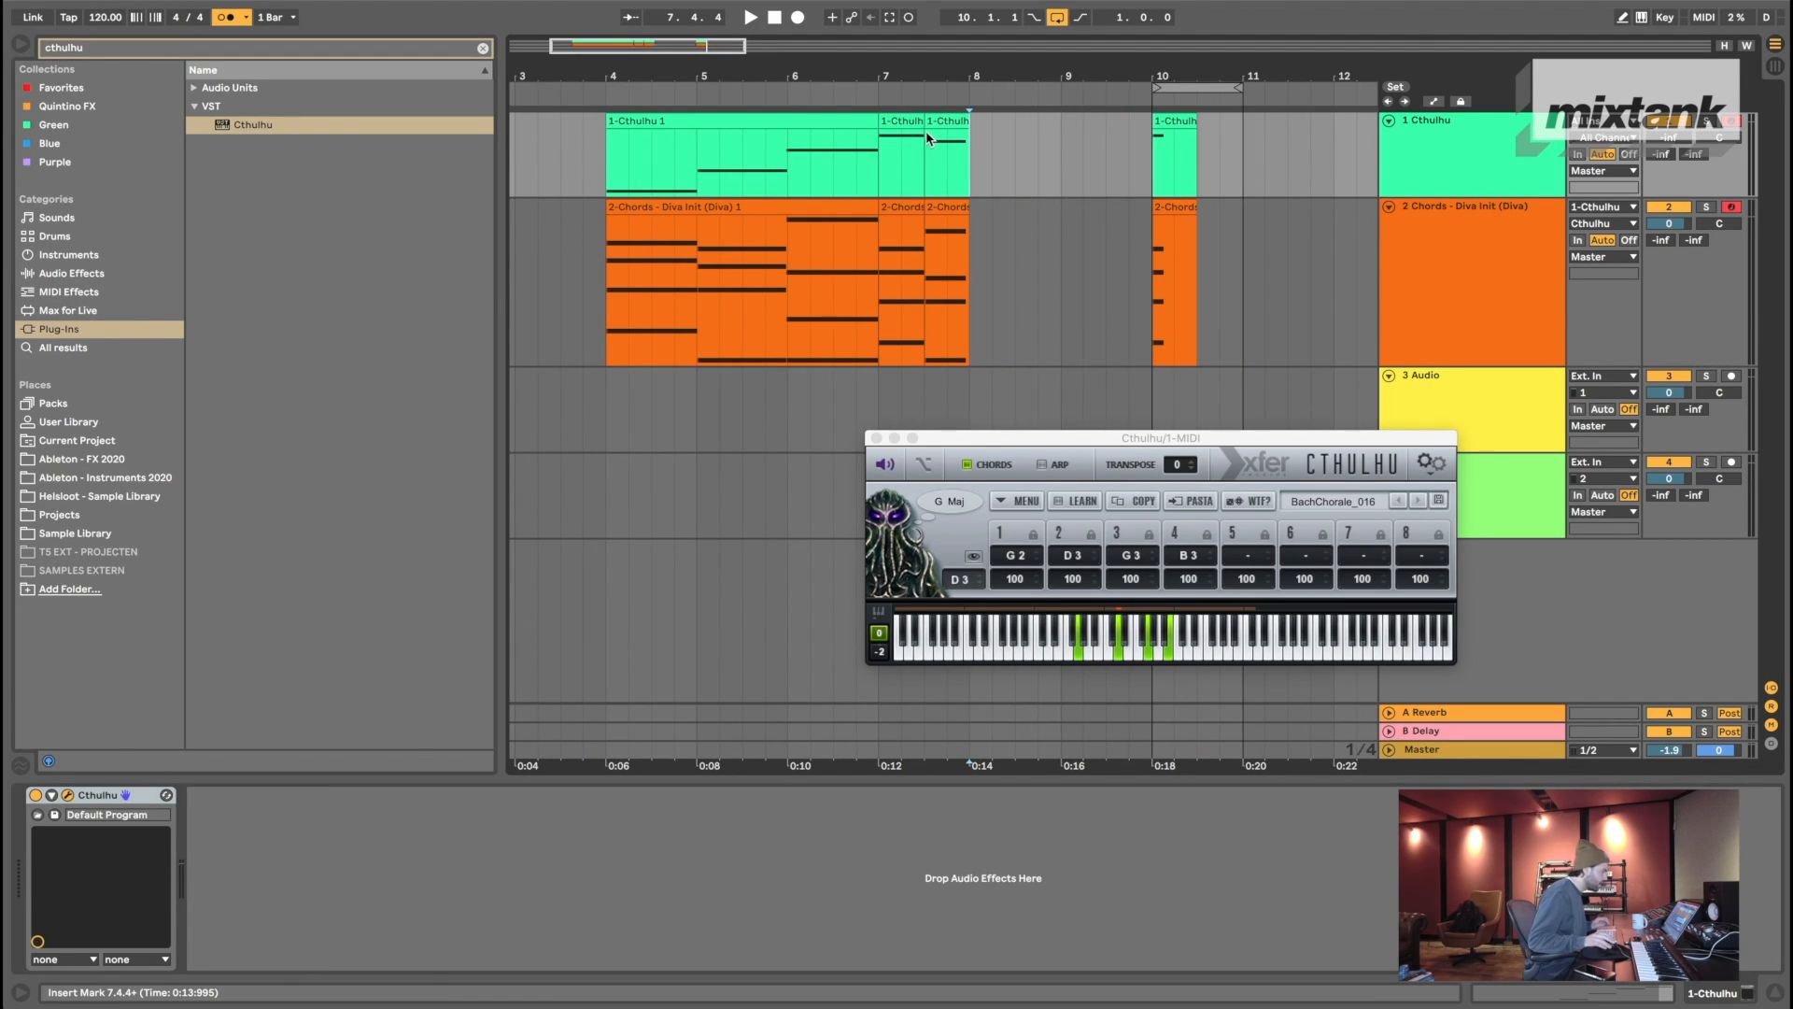
- Delete the old chord remainder in the second half of bar 7 and the leftover take at bar 10 on both tracks
key(Delete)
click(952, 208)
key(Delete)
drag(1109, 235, 1269, 158)
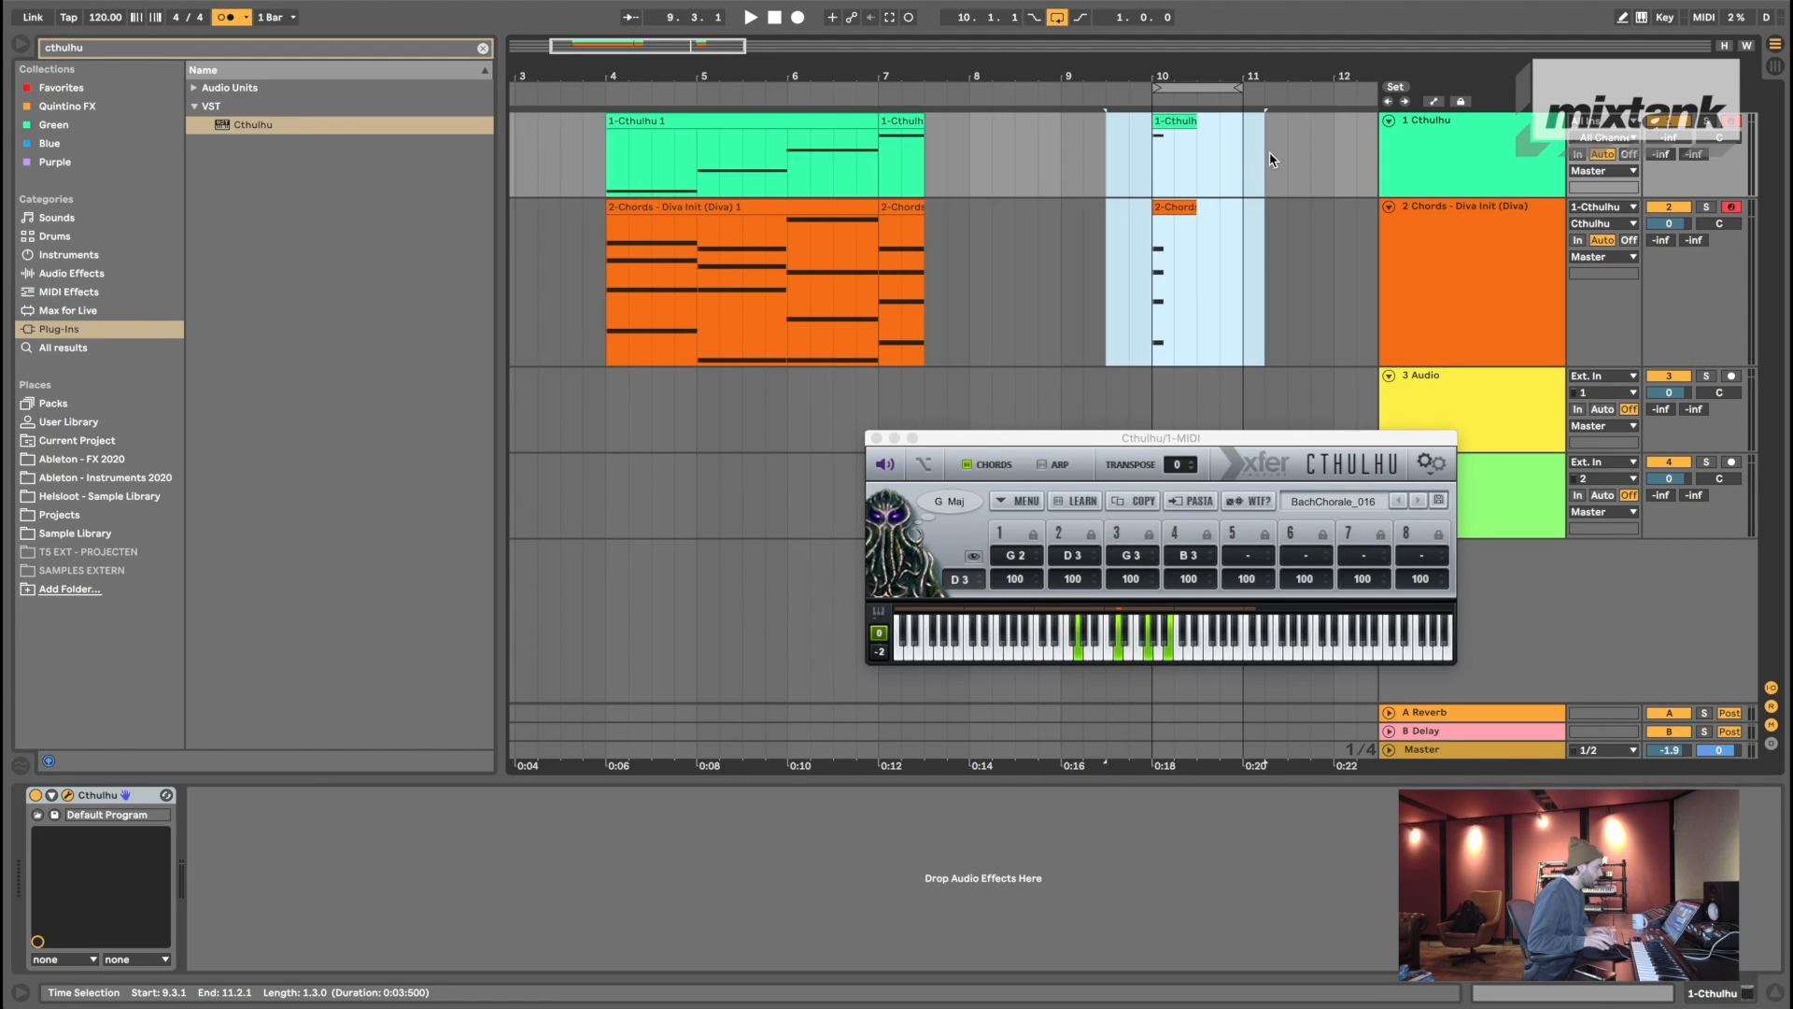
key(Delete)
- Try to consolidate the Diva track's clips from bar 4 to bar 8 into one clip
click(718, 170)
drag(602, 166, 811, 165)
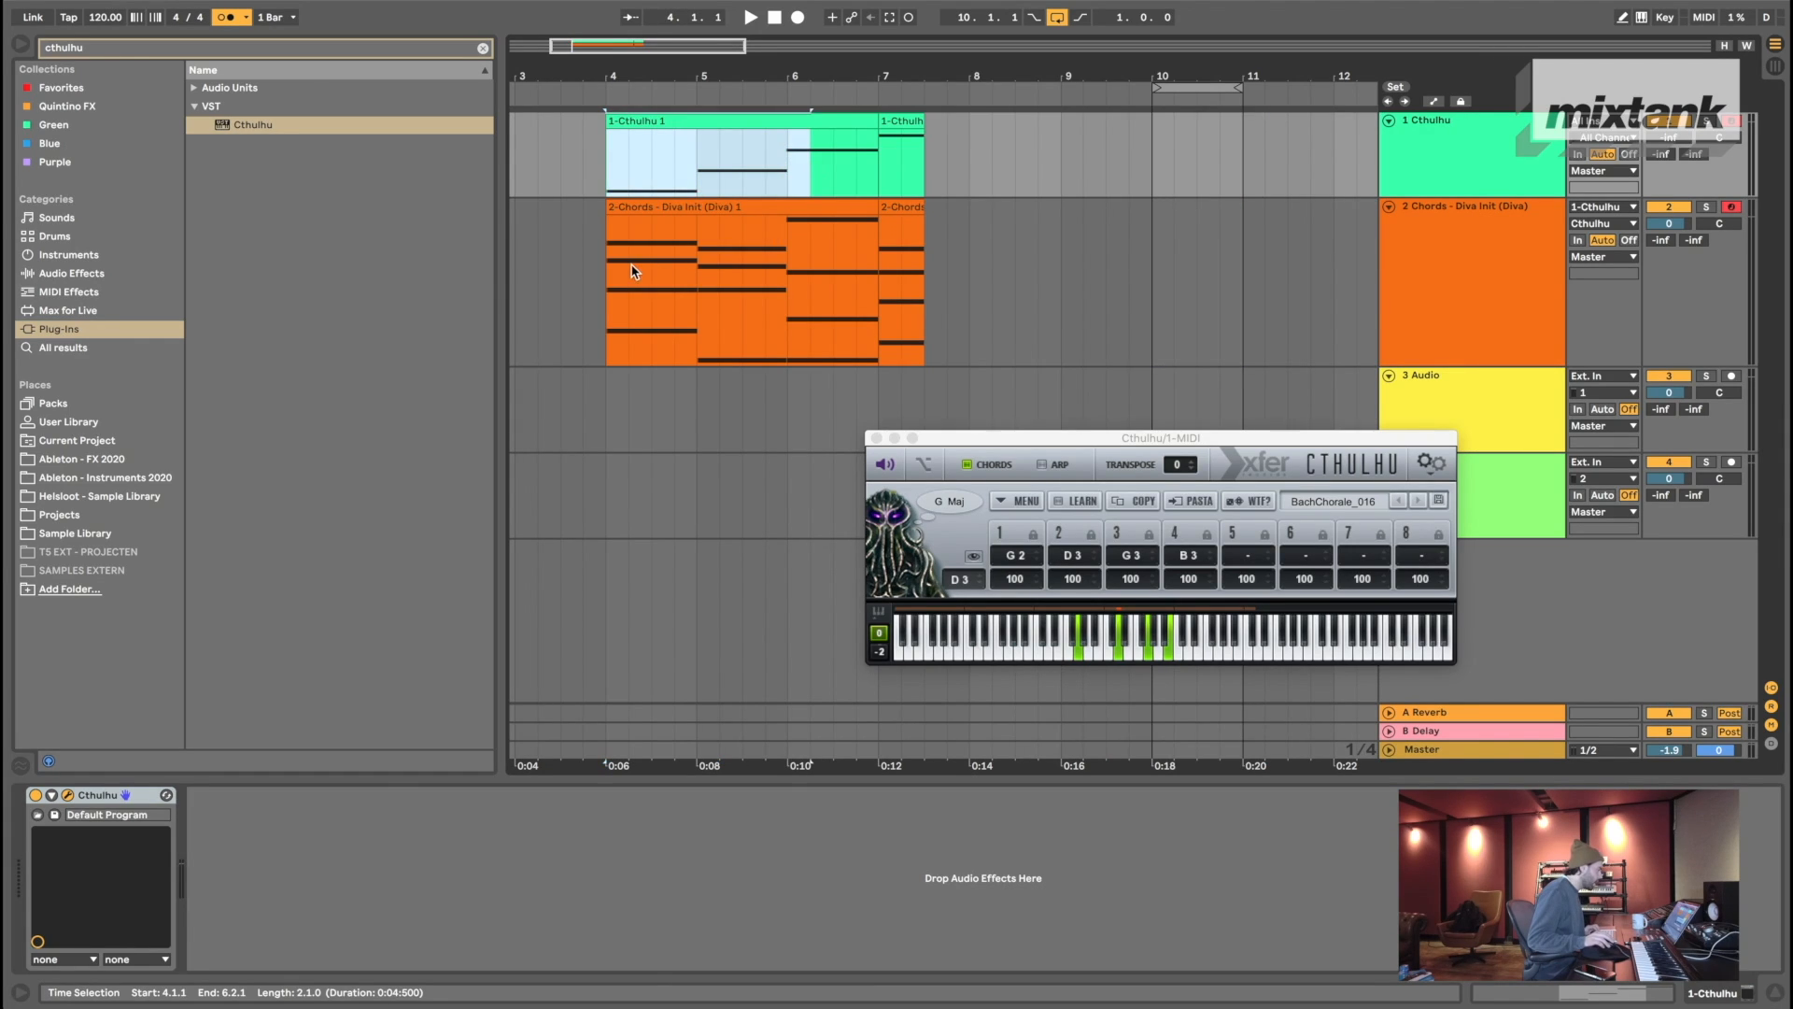
mouse_move(609, 265)
mouse_down()
mouse_move(957, 253)
mouse_move(607, 270)
mouse_up()
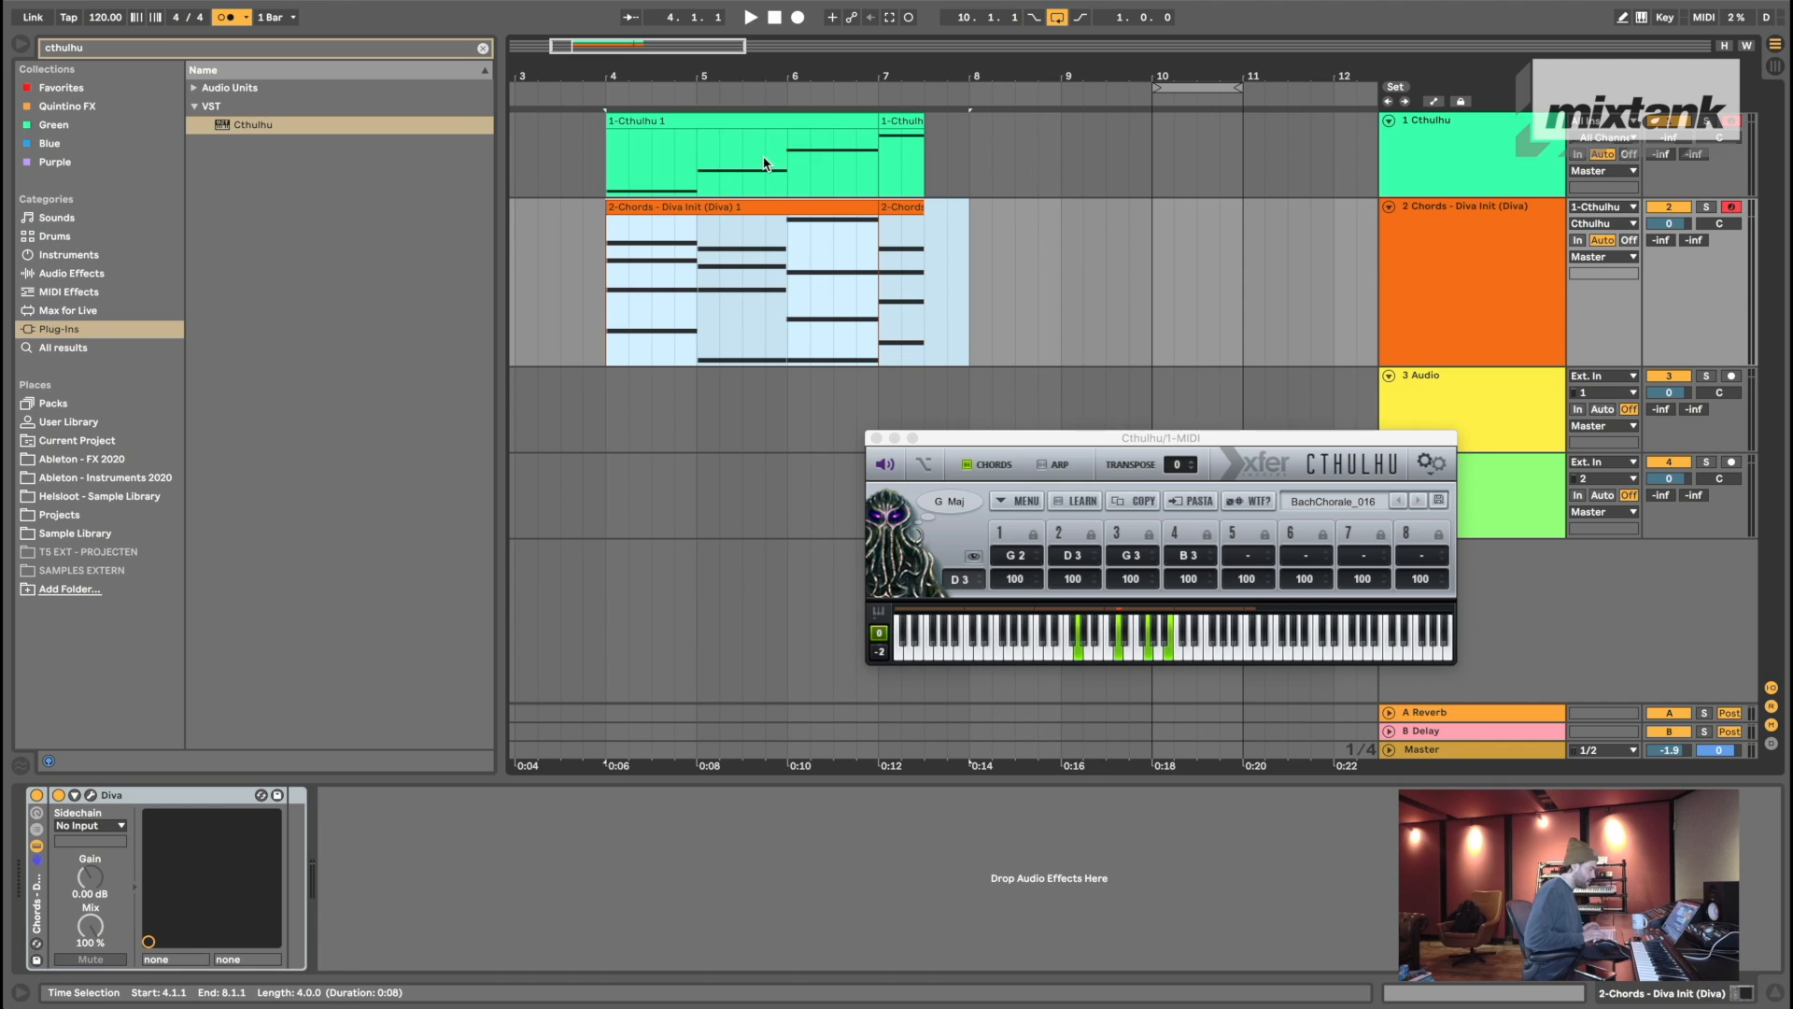
key(super+j)
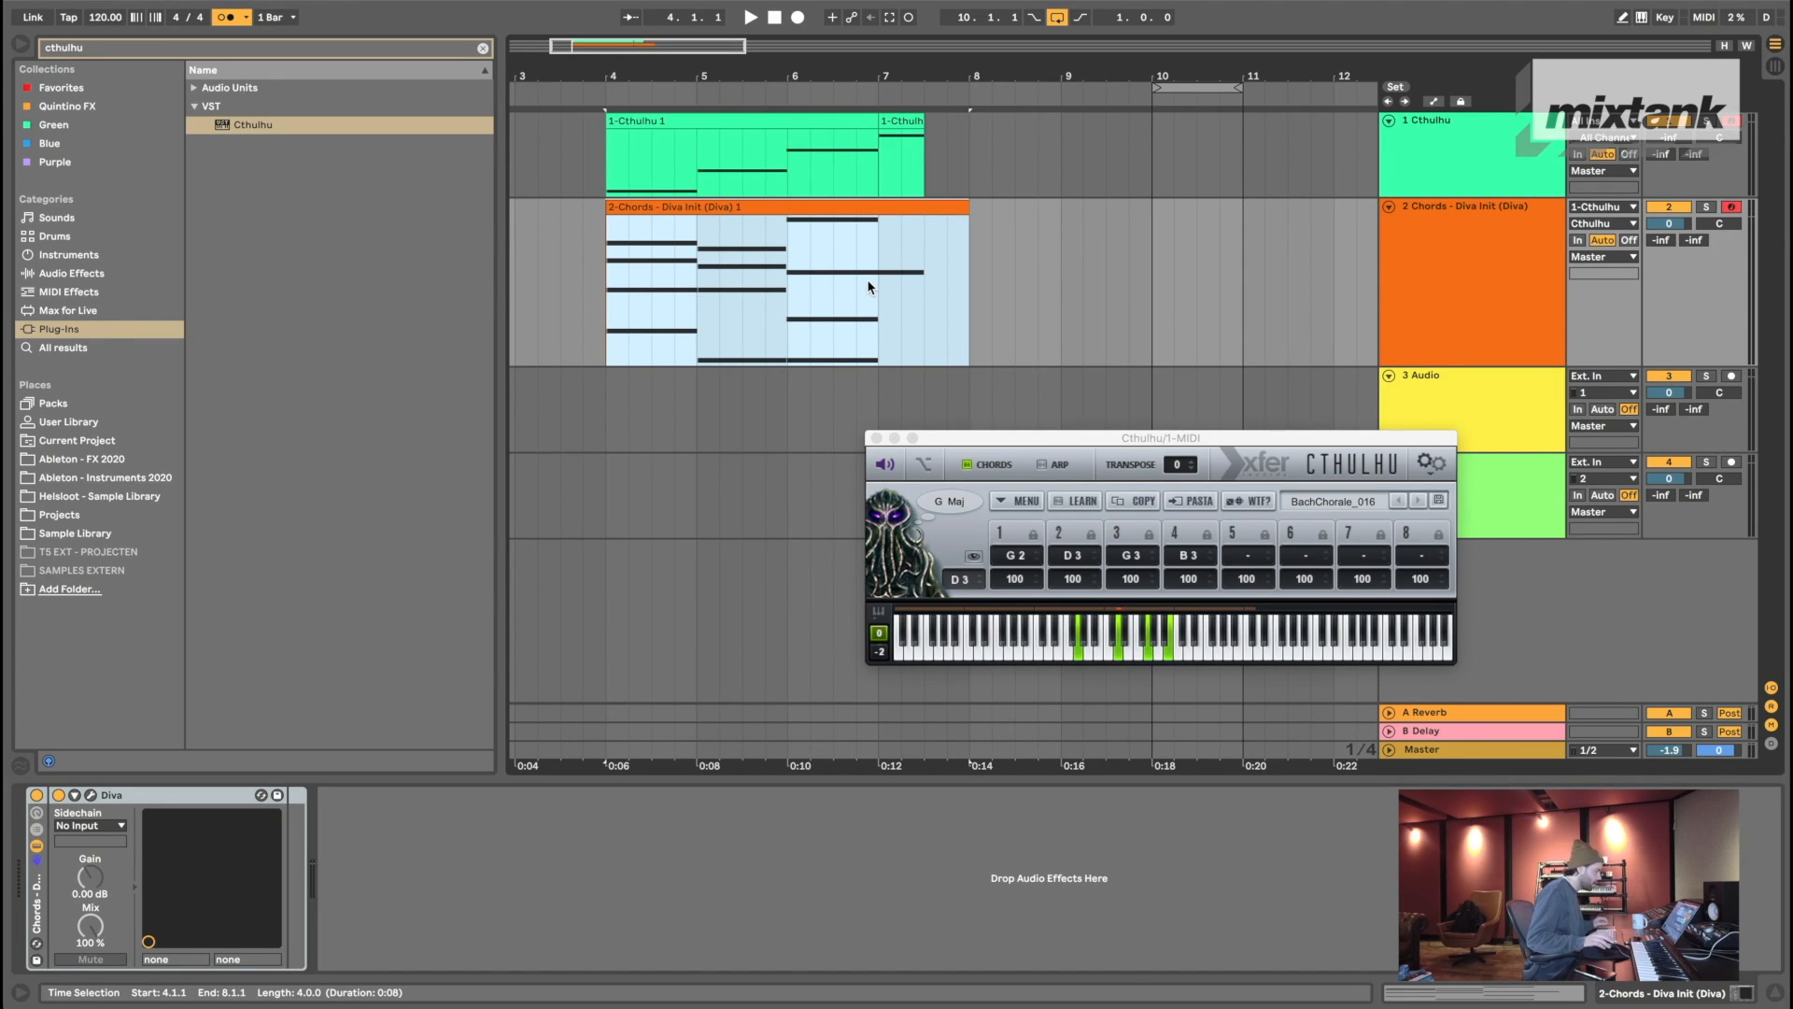
key(super+z)
- Open the short Diva clip at bar 7 for note editing and close the Cthulhu window
drag(886, 251, 909, 252)
click(899, 192)
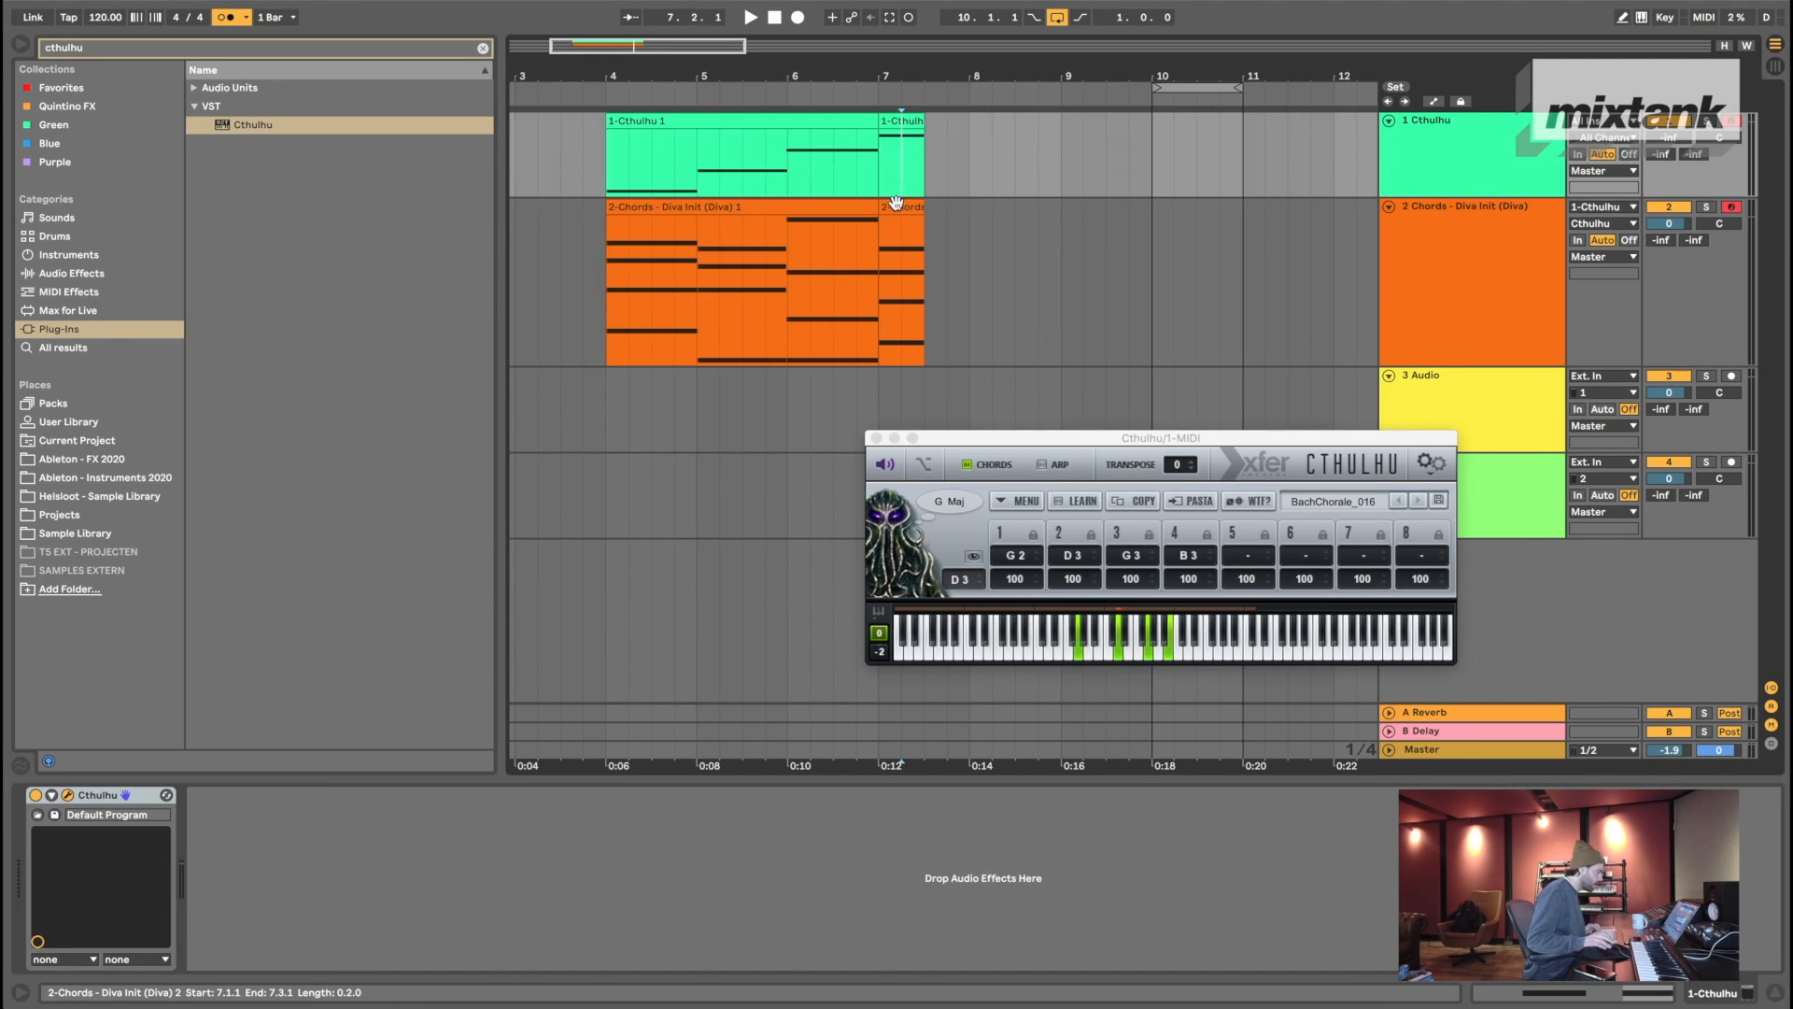
double_click(896, 203)
click(876, 438)
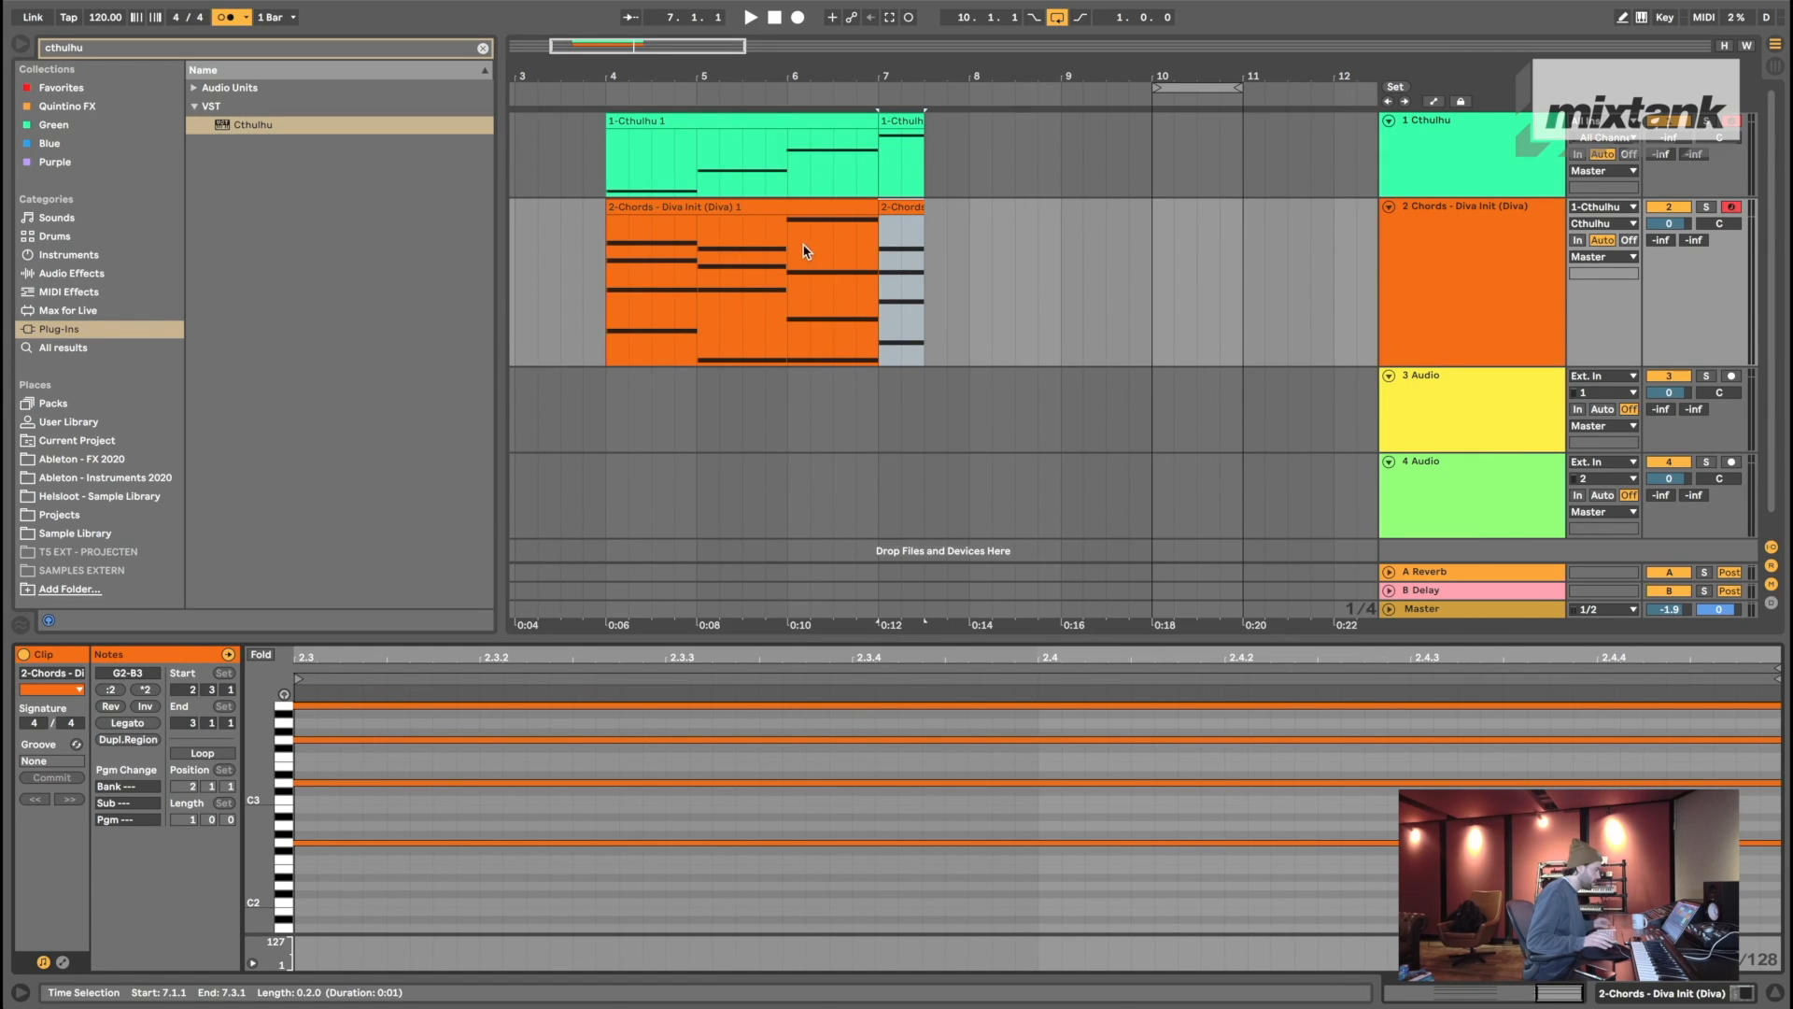
- Align the starts of the four chord notes in the bar 7 Diva clip exactly to position 2.3
scroll(806, 250, down, 4)
scroll(1019, 851, down, 5)
click(1292, 884)
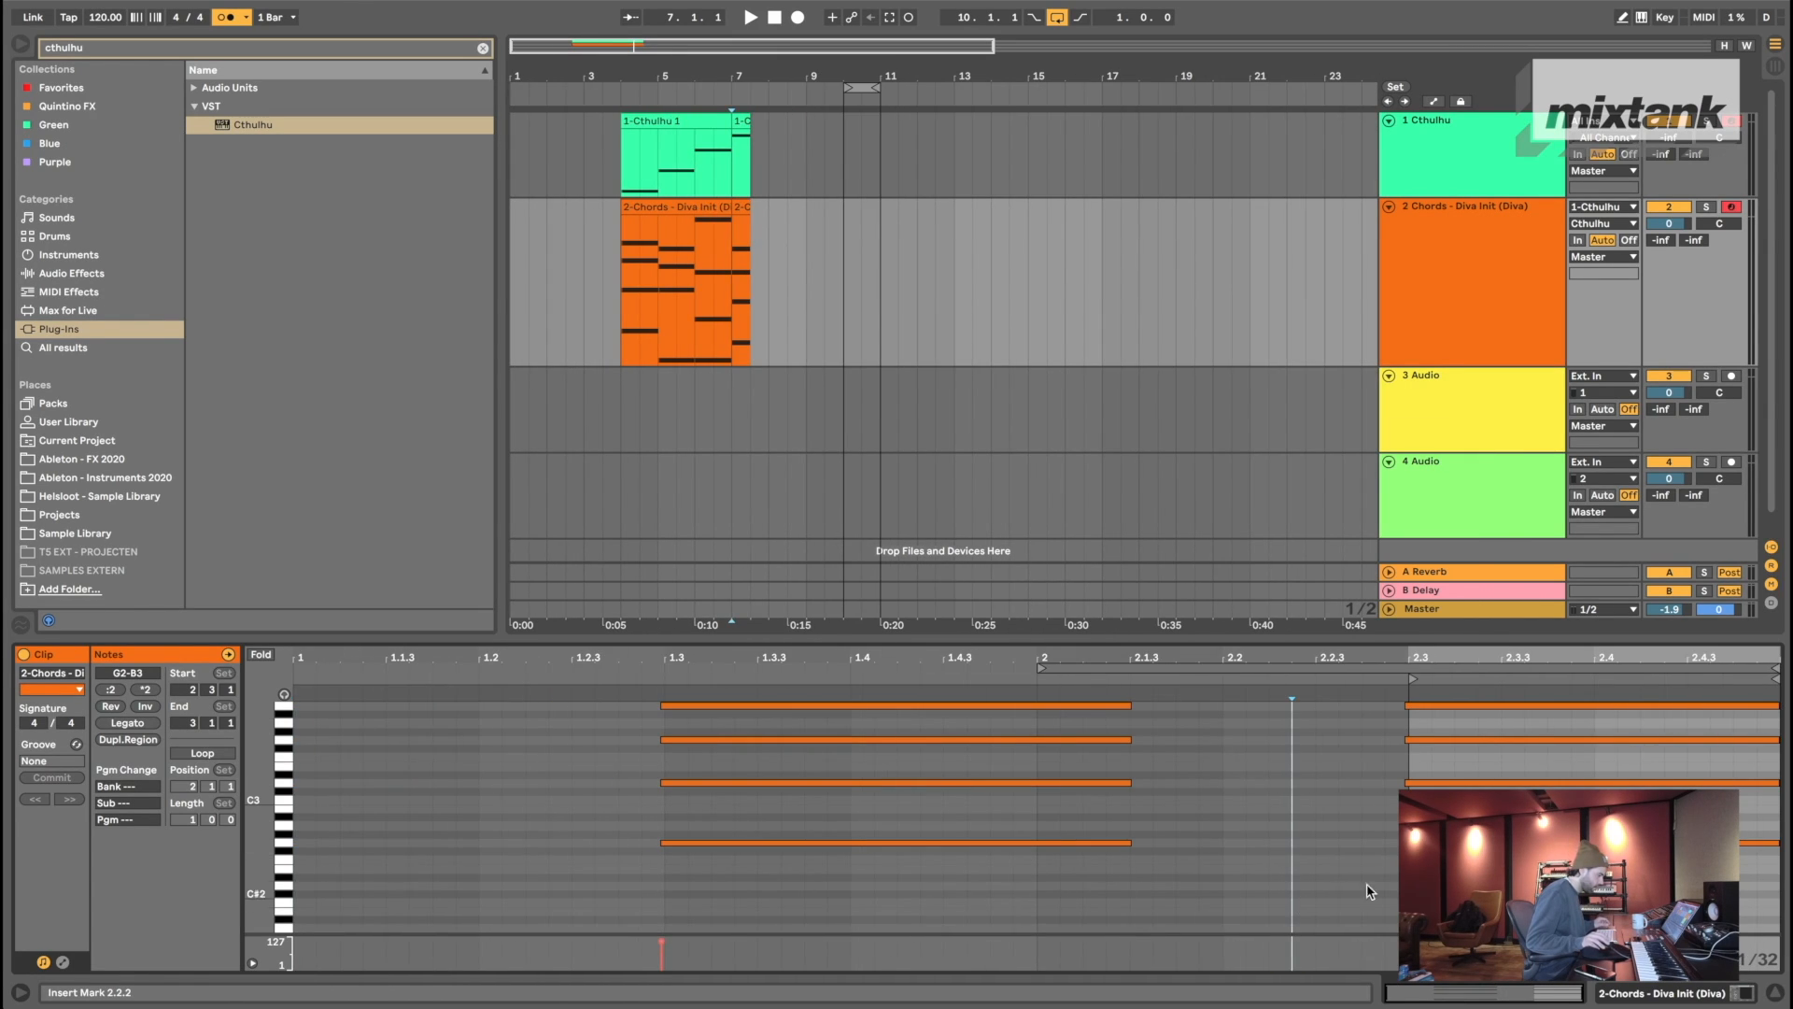
drag(1454, 878, 1457, 704)
scroll(1425, 740, up, 5)
scroll(1354, 730, right, 4)
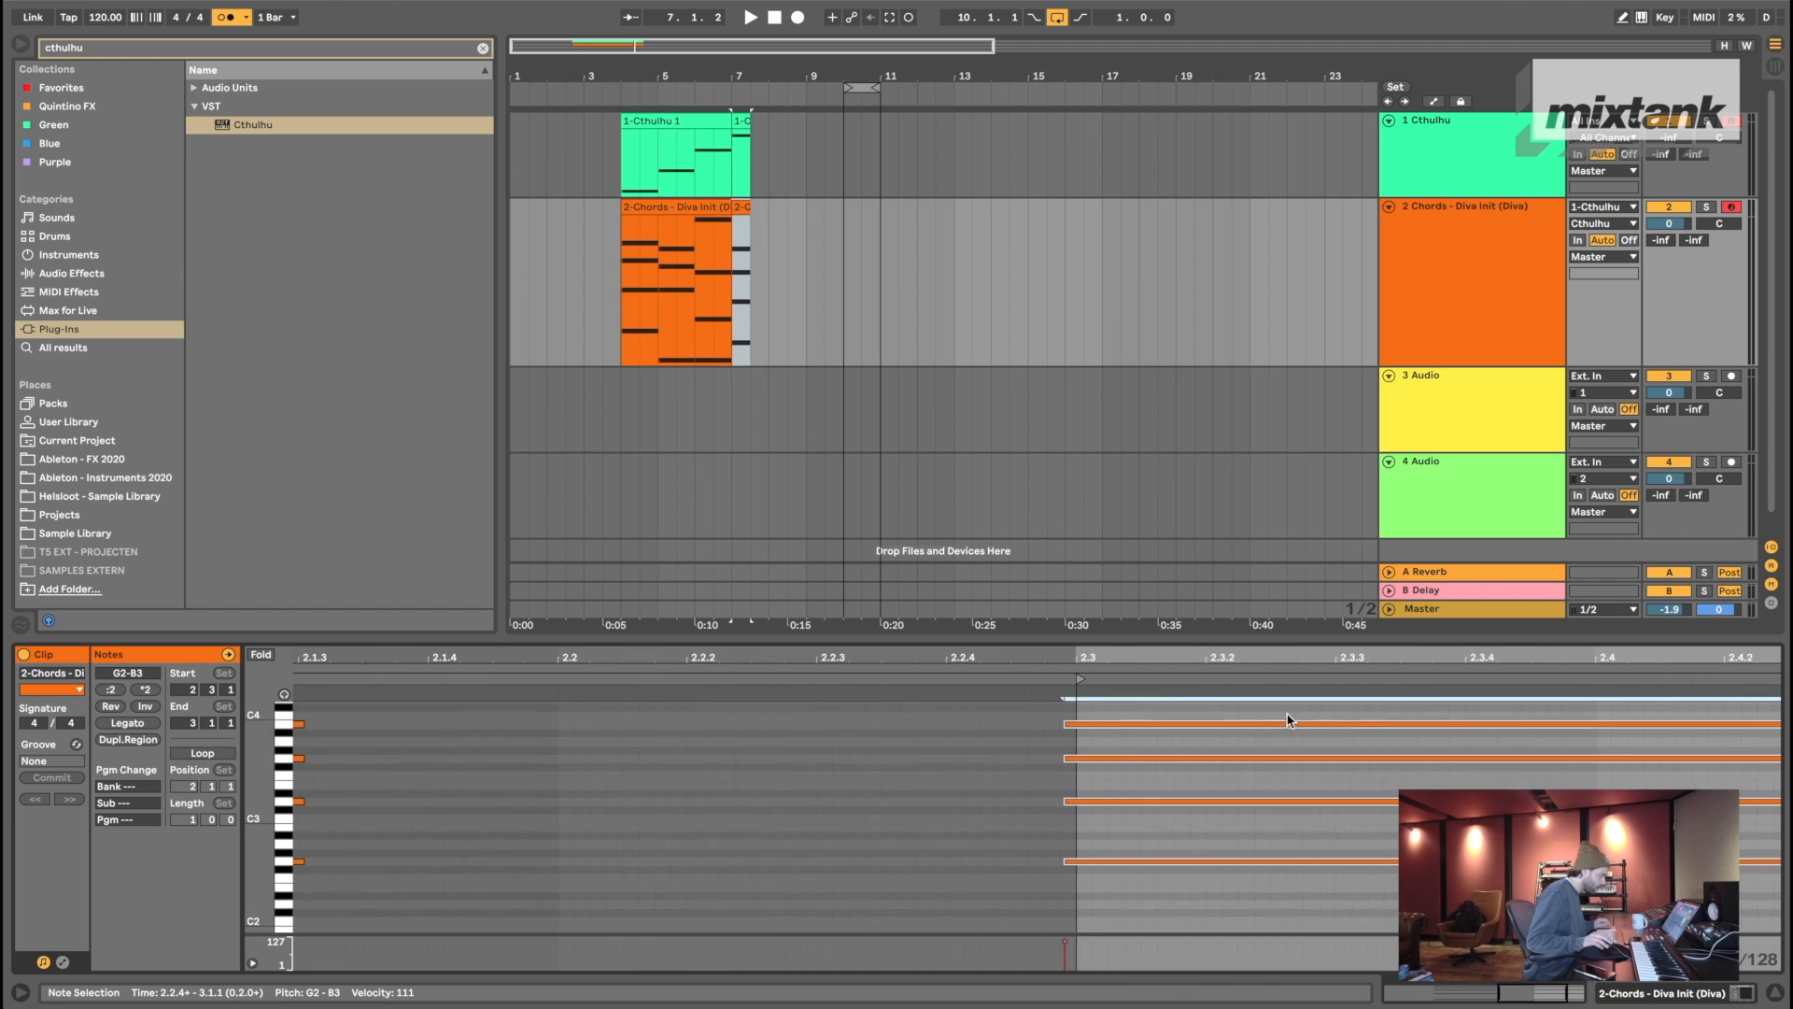
drag(1039, 725, 1048, 730)
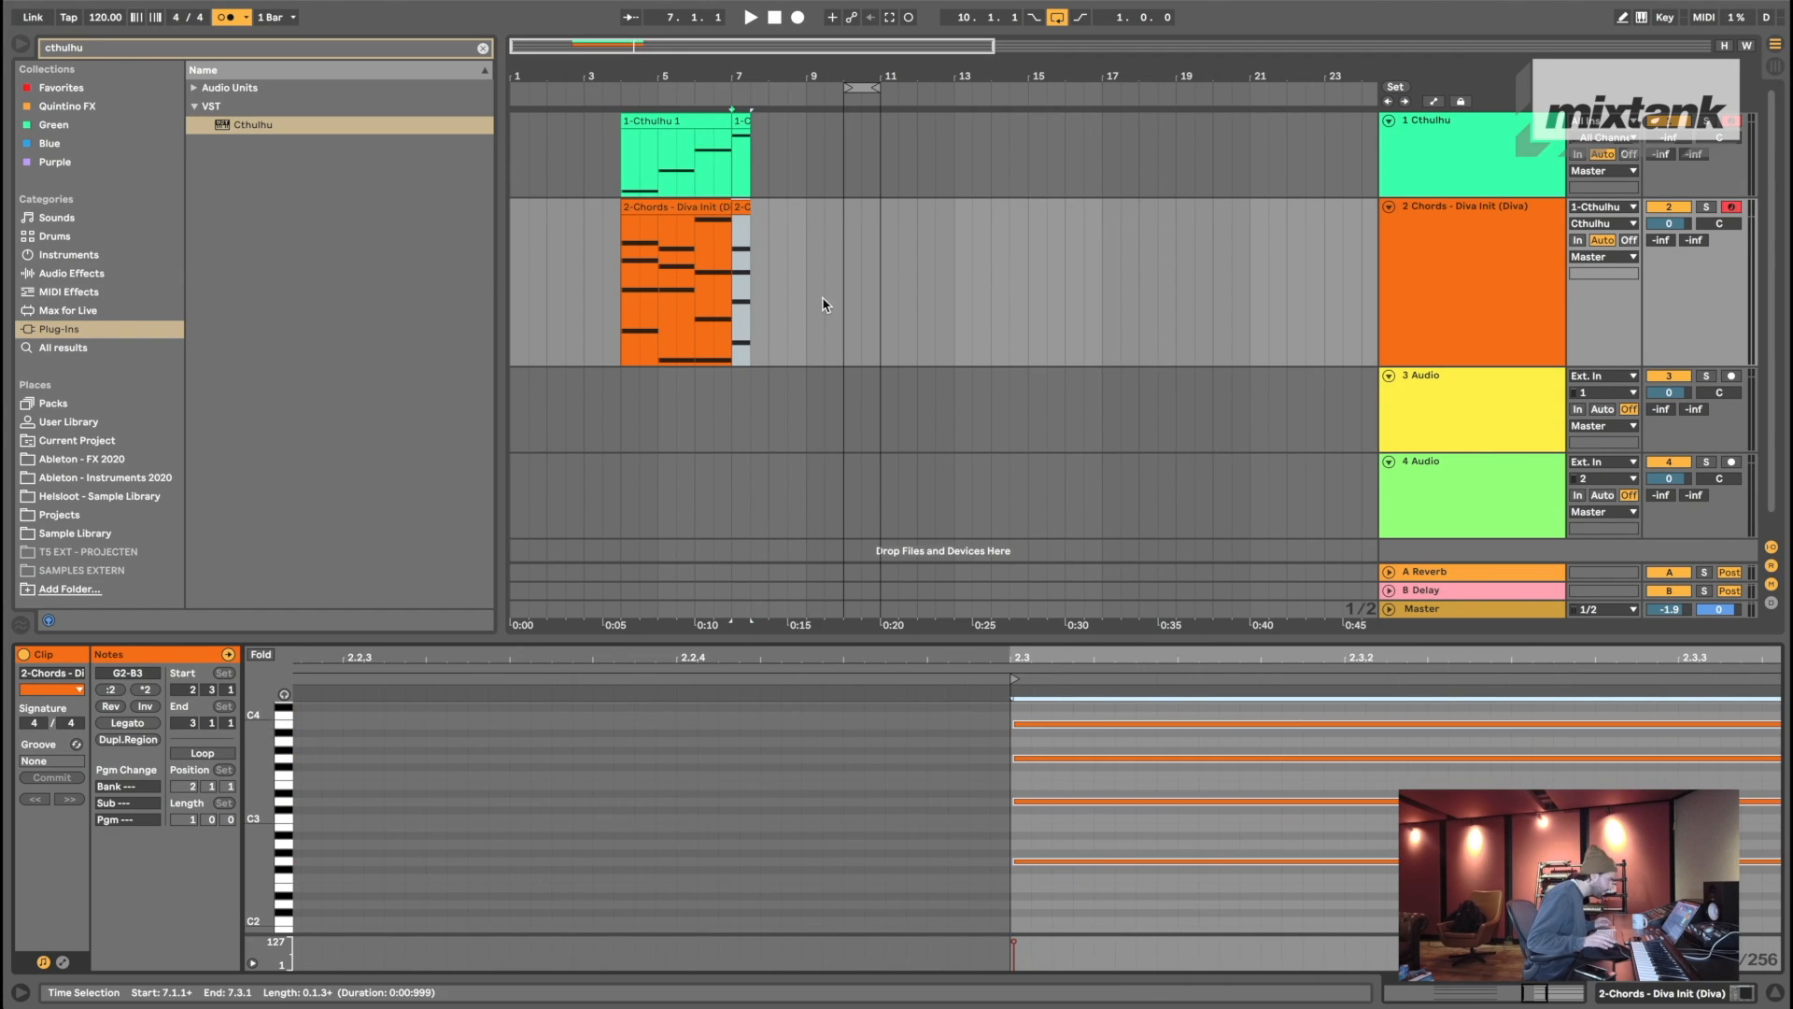
- Consolidate the Diva clips from 4.1.1 to 8.1.1 into a single four-bar clip
click(824, 295)
drag(626, 305, 769, 287)
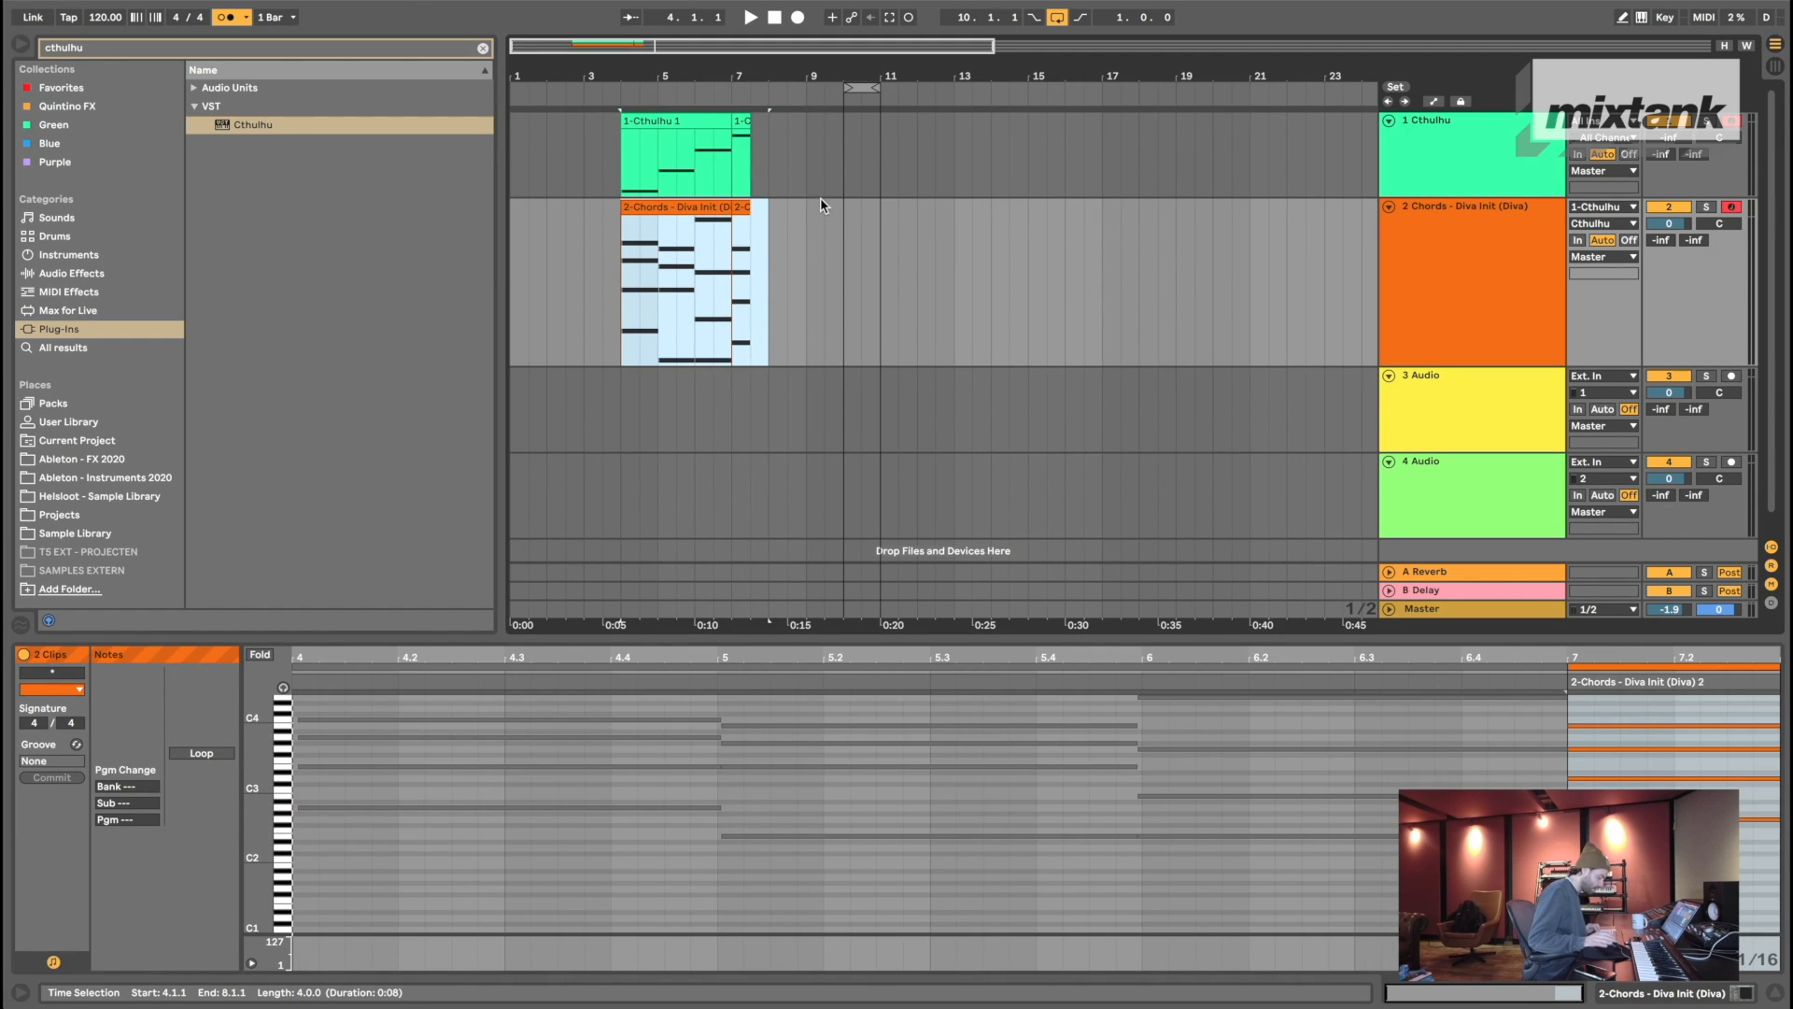
key(ctrl+j)
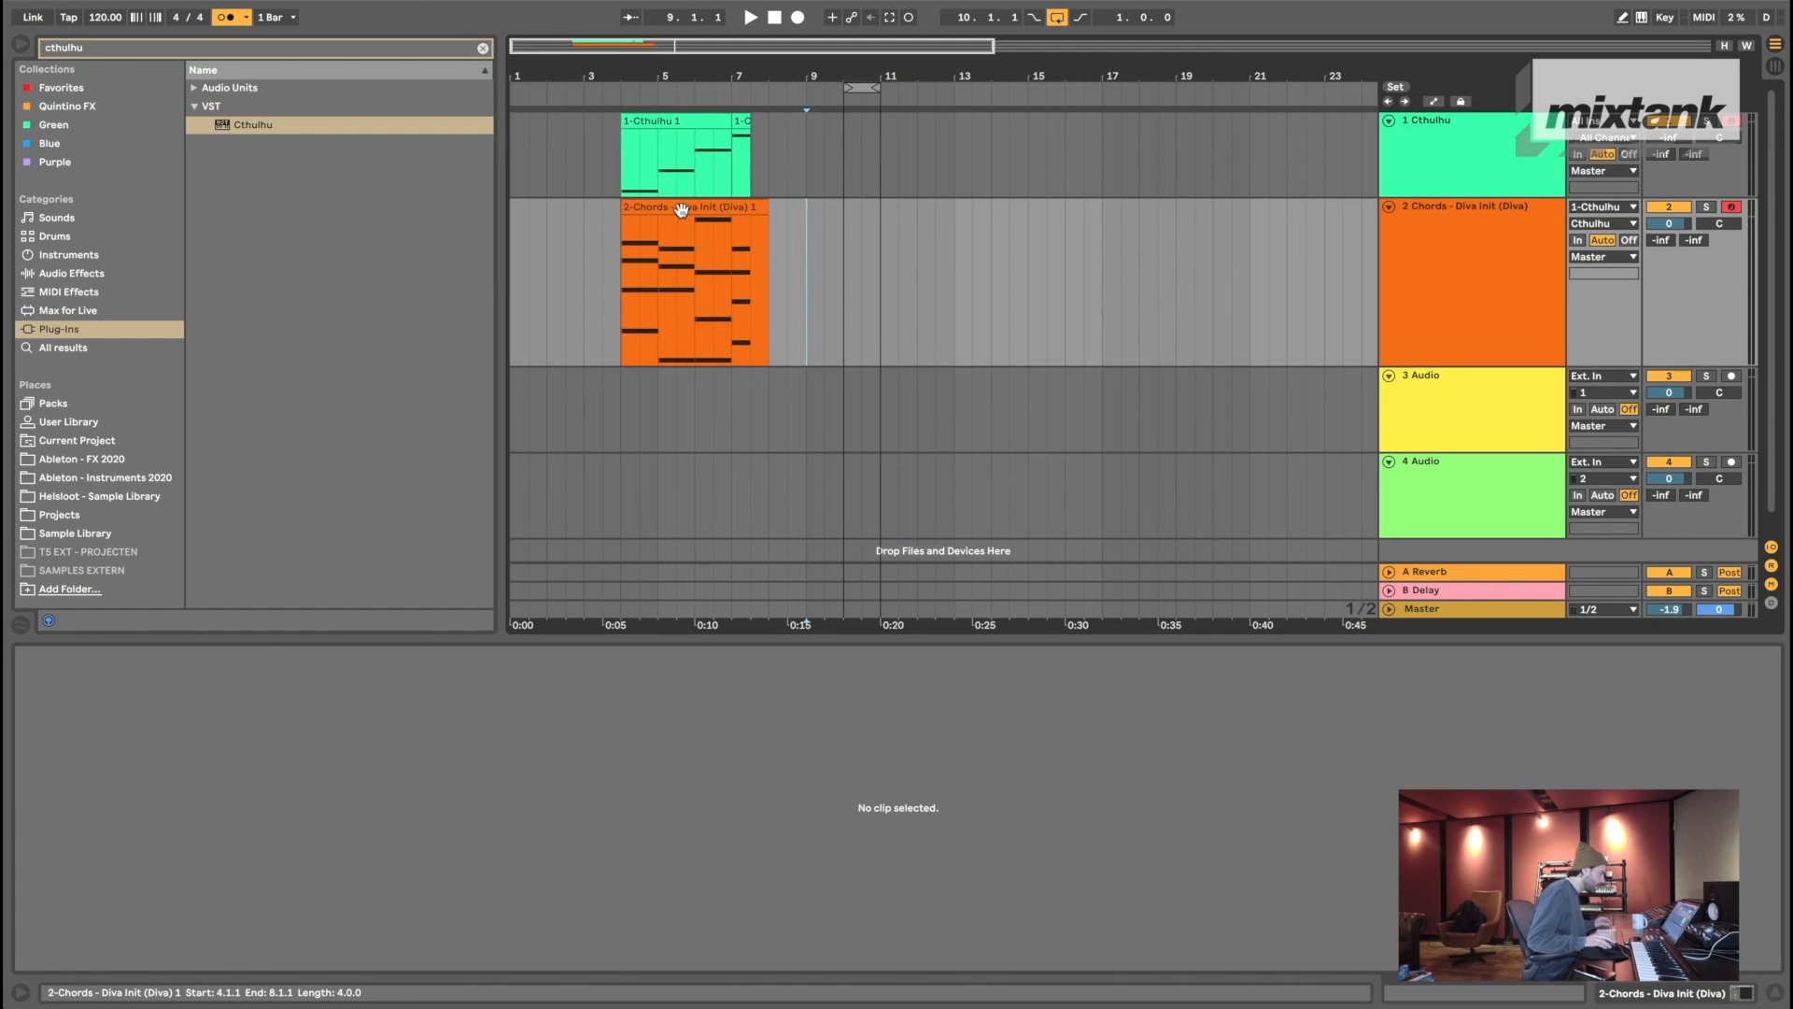
- Quantize all the chord notes in the four-bar Diva clip and extend them to meet each other with Legato
click(845, 736)
key(ctrl+a)
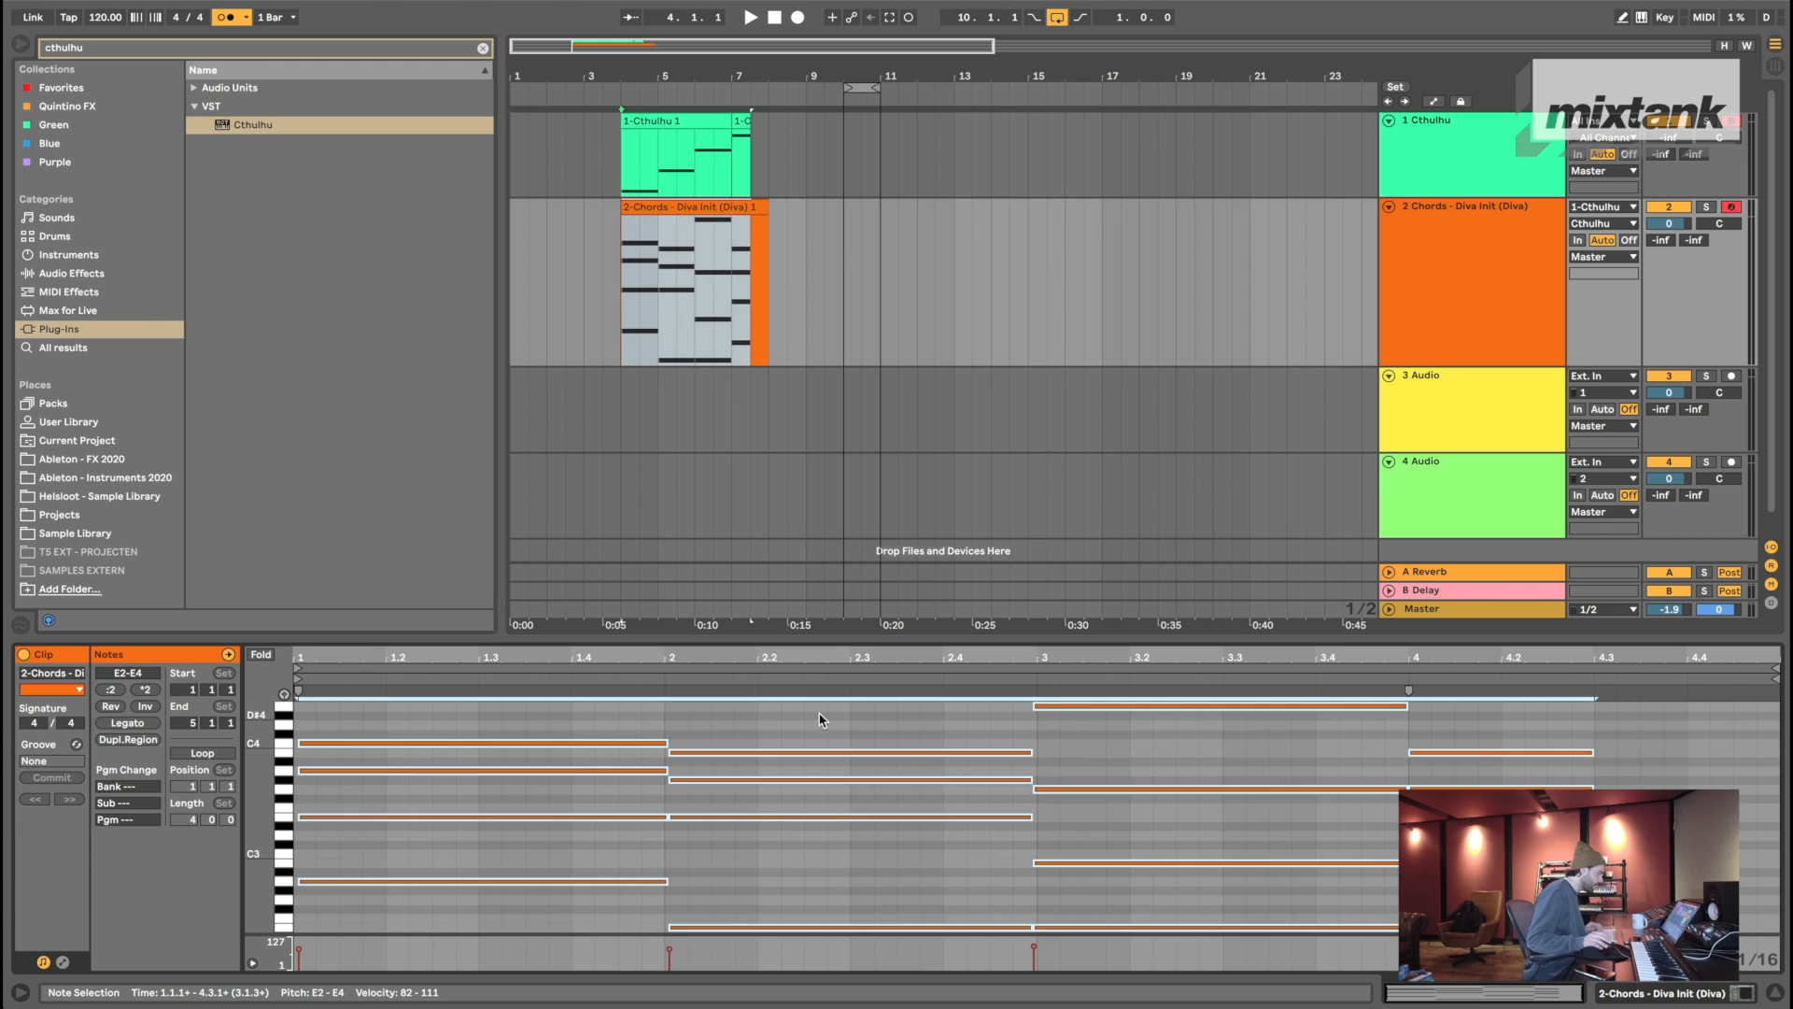
key(ctrl+u)
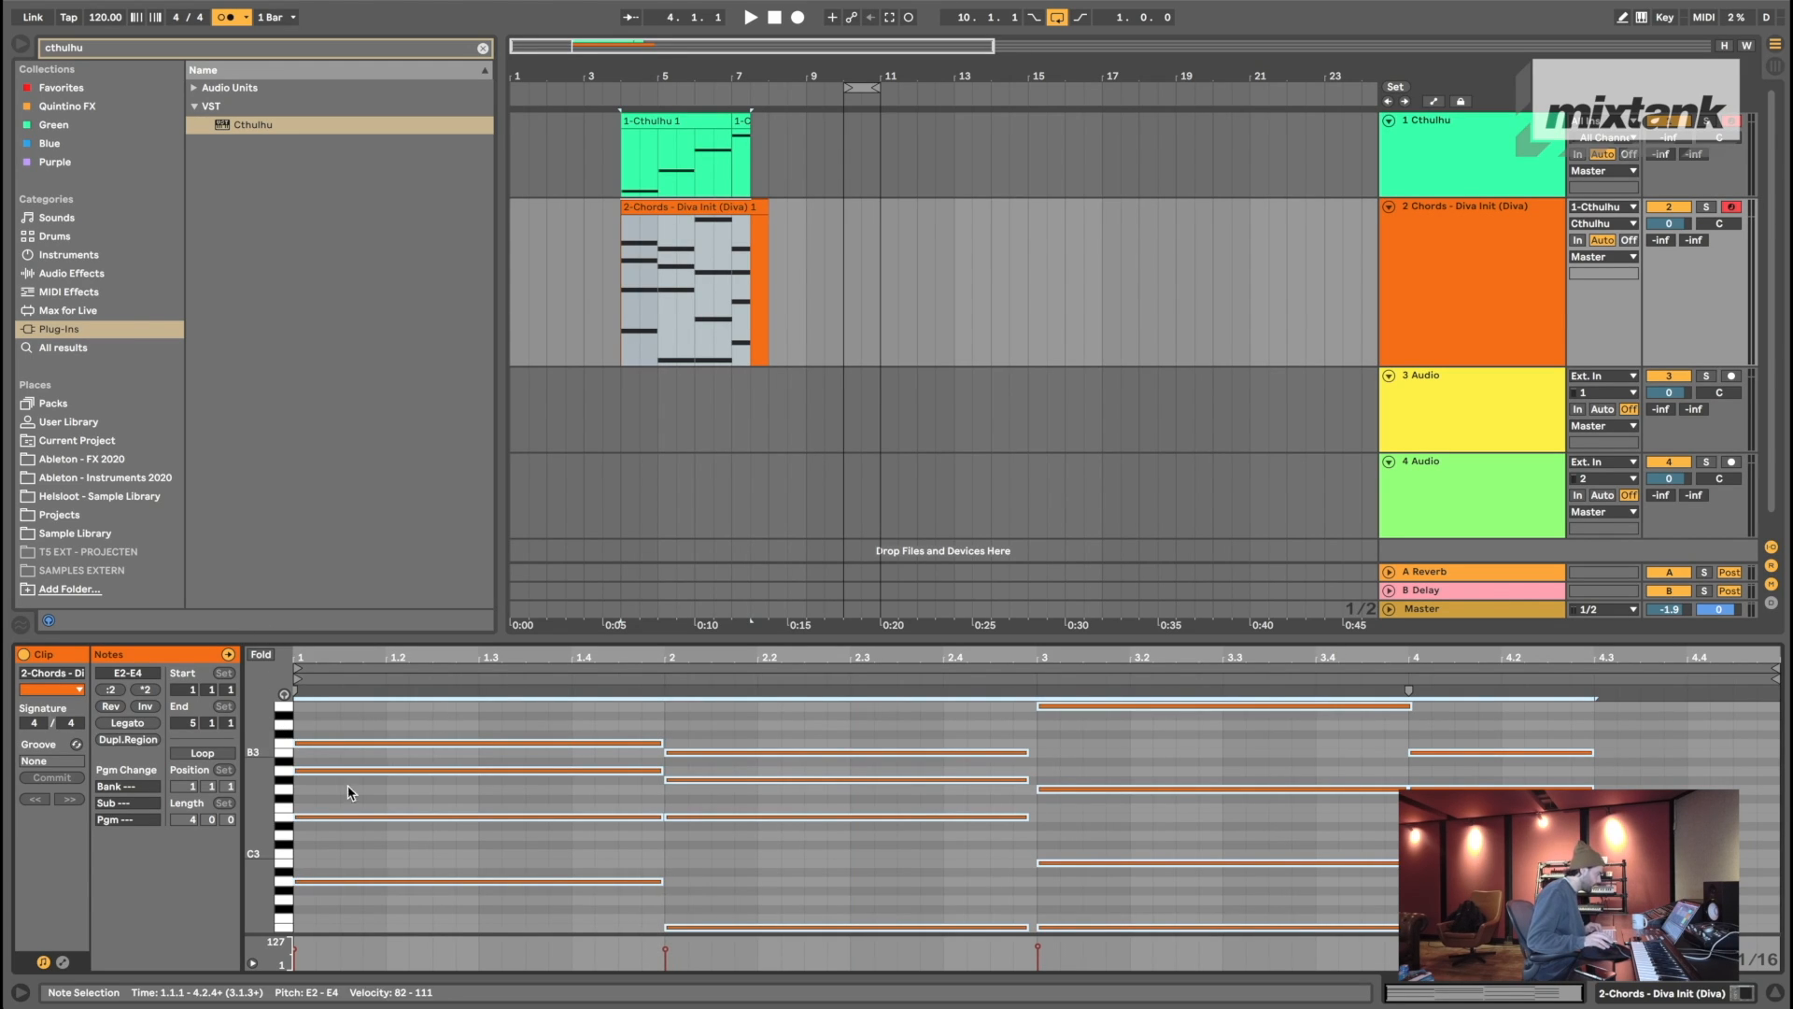
click(131, 724)
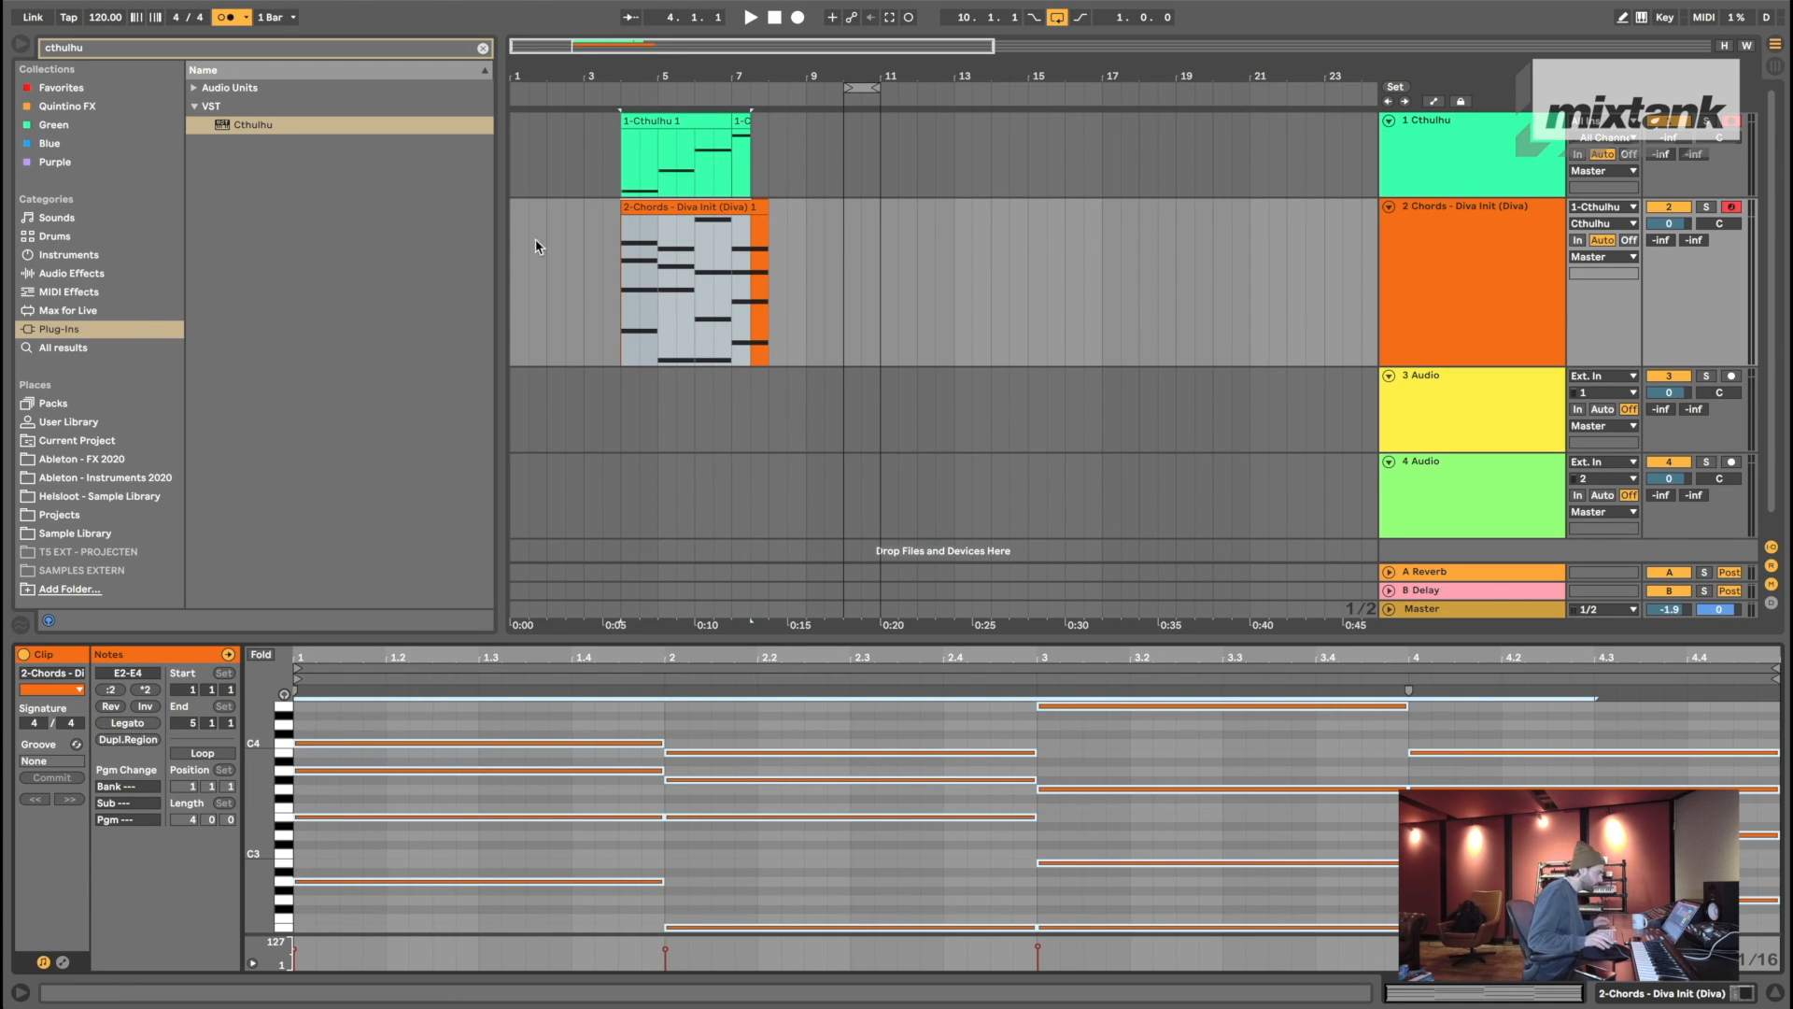
- Play the arrangement from 4.1.1 to listen to the cleaned-up Diva chords
click(674, 206)
click(1674, 120)
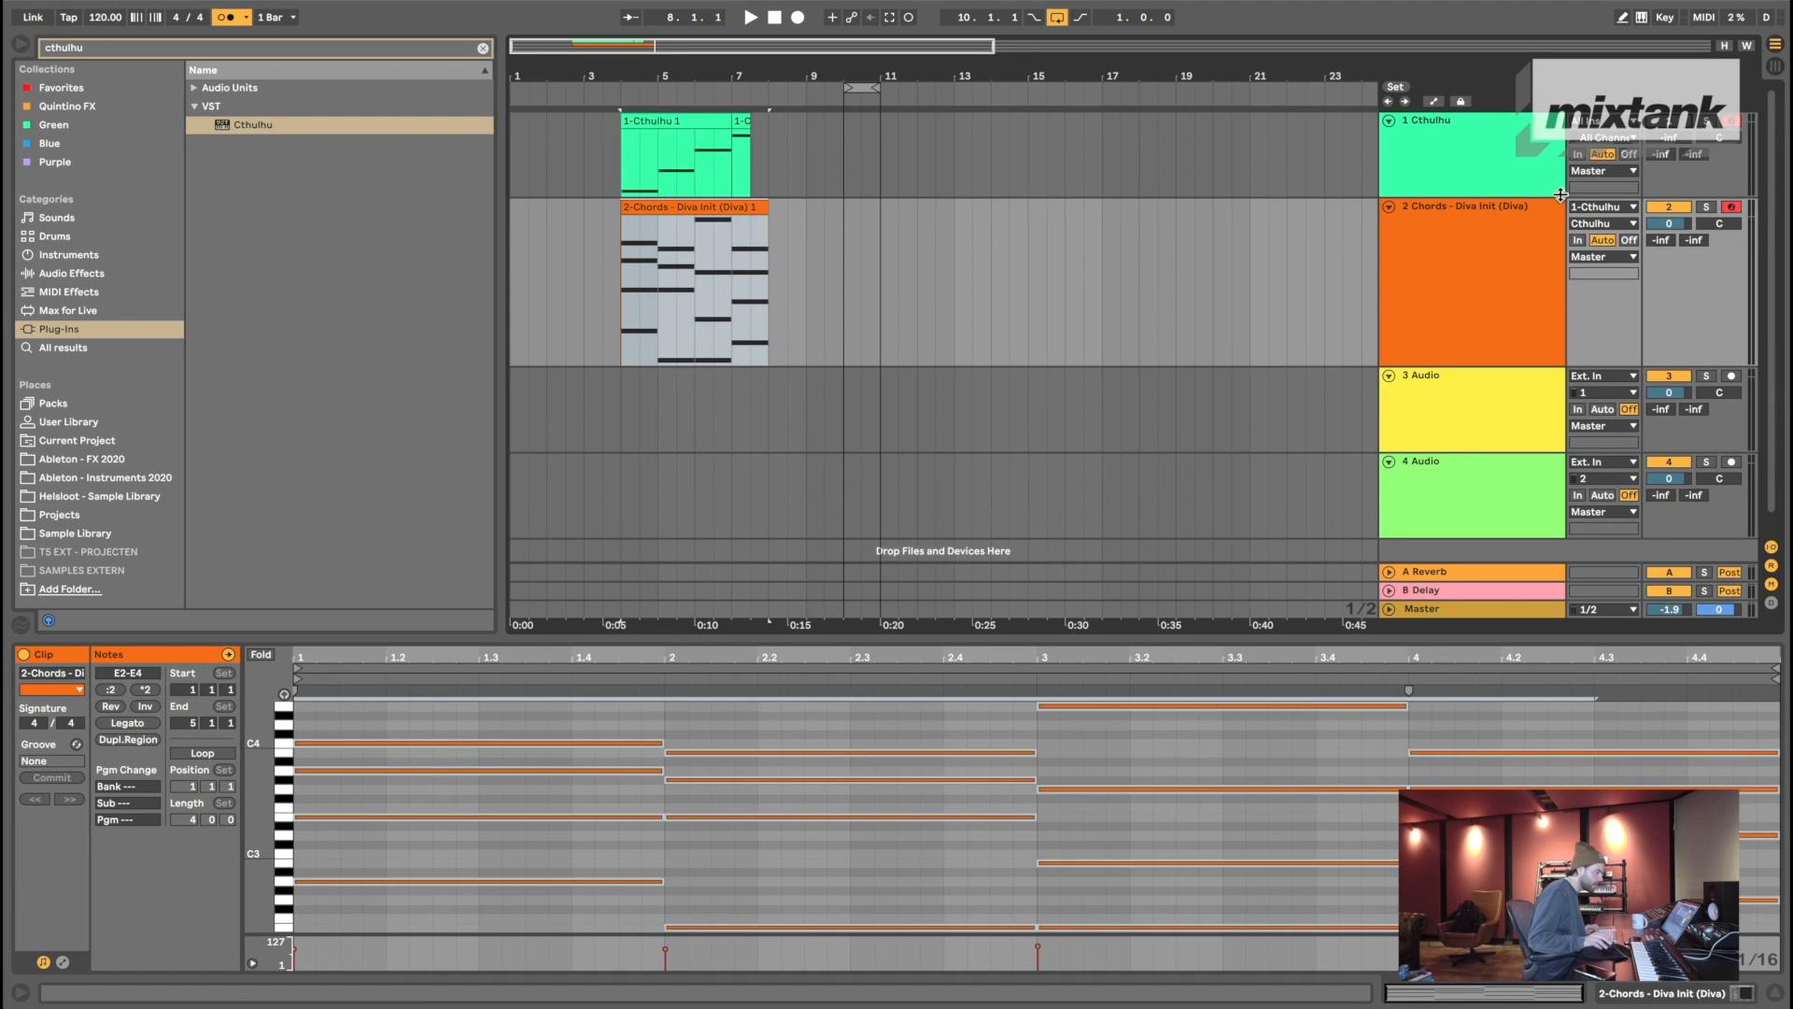
click(630, 286)
key(space)
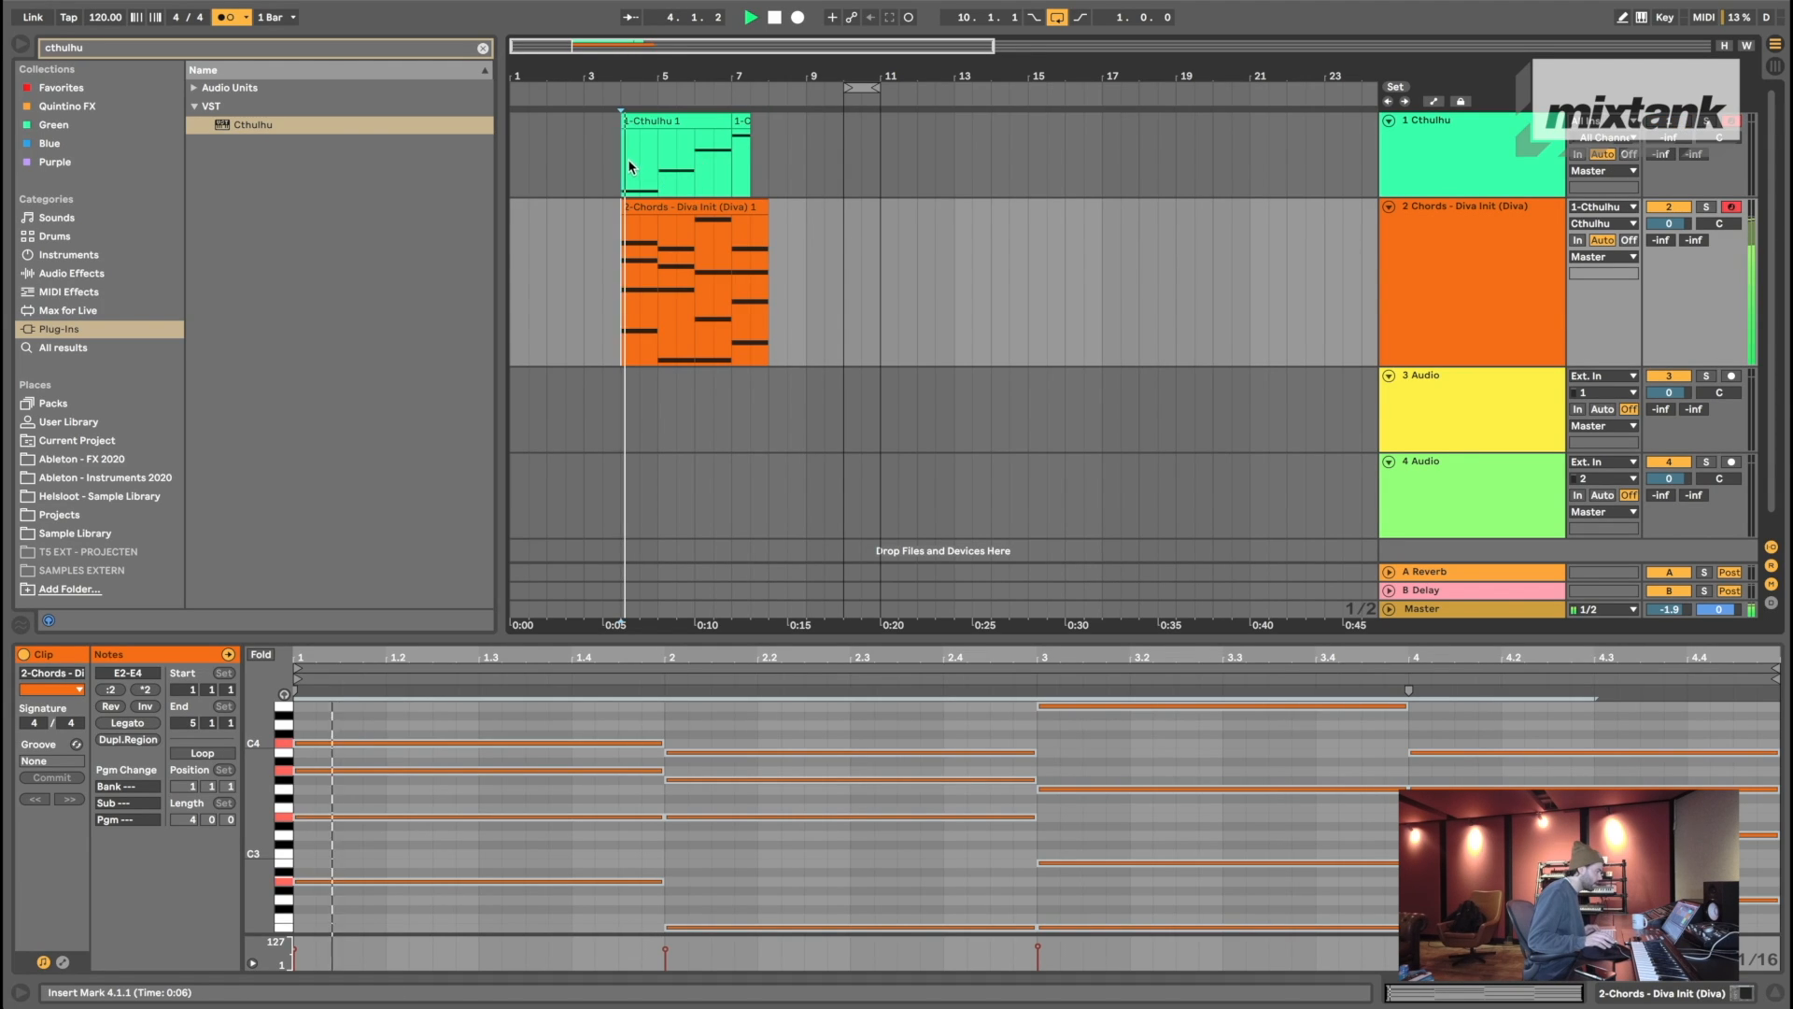
click(1485, 211)
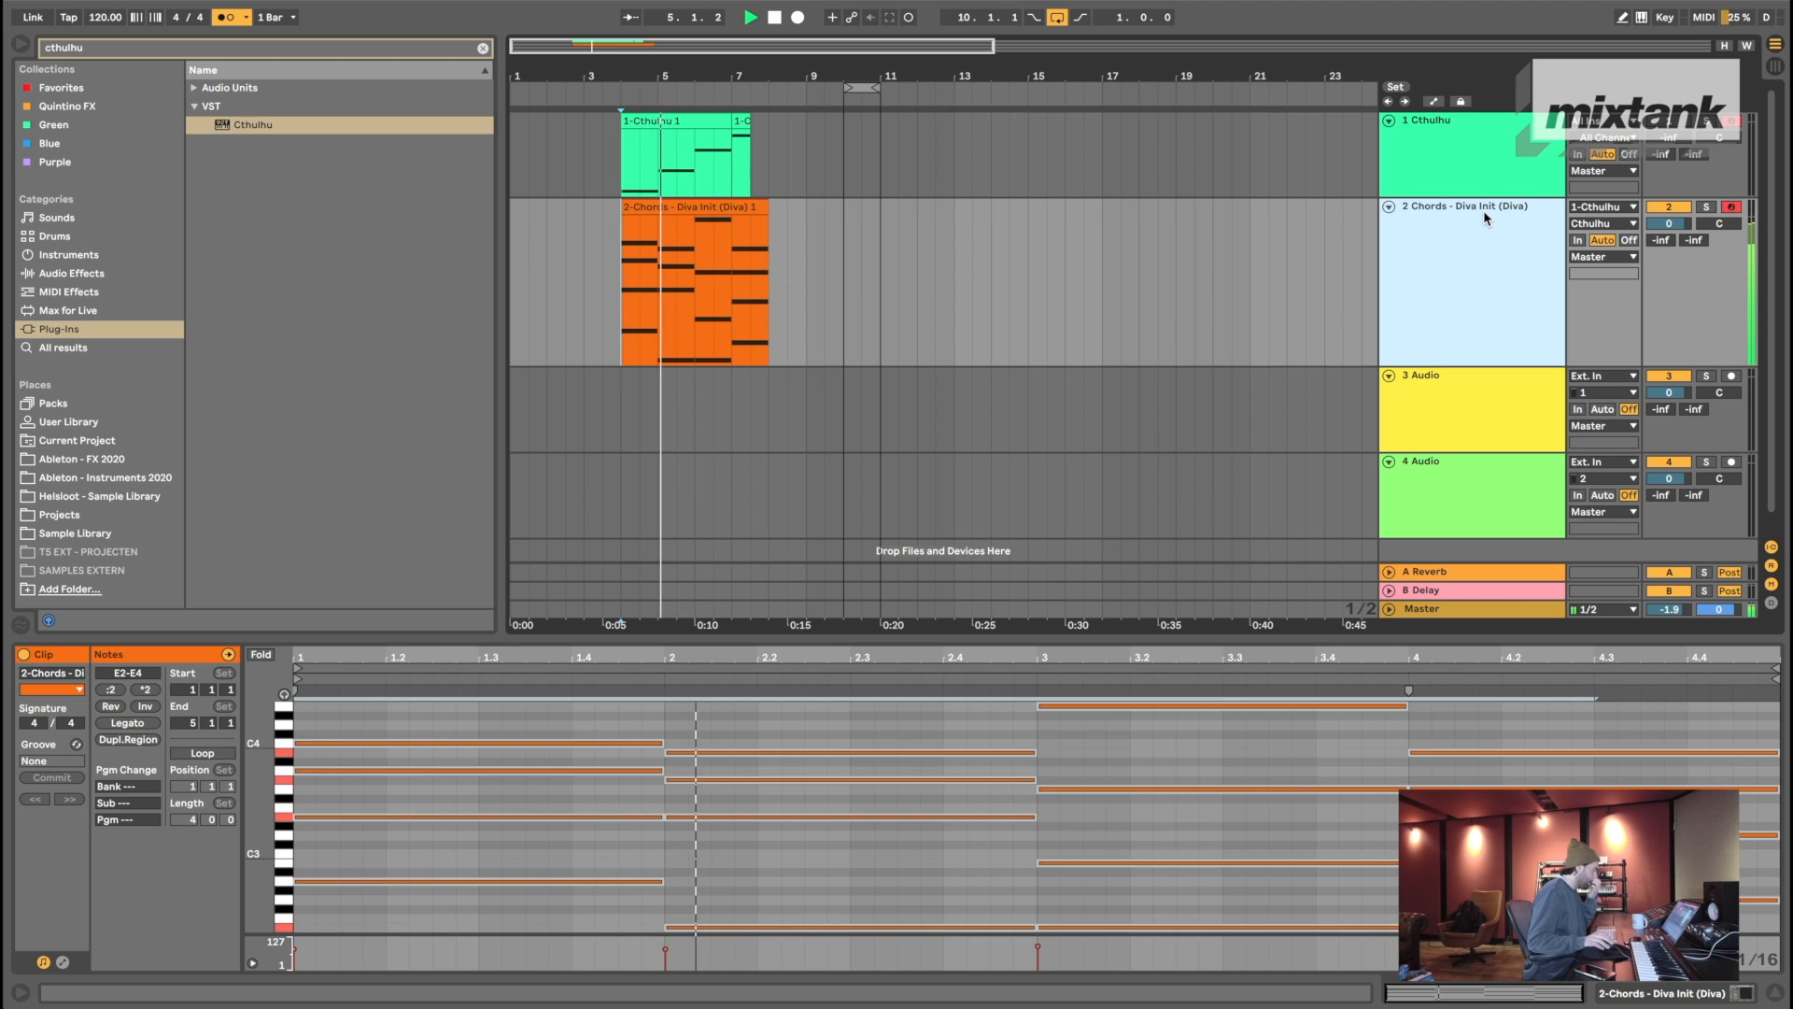
scroll(883, 193, down, 1)
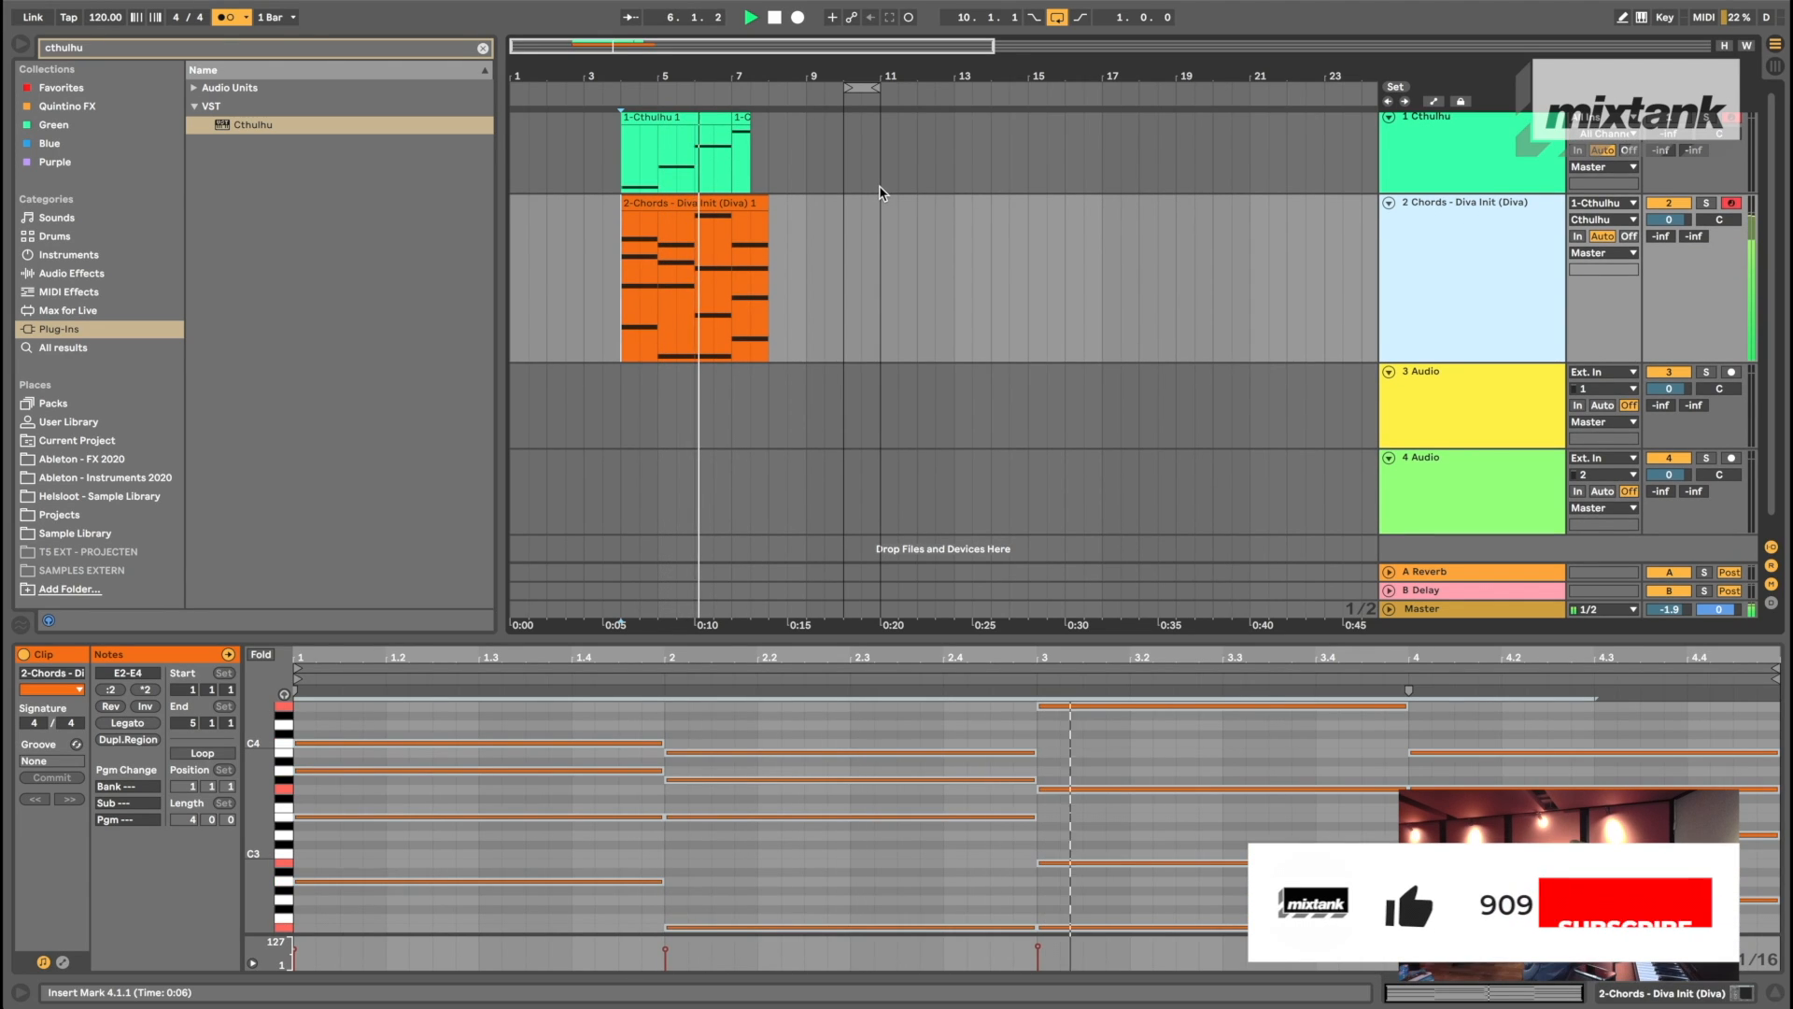
scroll(878, 191, up, 1)
click(919, 247)
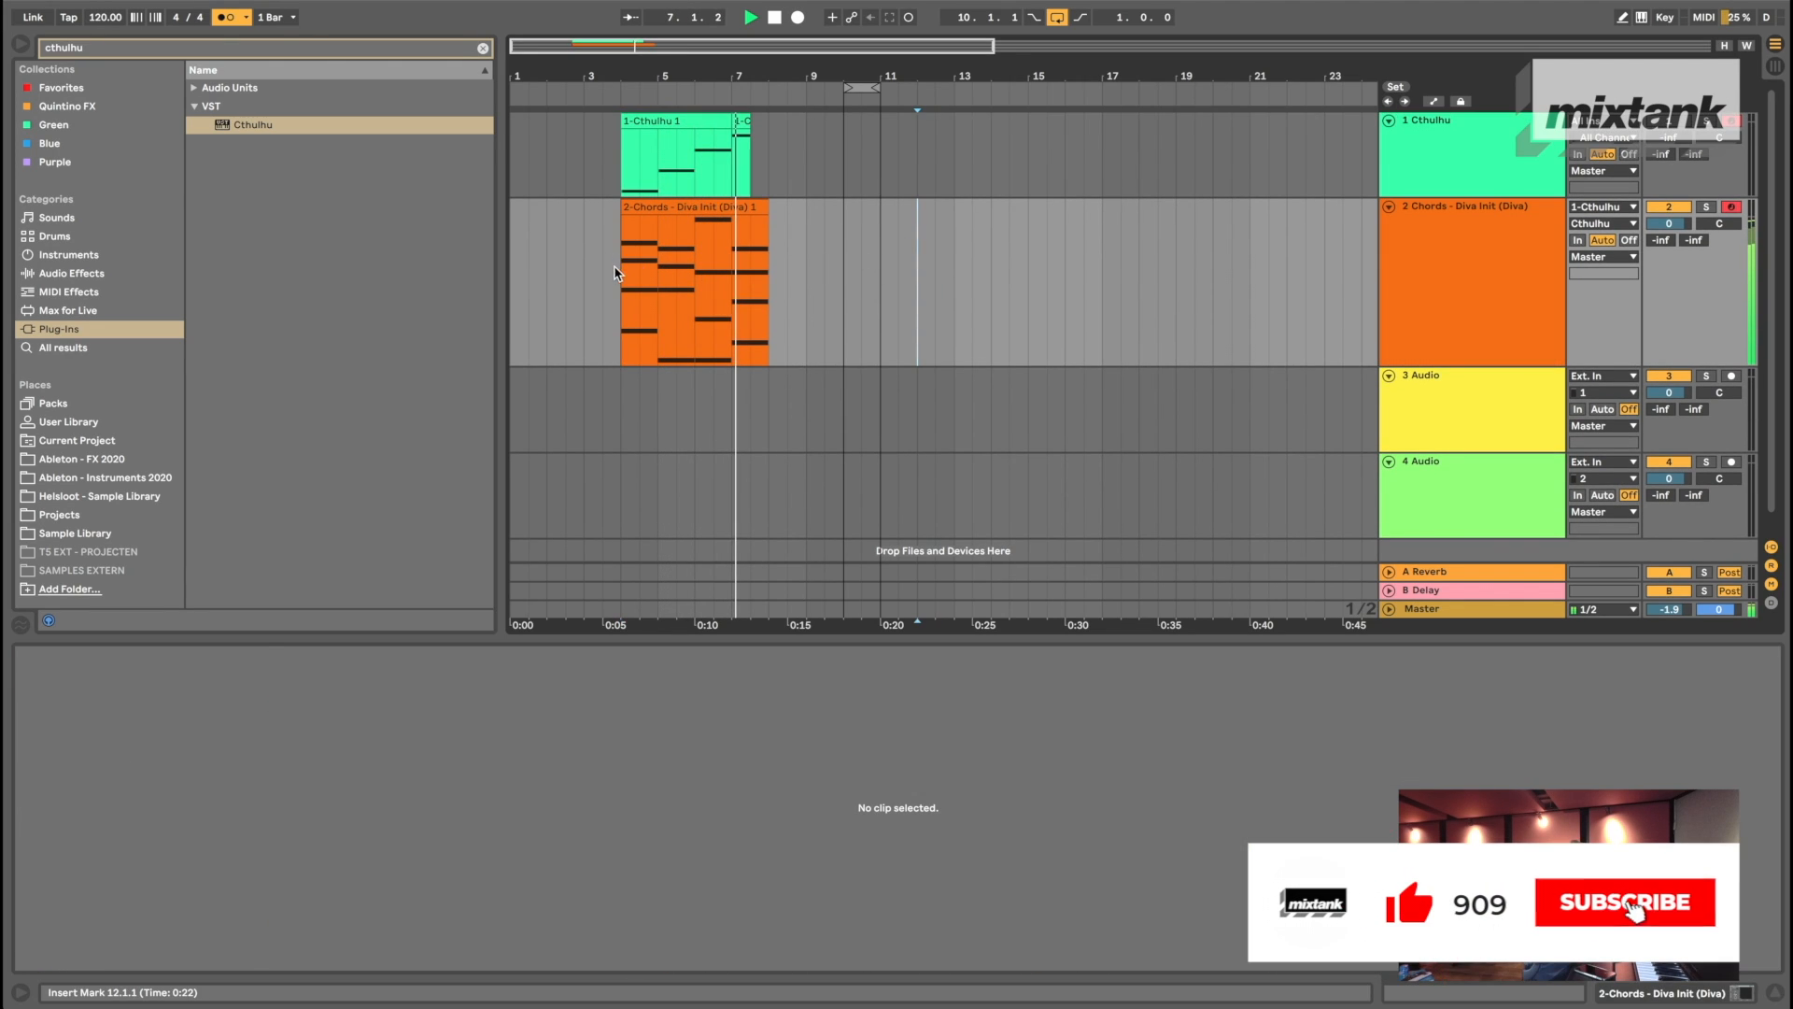
- Move the four-bar Diva clip one bar later so it starts at 5.1.1
click(679, 276)
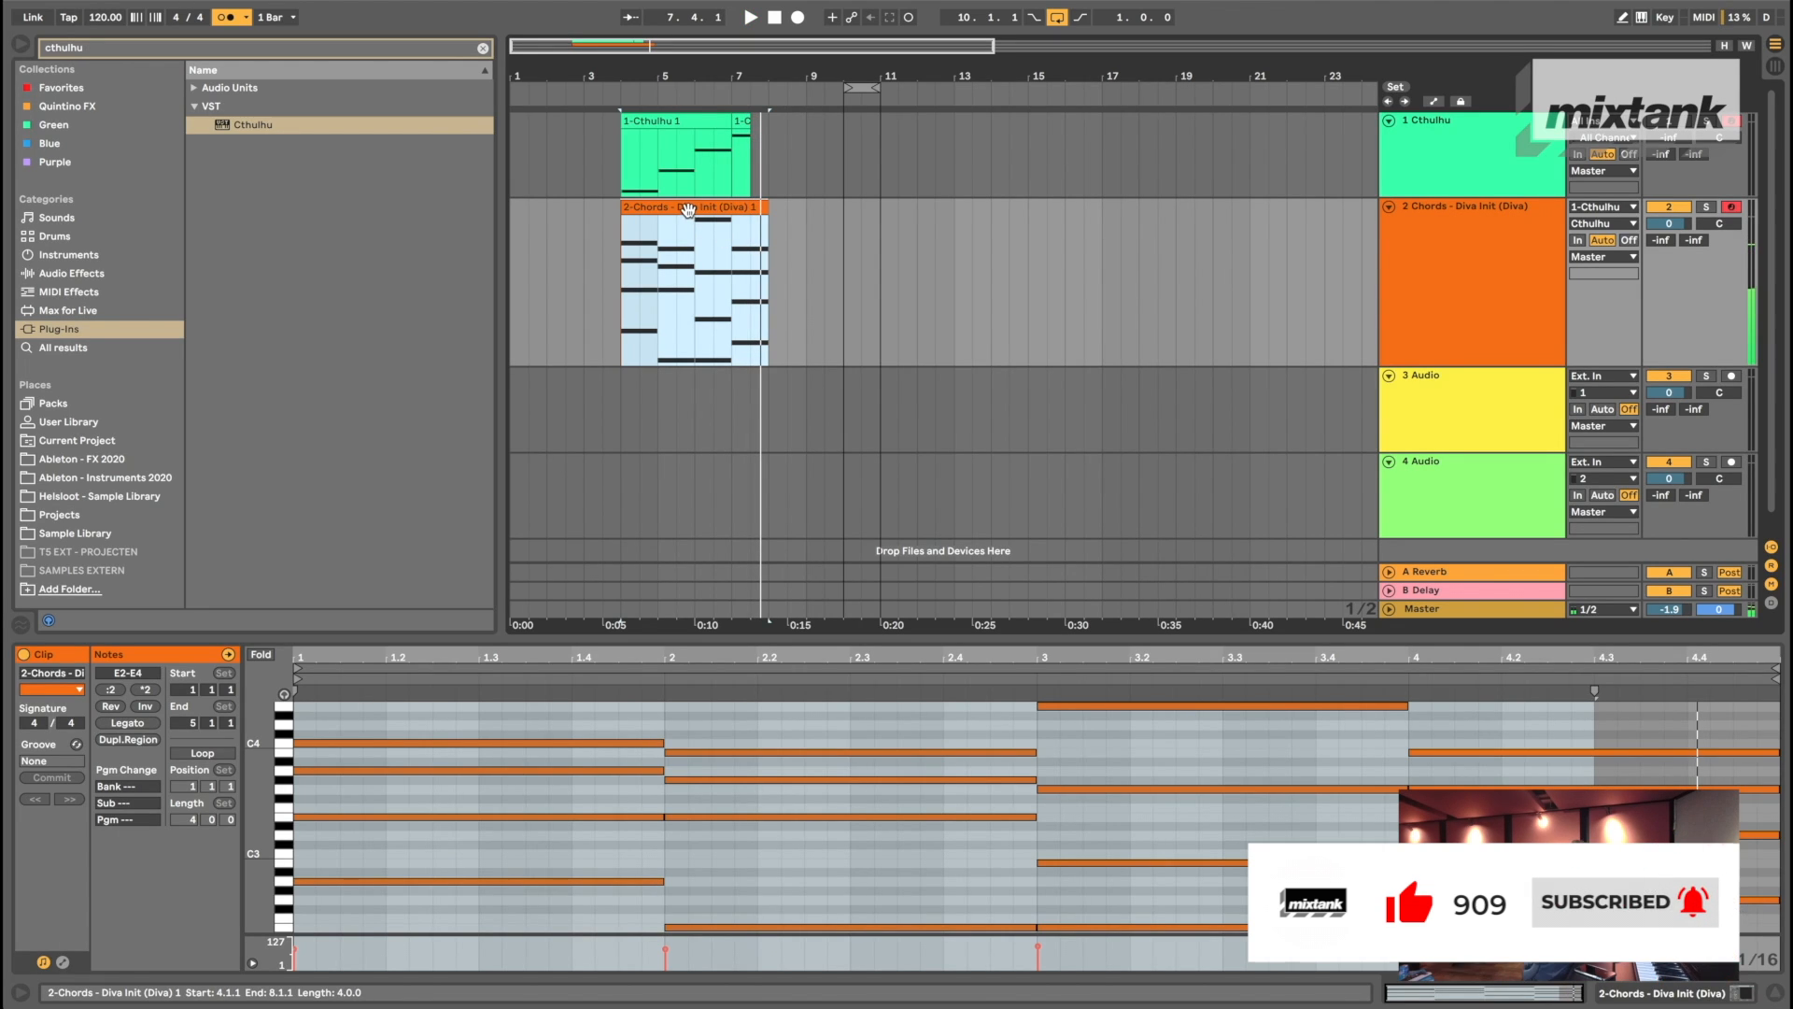
drag(717, 234, 733, 220)
click(788, 268)
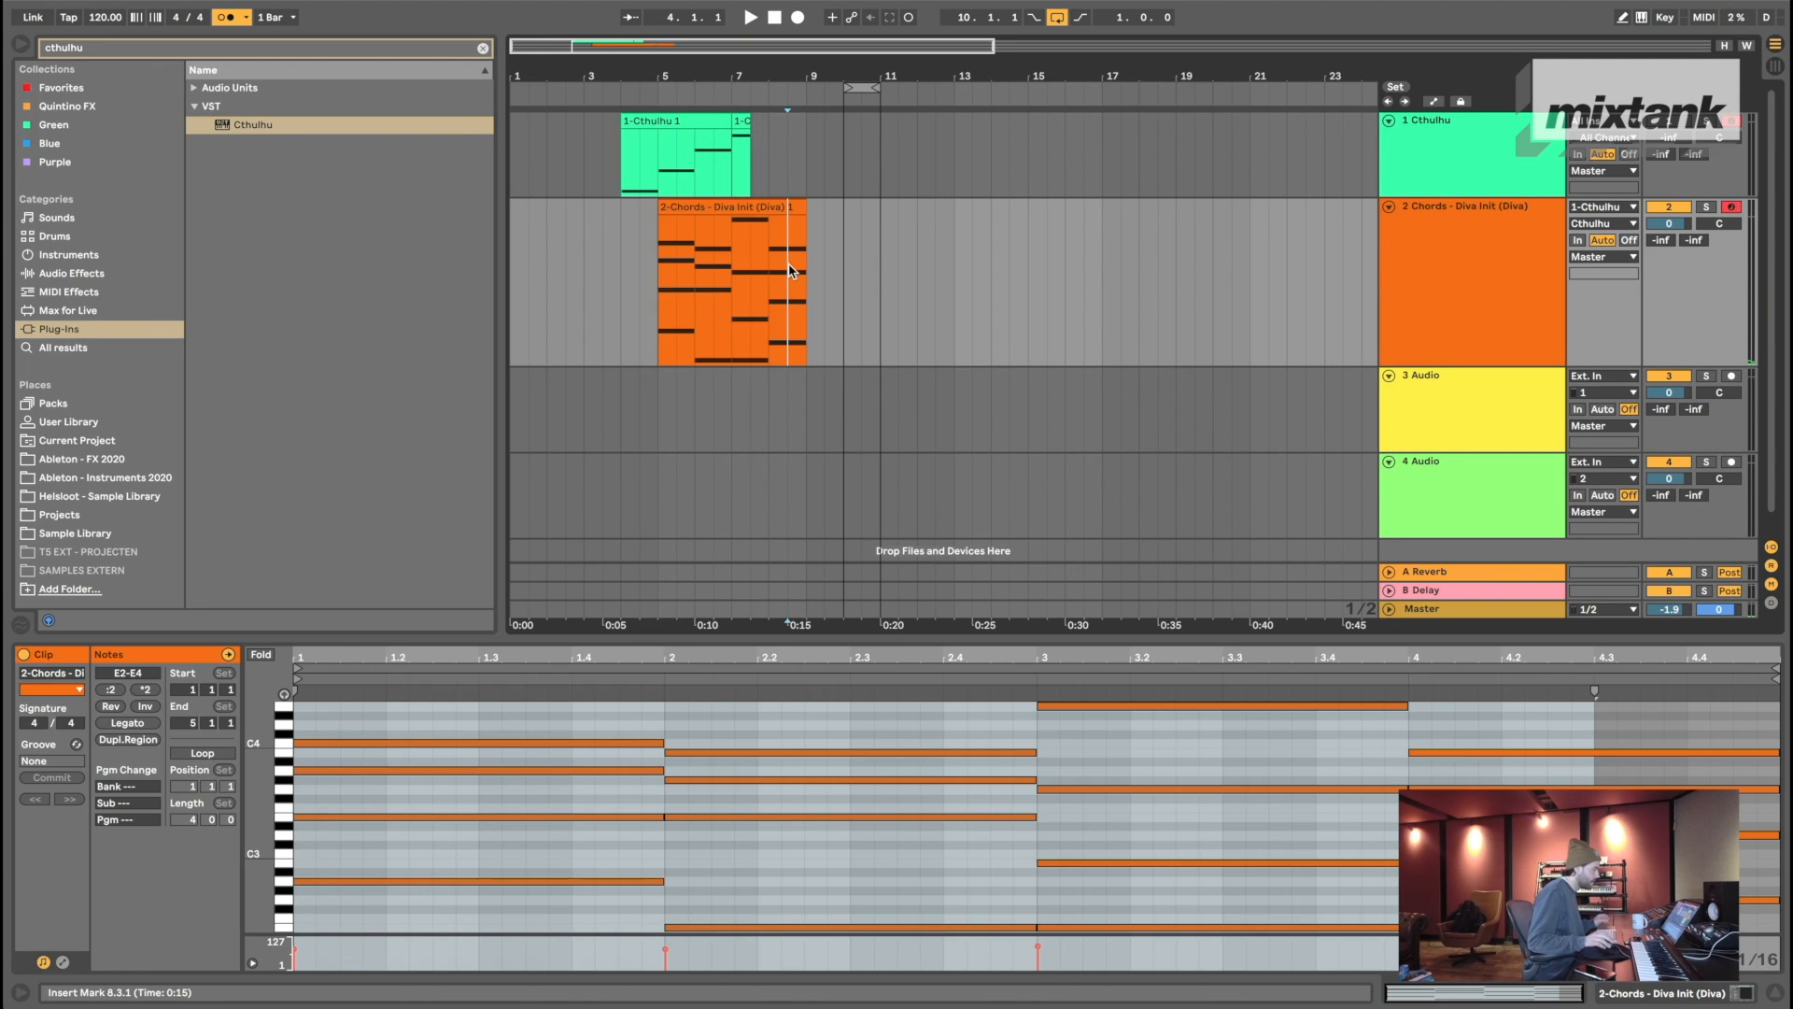
scroll(788, 268, up, 4)
scroll(784, 261, left, 3)
click(761, 203)
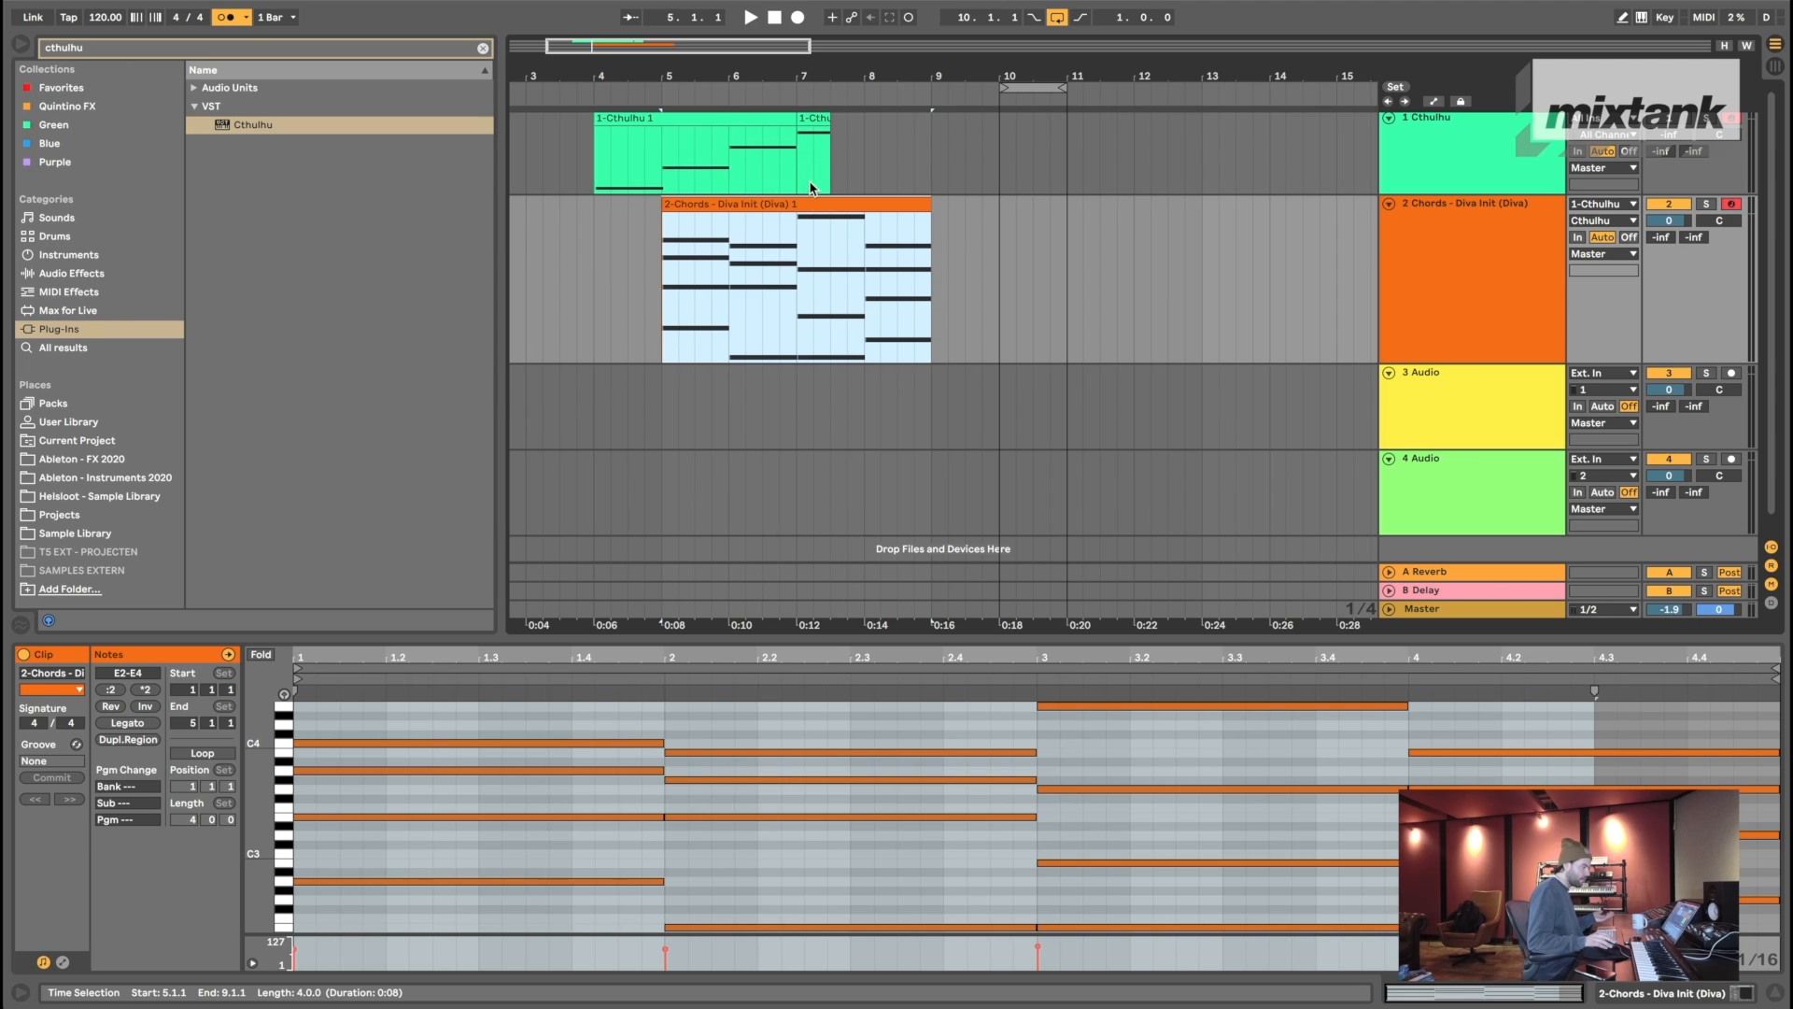
- Move the Cthulhu clips to start at bar 5 and consolidate them into one four-bar clip ending at bar 9
drag(863, 167, 713, 122)
key(ctrl+j)
click(988, 232)
scroll(949, 239, left, 2)
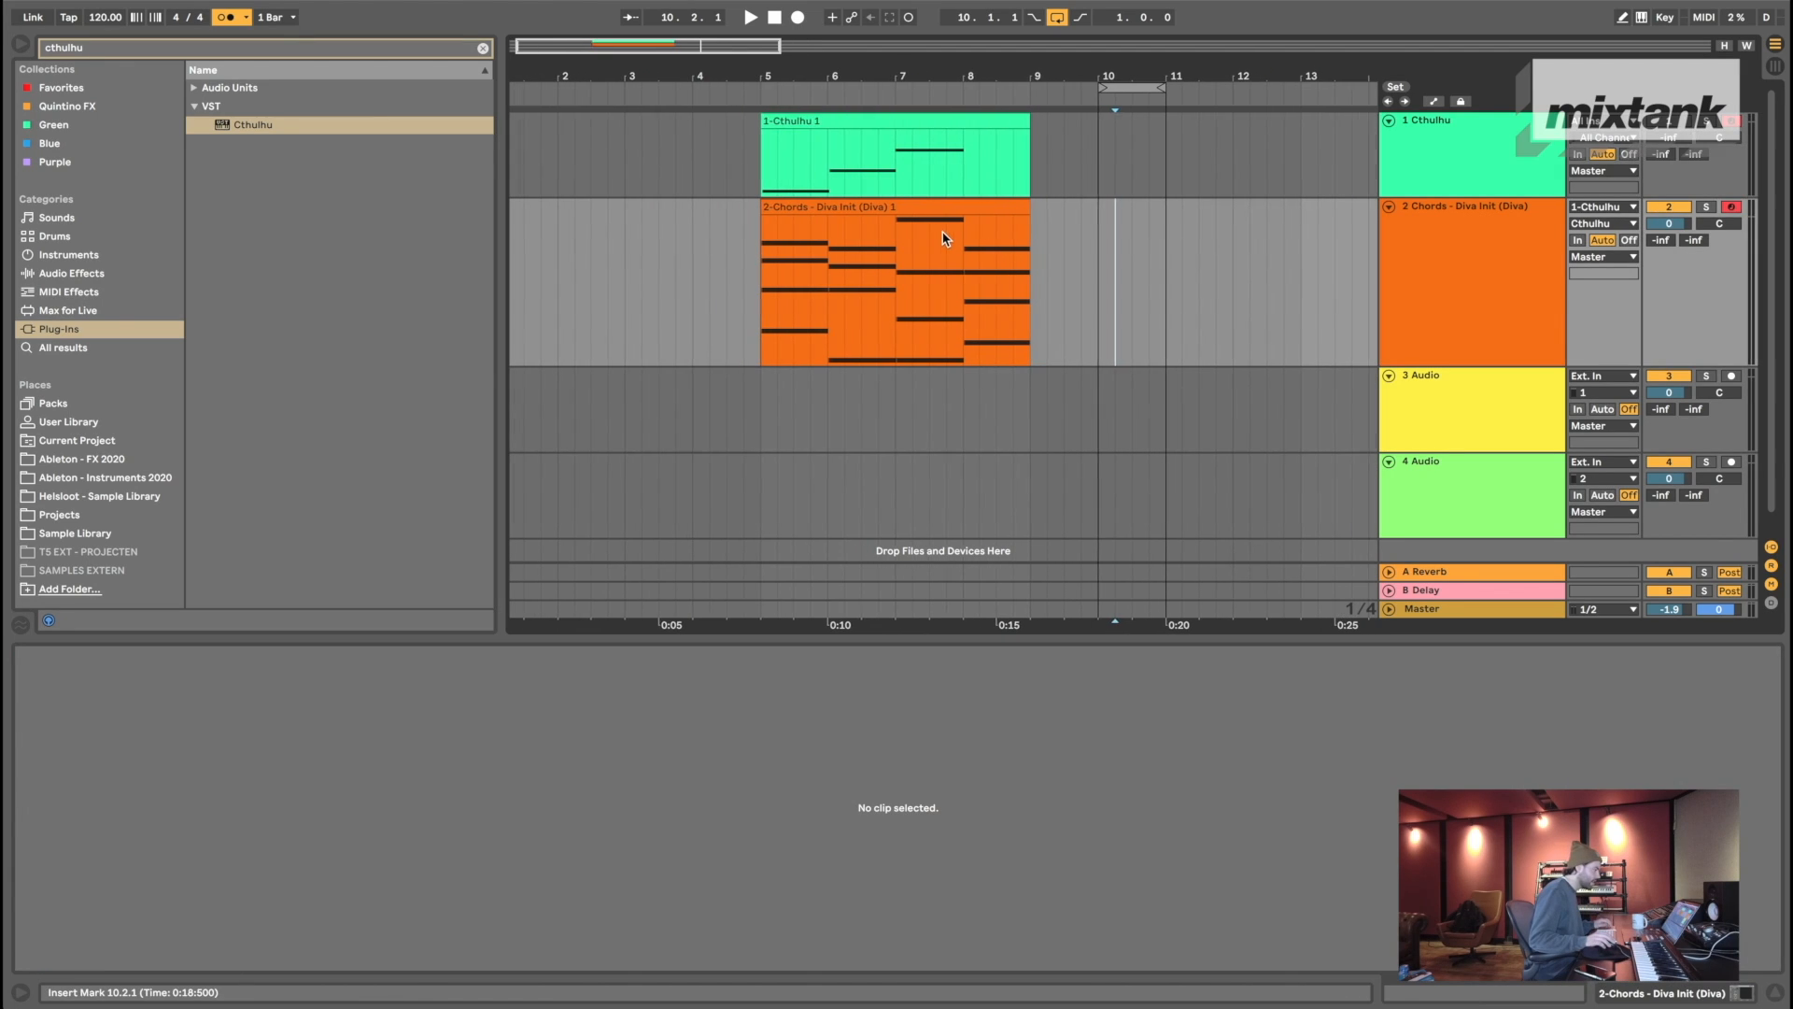
- Add a D3 note at 4.1.1 in the Cthulhu clip and lengthen it to fill the whole fourth bar
click(936, 154)
click(897, 121)
scroll(1028, 248, right, 2)
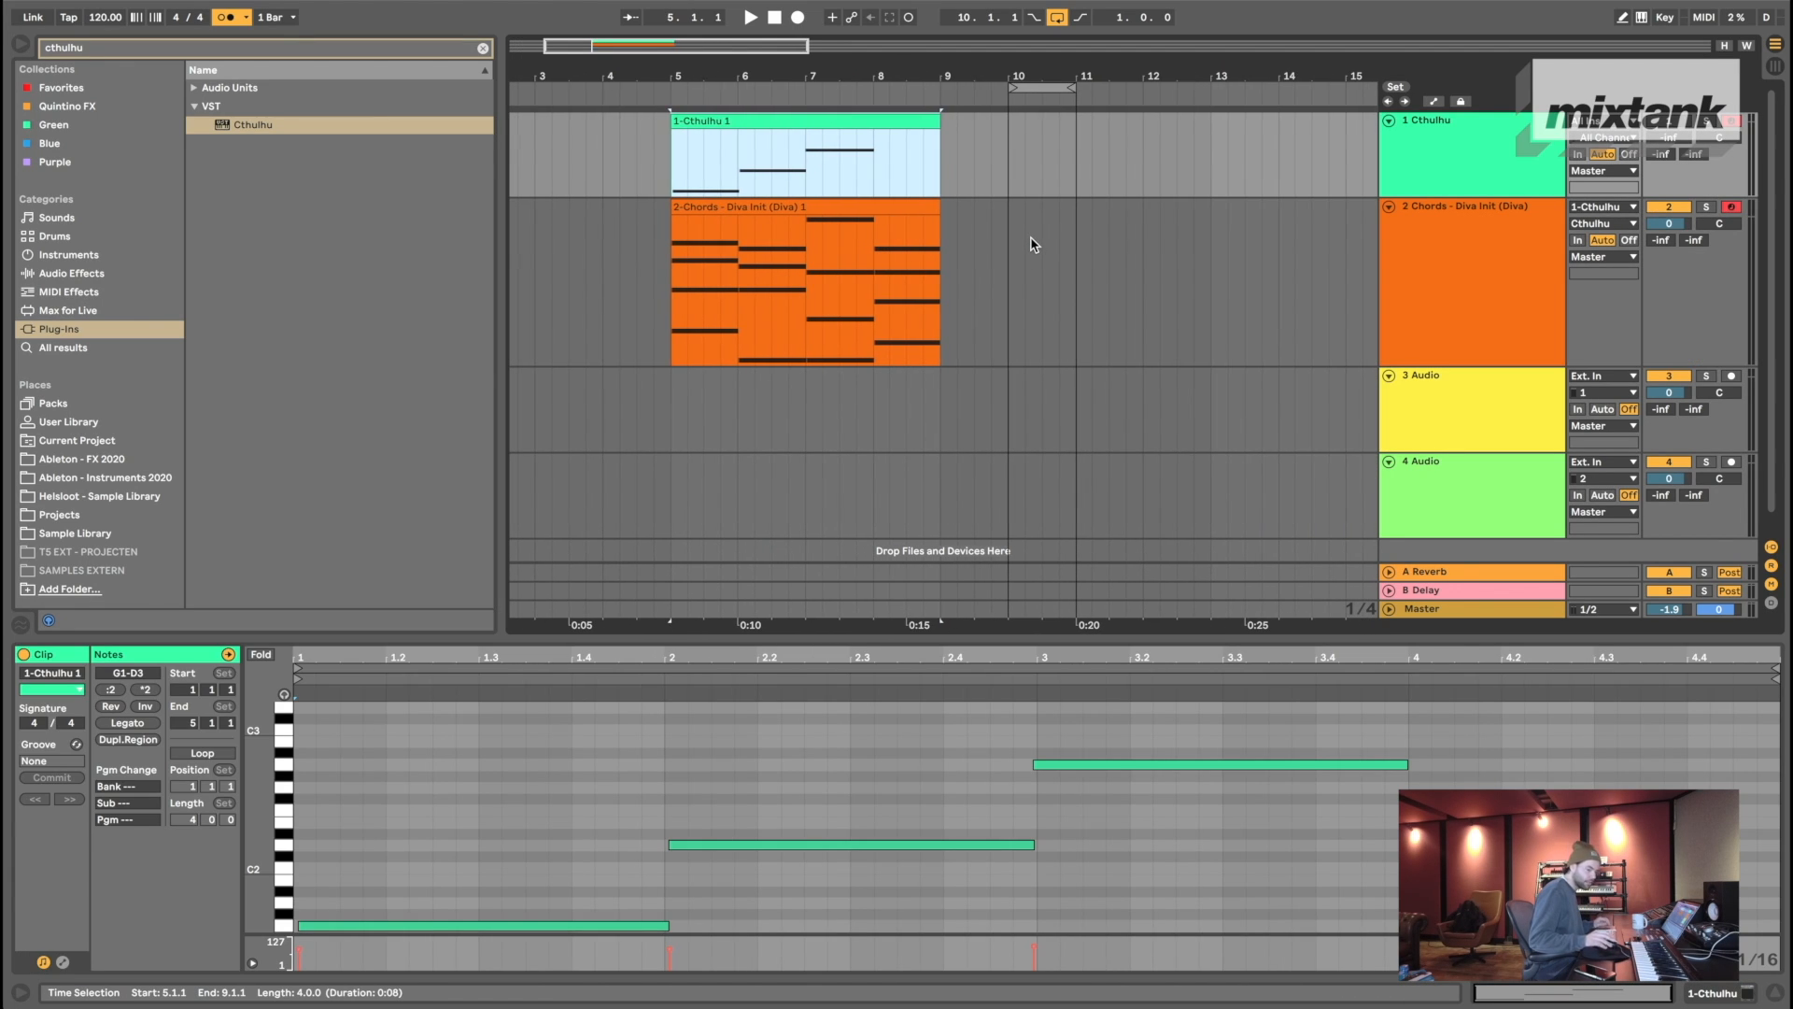
scroll(1031, 243, right, 1)
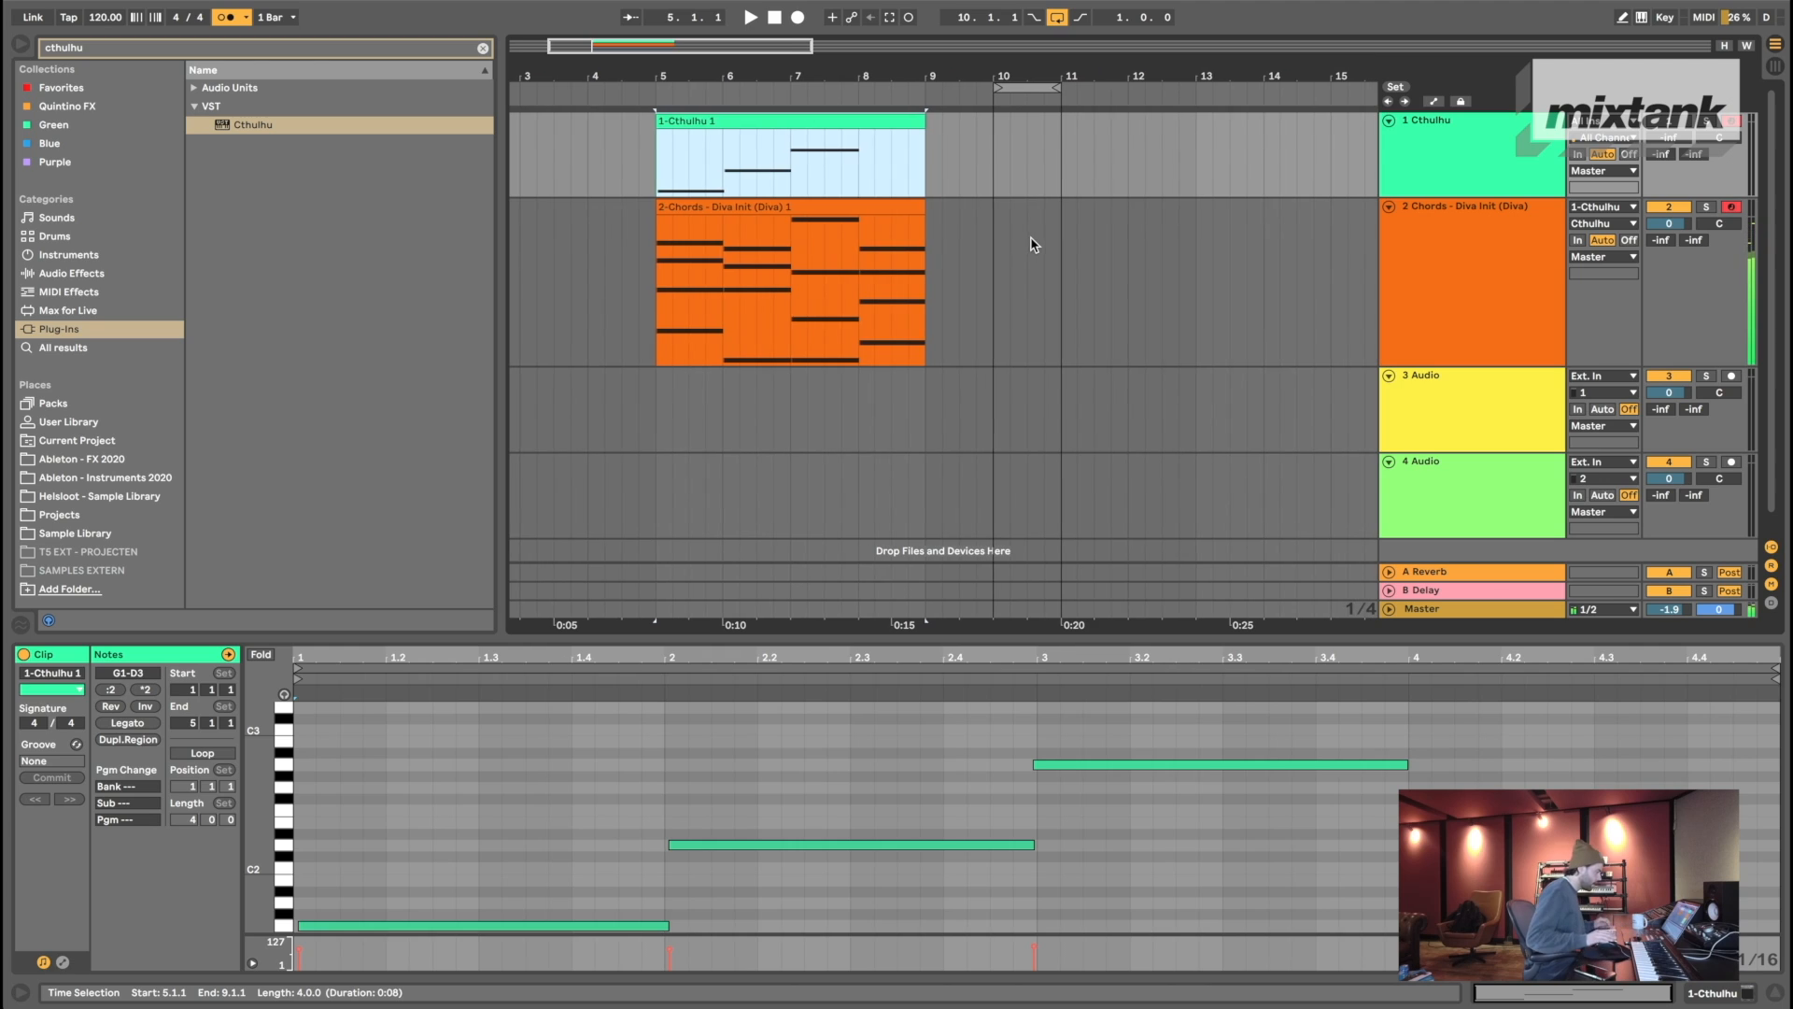
double_click(1423, 709)
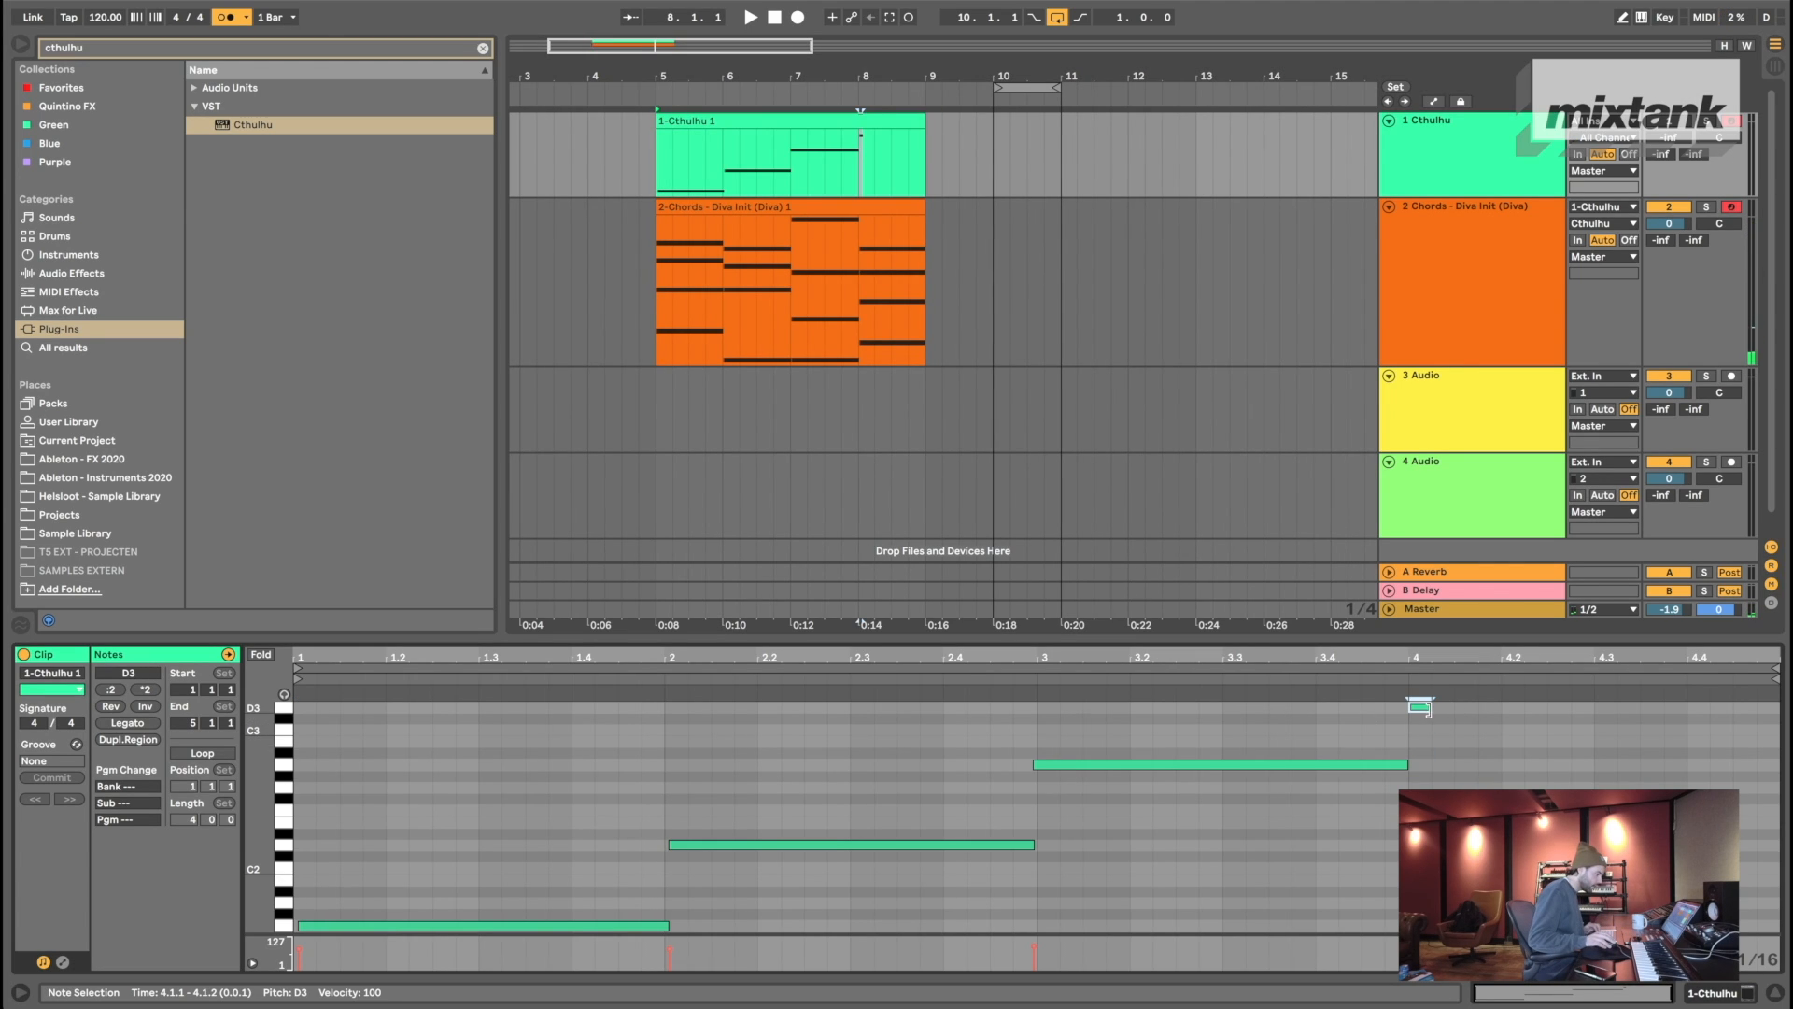
drag(1426, 711, 1768, 720)
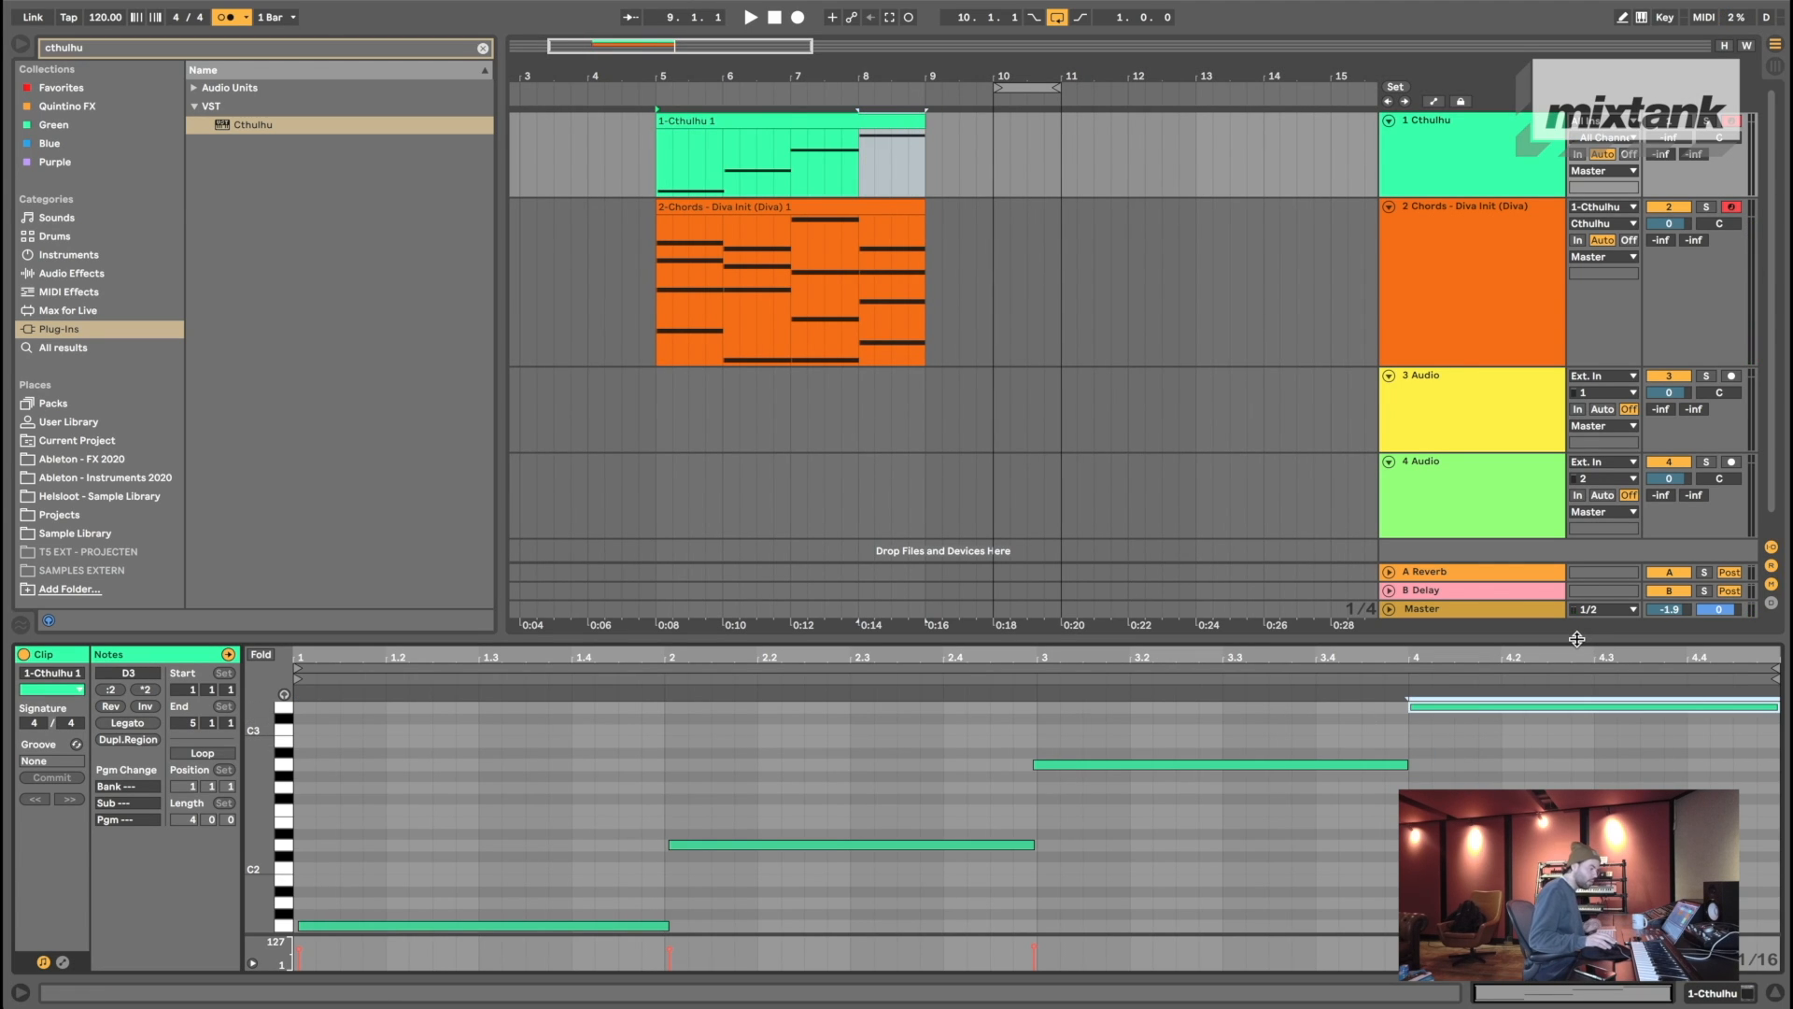
- Enlarge the note editor and try neighbouring pitches for the fourth-bar Cthulhu note, returning it to D3
drag(1577, 639, 1576, 404)
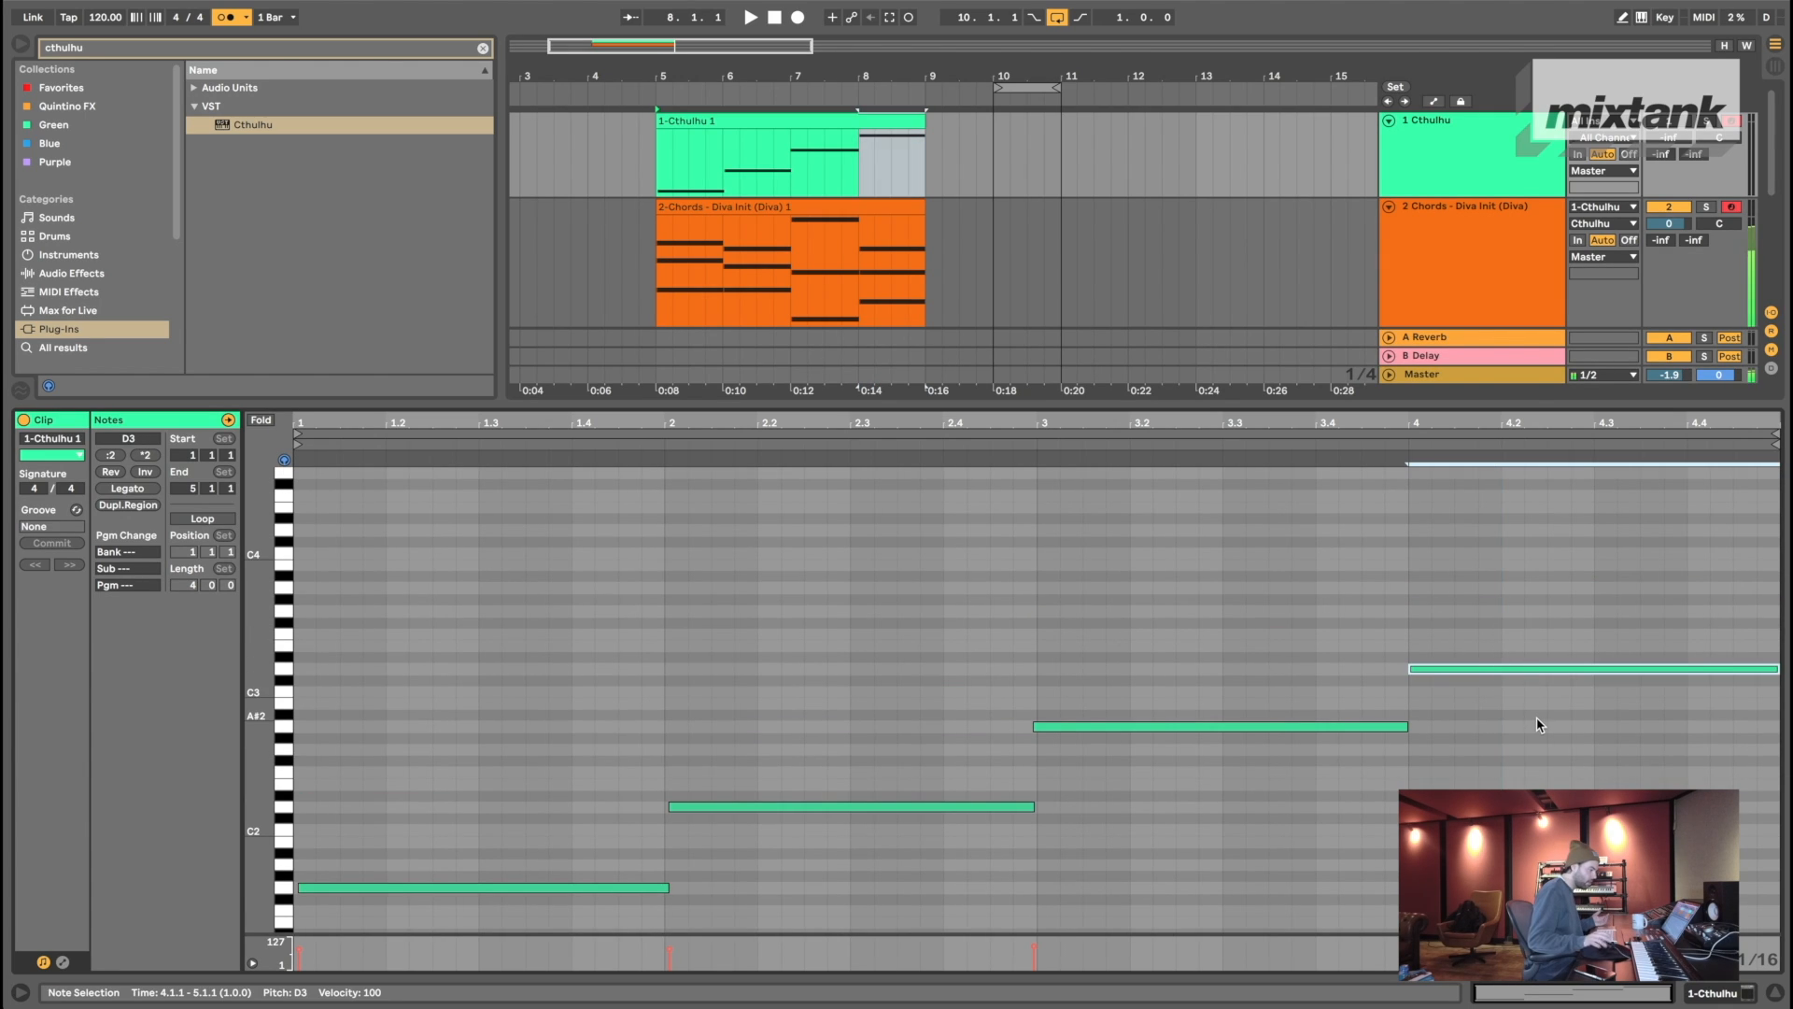
key(Up)
key(Up)
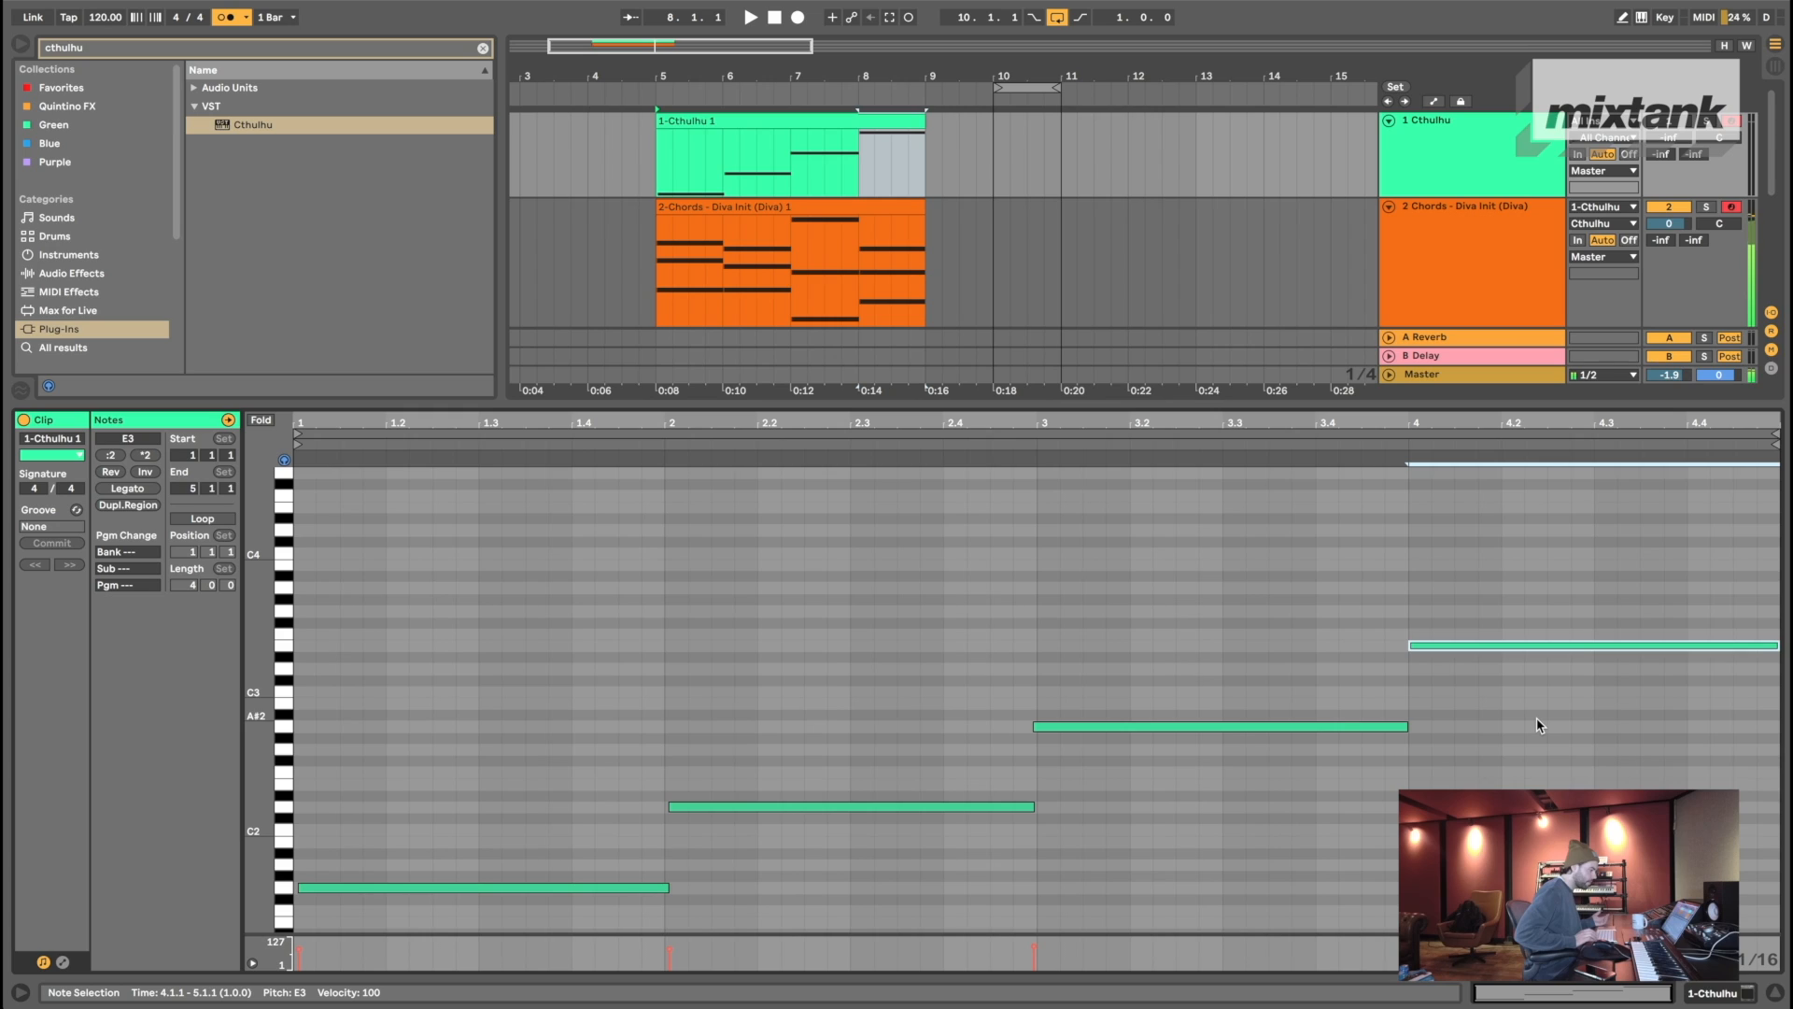
key(Down)
key(Down)
key(Down)
key(Down)
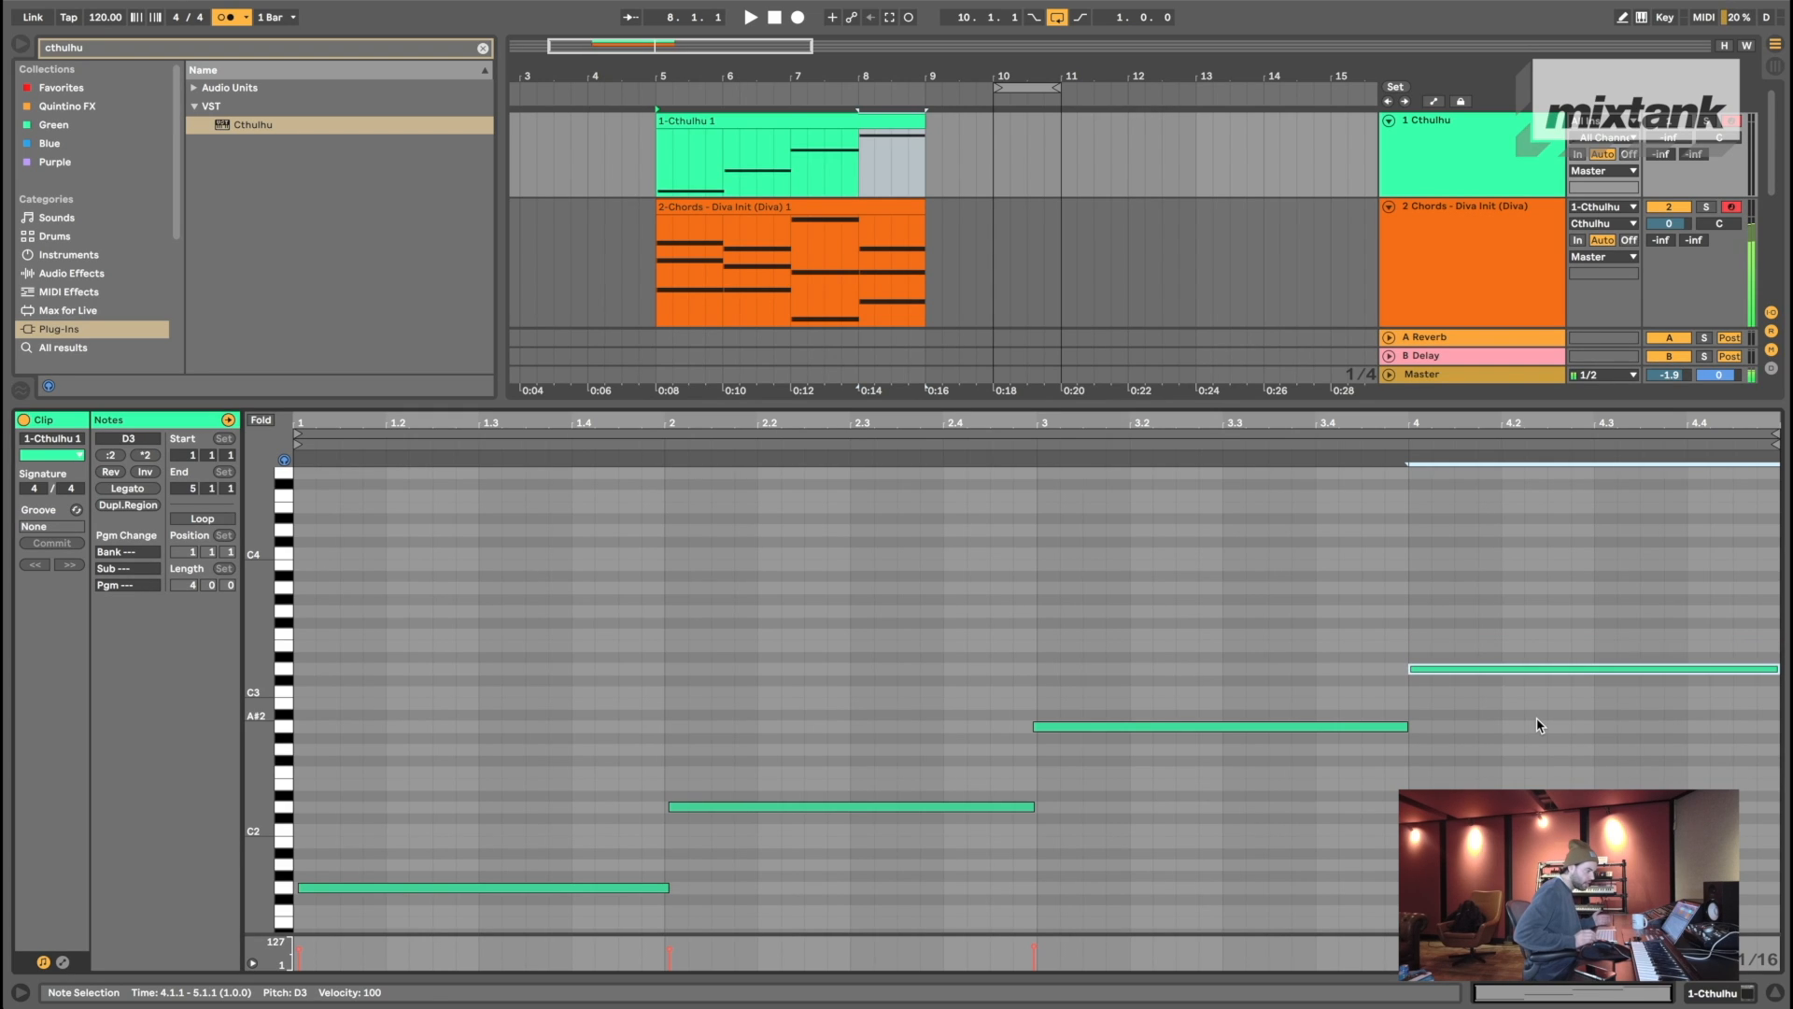
key(Up)
key(Up)
key(Up)
key(Down)
key(Down)
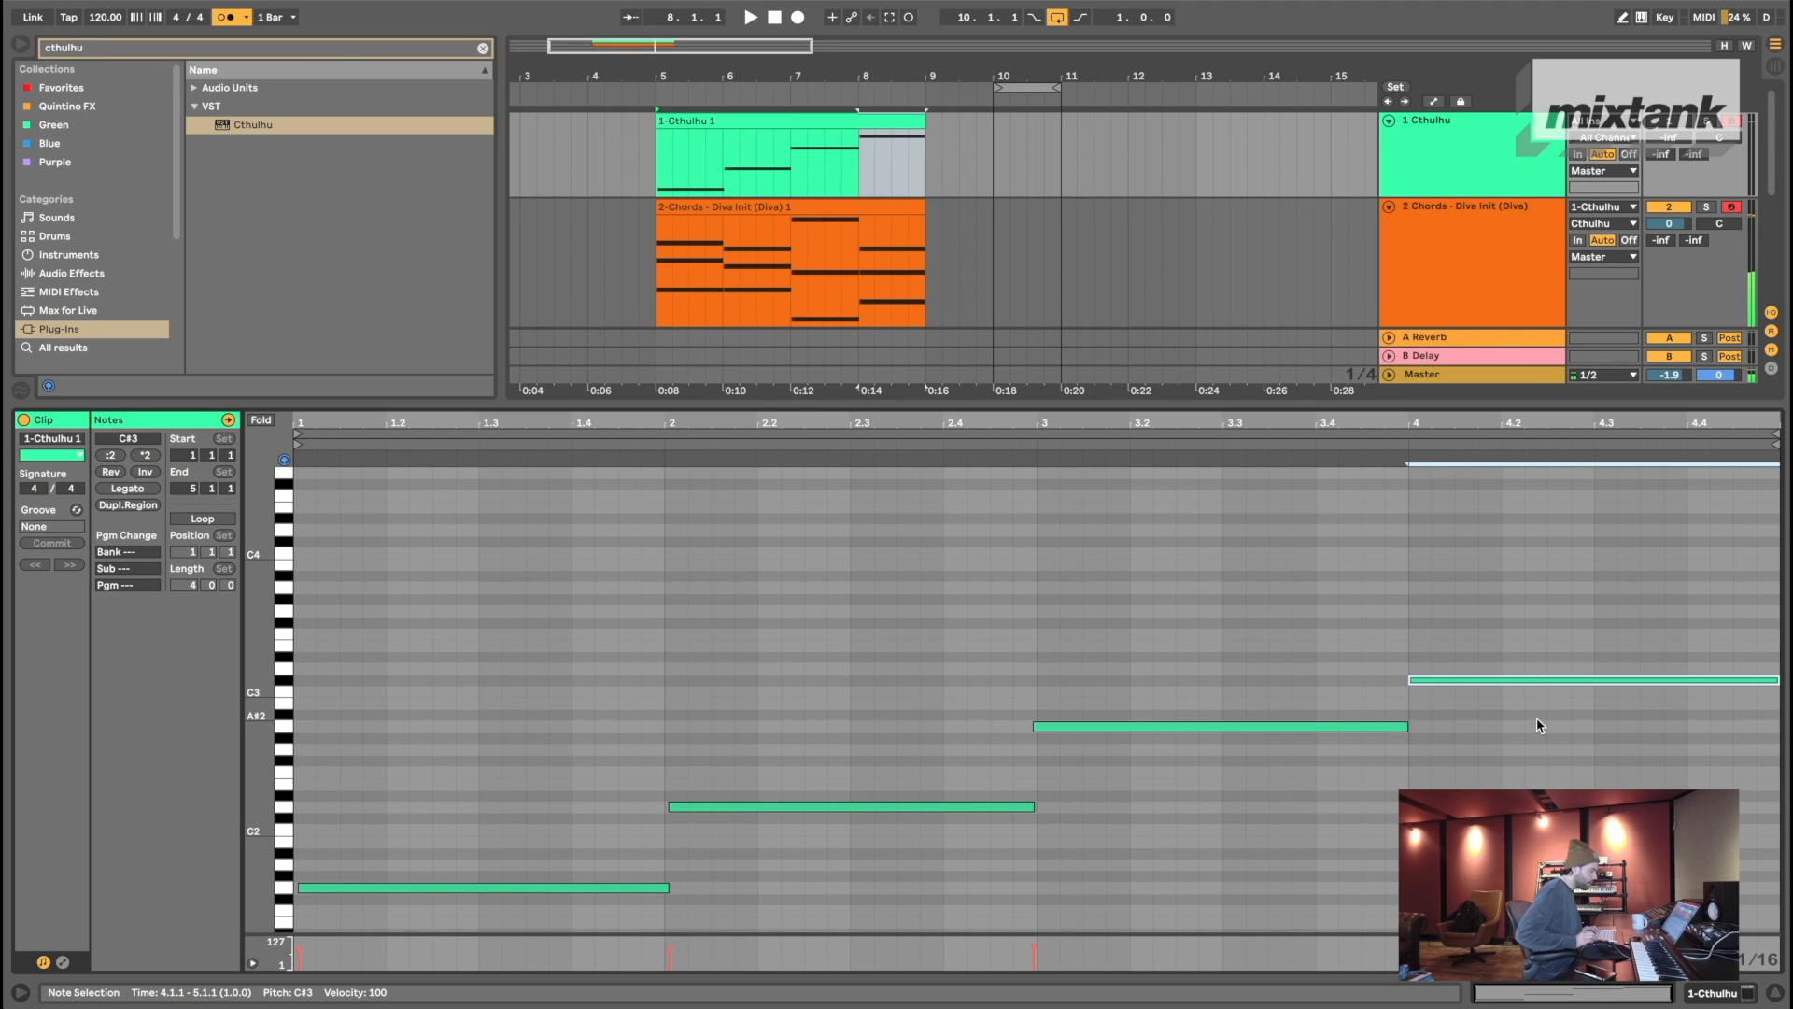
key(Up)
- Examine the chord notes in the four-bar Diva clip alongside the Cthulhu clip
click(843, 299)
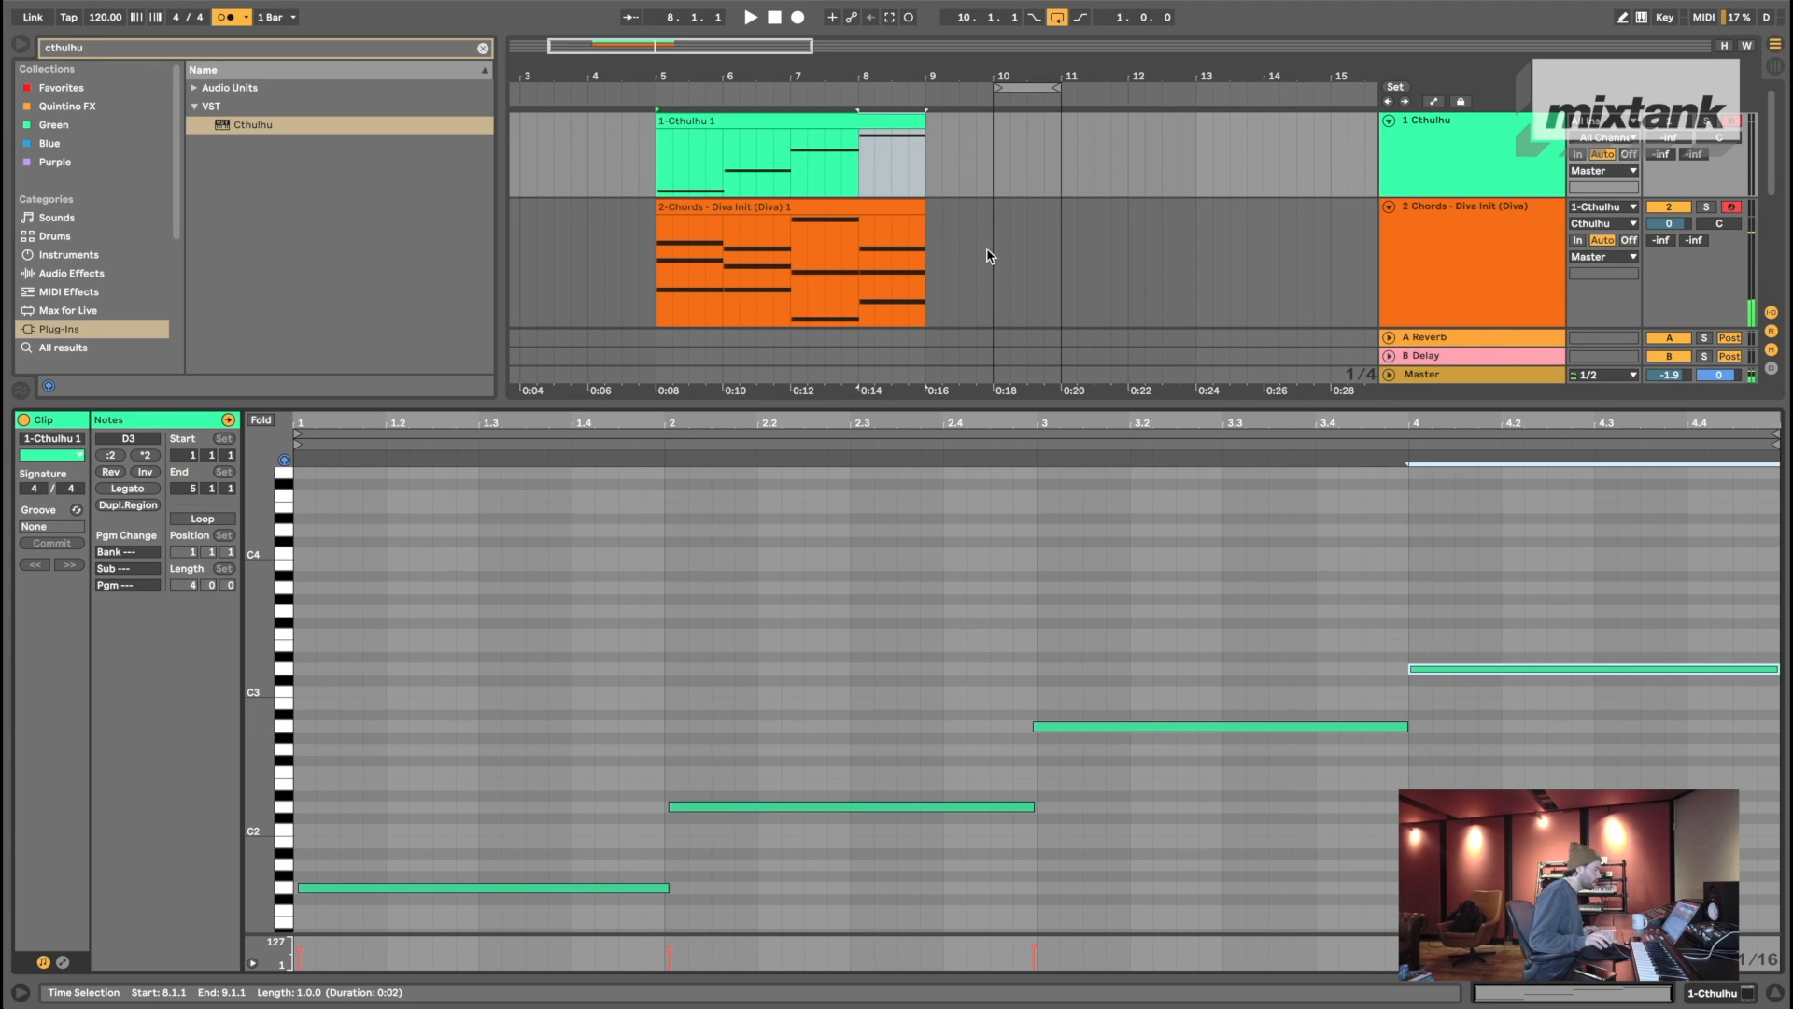
drag(930, 246, 621, 220)
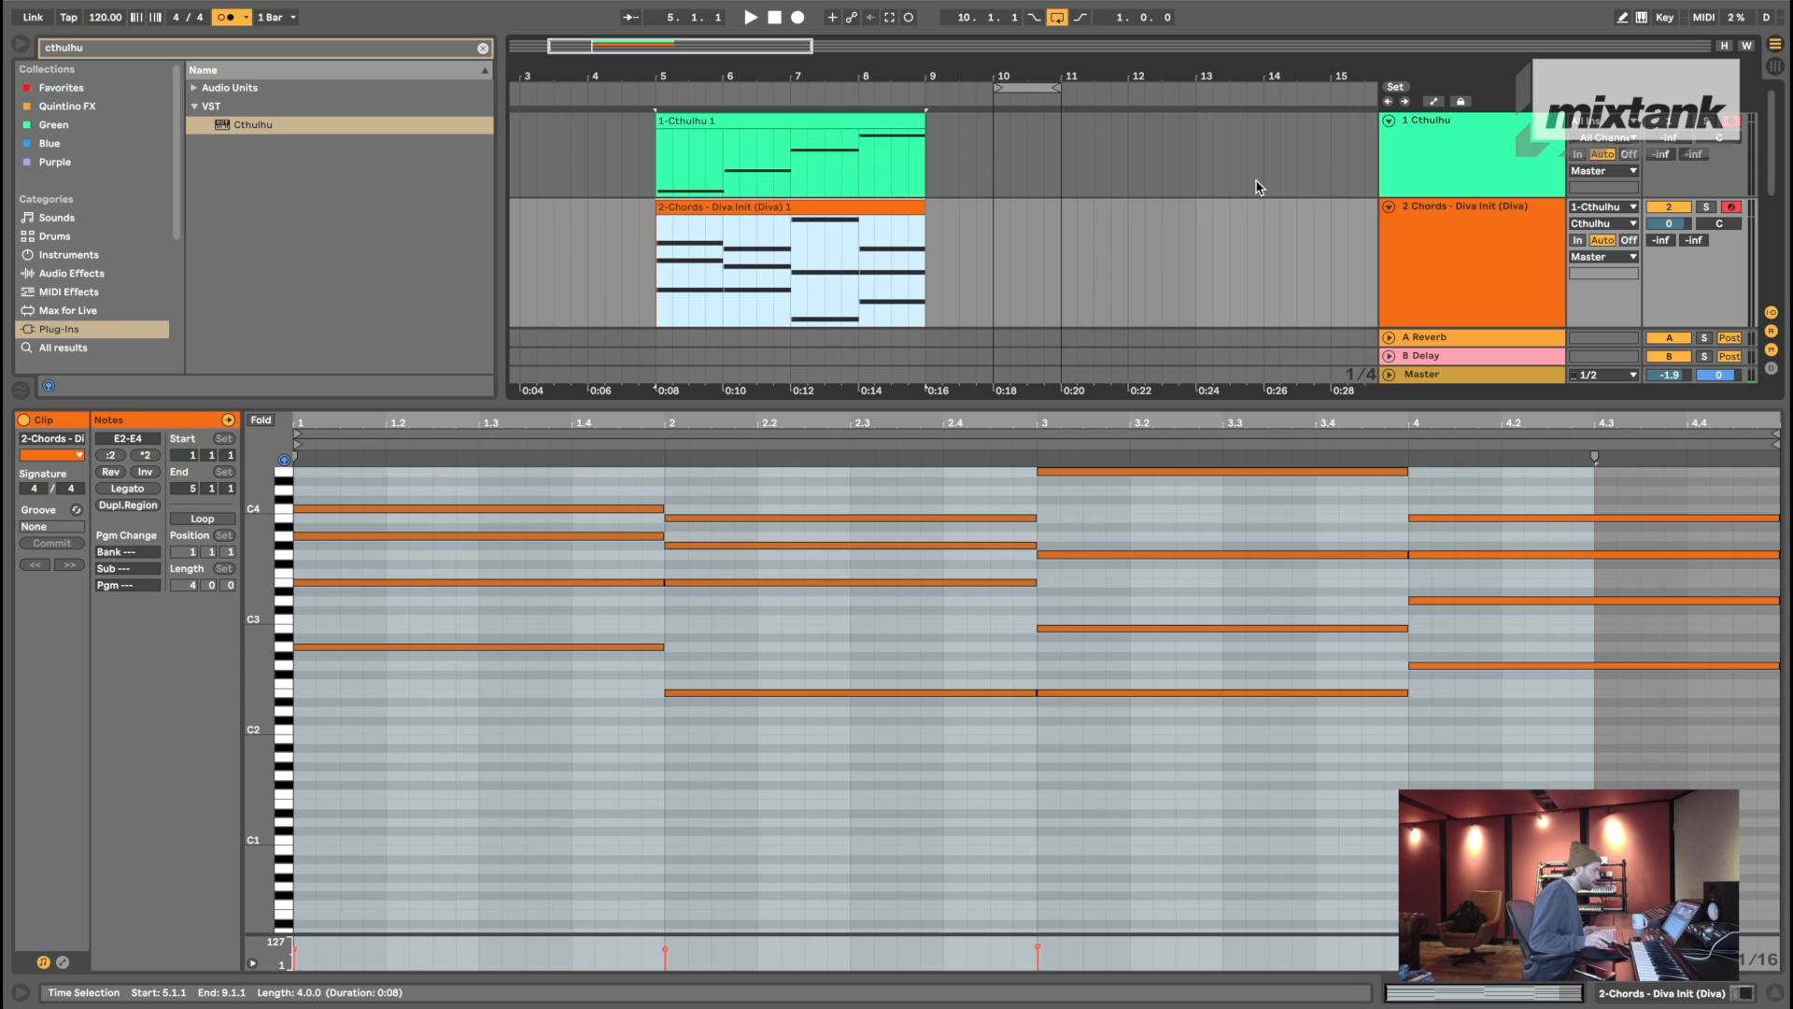
click(1448, 248)
click(859, 257)
click(1416, 267)
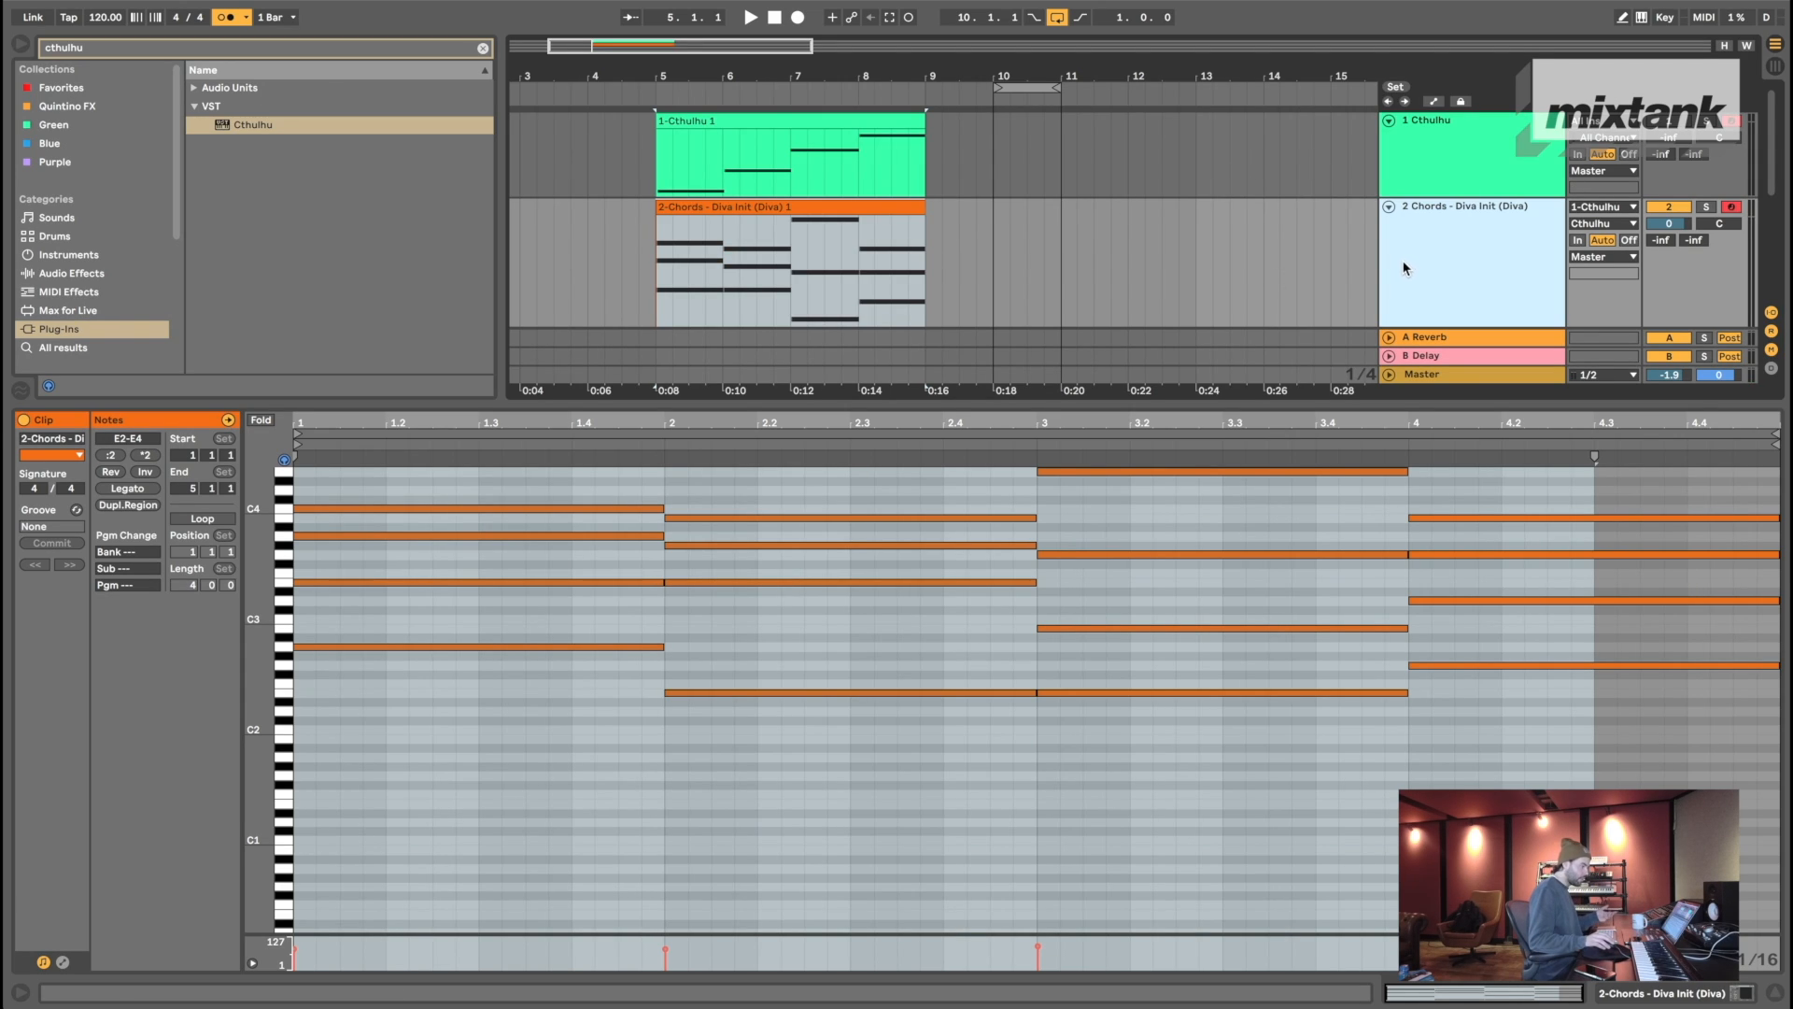
click(1197, 234)
scroll(1197, 234, down, 1)
drag(717, 264, 869, 265)
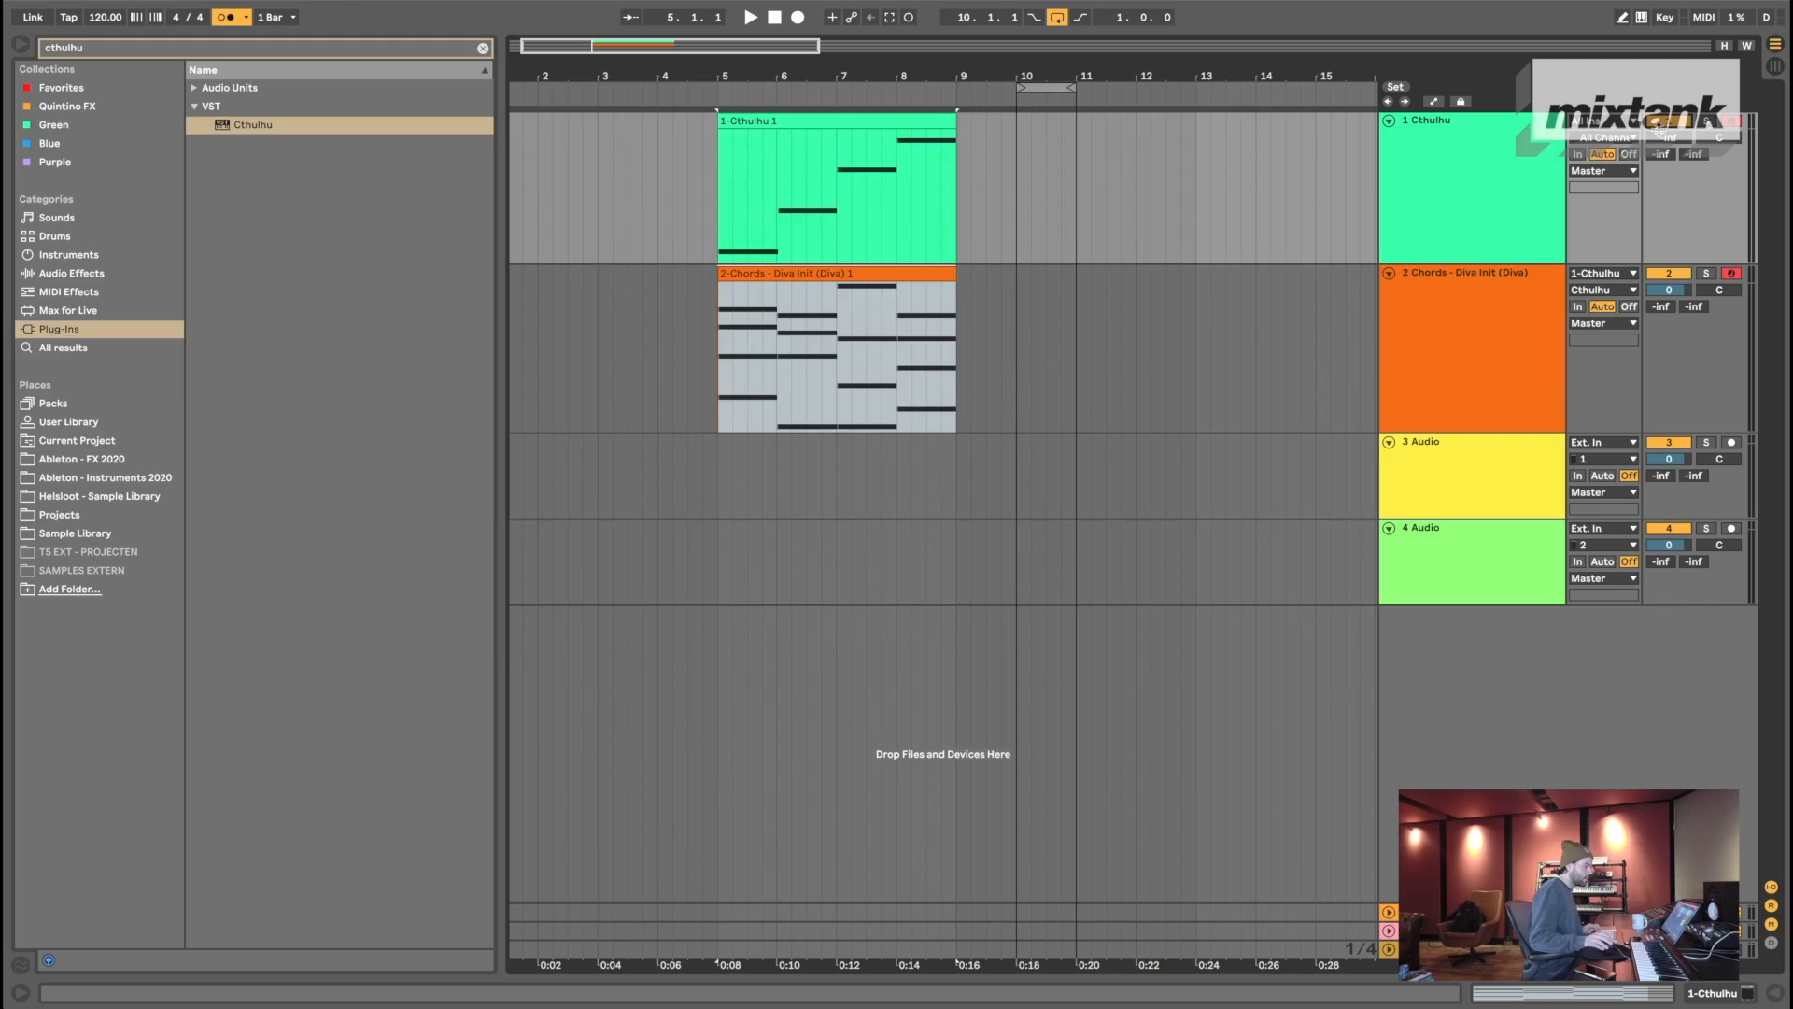
- Insert a new MIDI track below the Diva chords track and make it taller
click(1464, 160)
click(1464, 303)
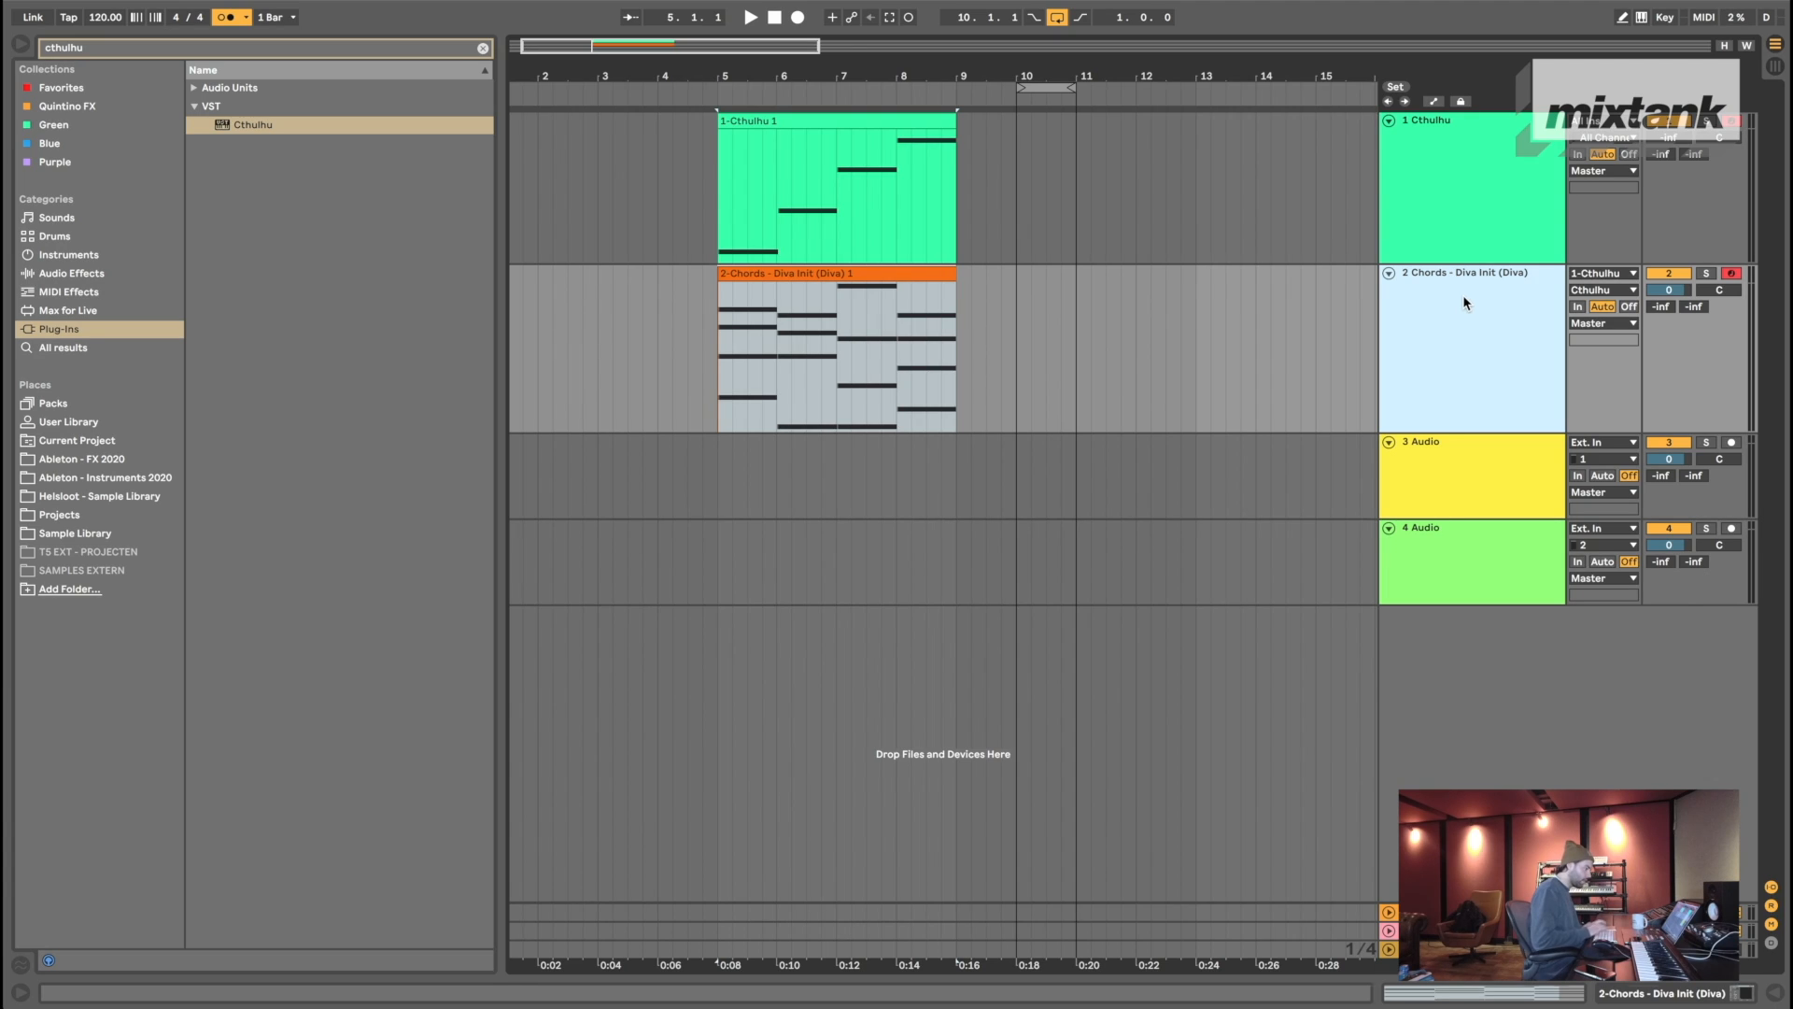
key(ctrl+shift+t)
drag(1473, 517, 1474, 551)
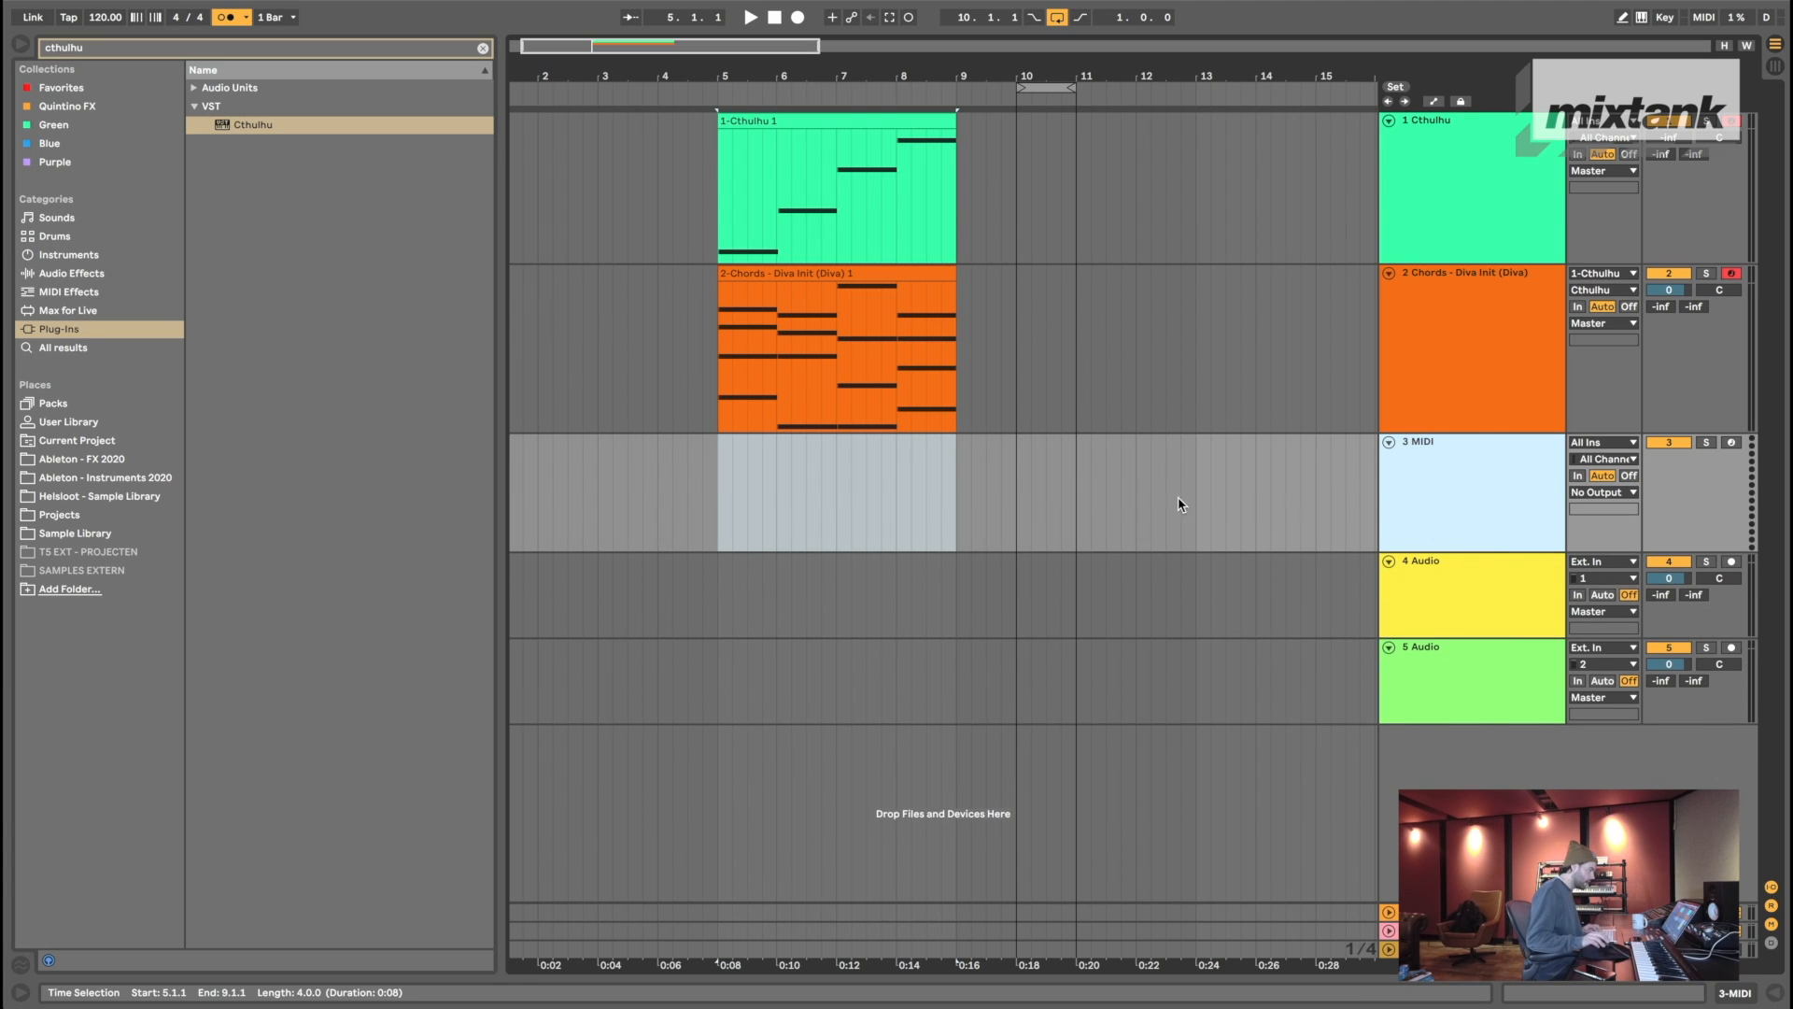
- Load Pluck - Rushing Back 01 (Jup-8).adg from Ableton - Instruments 2020 onto the new MIDI track and close its plug-in windows
click(483, 49)
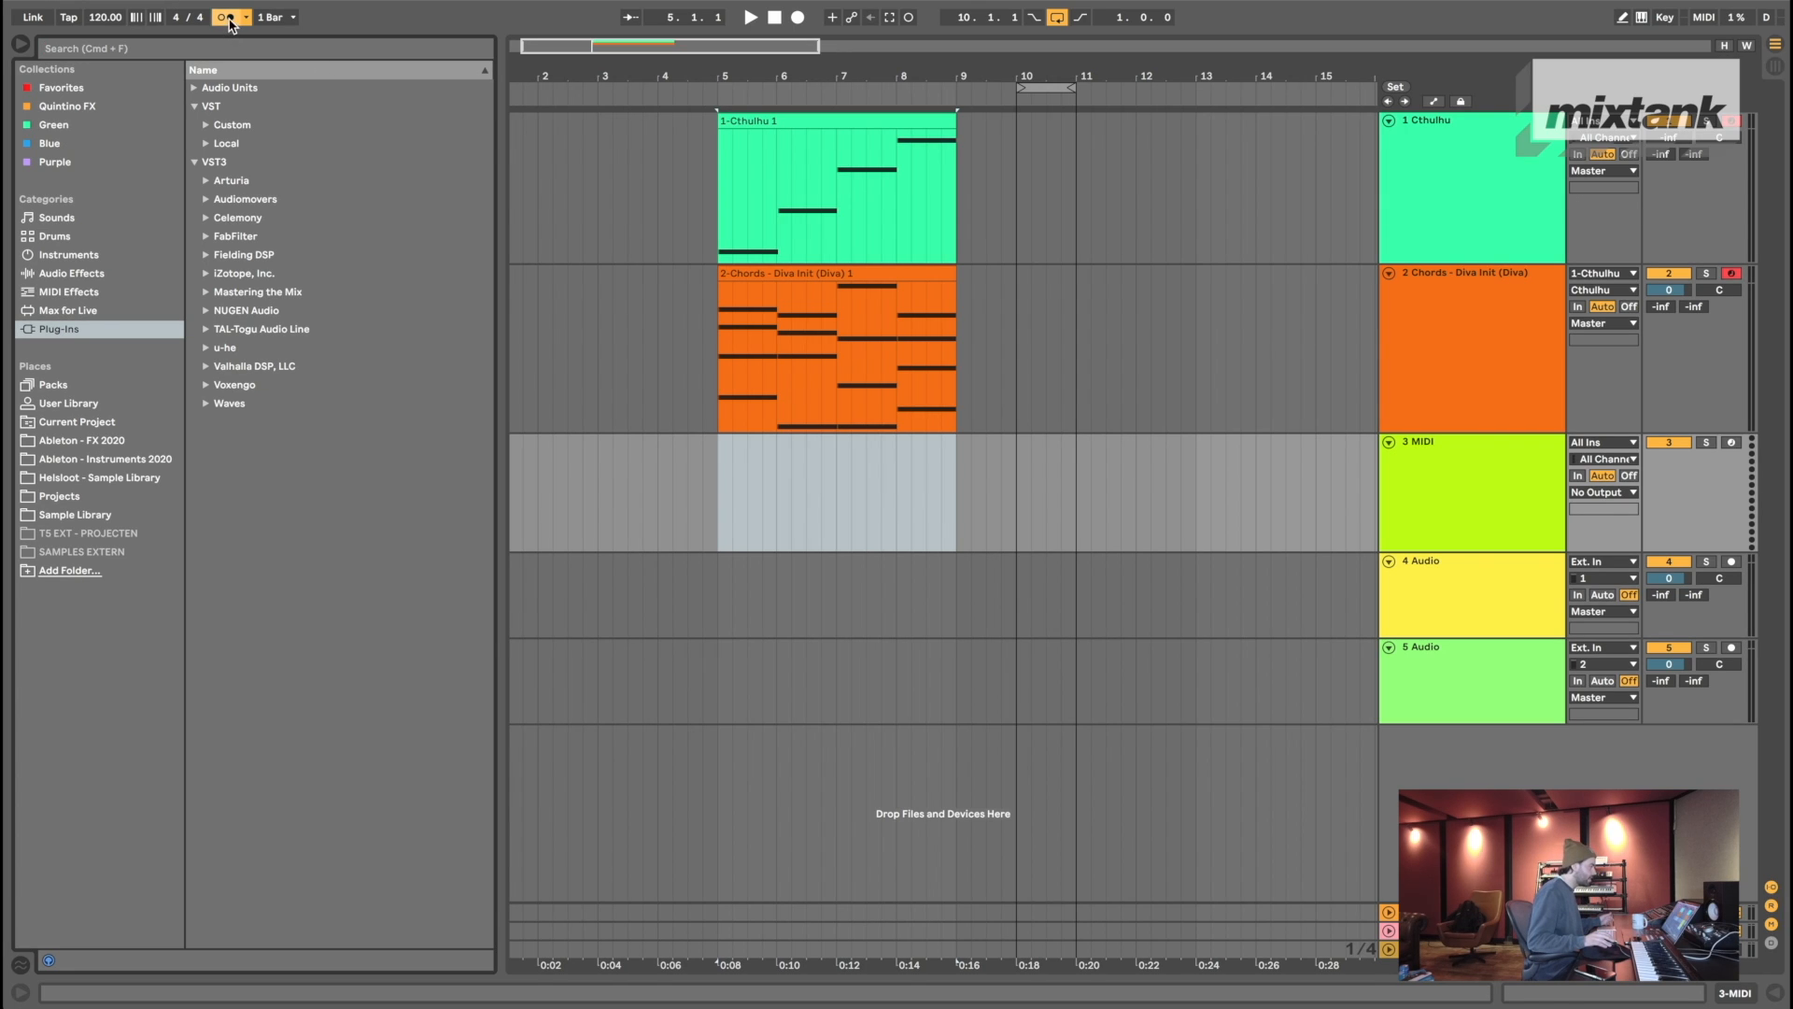
click(118, 462)
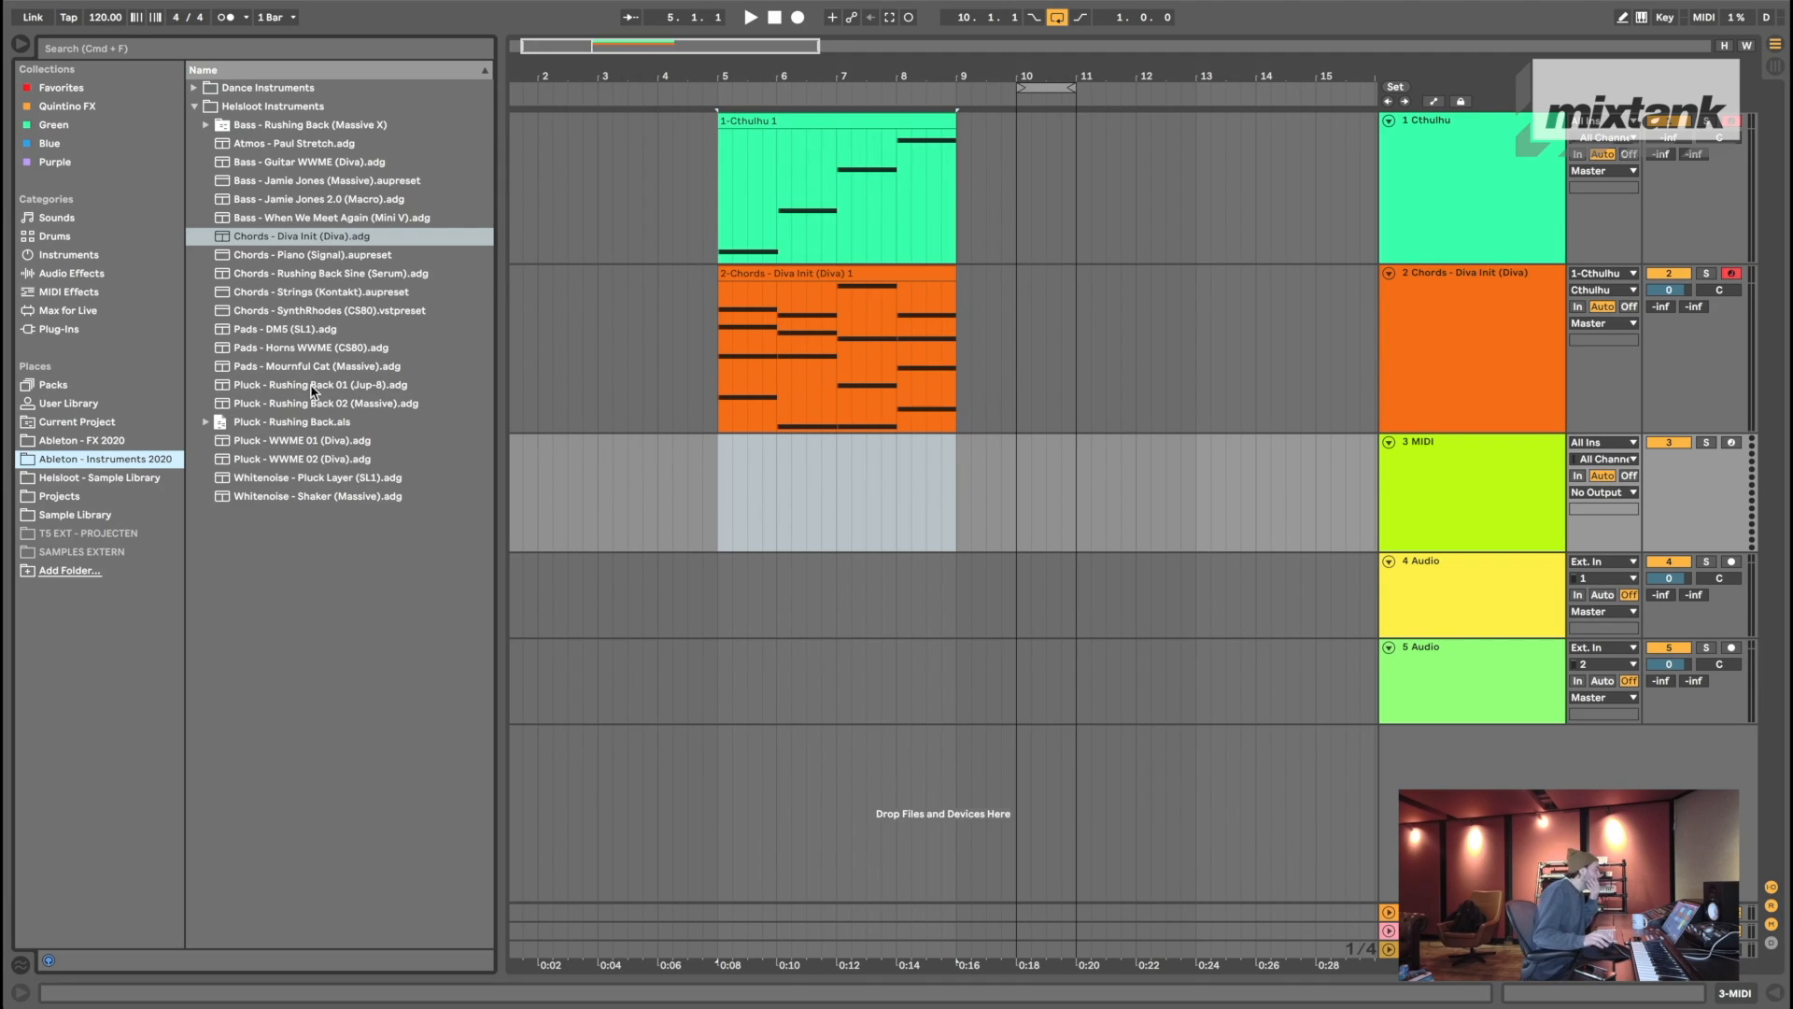
click(265, 386)
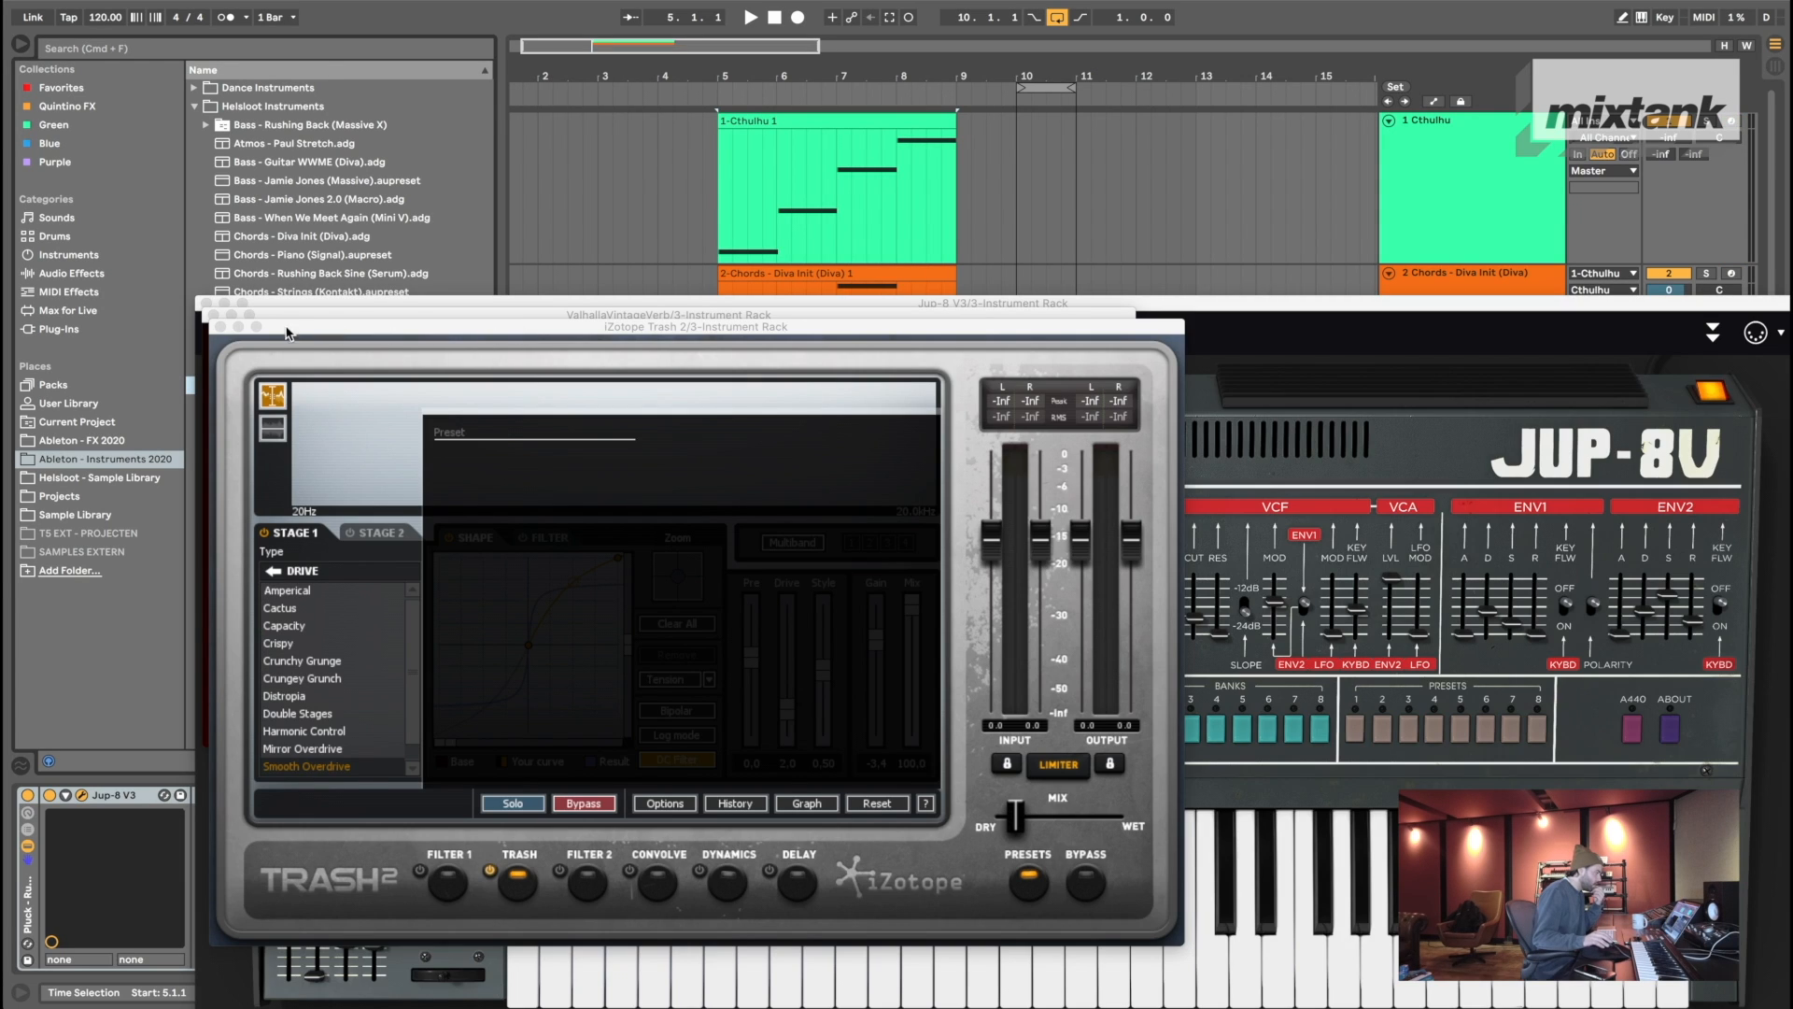
click(220, 327)
click(213, 318)
click(214, 322)
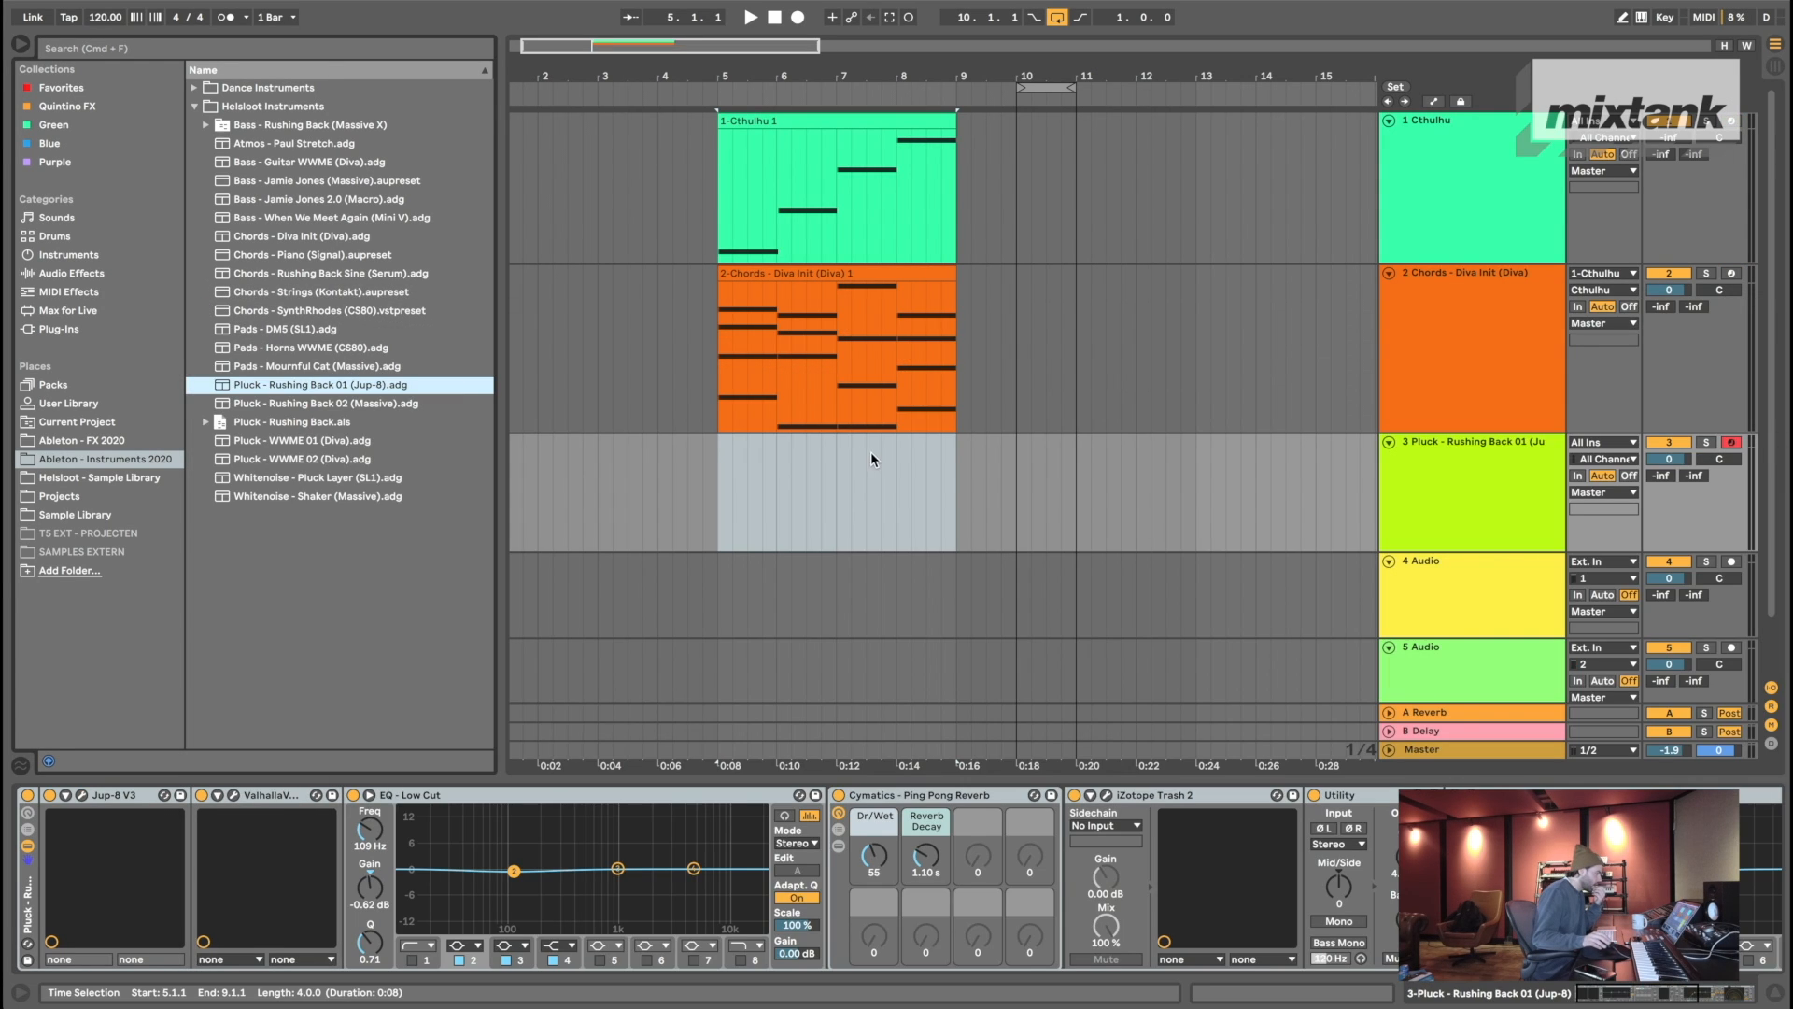
- Set the pluck track's MIDI input to 1-Cthulhu with Cthulhu as its source, and make the track slightly taller
click(762, 332)
click(715, 493)
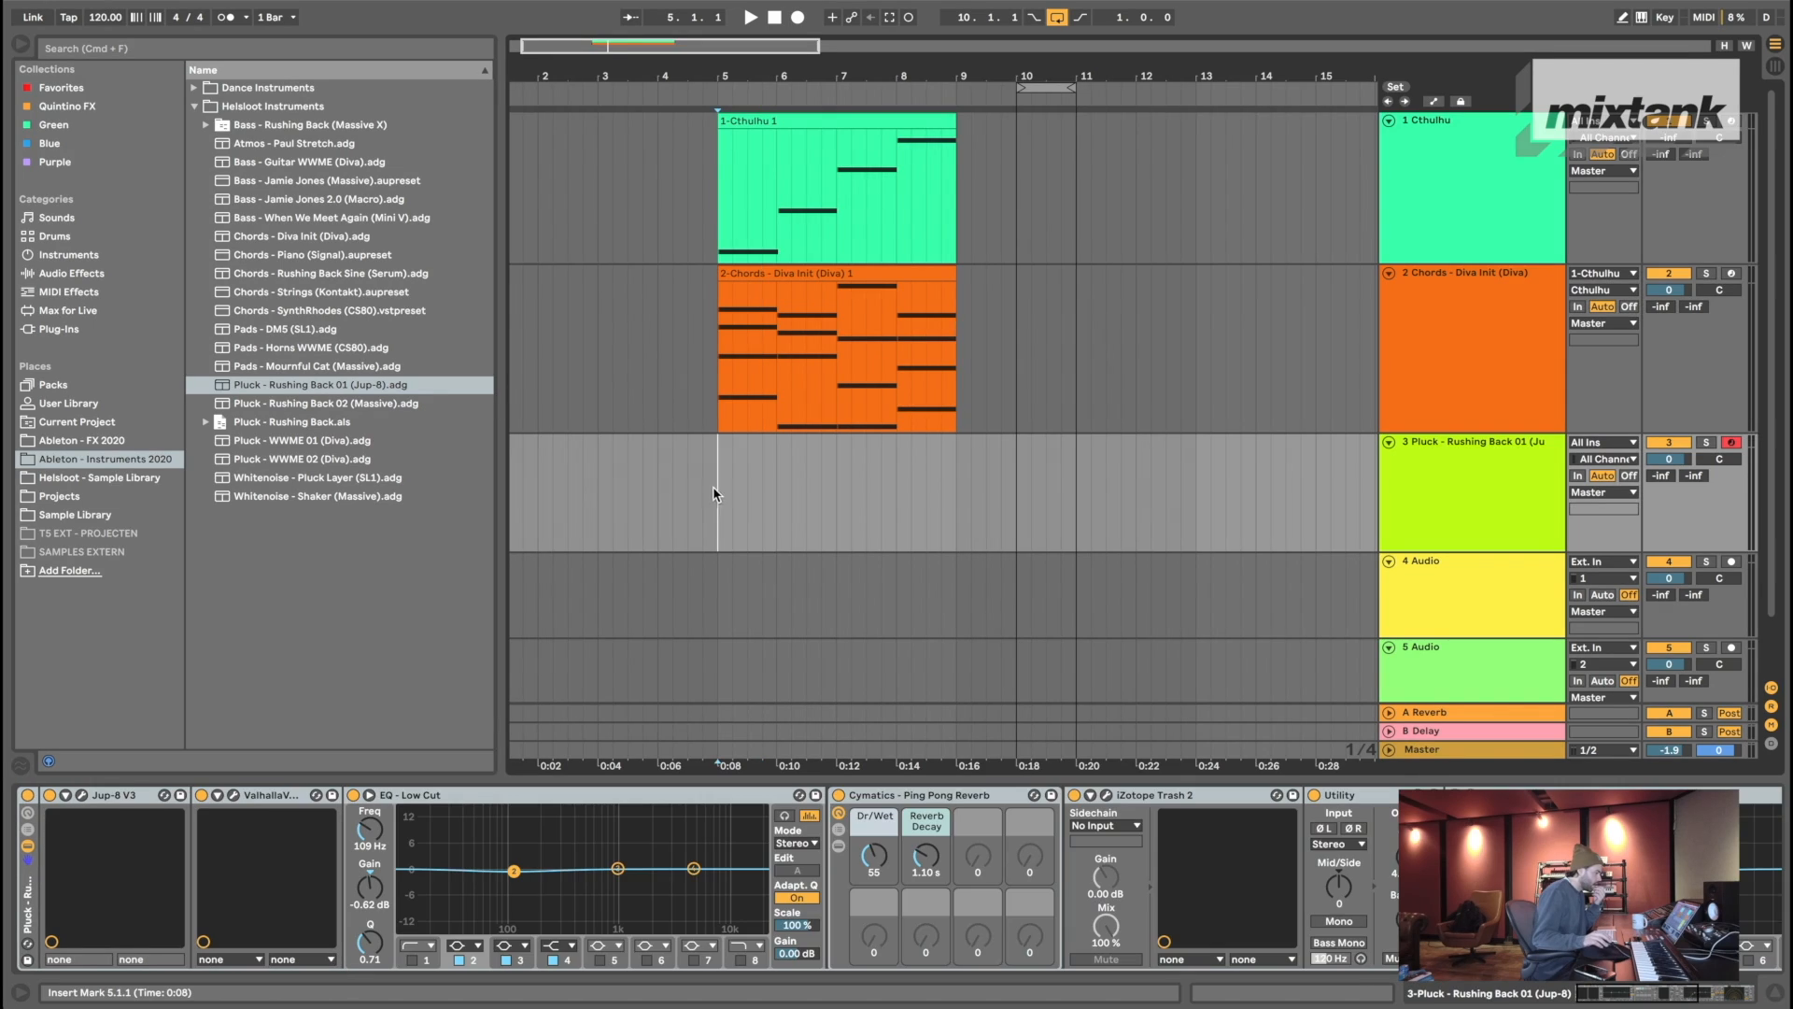
click(1520, 439)
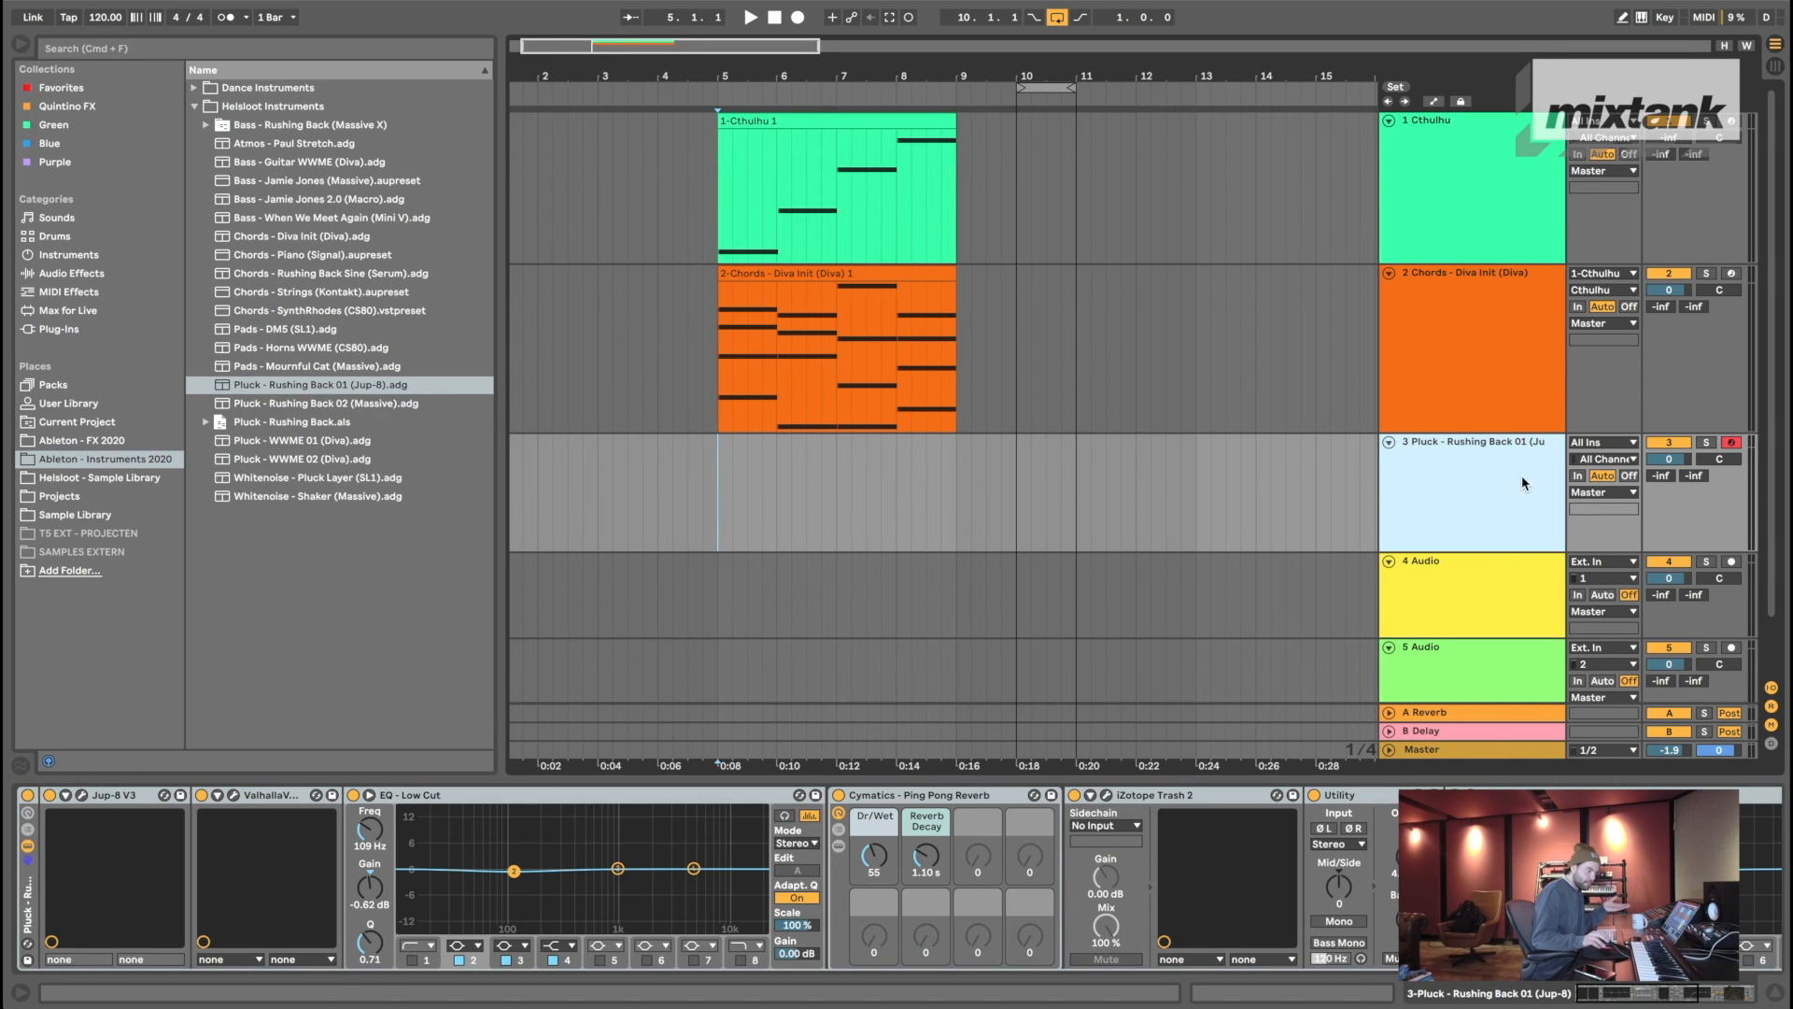
drag(1495, 551, 1498, 568)
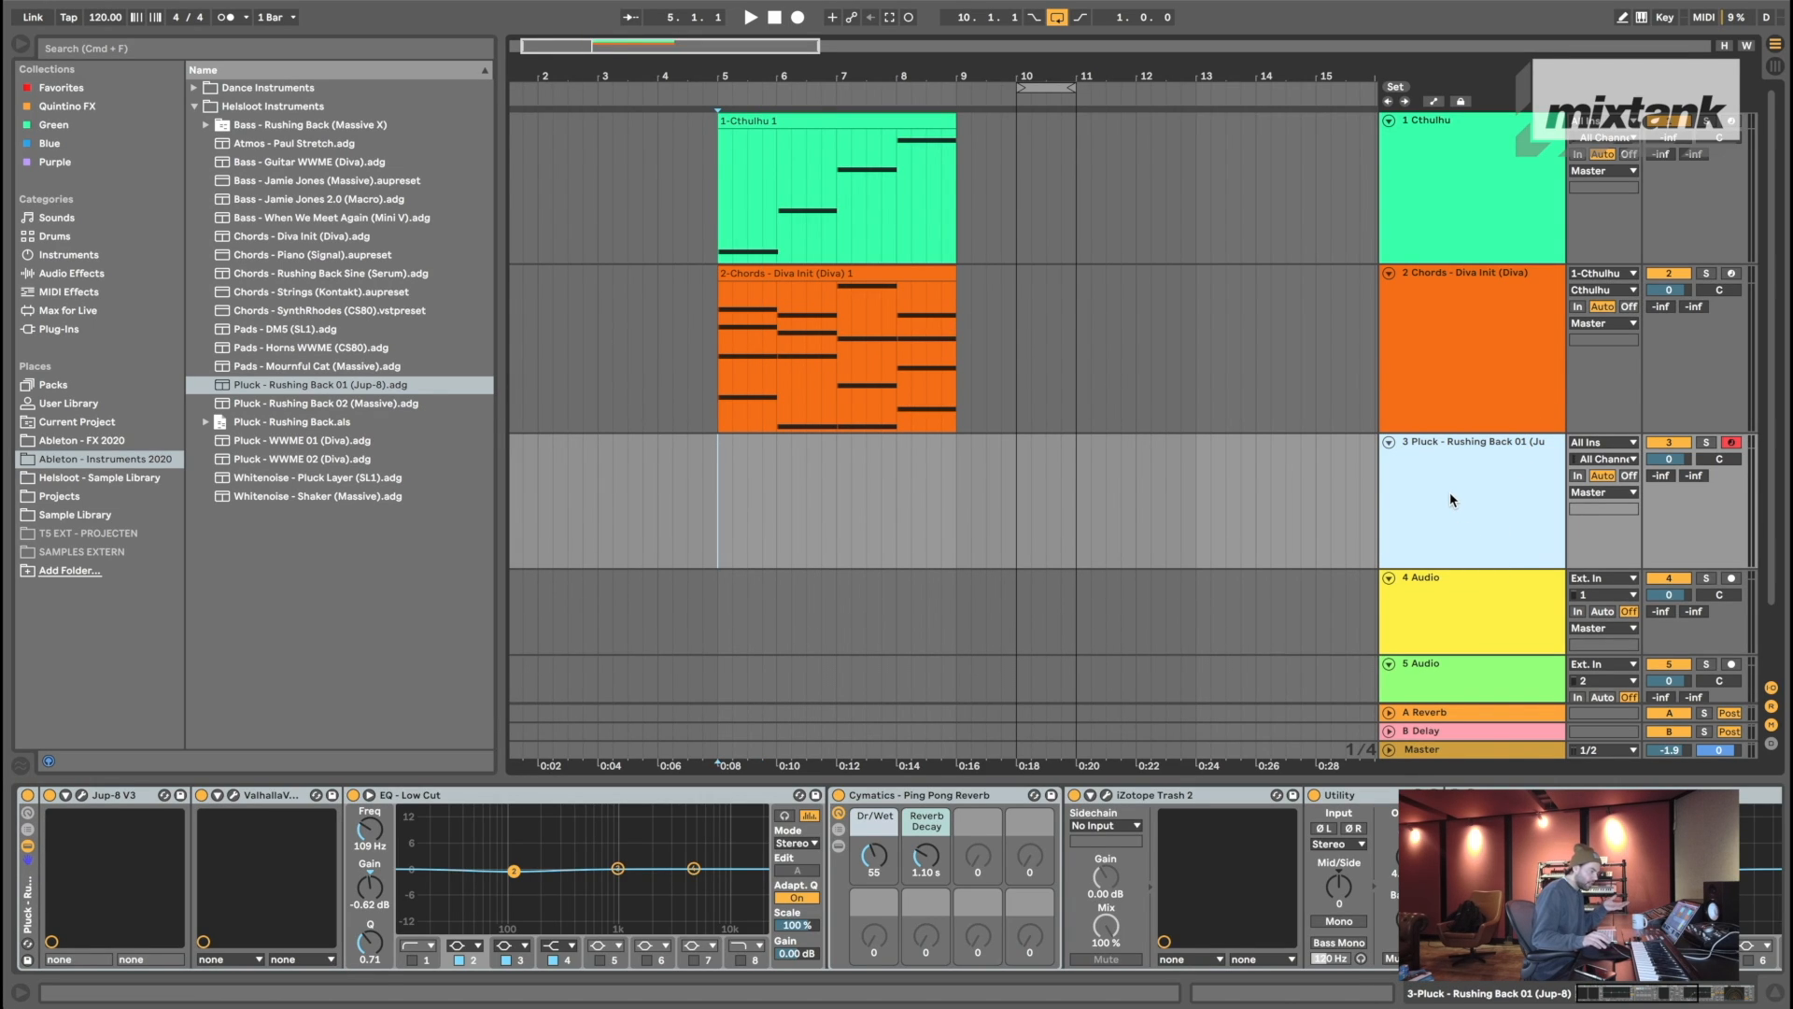
click(1615, 445)
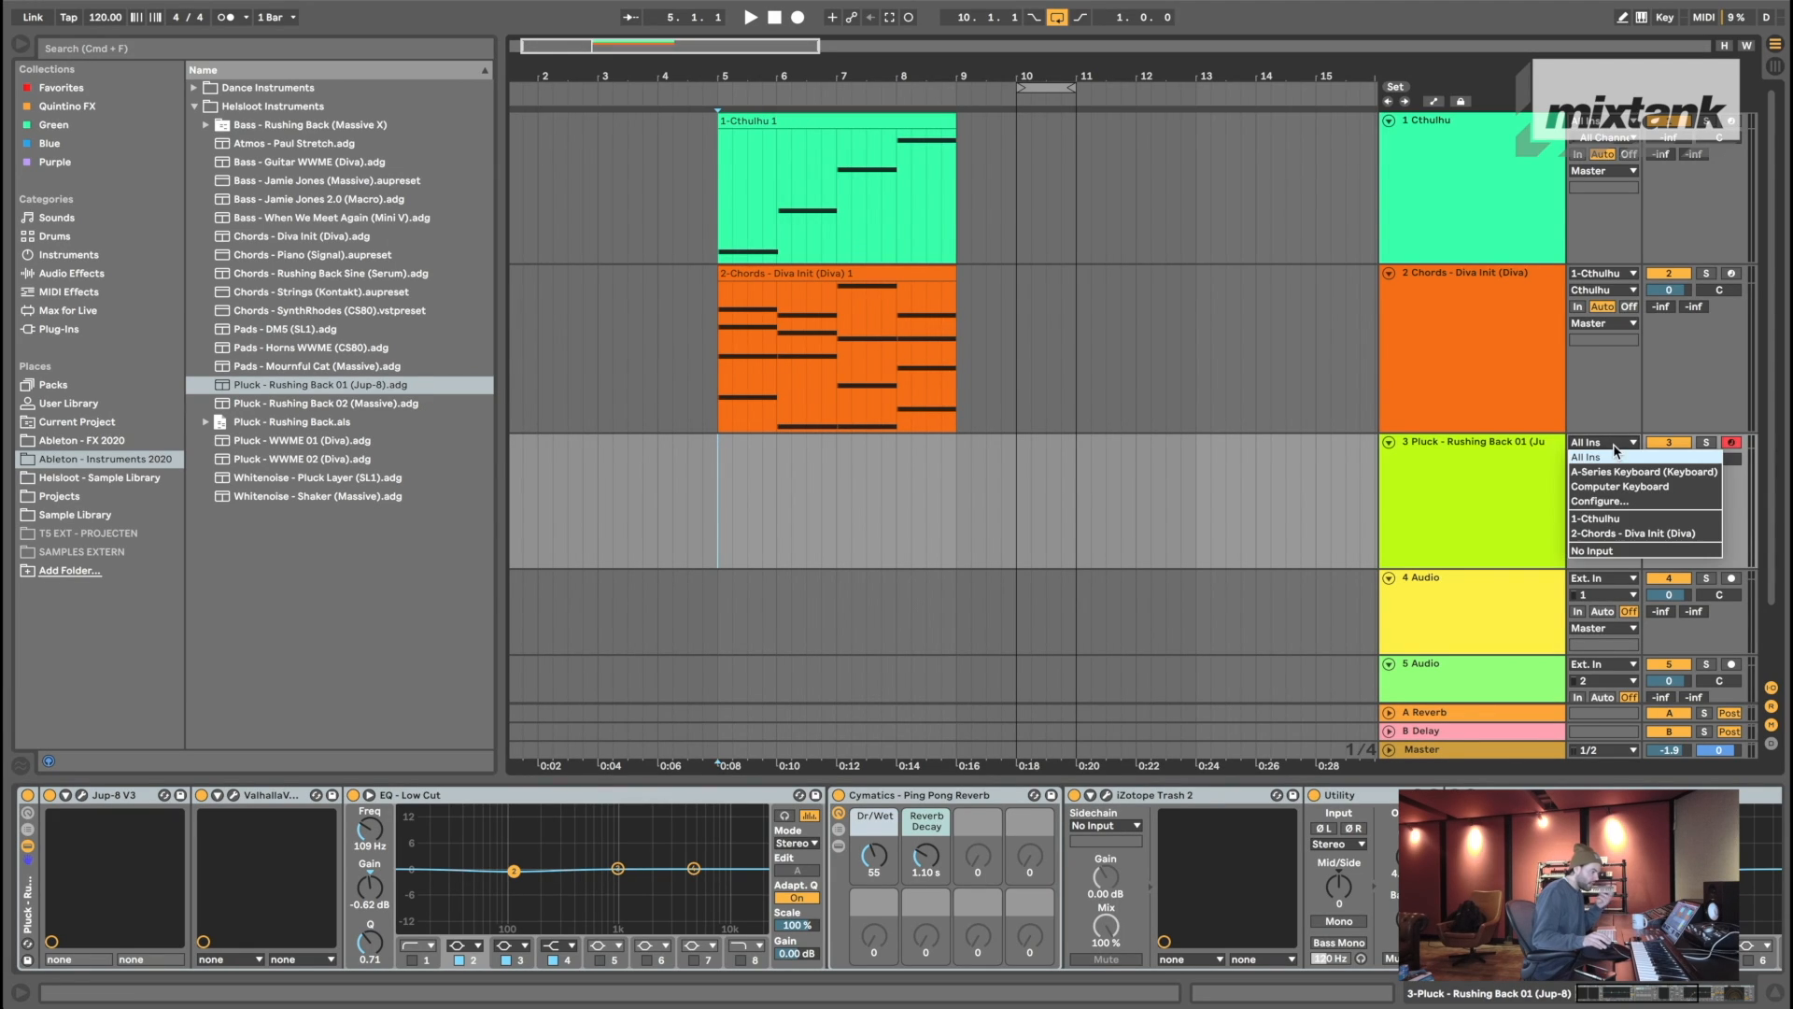
click(1629, 520)
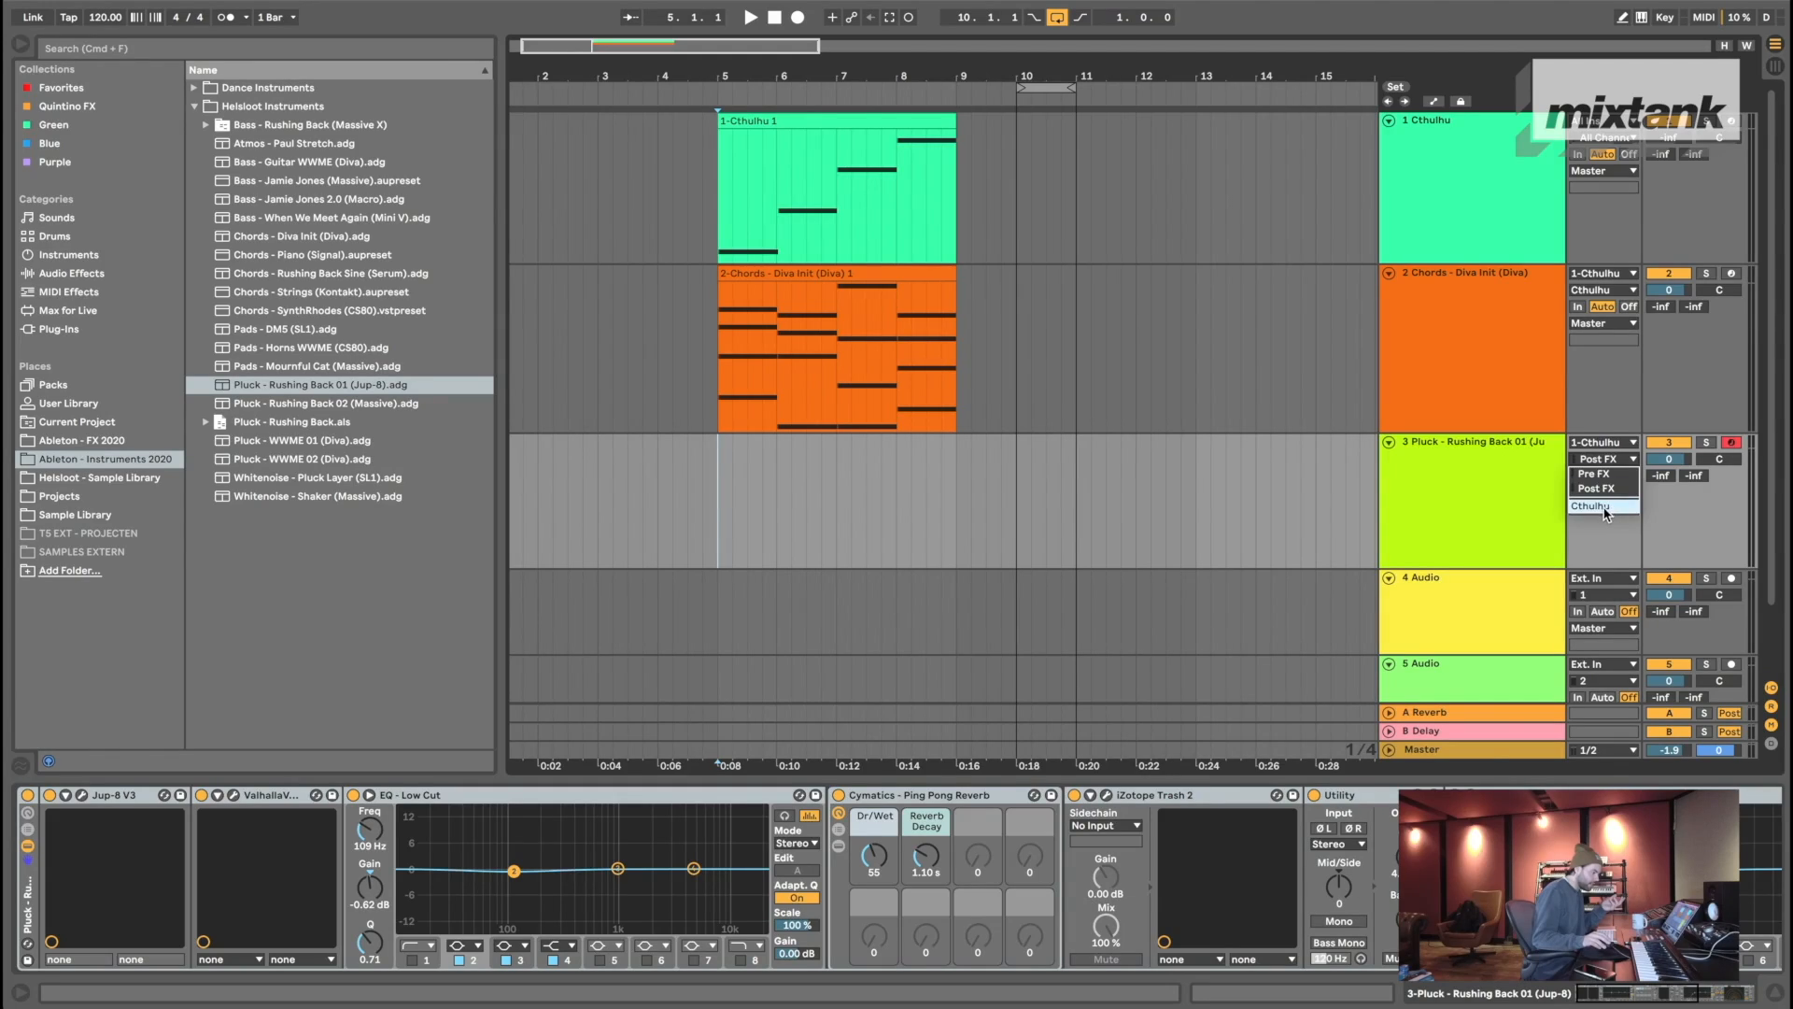
click(1604, 507)
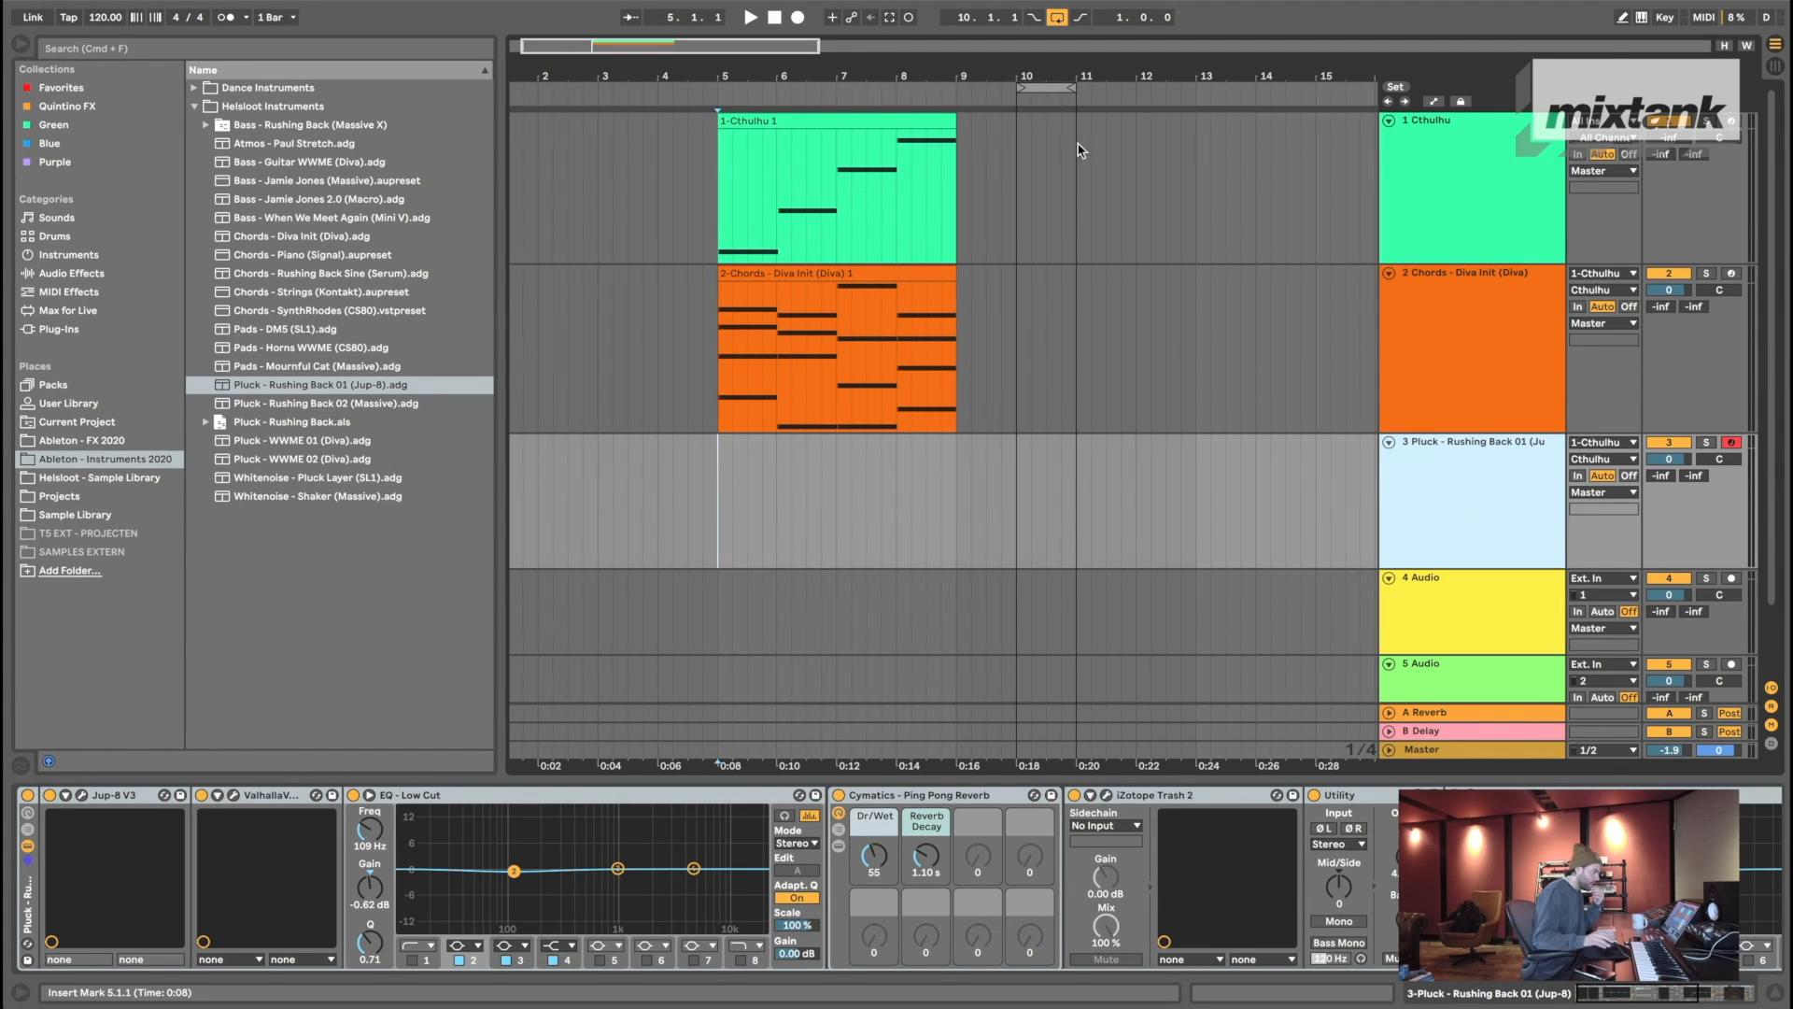
- Arm the pluck track, loop the four bars from bar 5 to bar 9, and start playback
drag(738, 181, 900, 193)
click(950, 192)
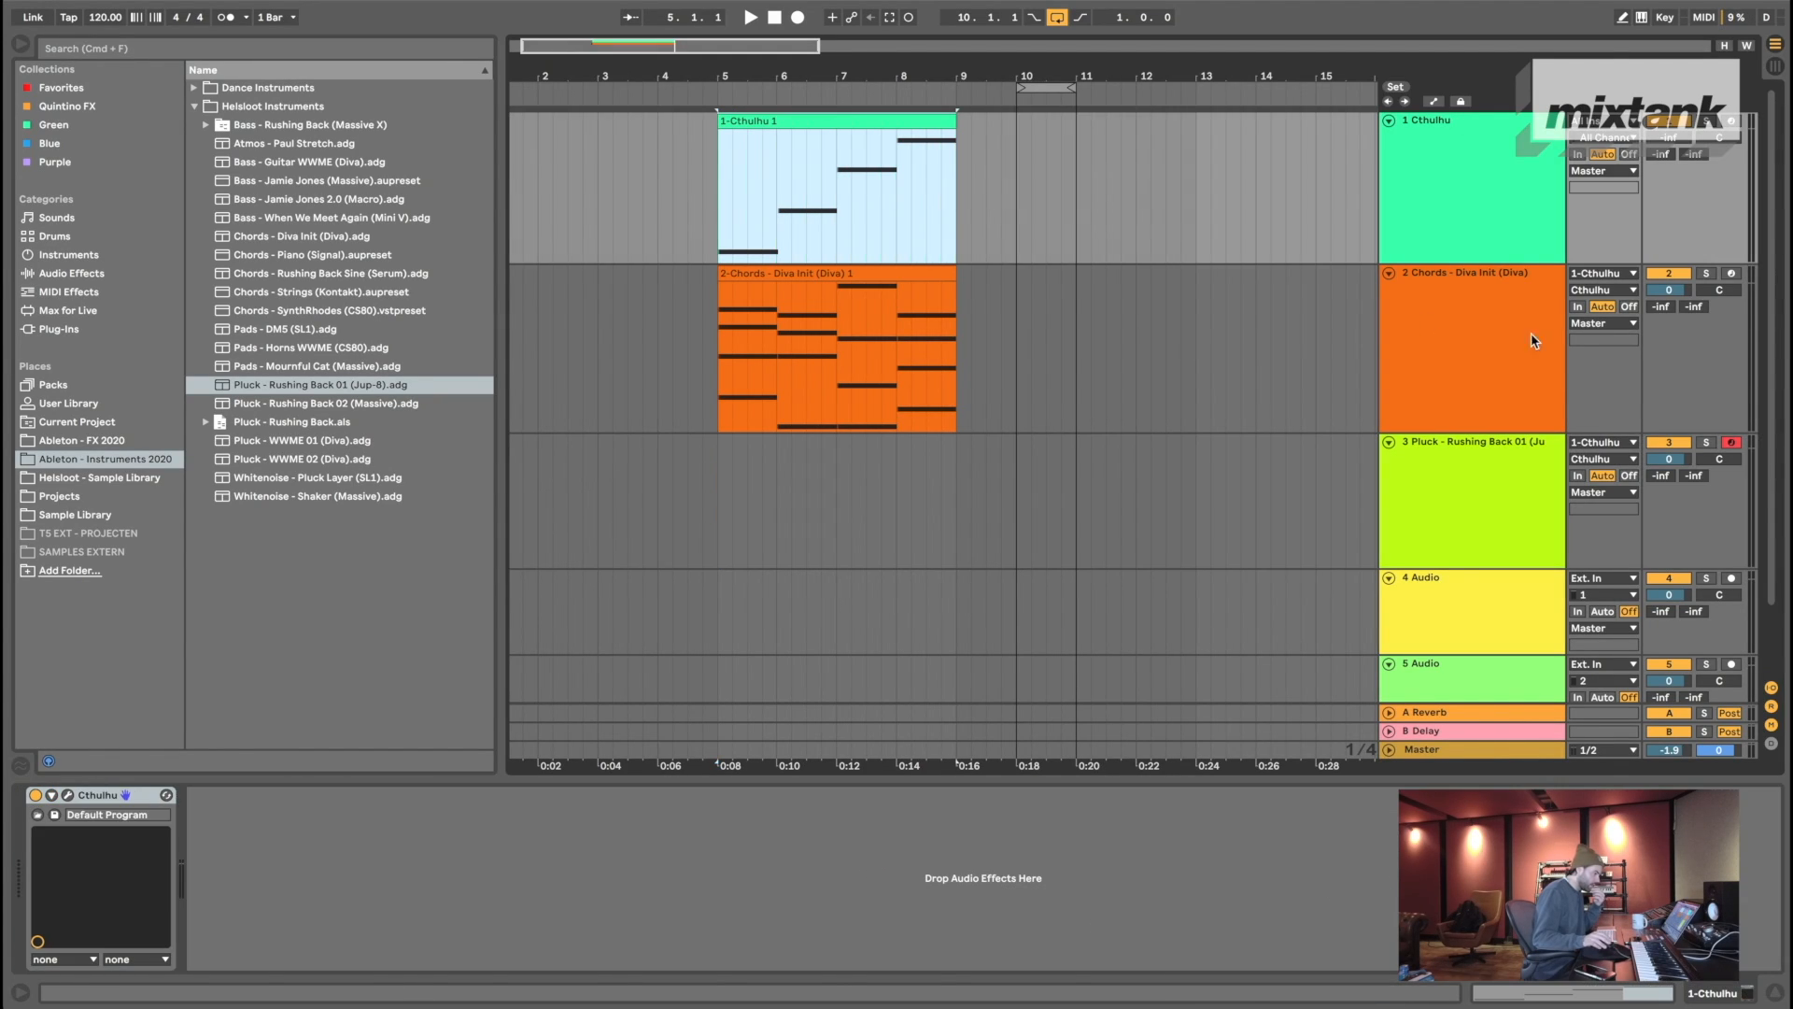
click(1731, 122)
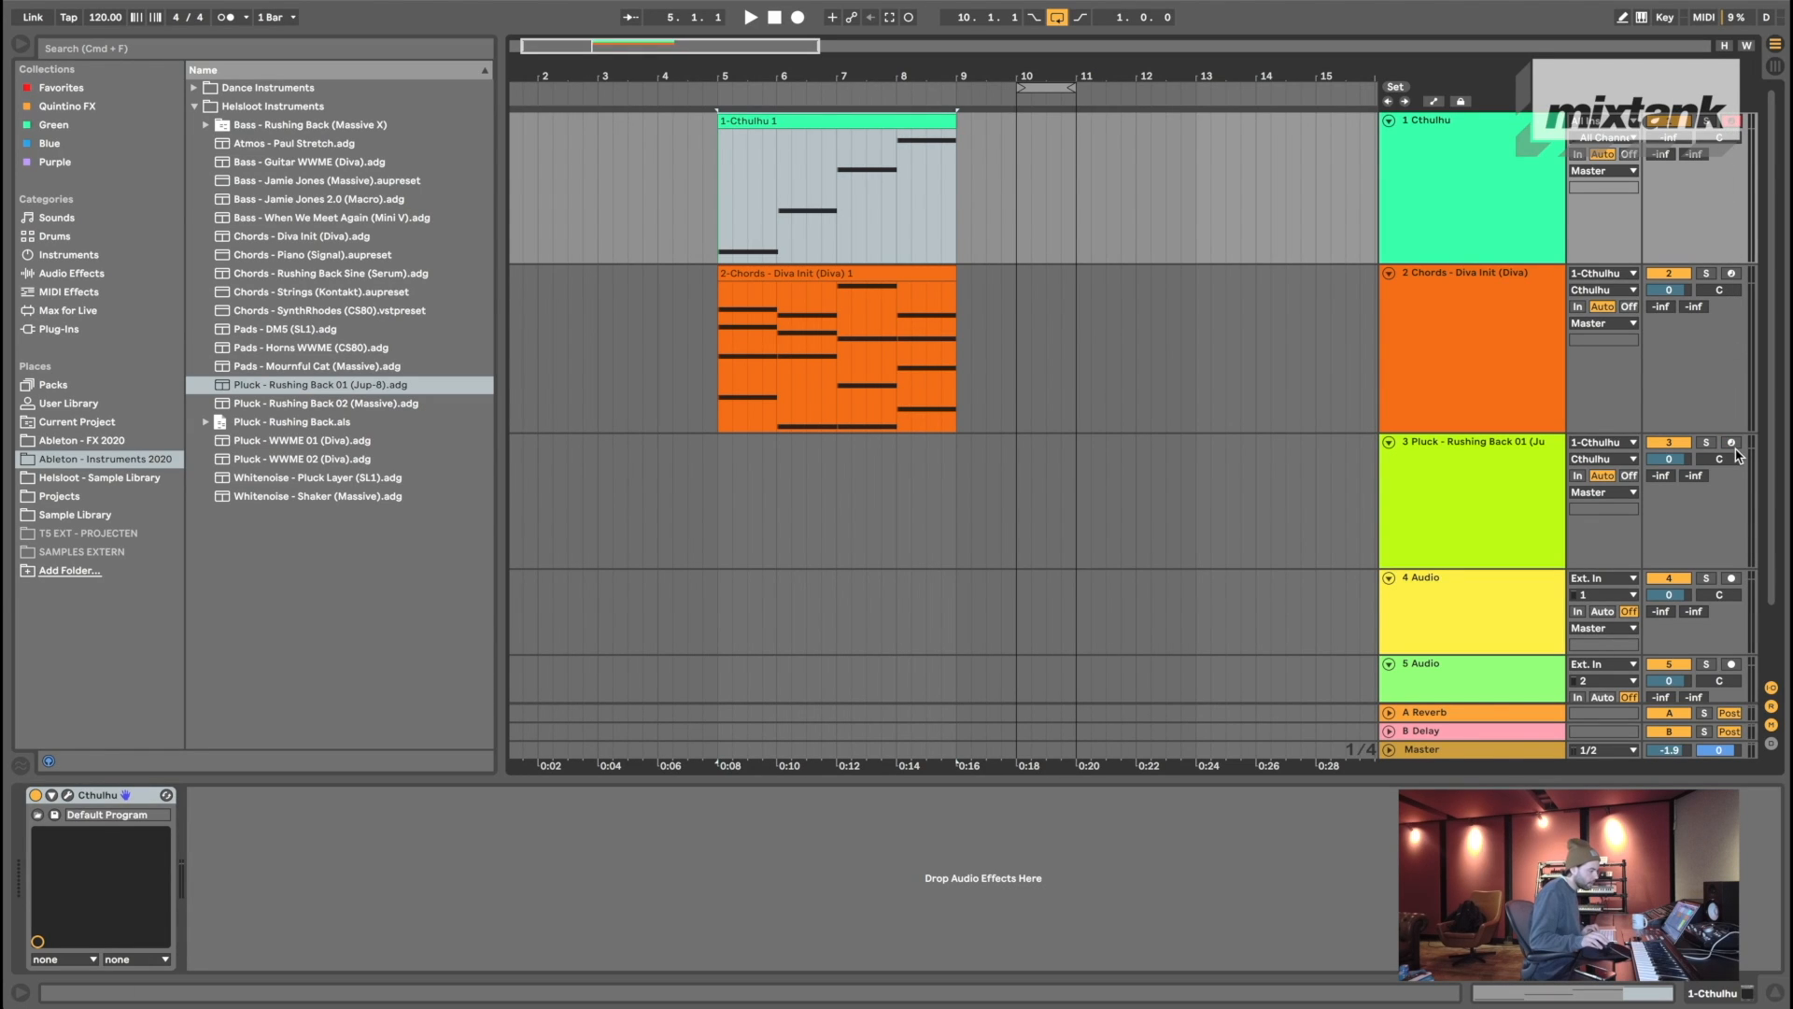
drag(719, 507, 949, 489)
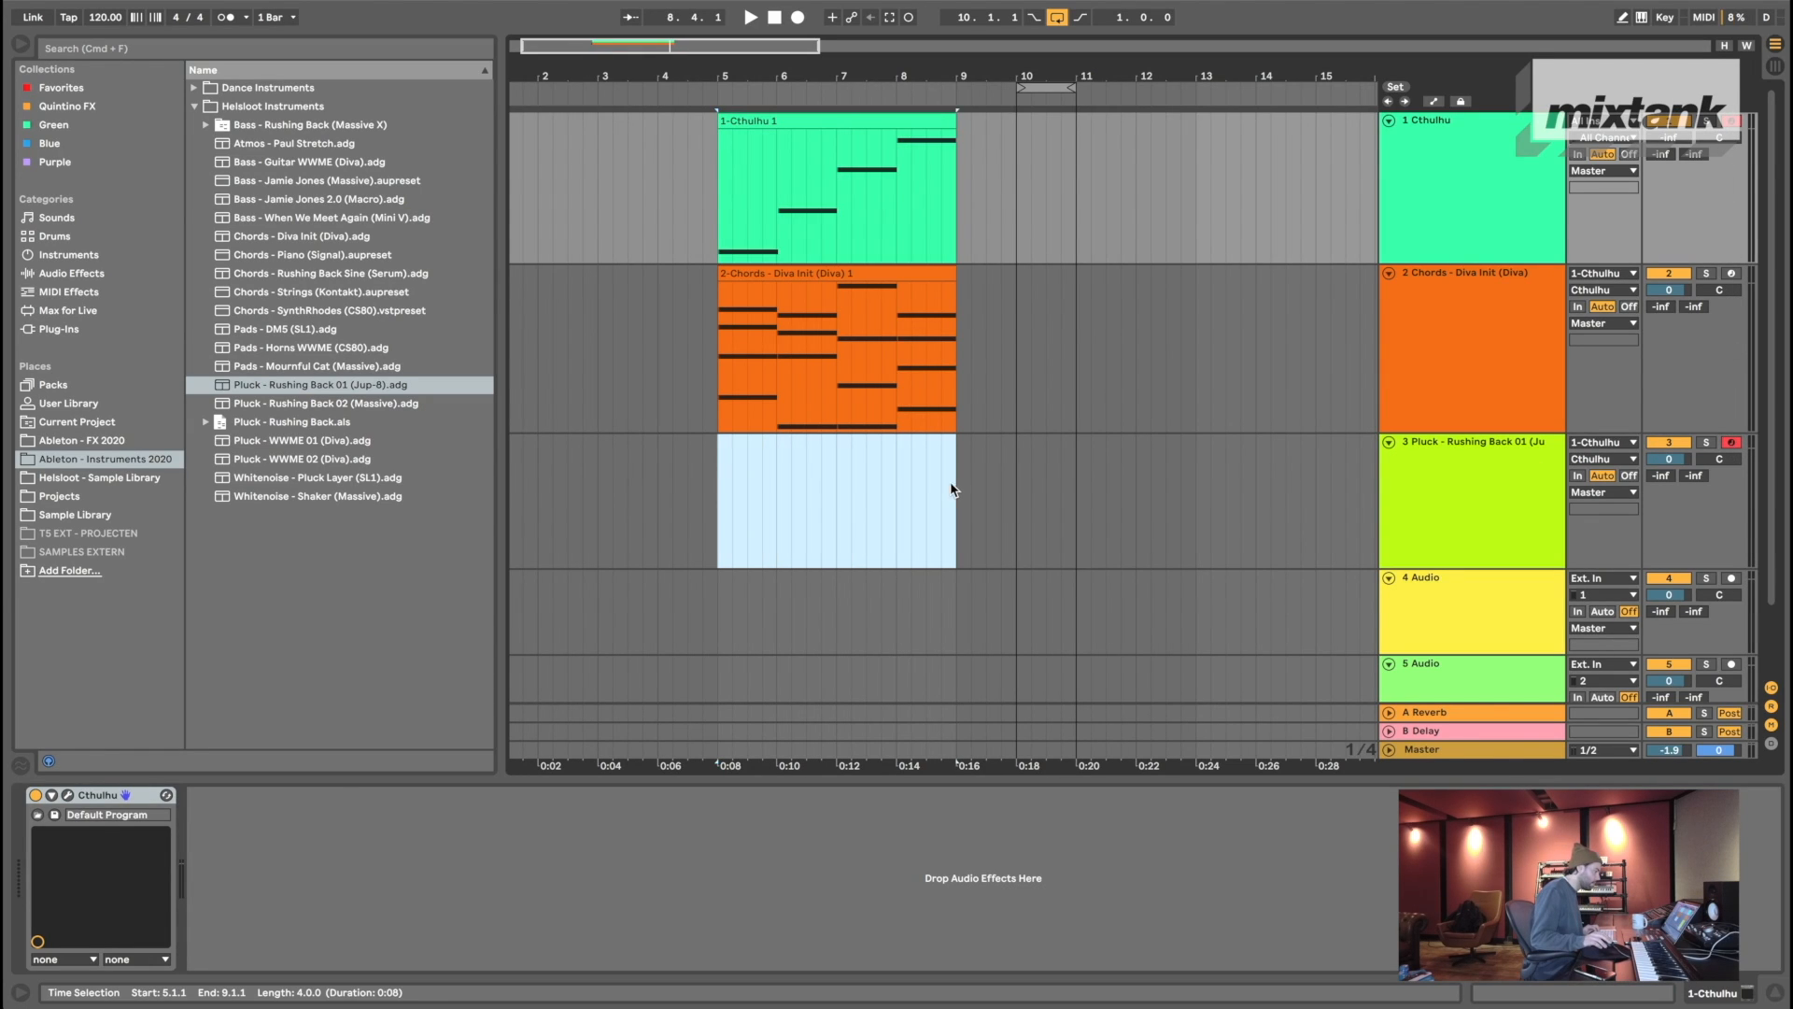
key(super+l)
key(space)
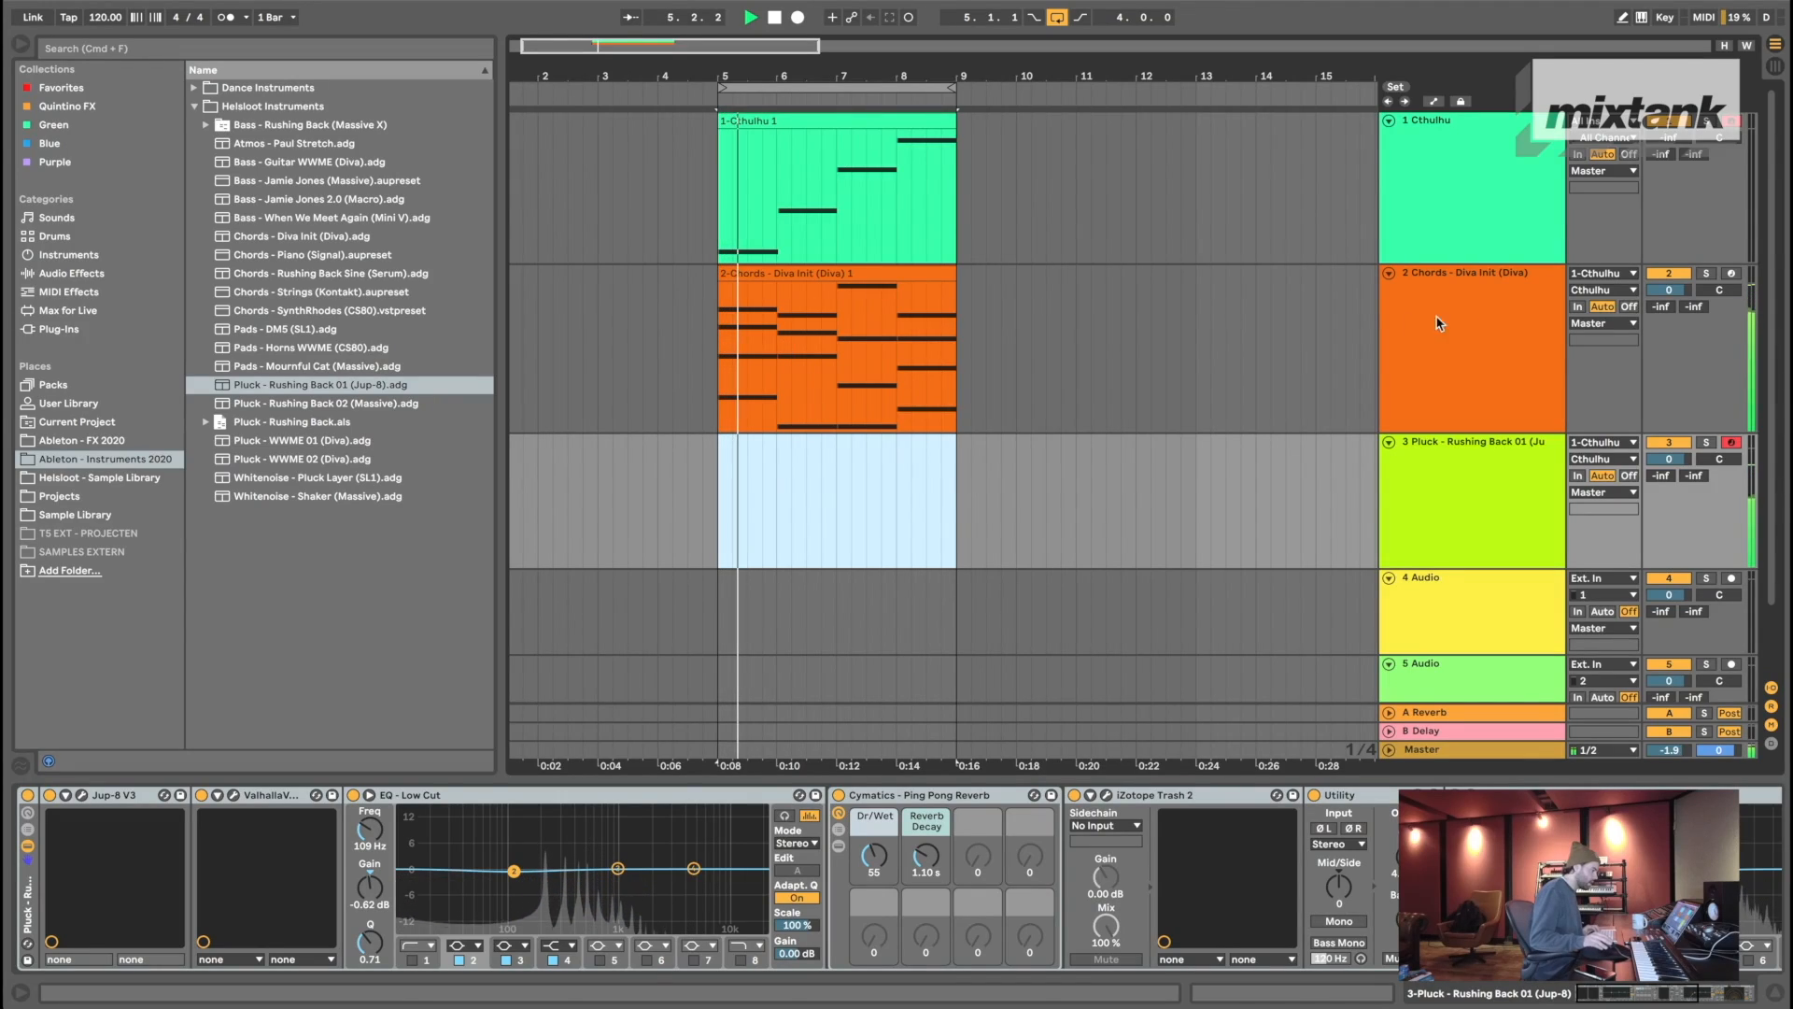
- Mute the Diva chords track and set the pluck track's Ping Pong Reverb Dr/Wet to 17
click(1459, 306)
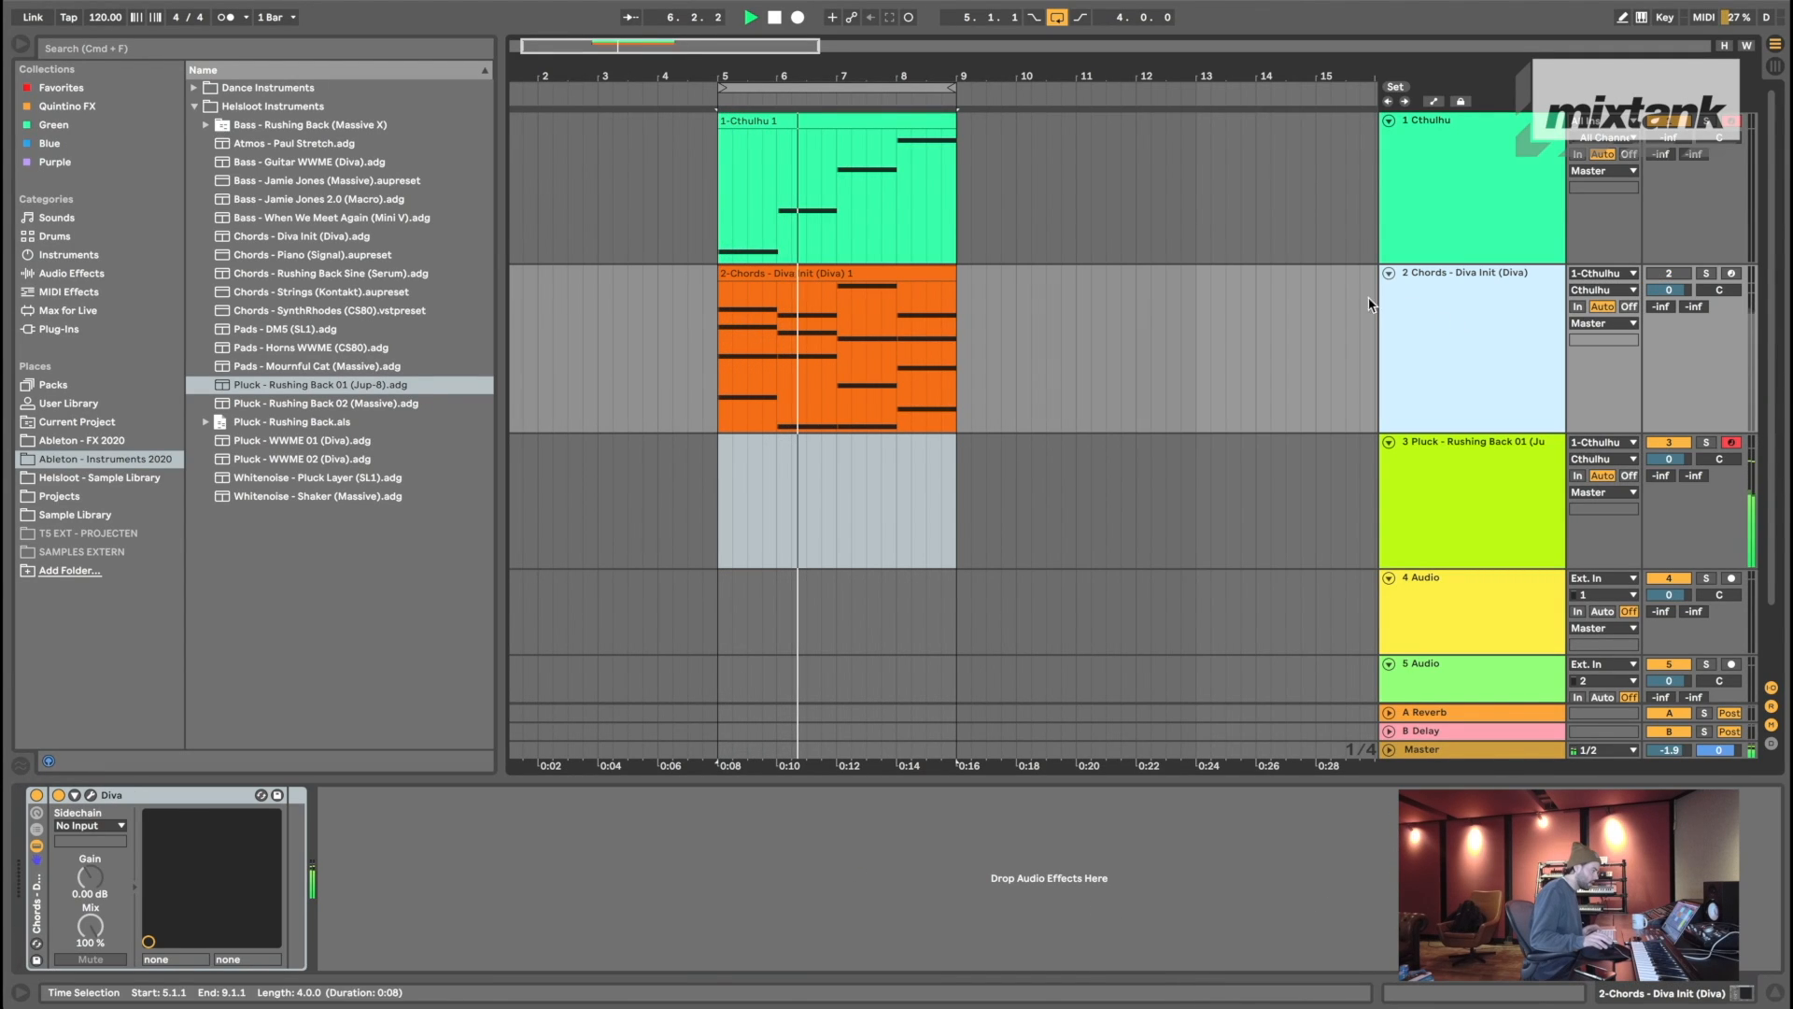
click(1513, 459)
click(719, 503)
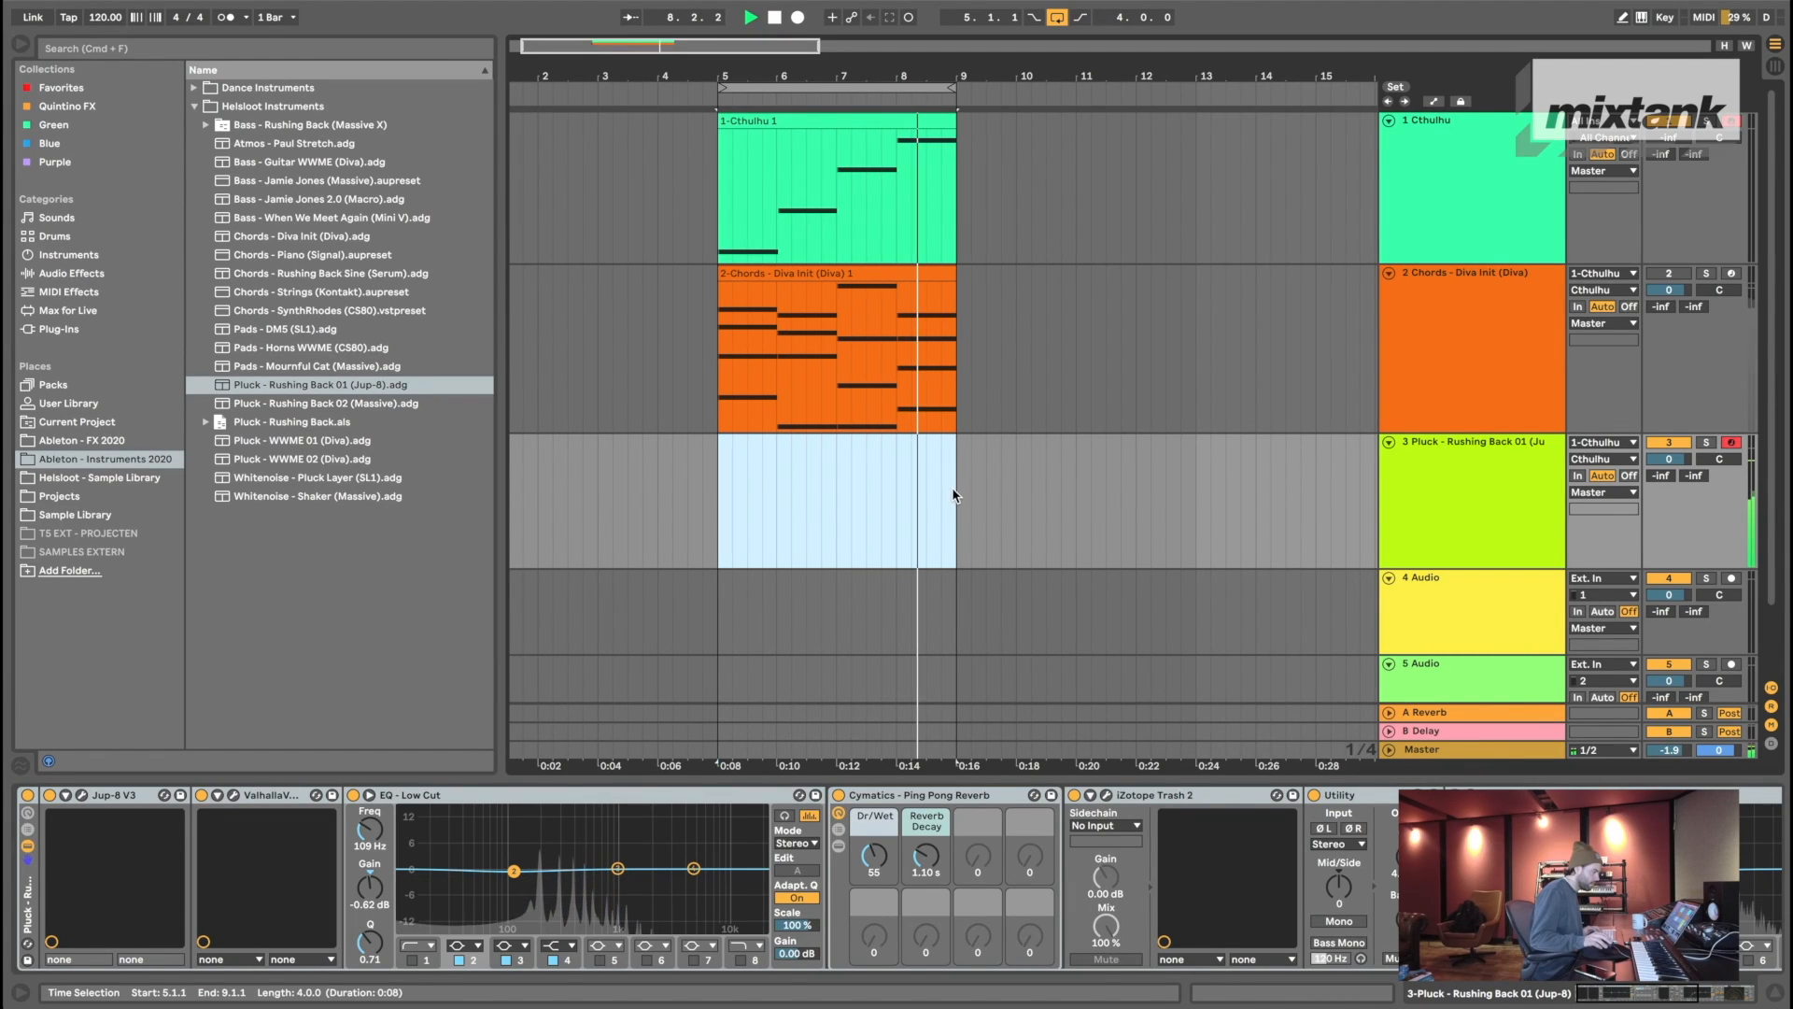
key(space)
drag(874, 856, 874, 887)
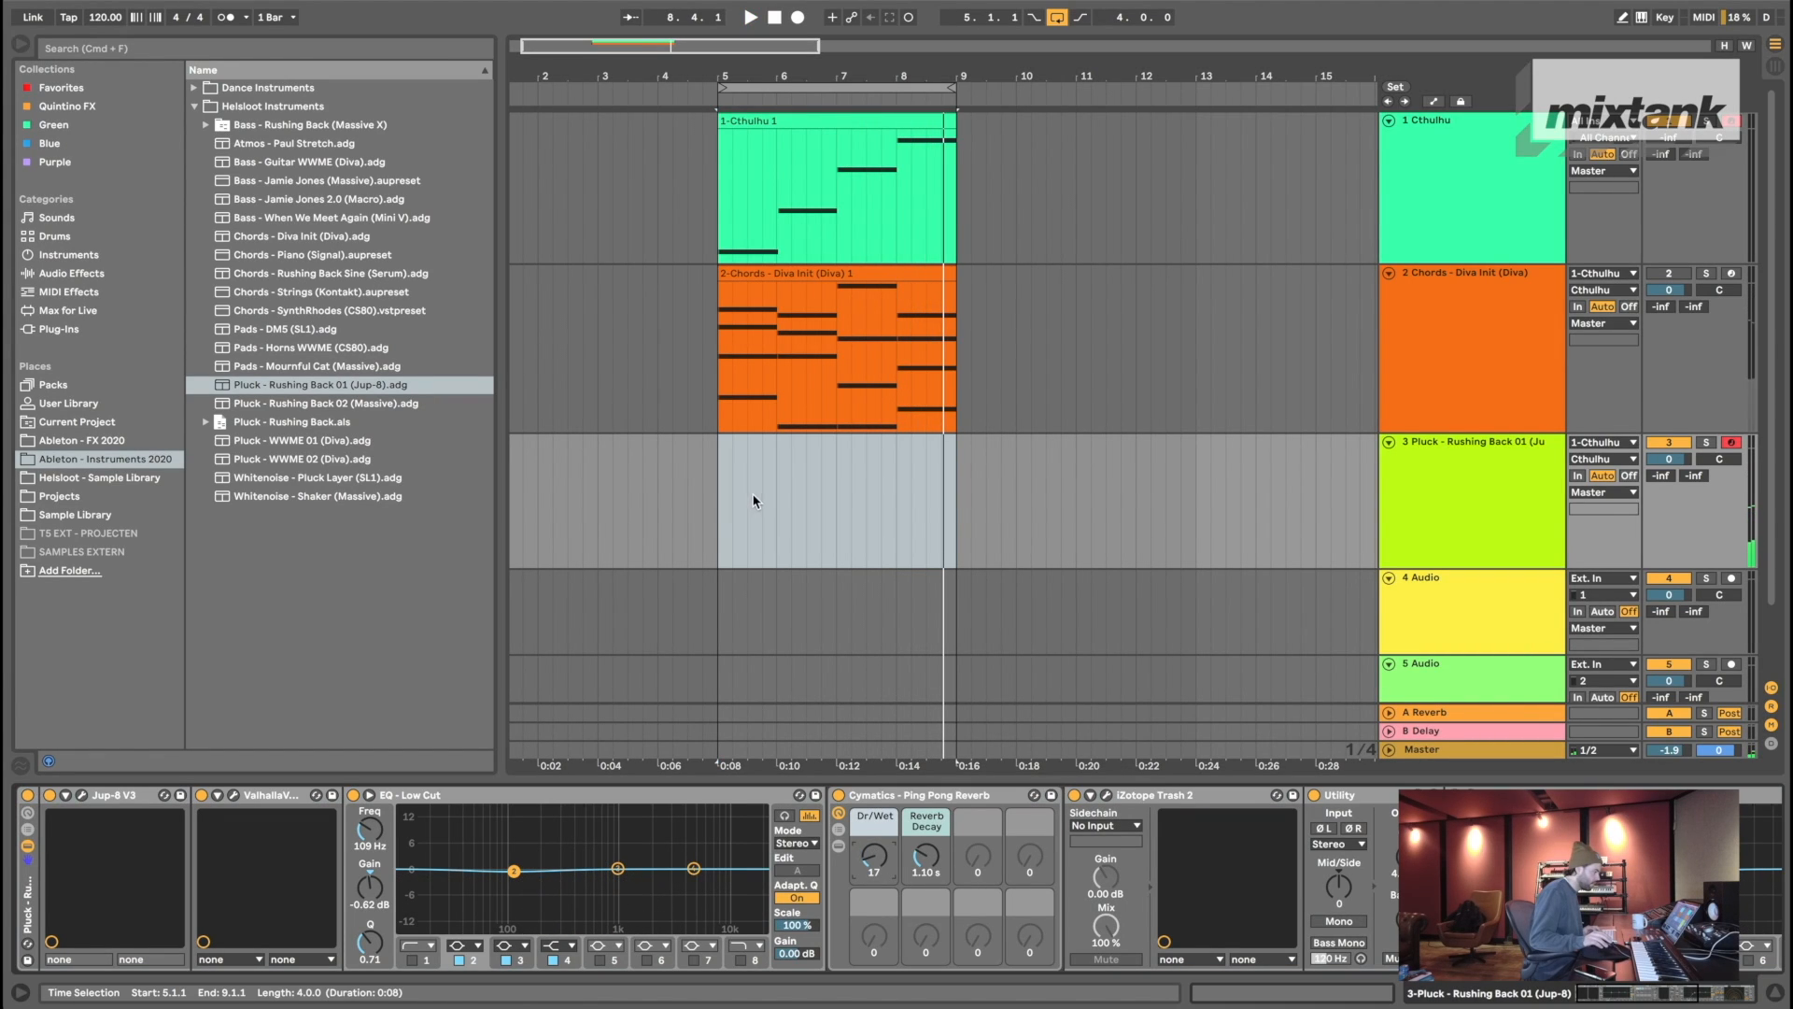
drag(717, 512, 958, 512)
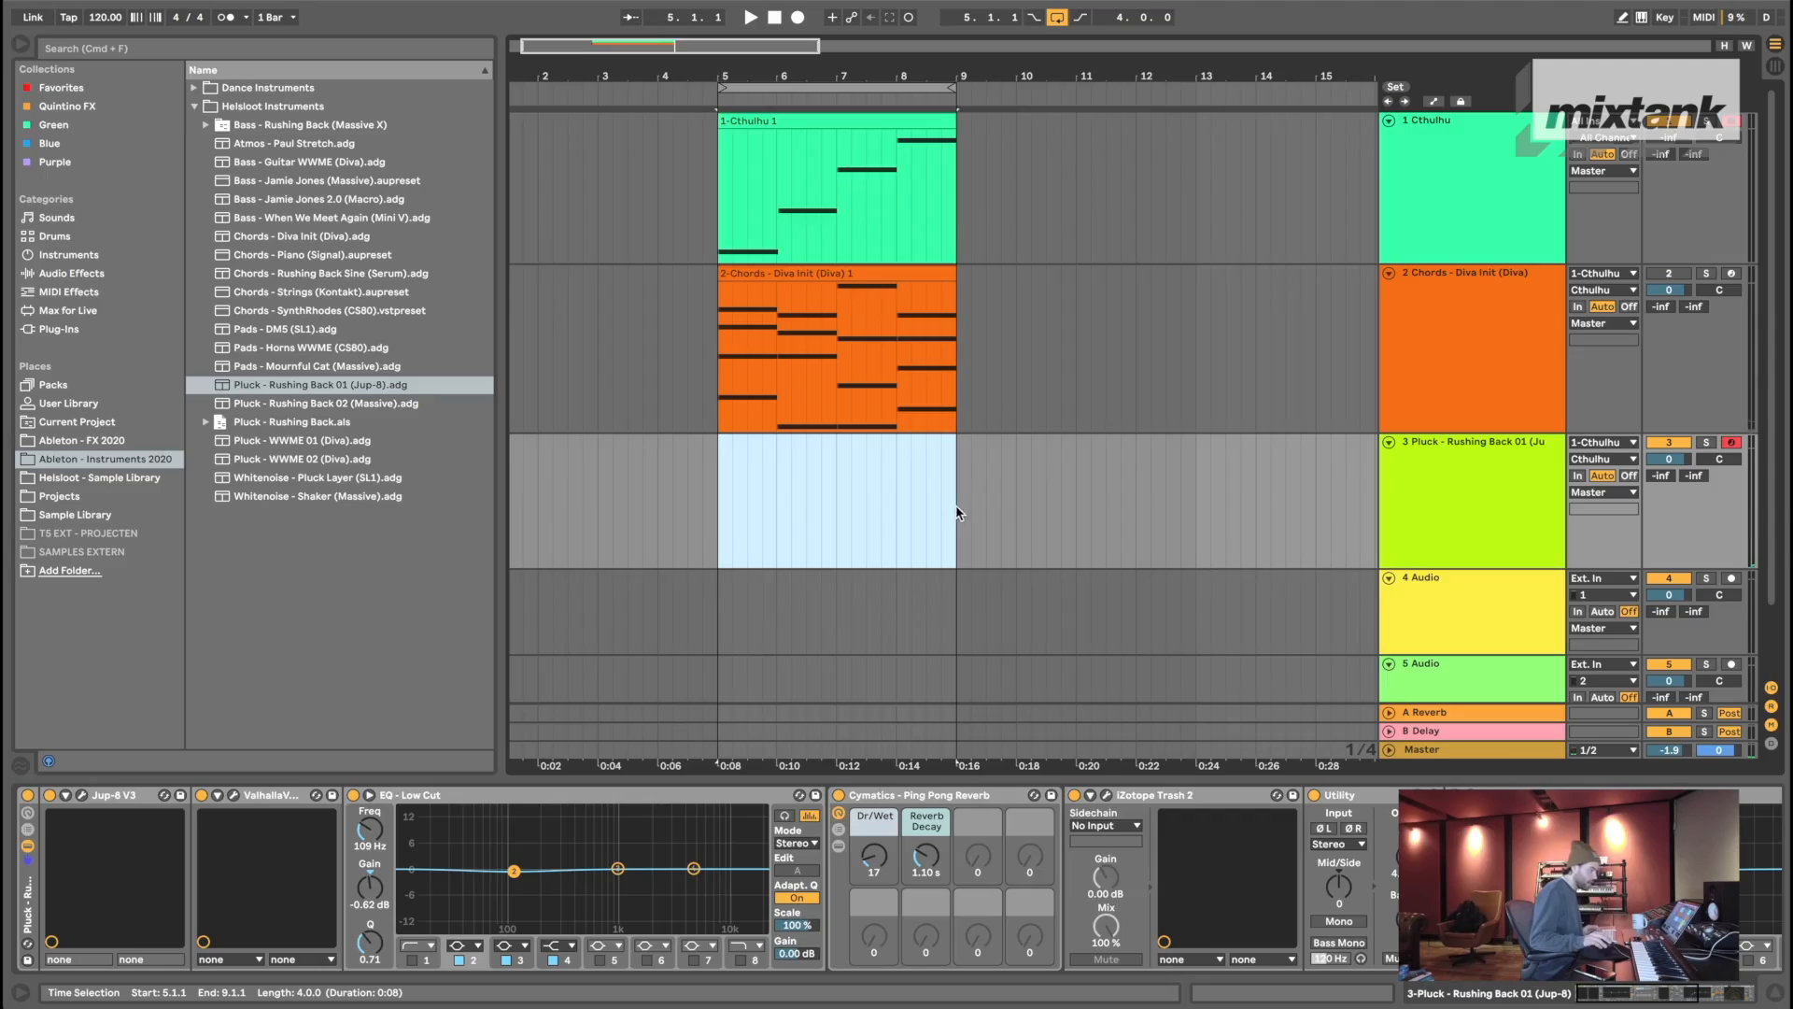
- Reduce the Cthulhu track's height, then open its Cthulhu plug-in and enable the ARP section
click(1444, 196)
drag(1439, 263, 1439, 197)
click(1450, 444)
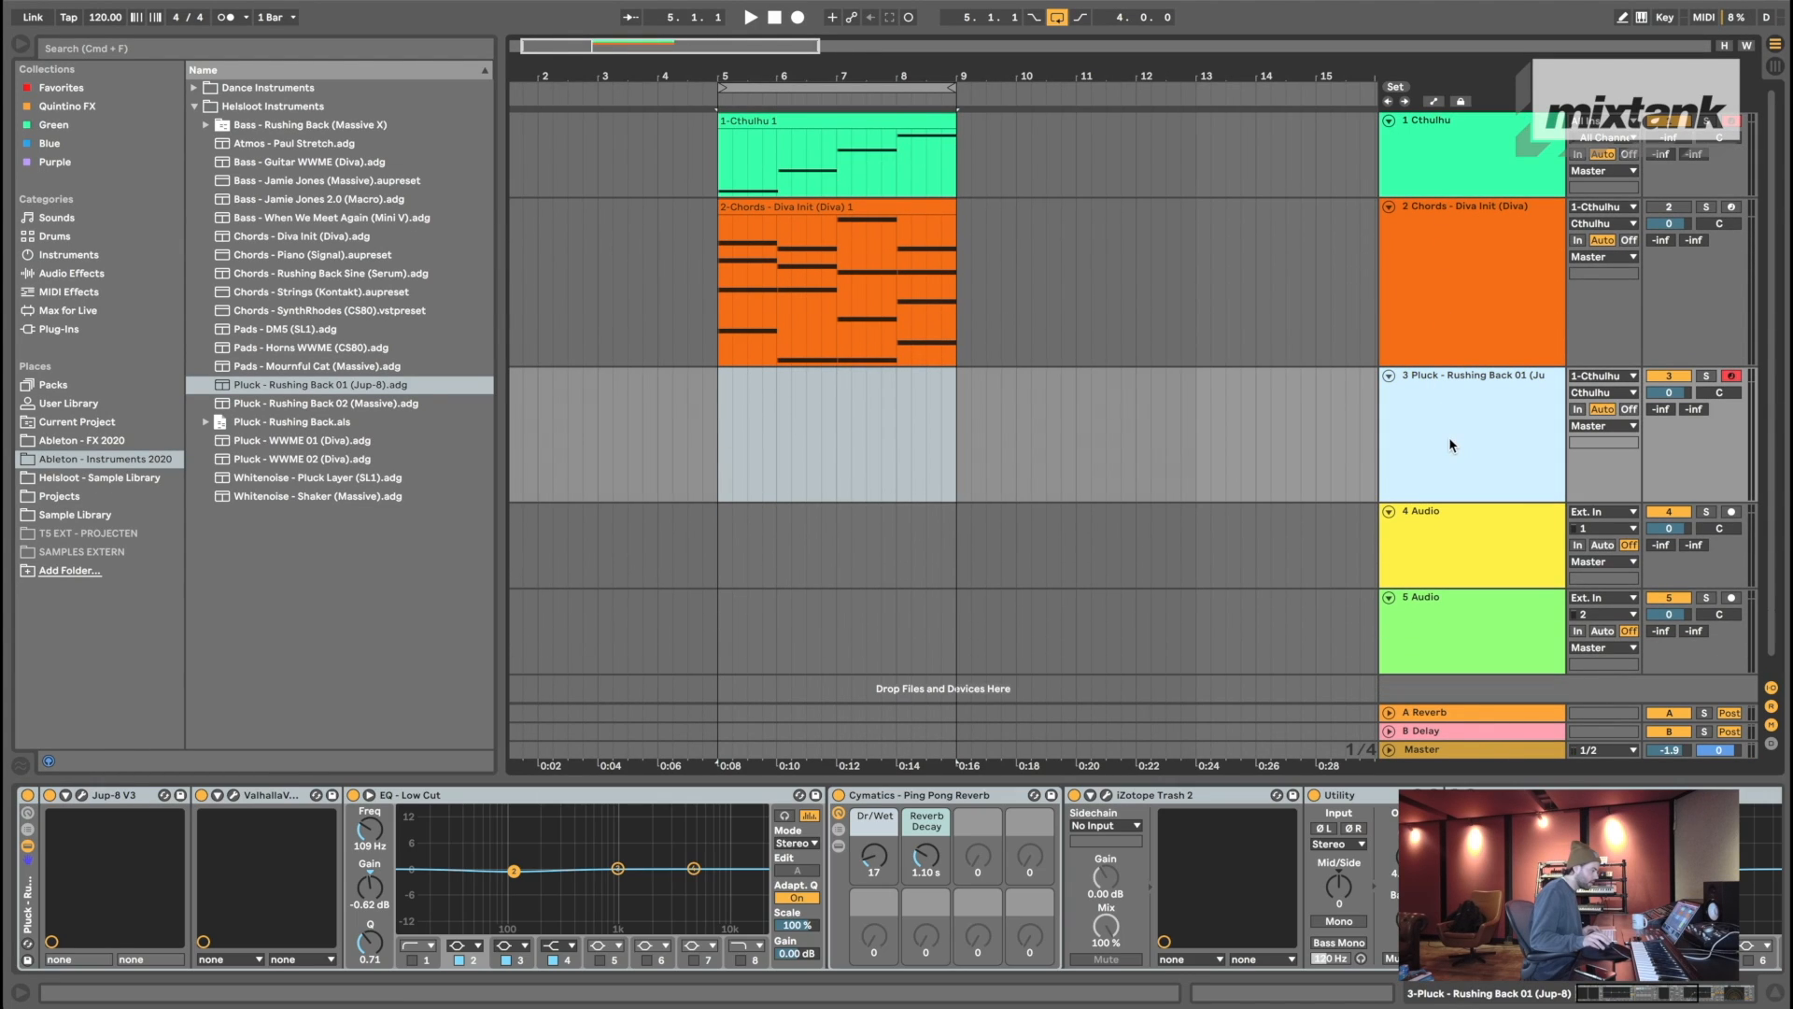
click(1469, 177)
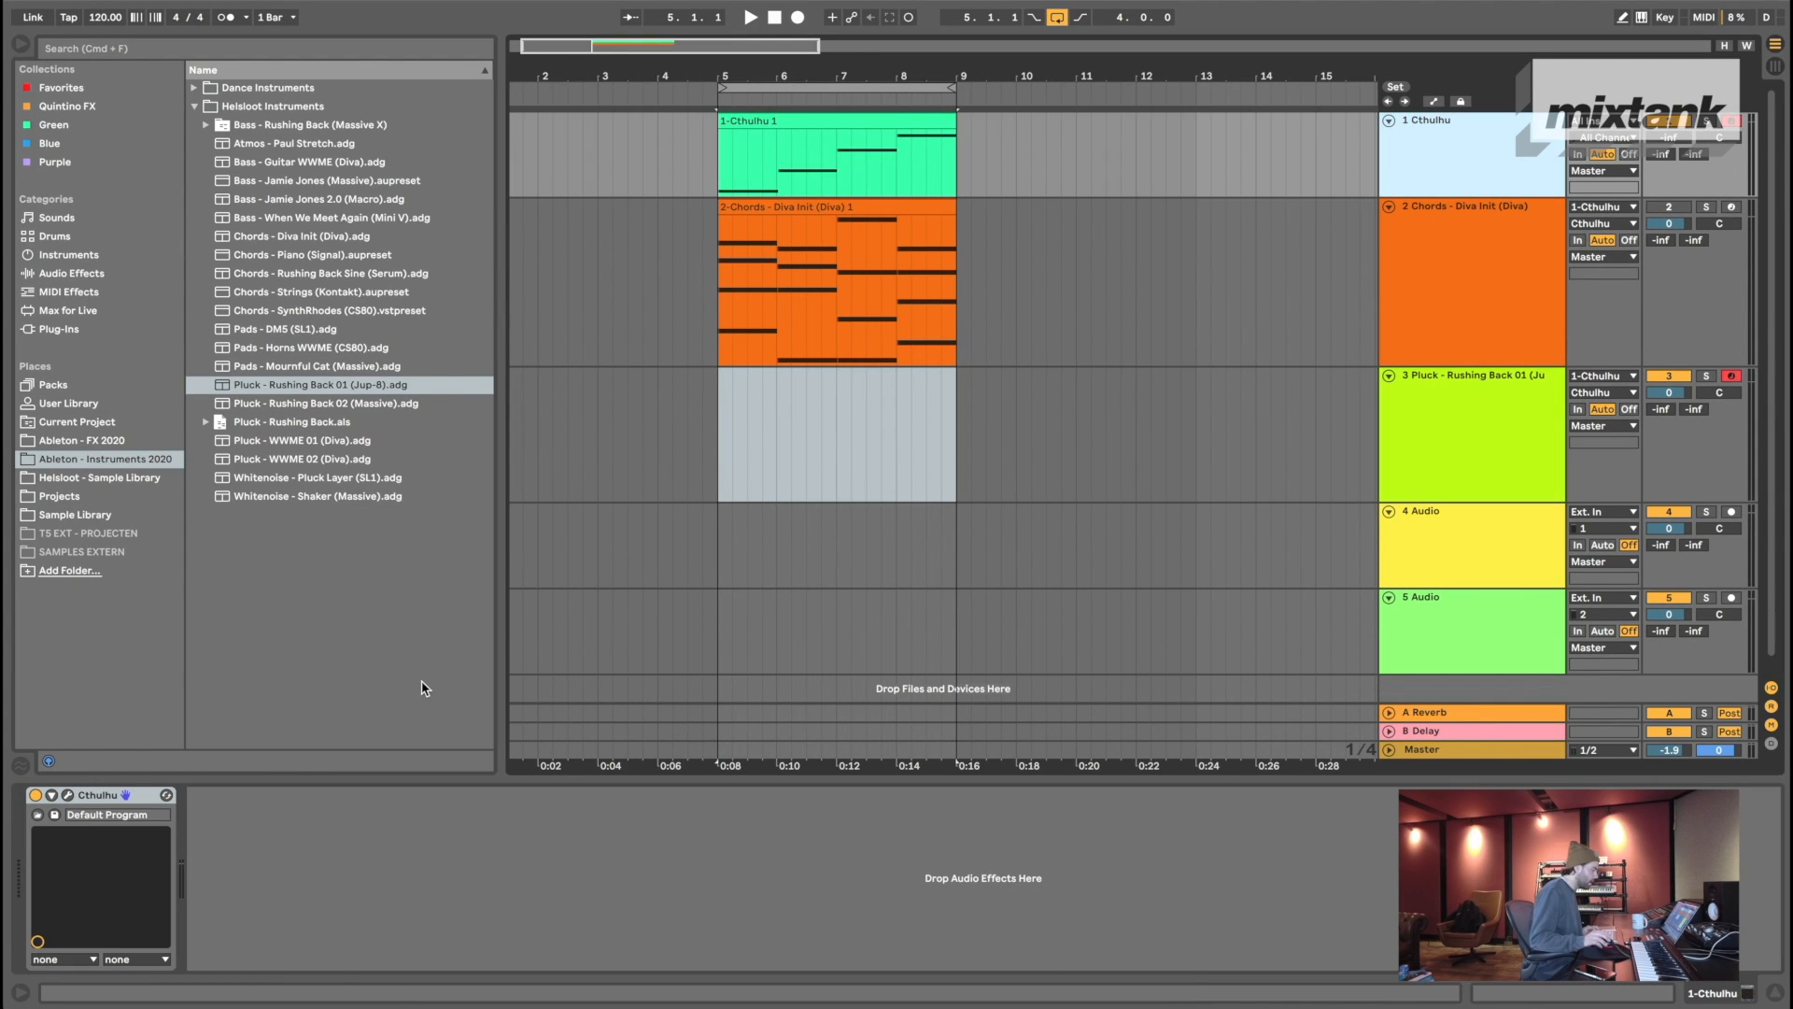
click(75, 795)
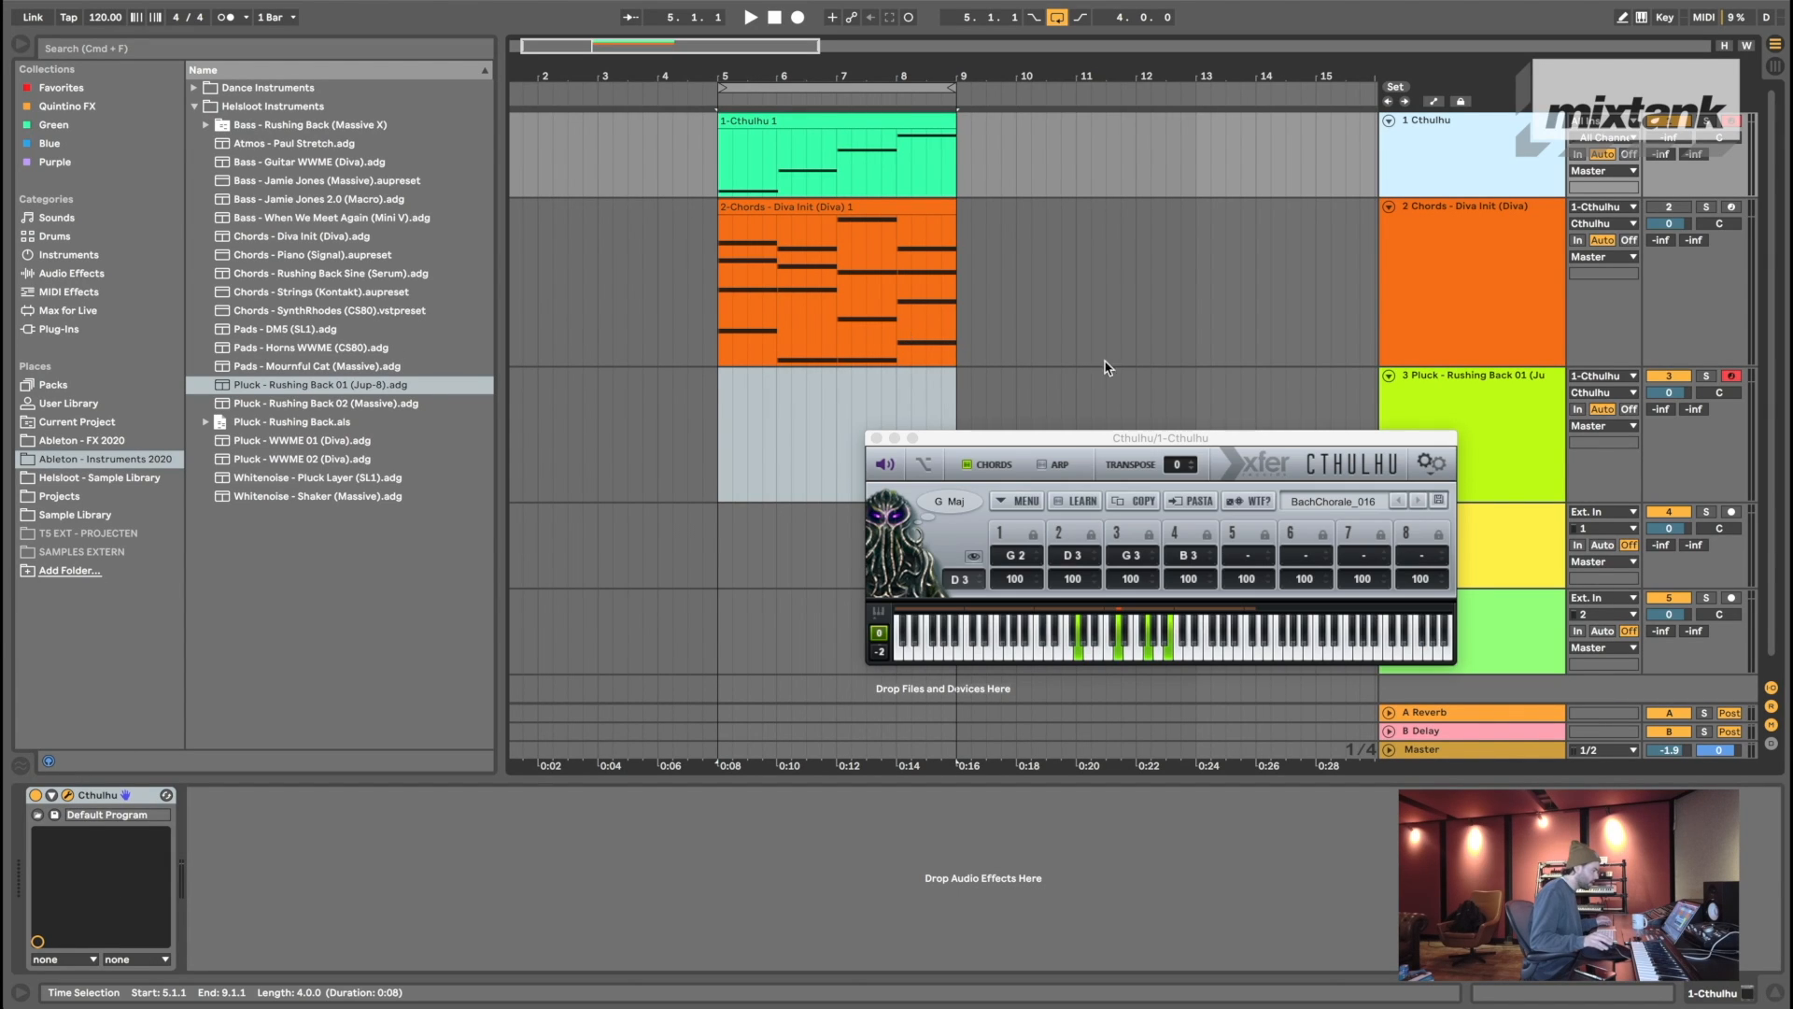
drag(1112, 436, 1009, 416)
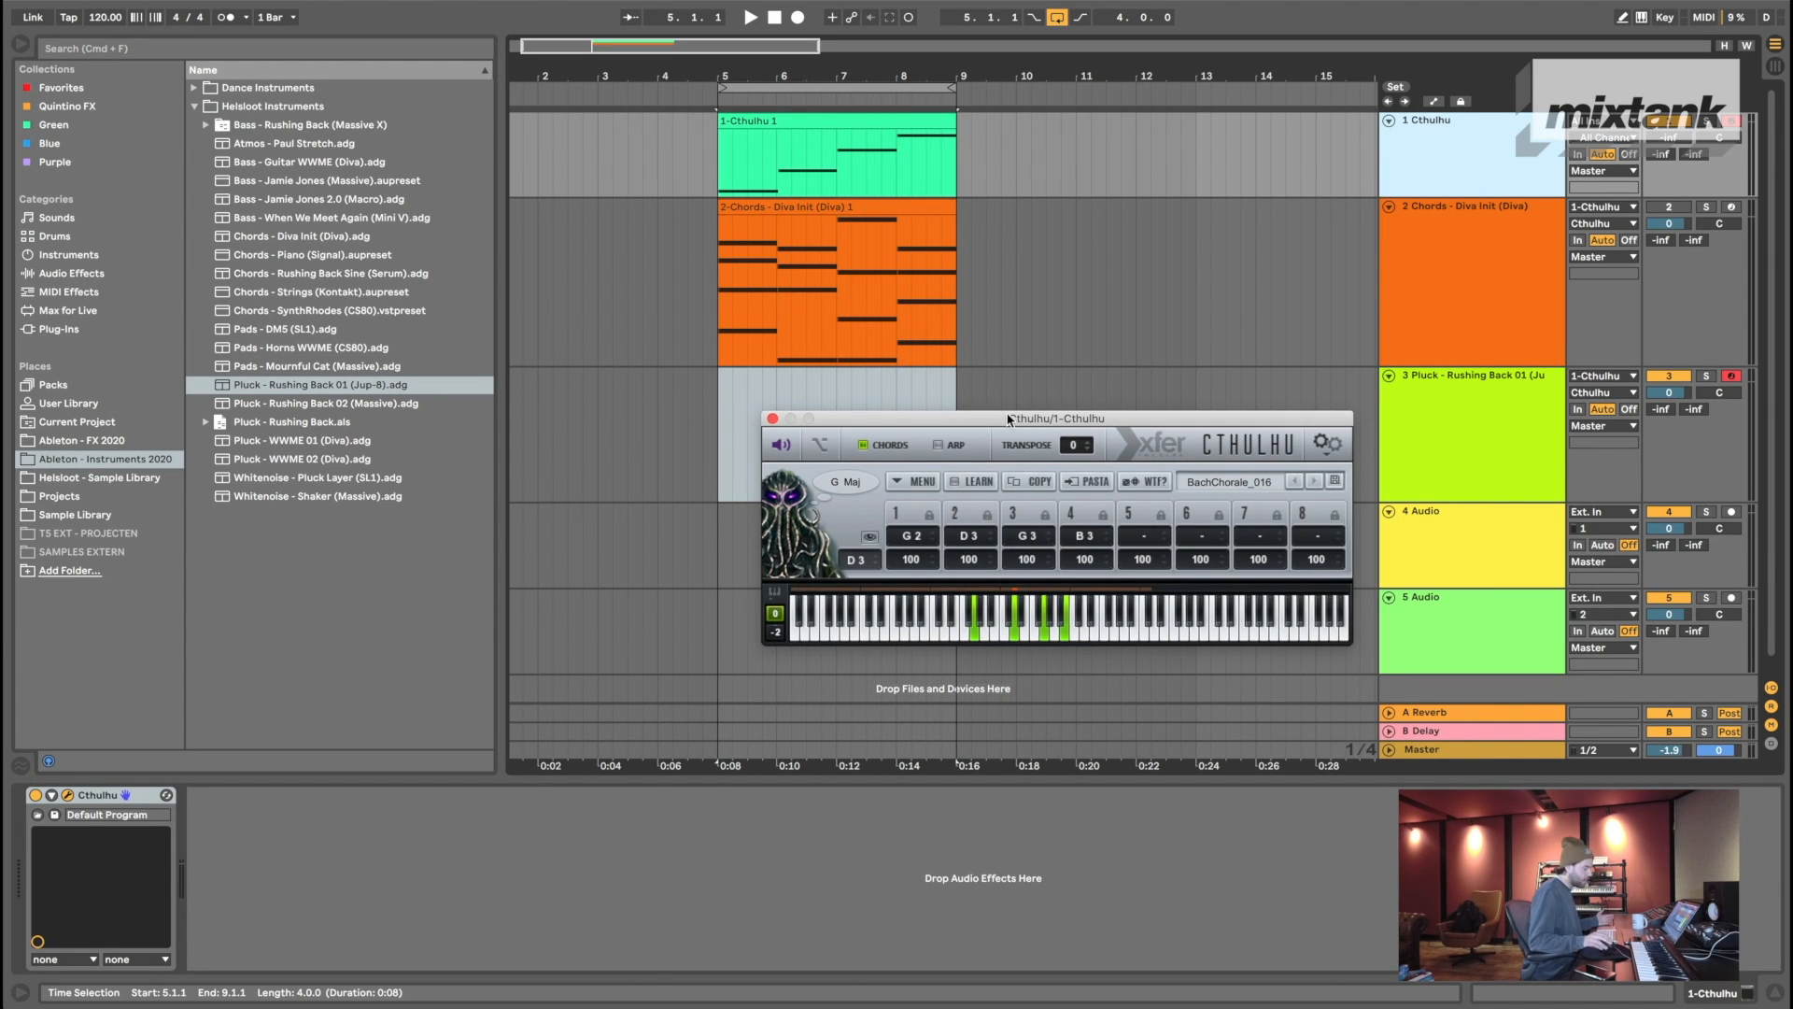
click(938, 446)
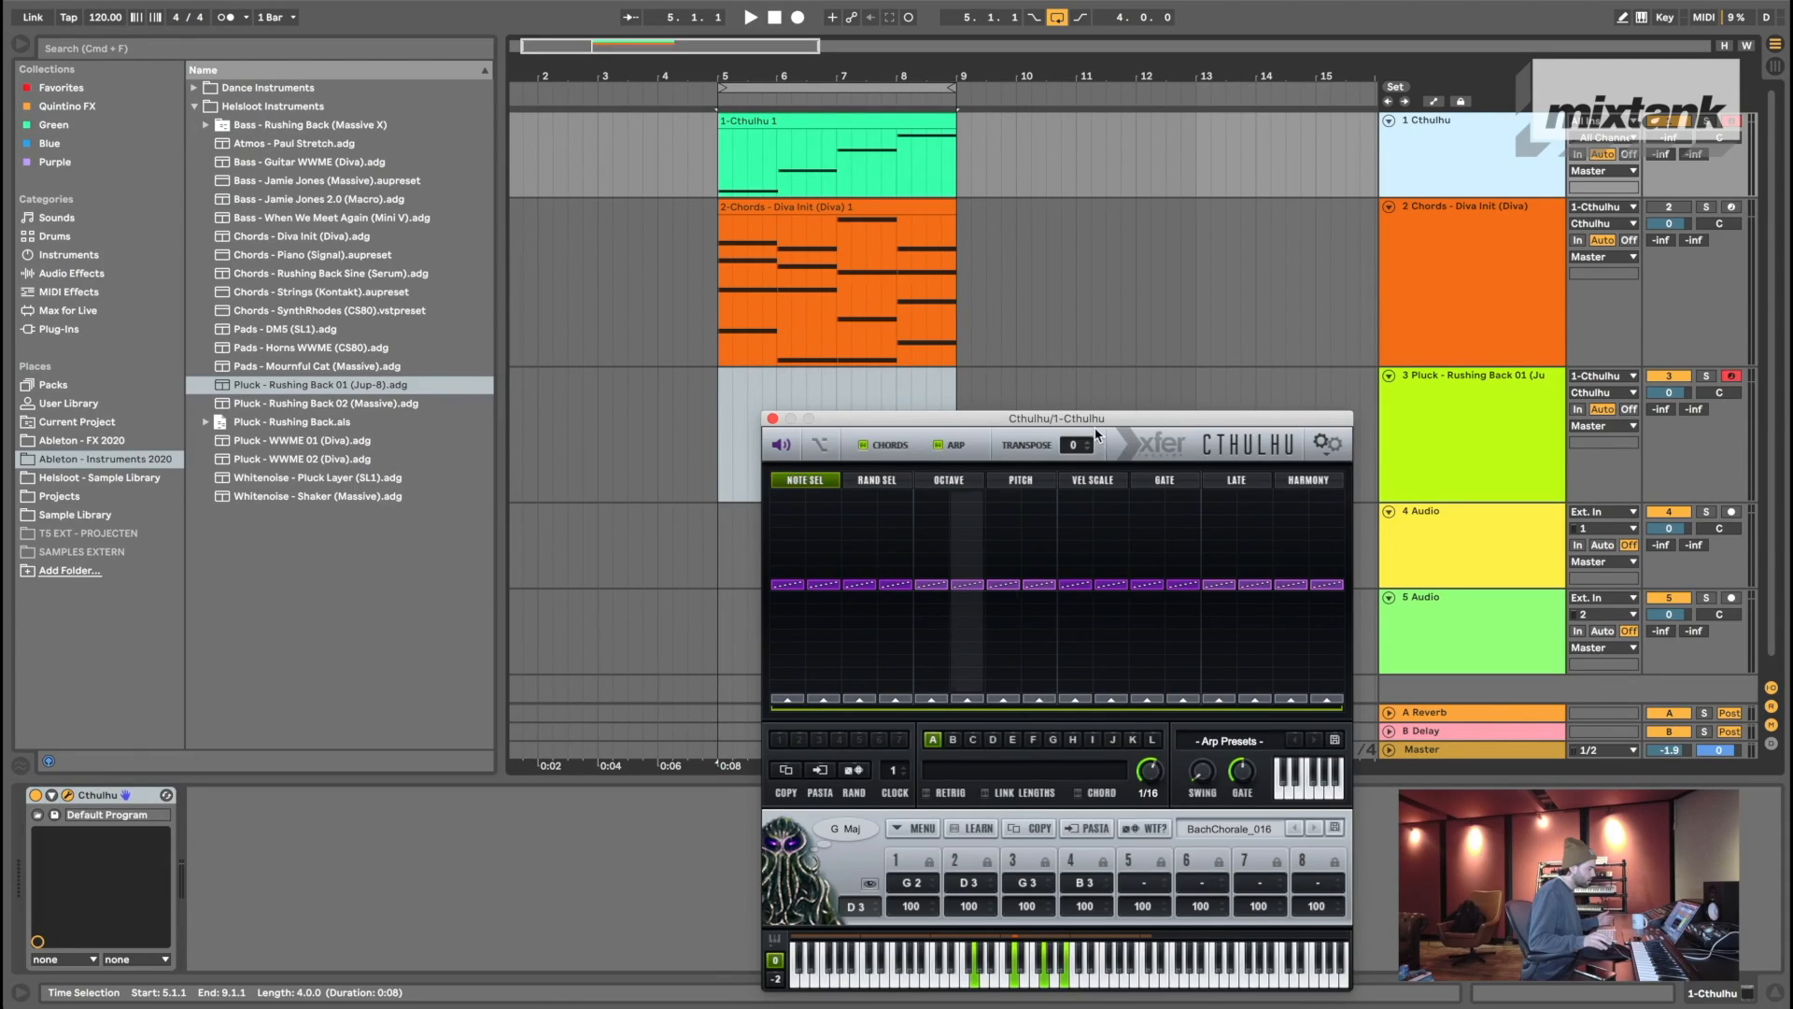
drag(1095, 422, 803, 206)
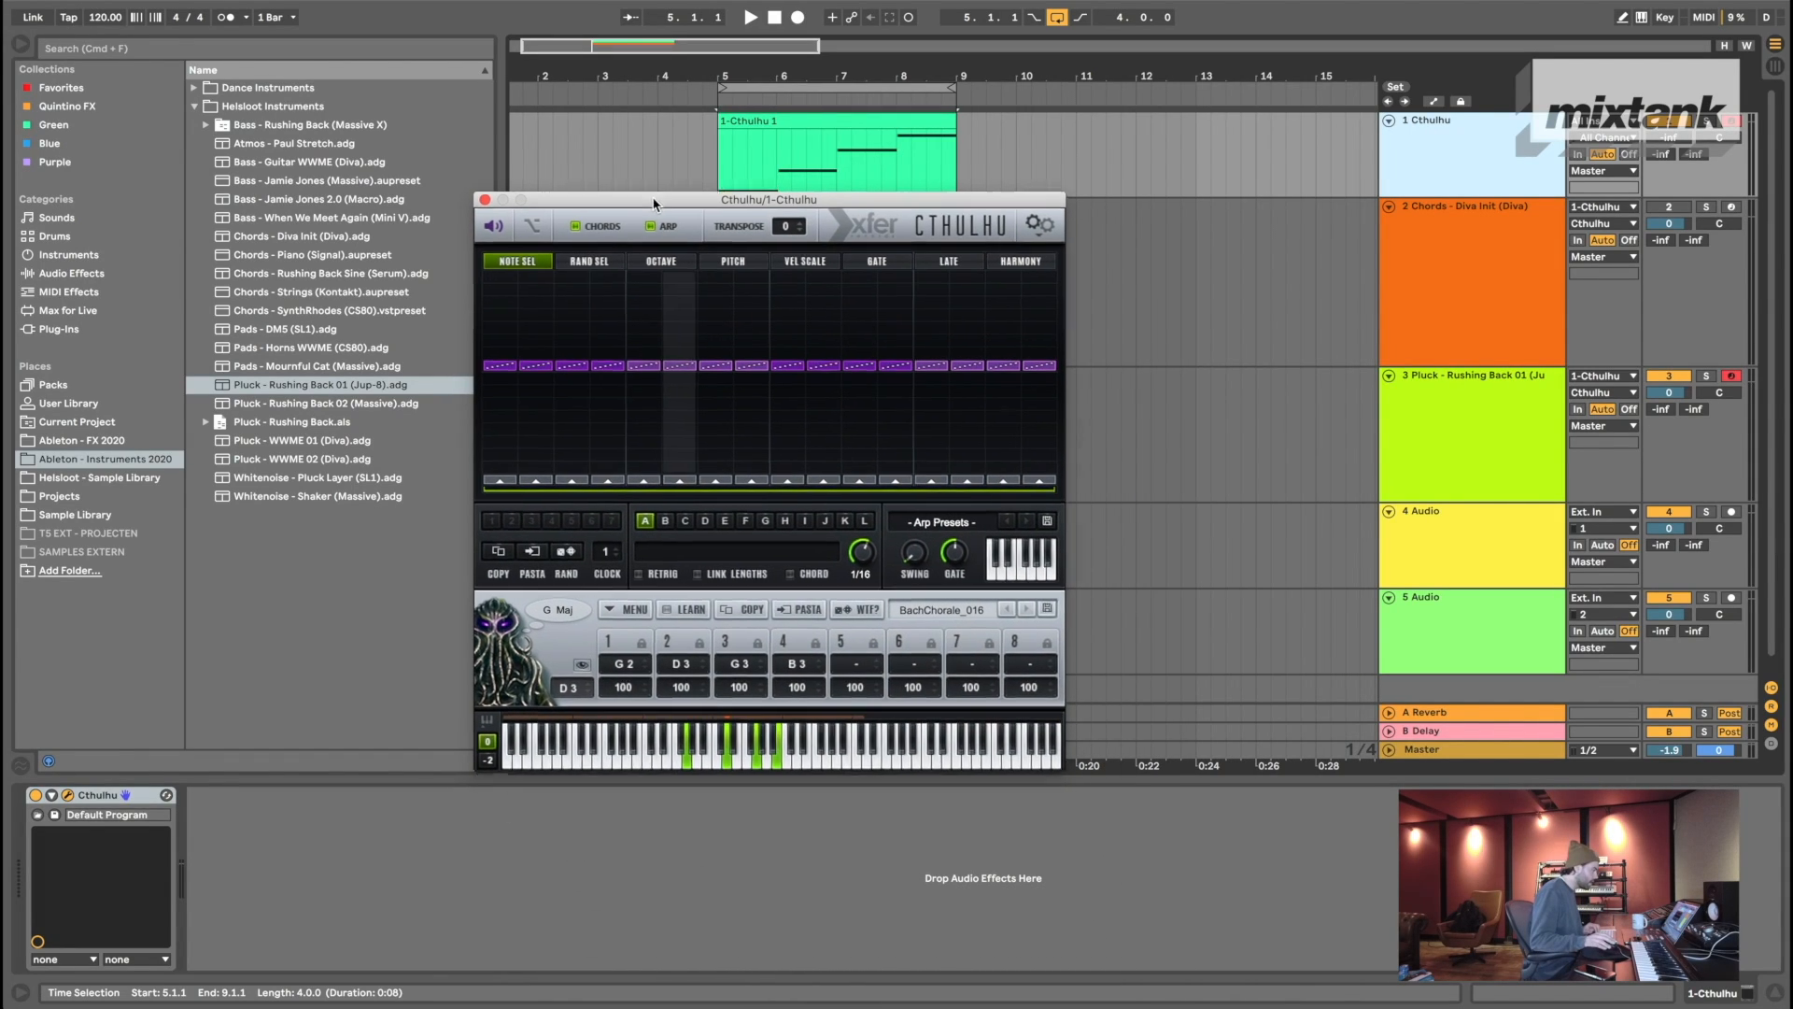
drag(672, 202, 960, 183)
- Play the loop from bar 5 to hear Cthulhu's default arpeggio on the pluck track
click(700, 428)
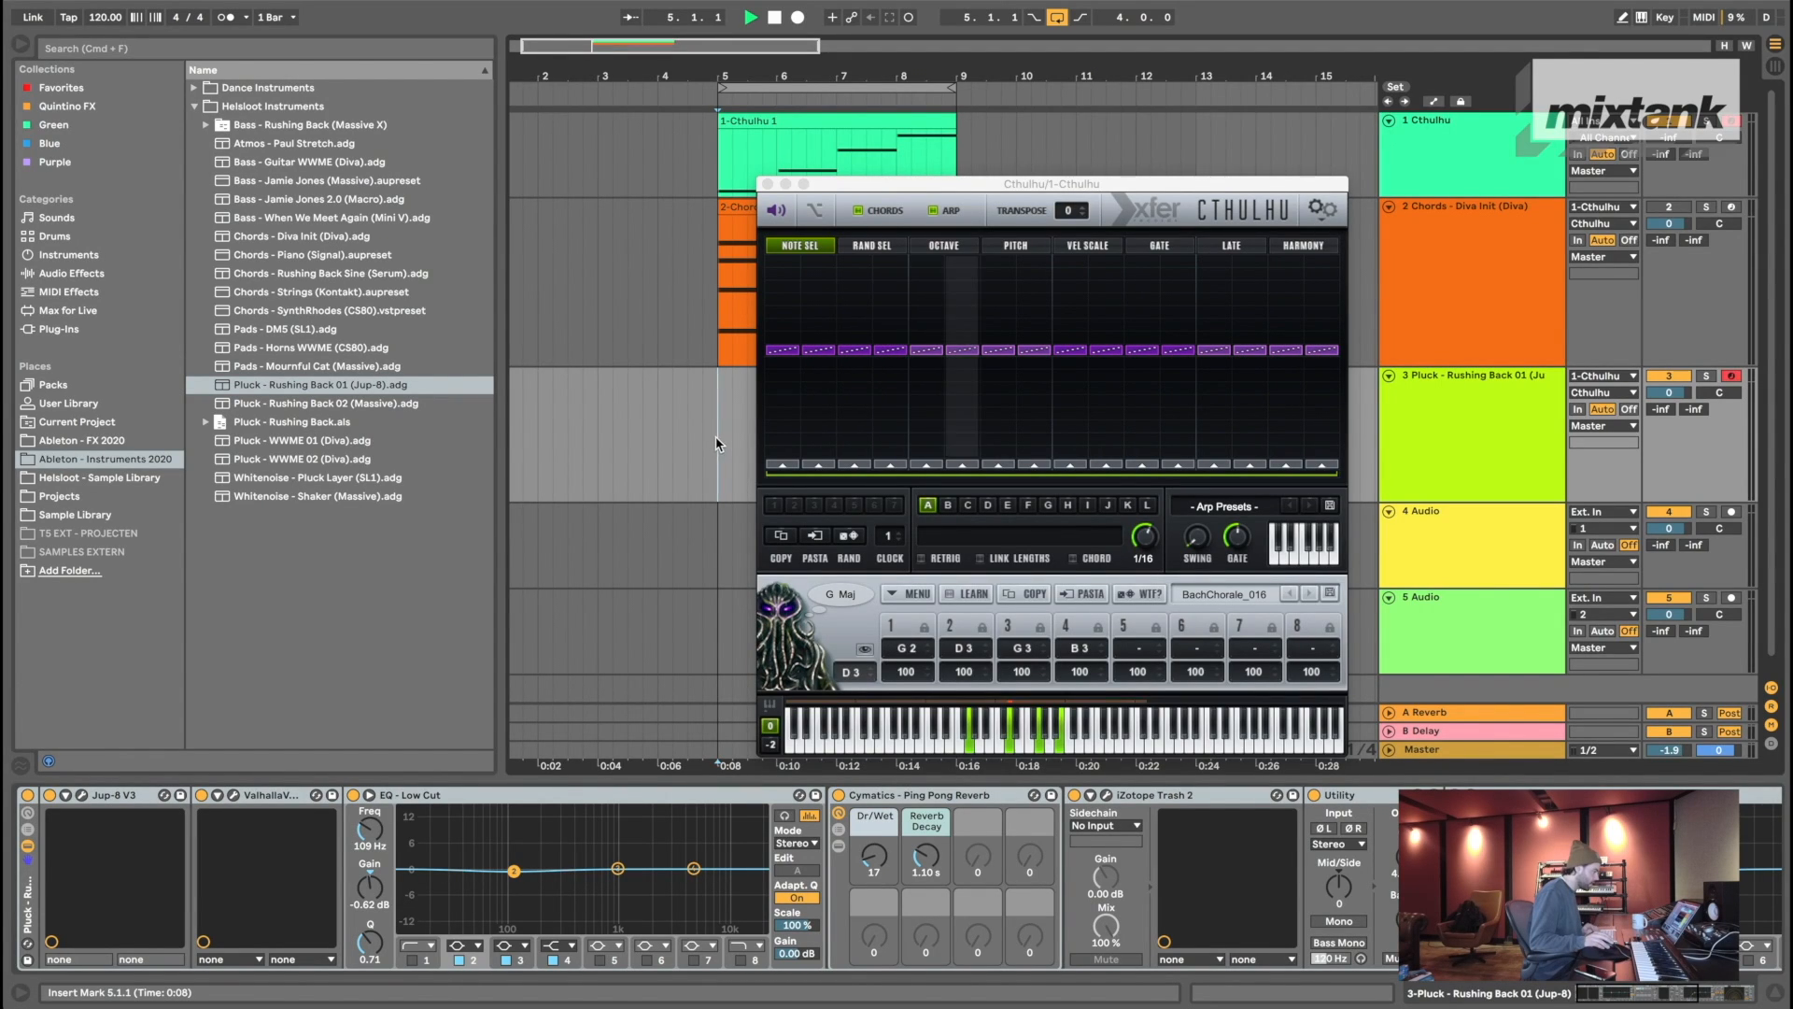
key(space)
drag(988, 183, 992, 166)
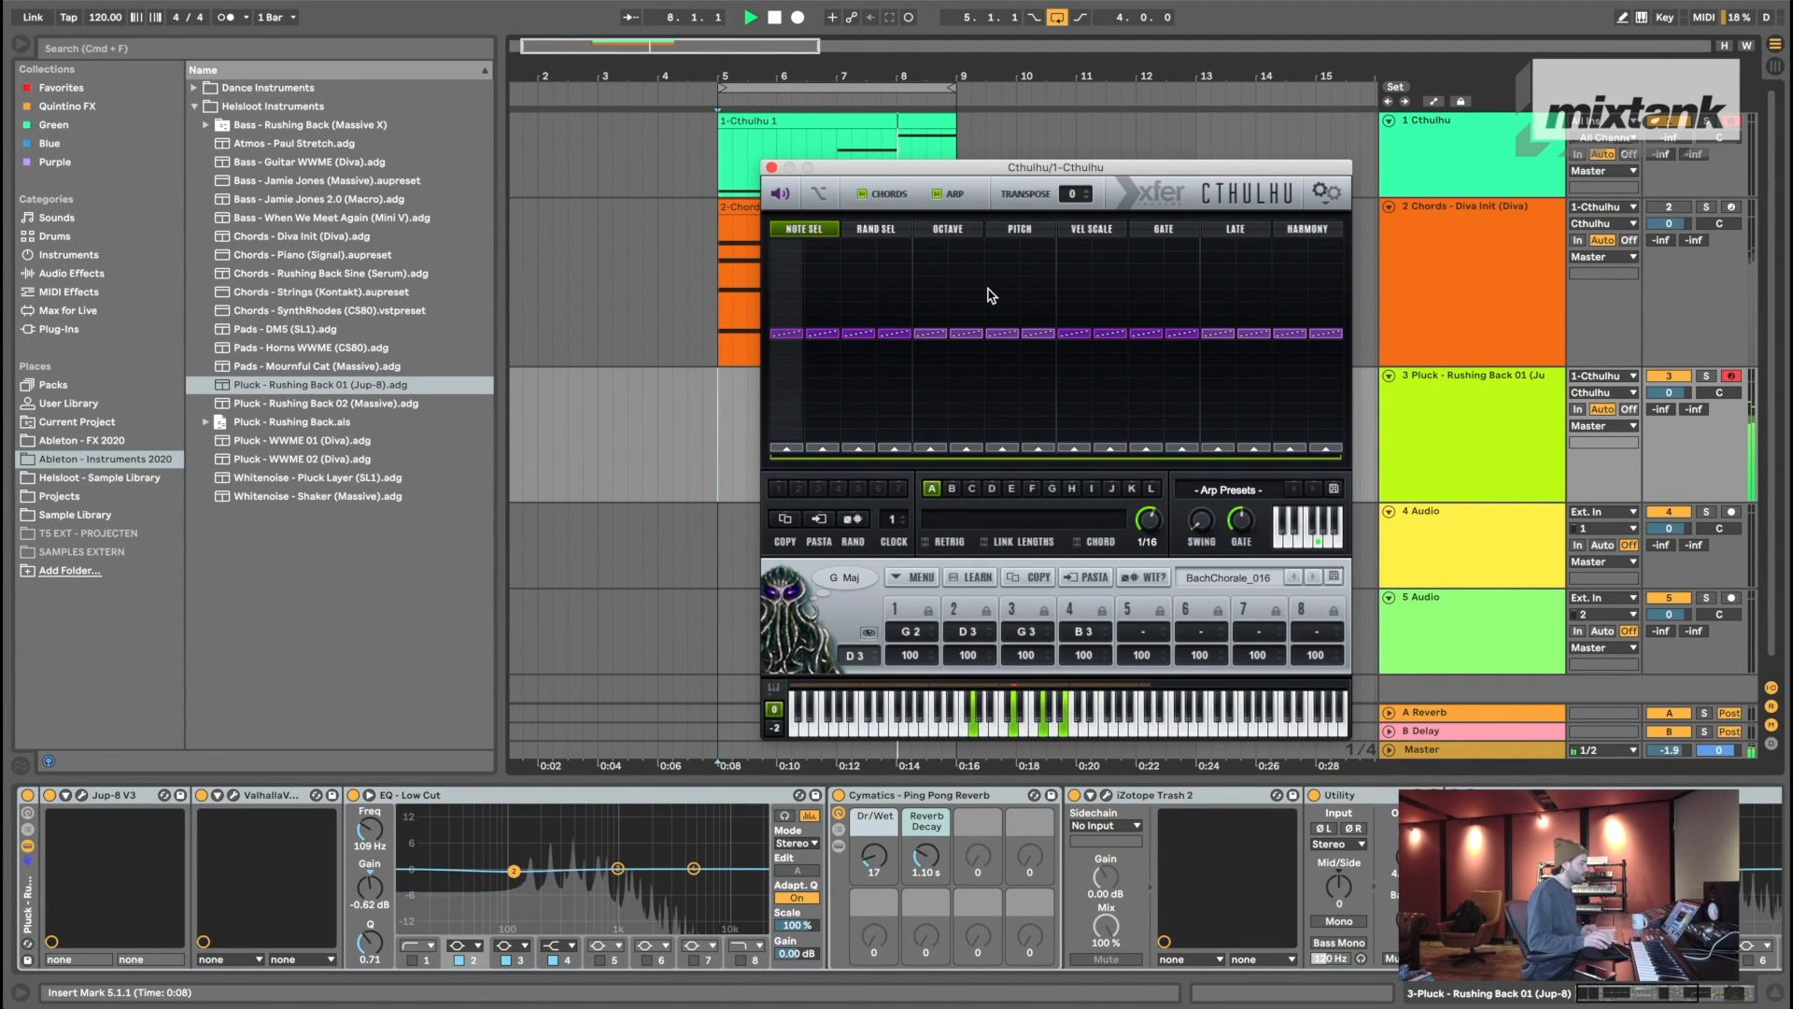
drag(999, 167, 1085, 251)
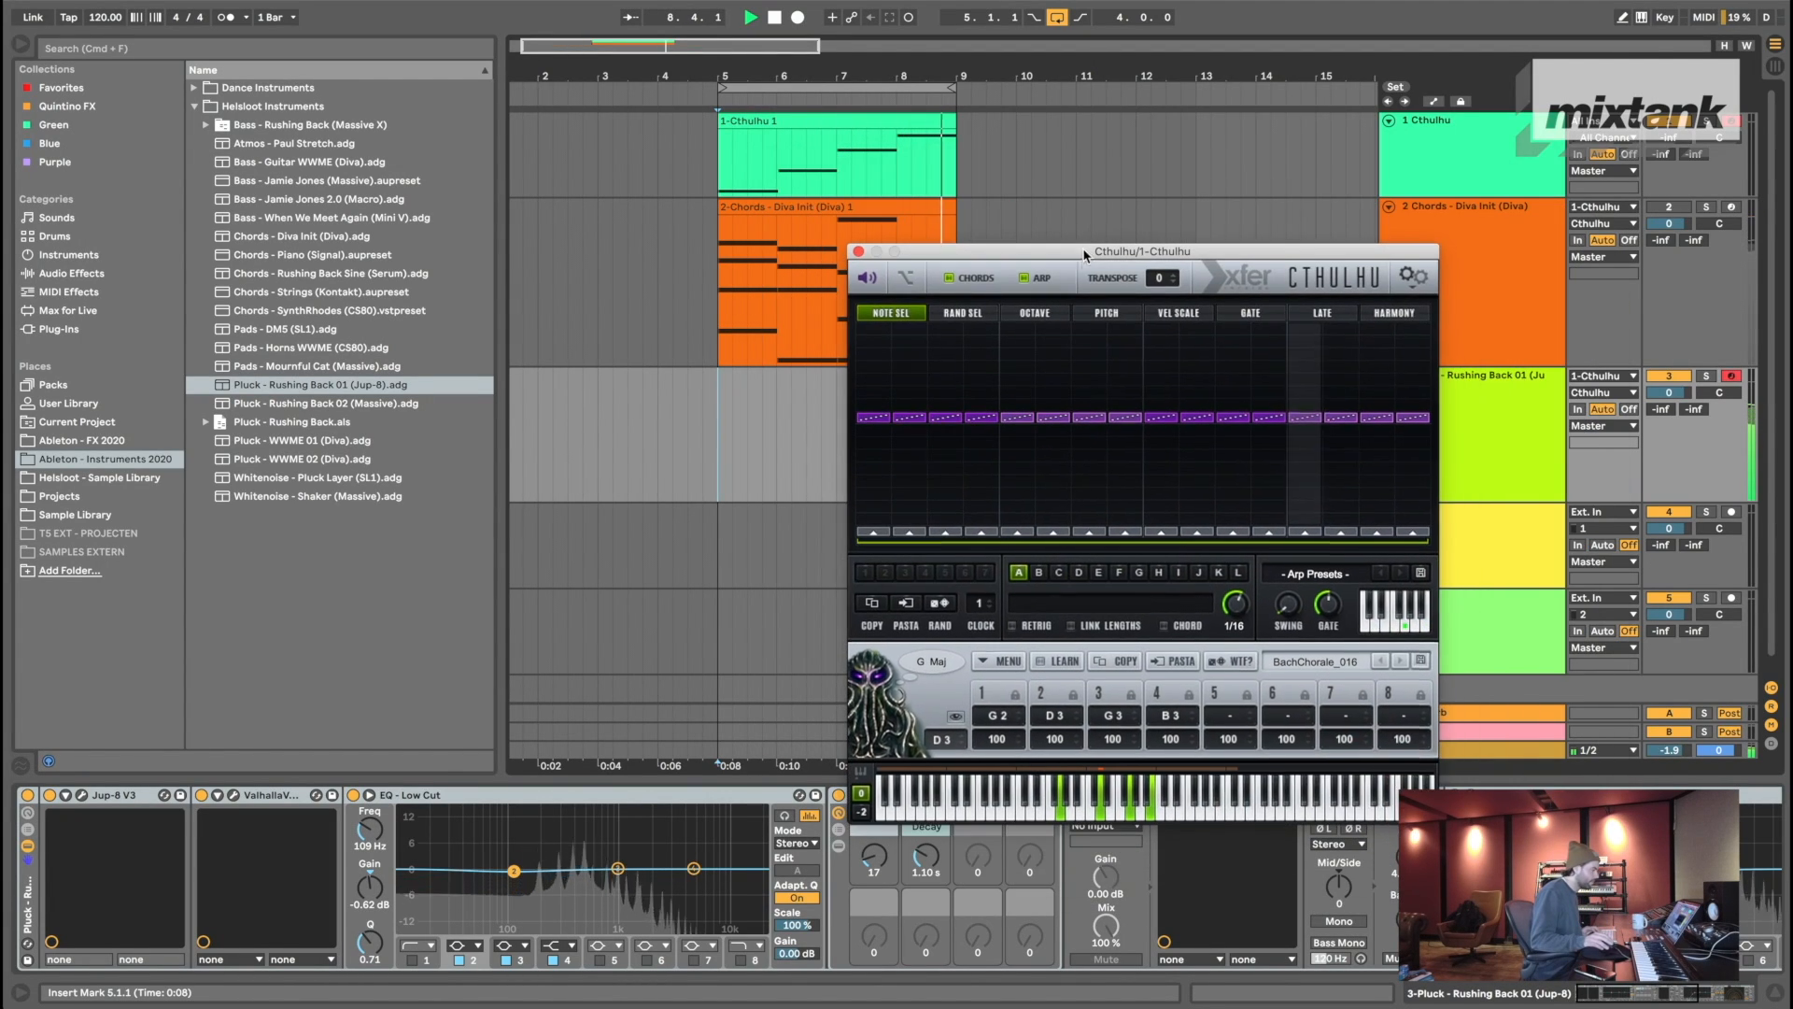
- Open the Cthulhu clip's notes, stop playback, and quantize all of them to the grid
double_click(803, 121)
click(605, 571)
key(super+a)
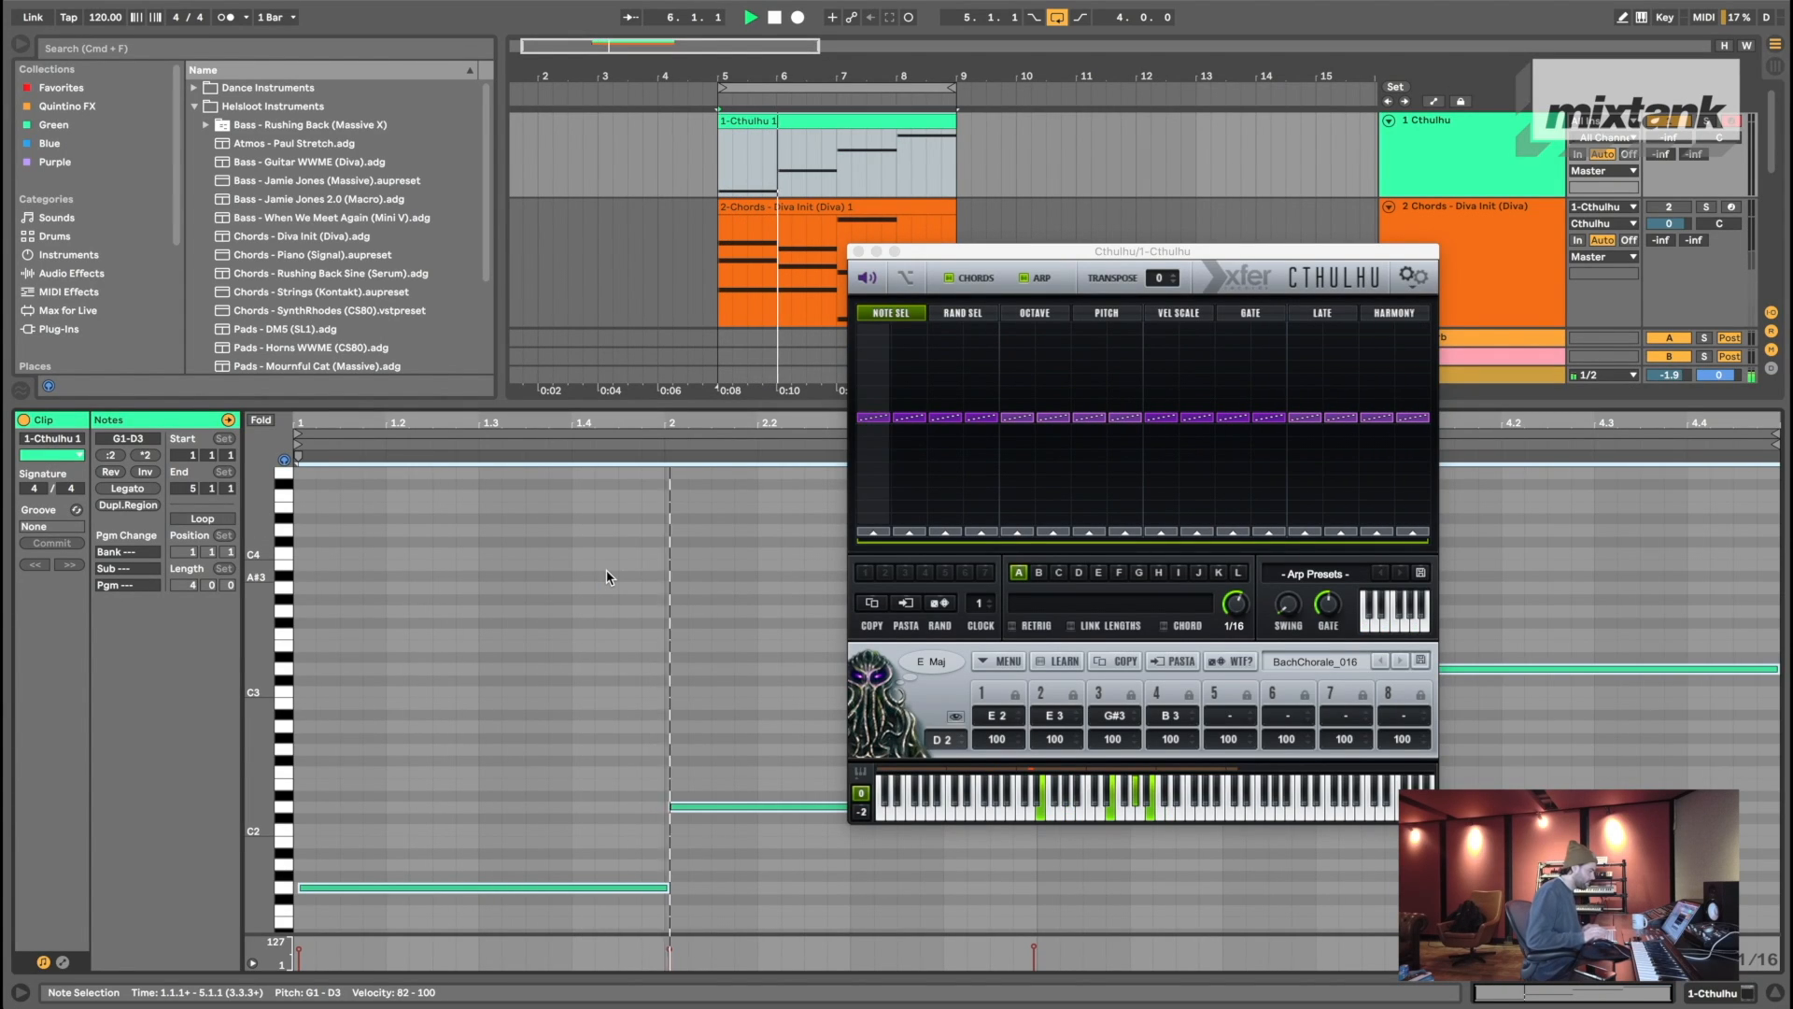
key(space)
drag(925, 248, 1349, 210)
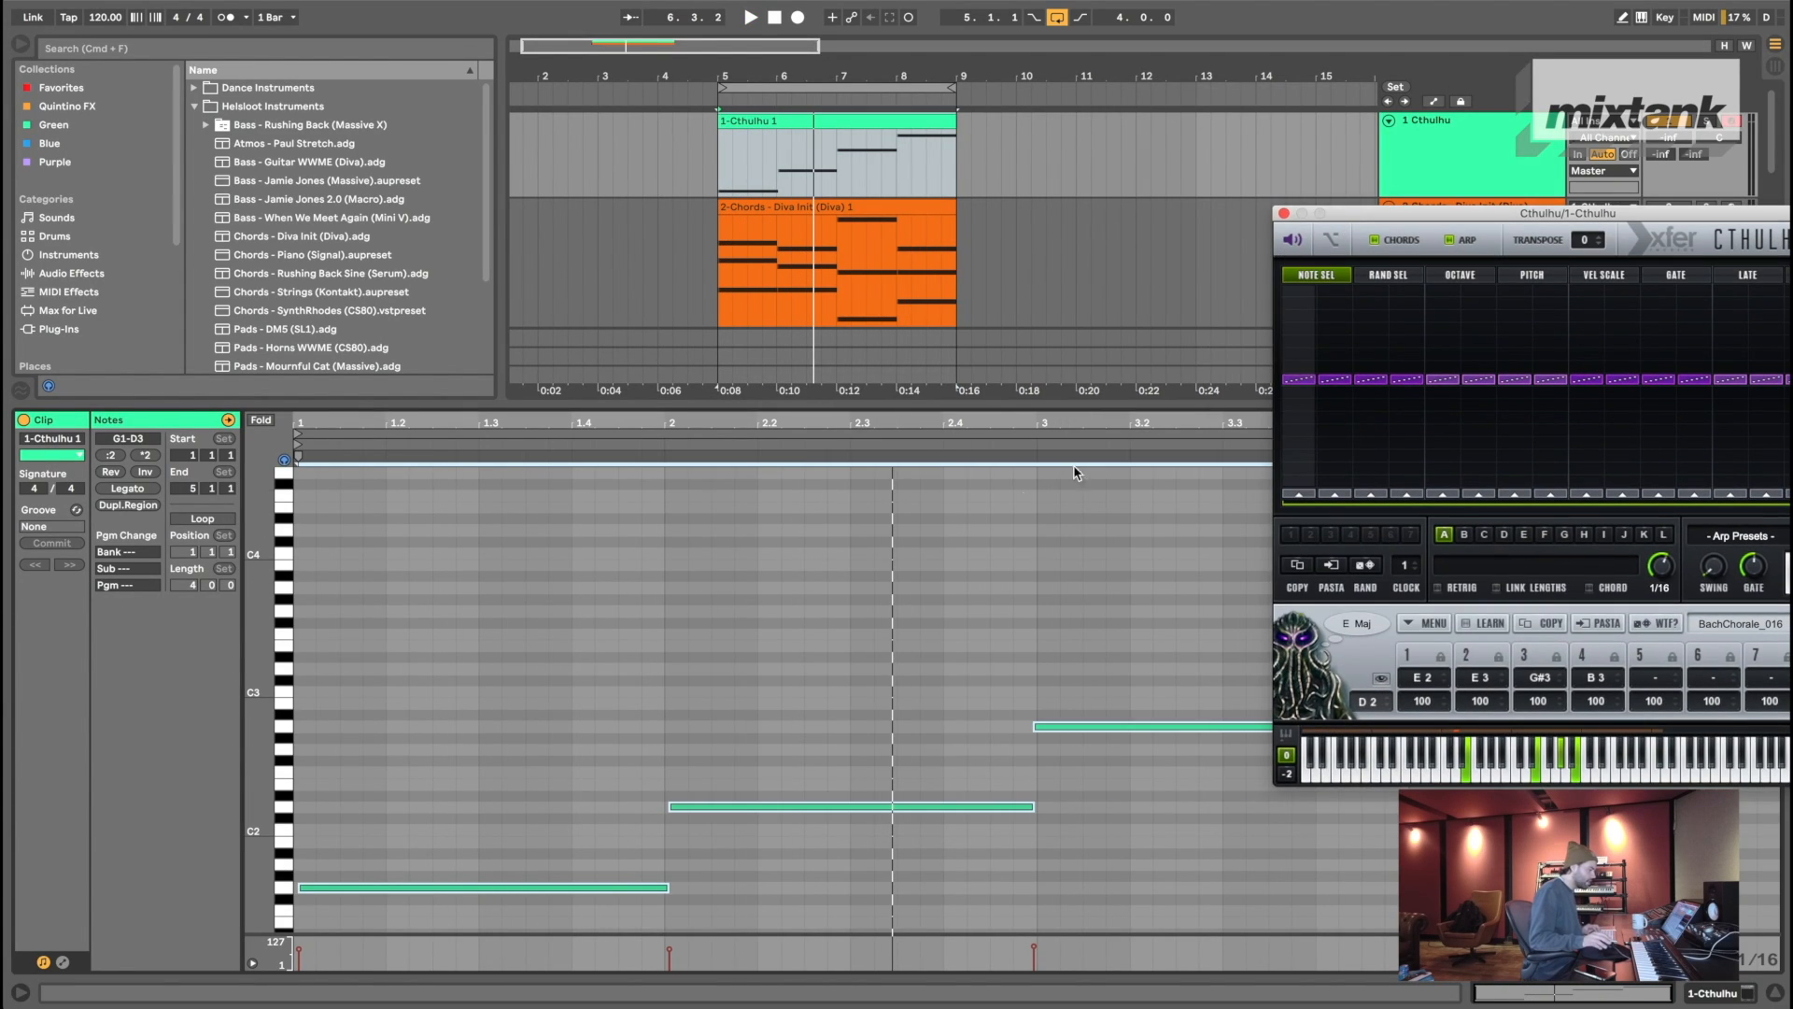
click(943, 582)
click(875, 611)
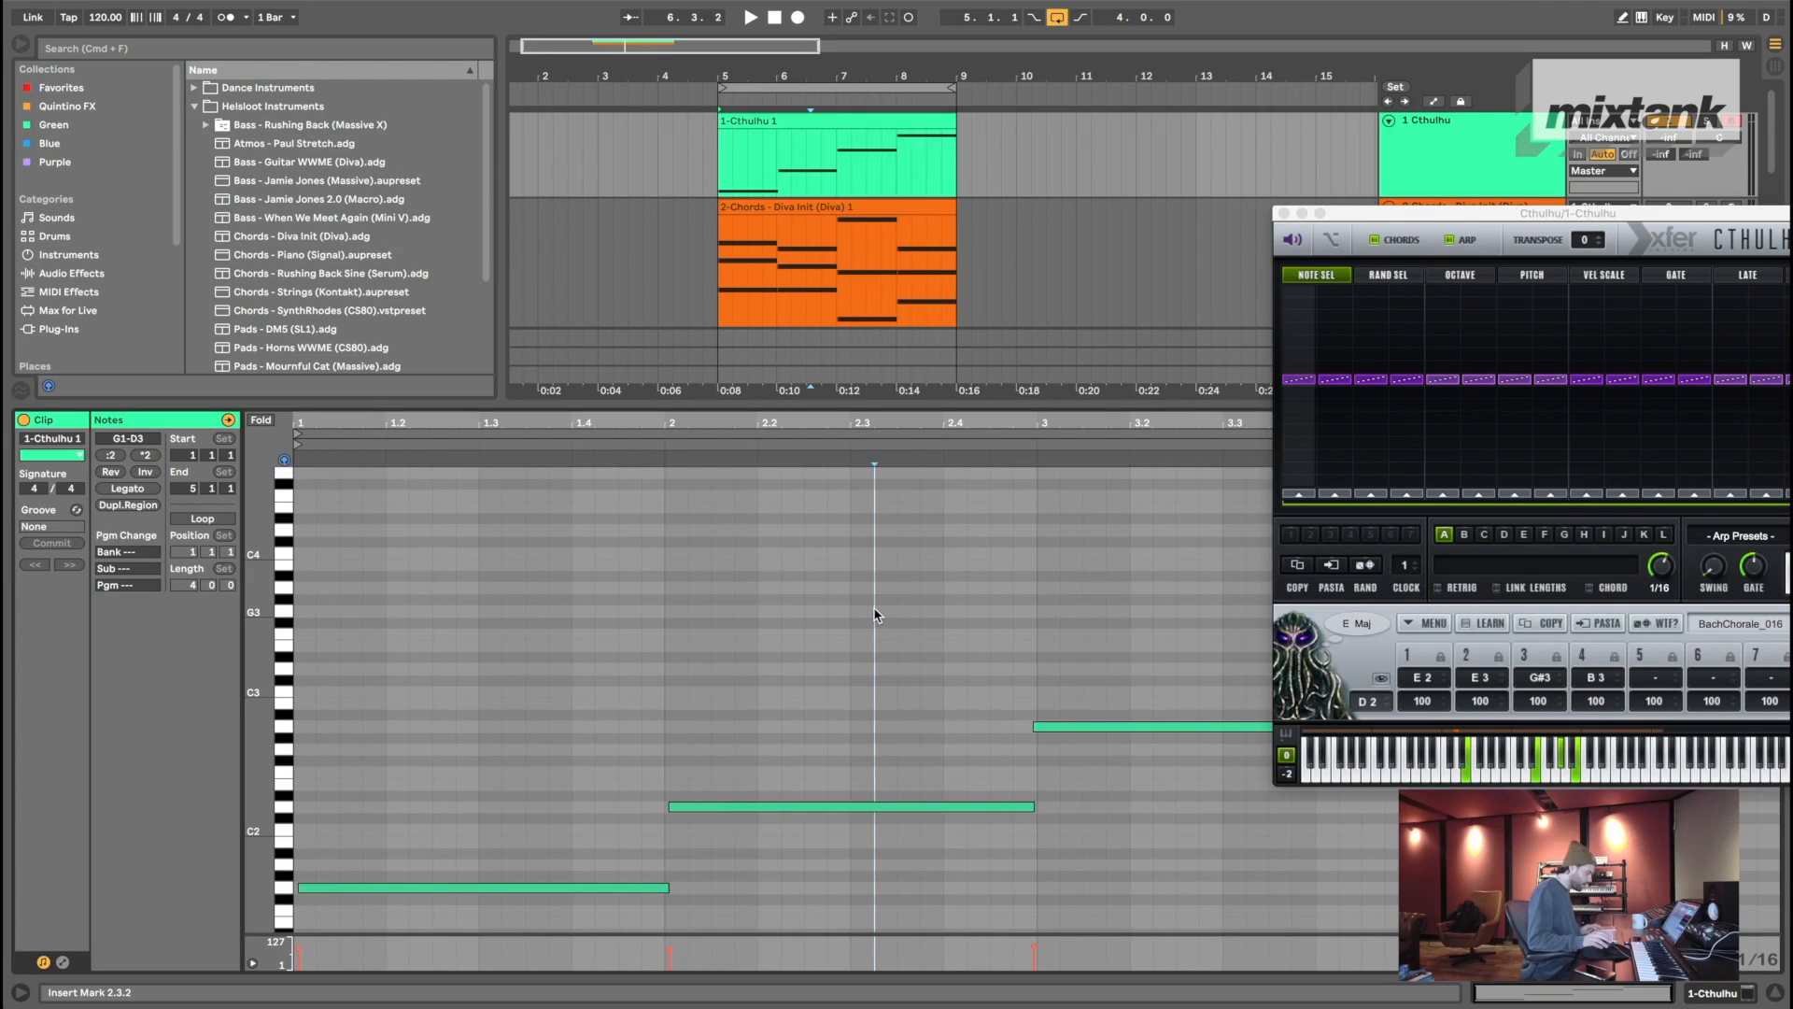
key(super+a)
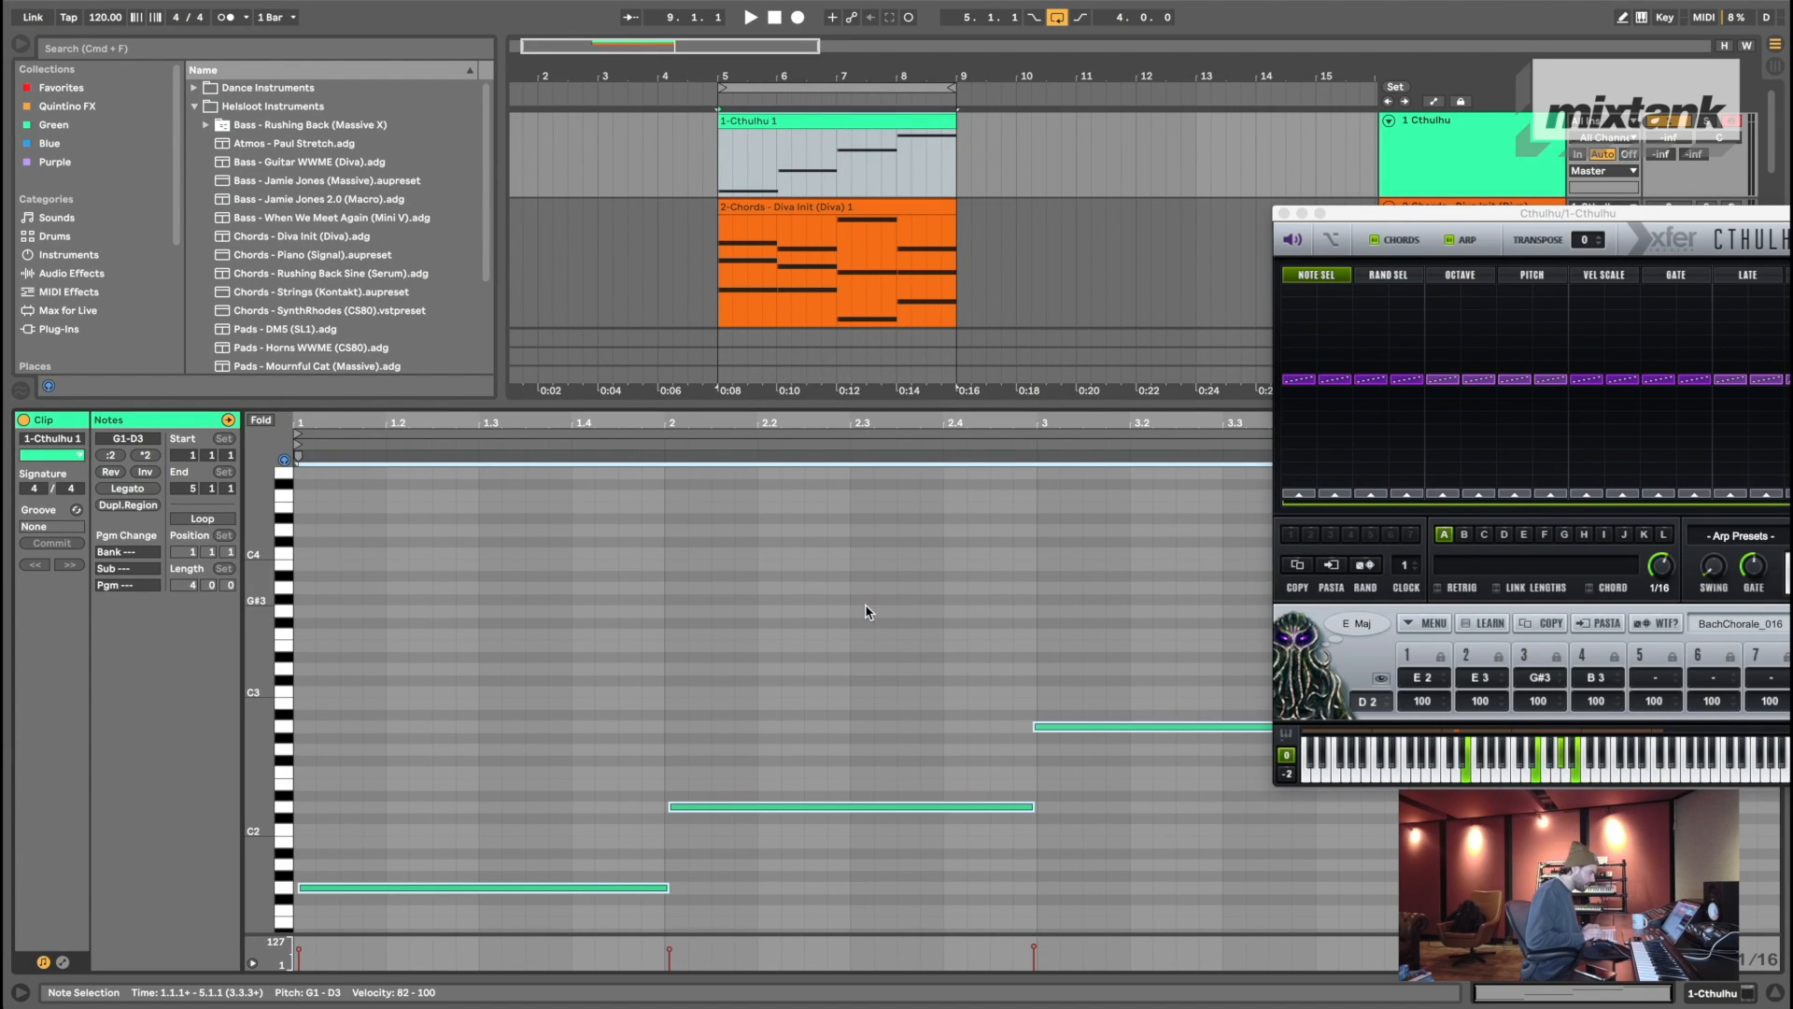
key(super+u)
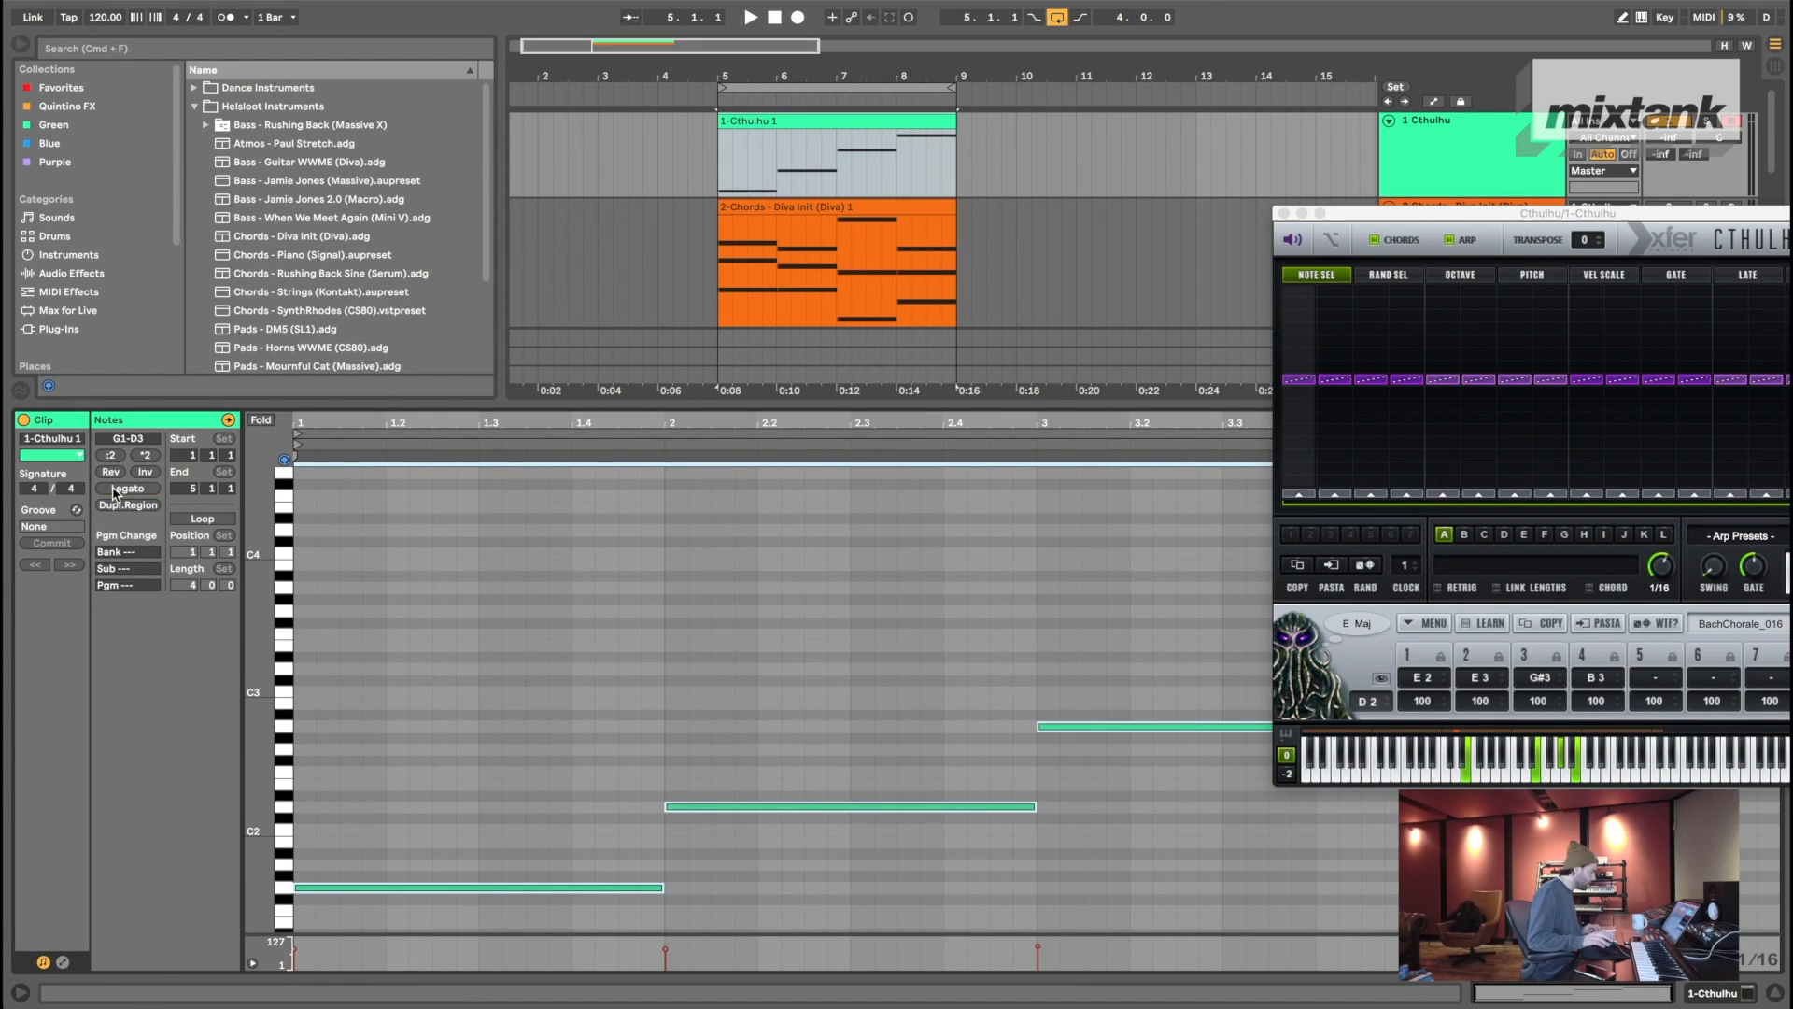
- Play the quantized Cthulhu clip from bar 5 with the arpeggiator window in view
click(741, 122)
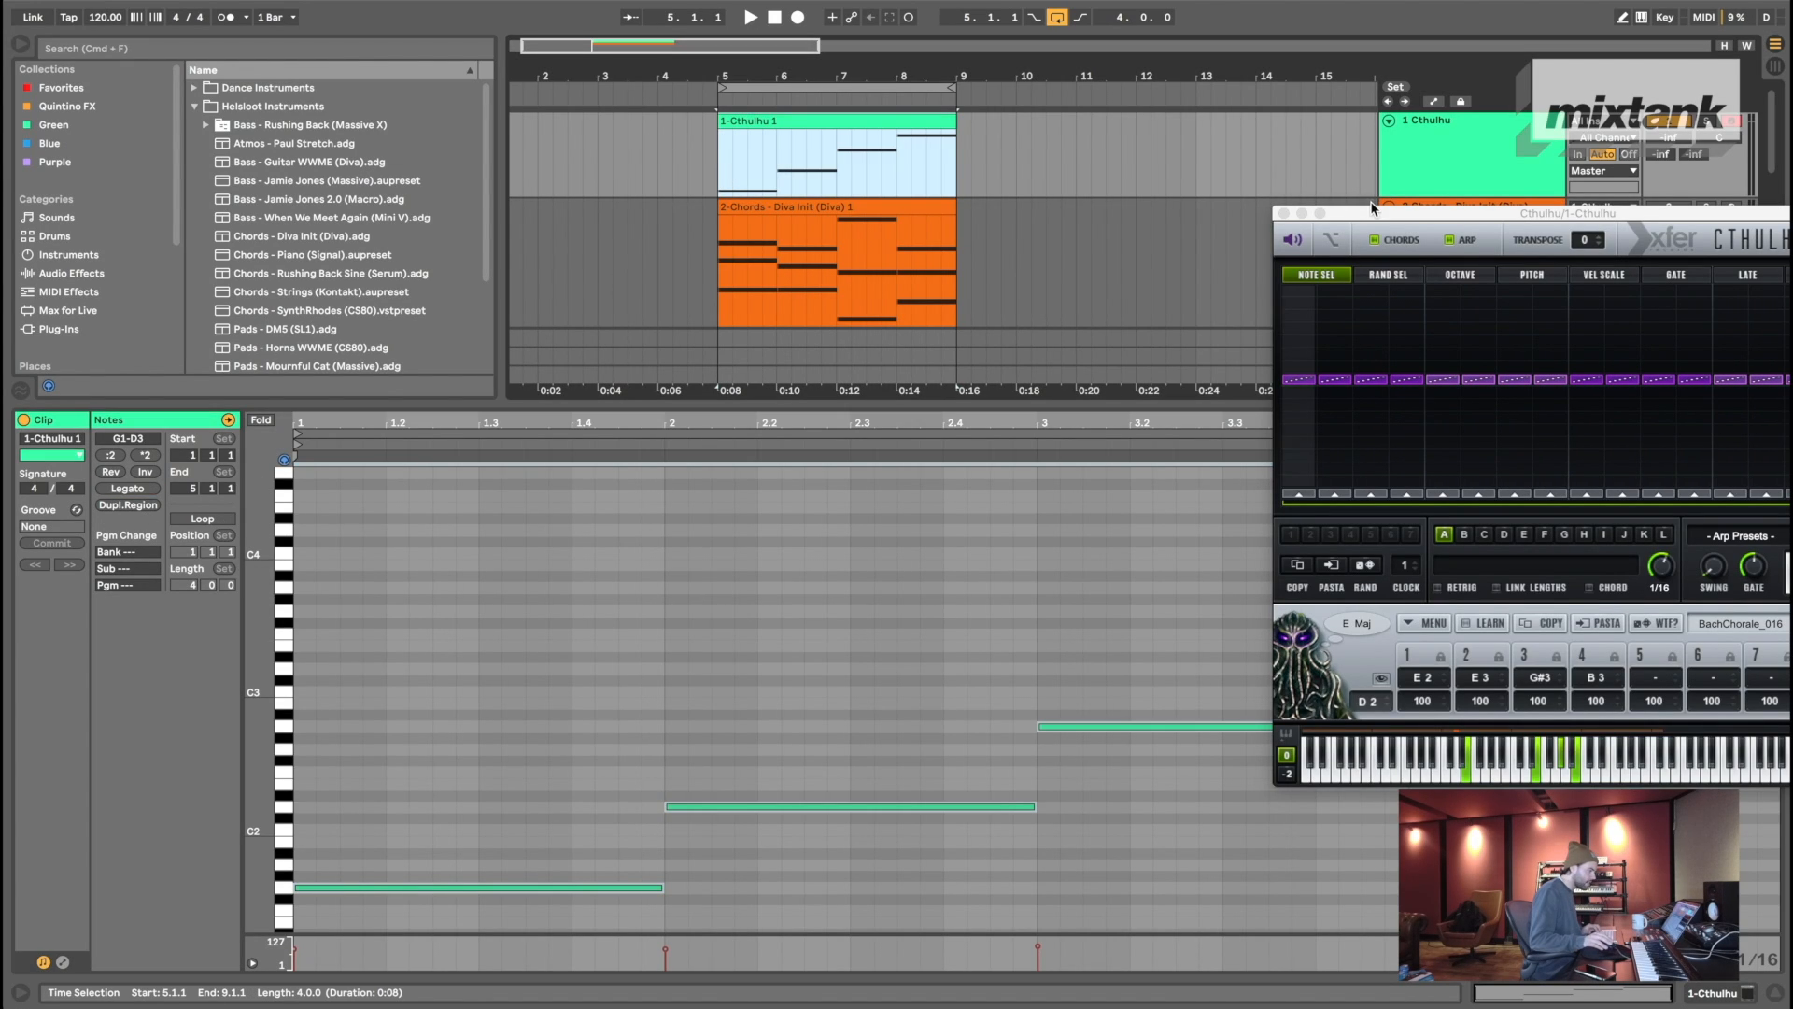
drag(1371, 208, 590, 340)
click(715, 182)
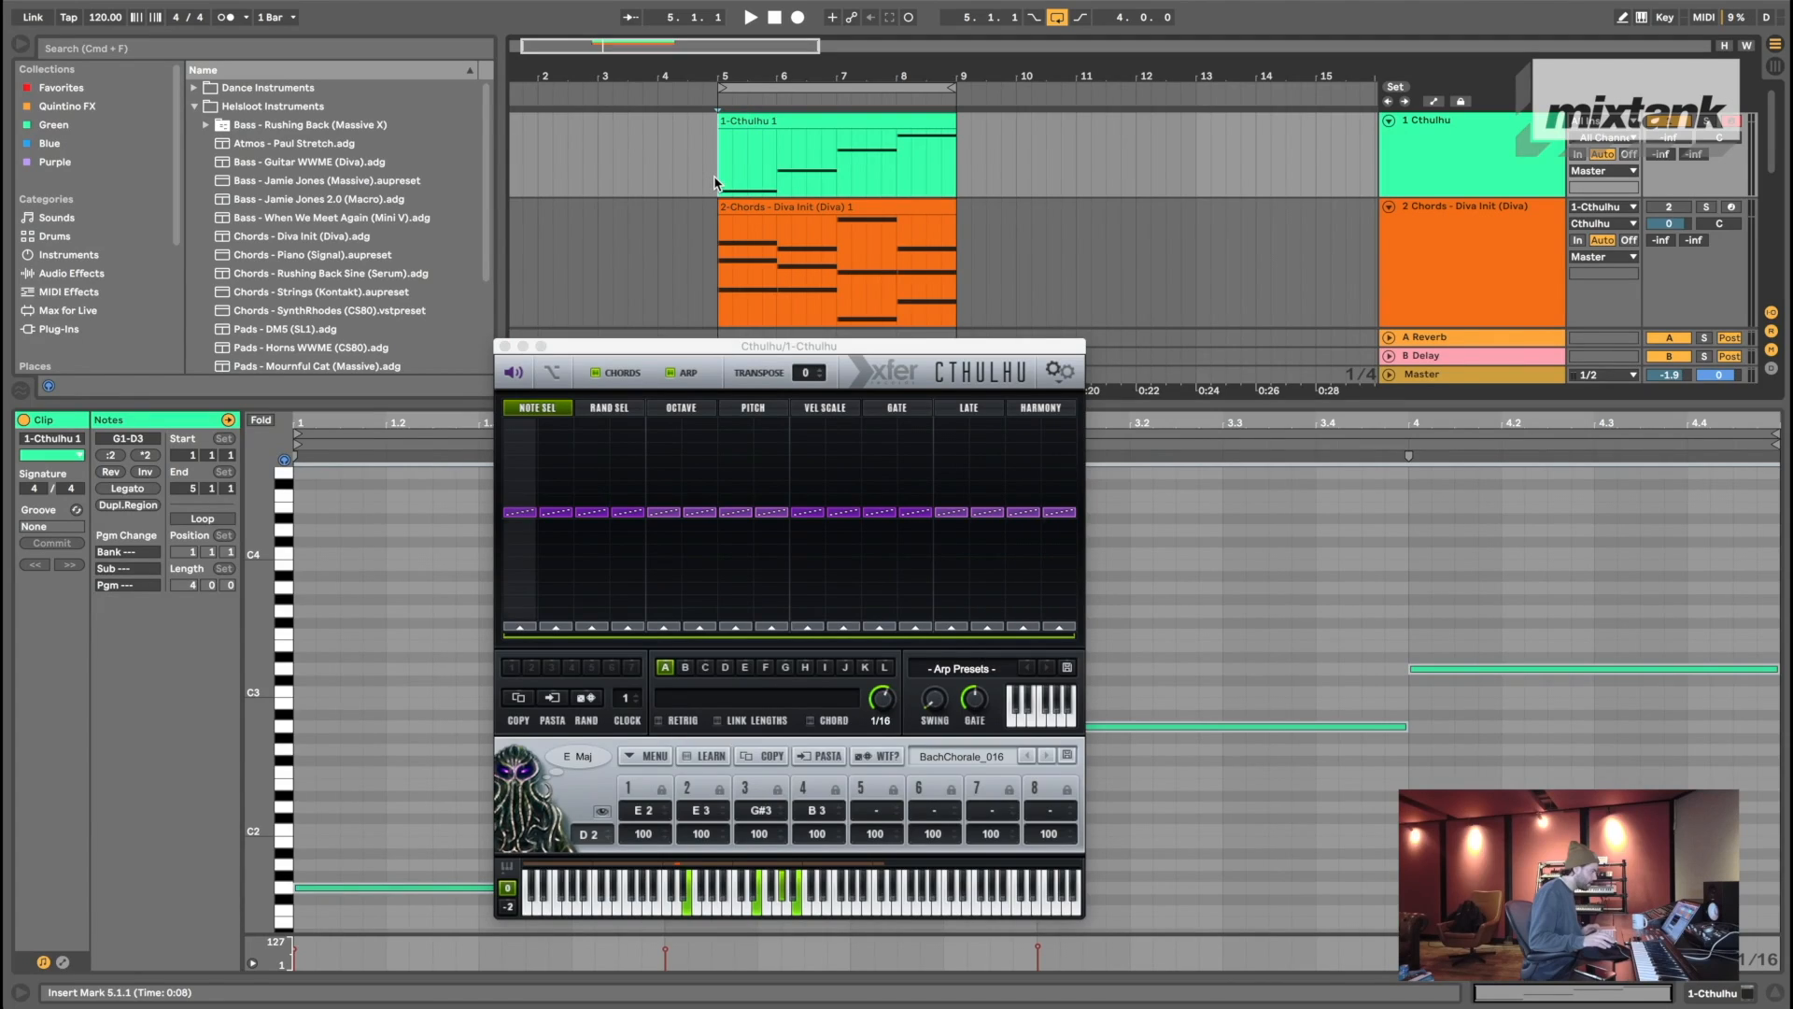
key(space)
drag(736, 349, 883, 338)
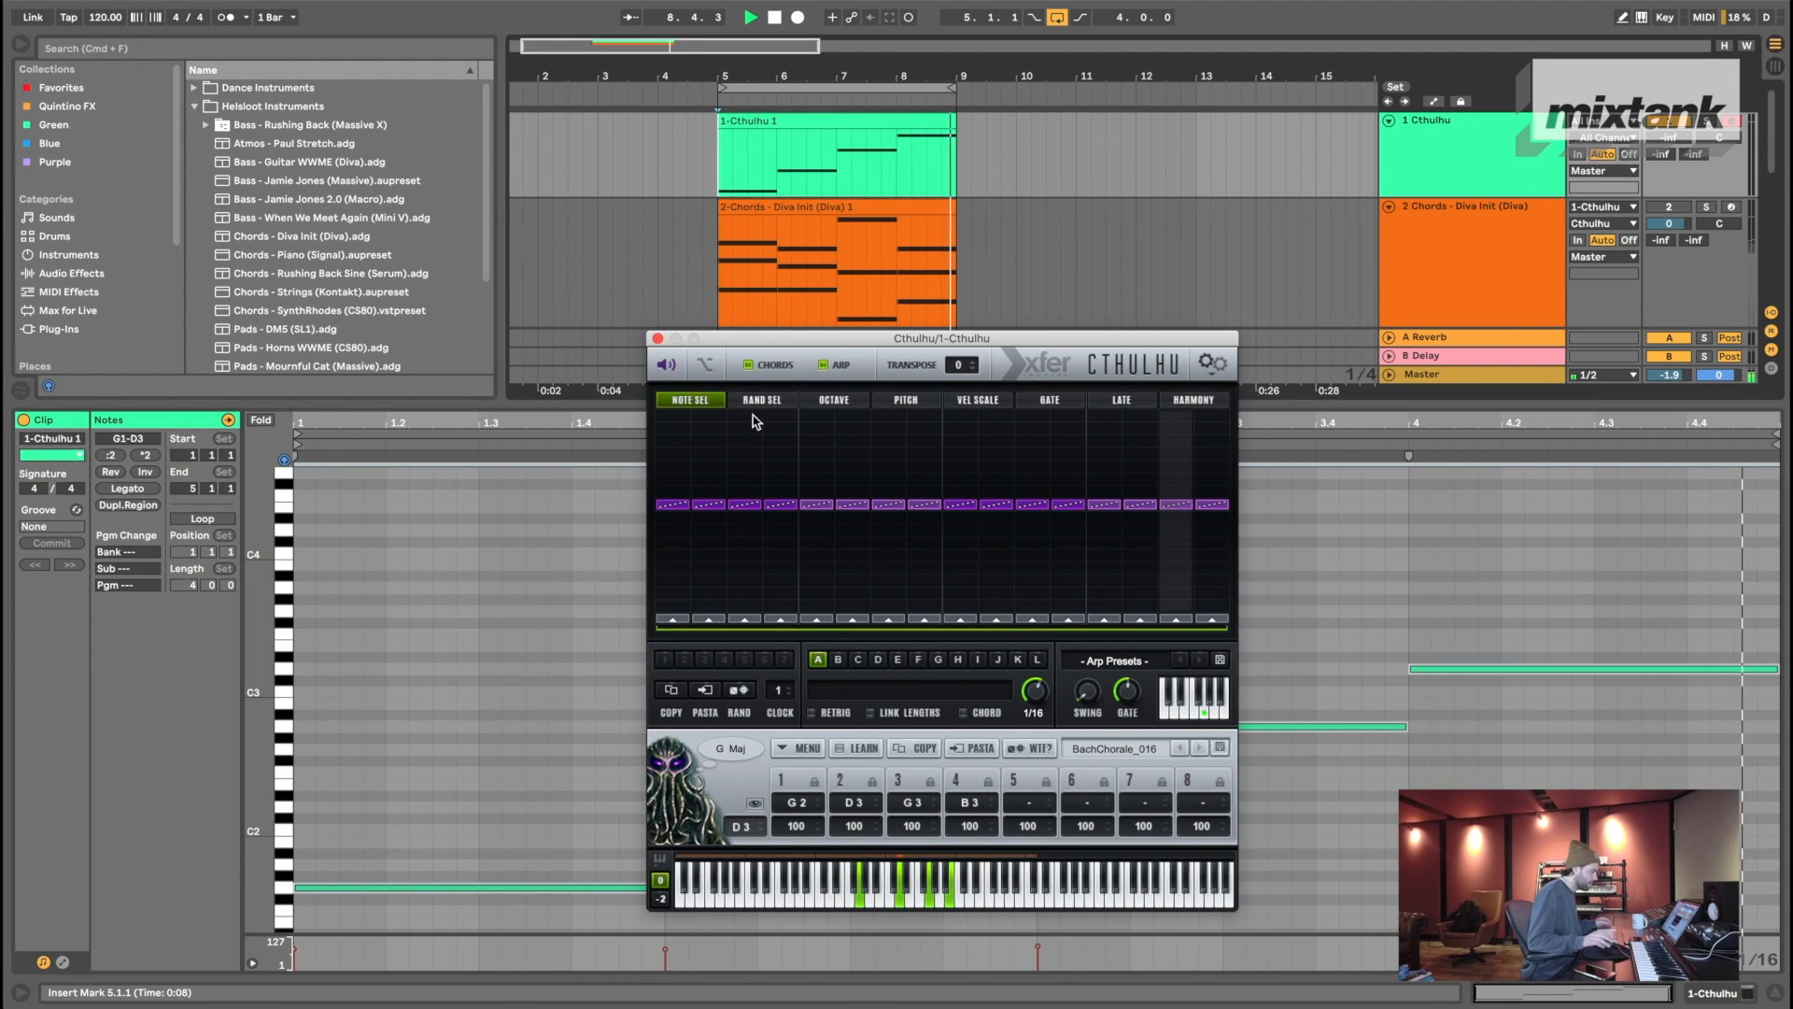
drag(897, 338, 1161, 198)
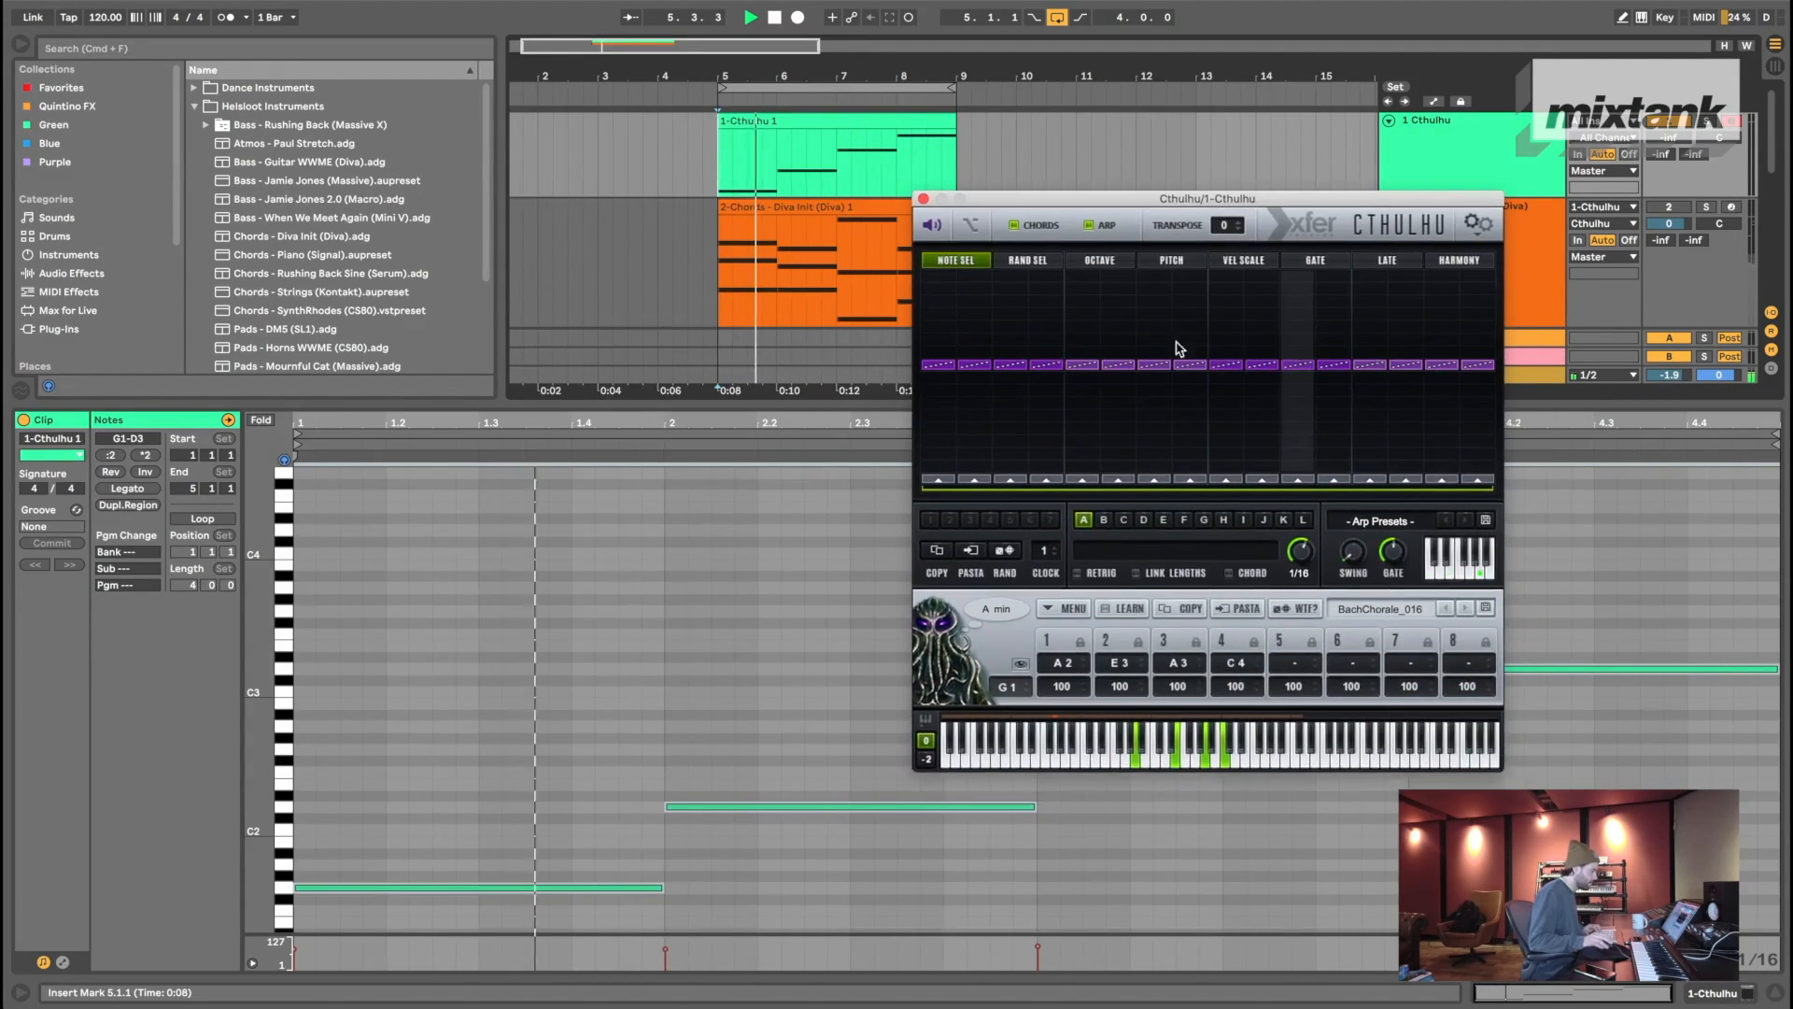
- Stop playback, select the first-bar G1 note, and raise Cthulhu's second Note Sel step one level and its fourth two levels
click(796, 580)
click(598, 888)
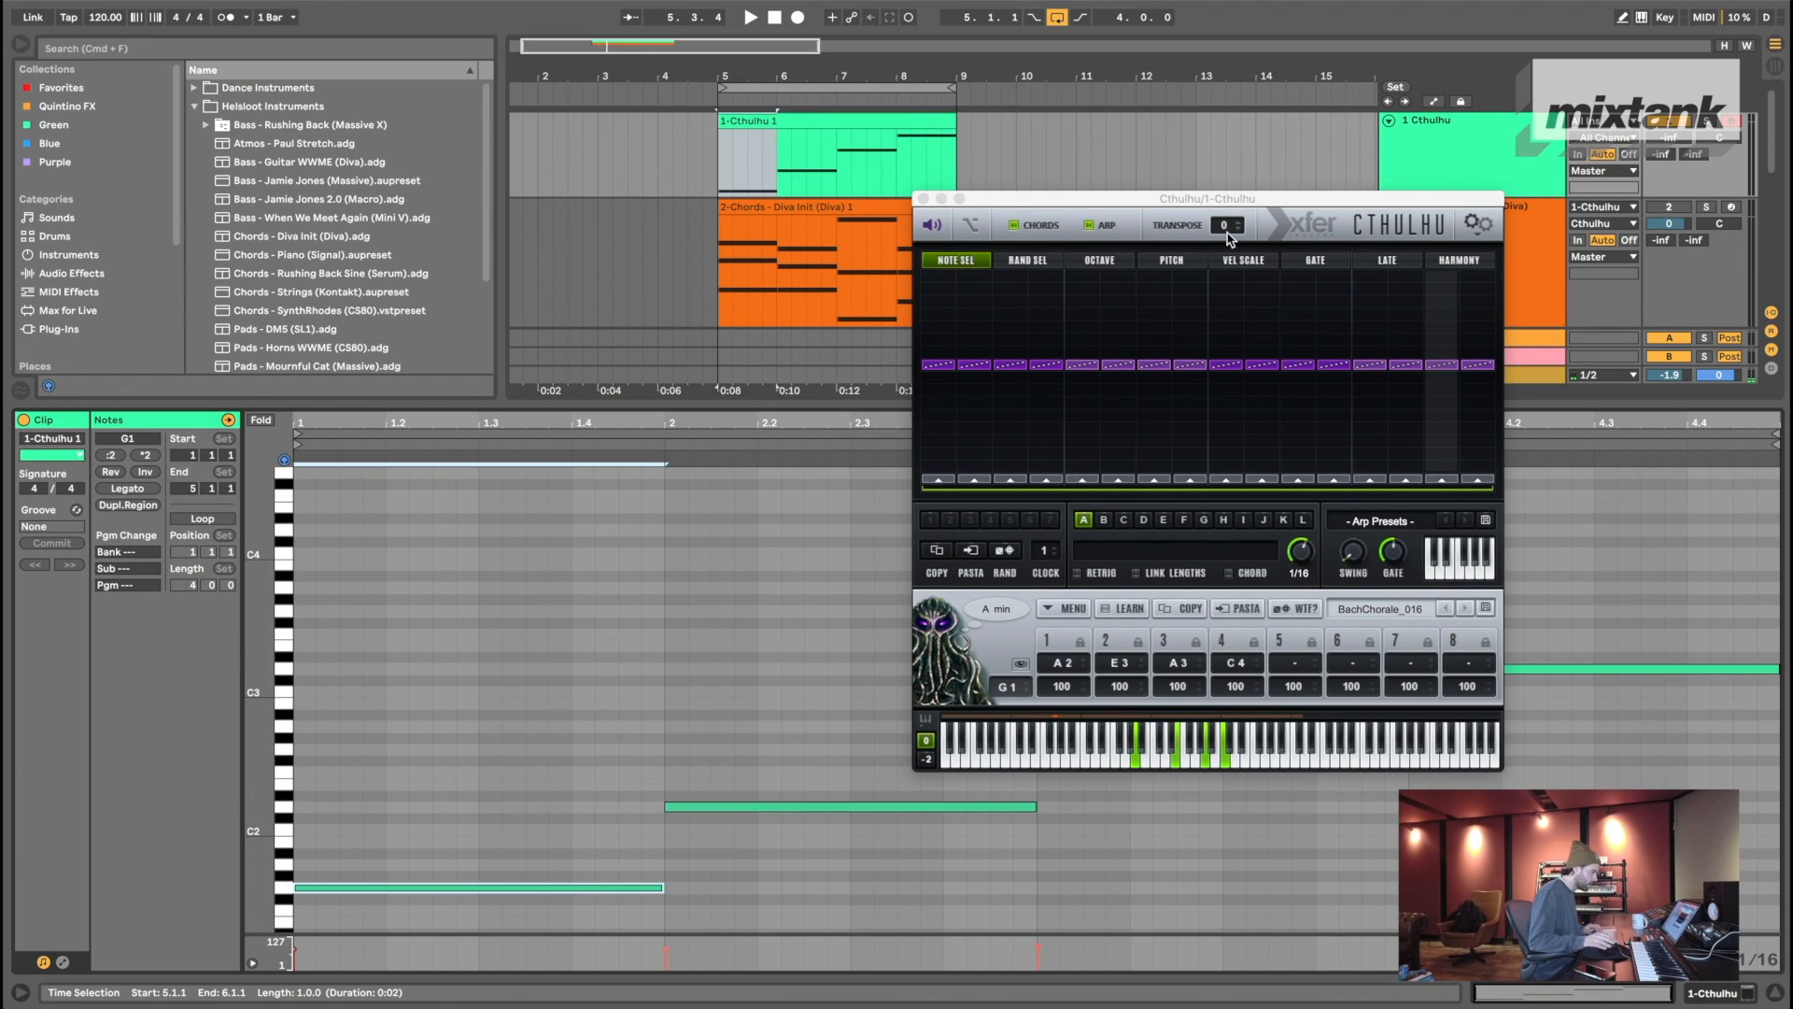
drag(1201, 198, 897, 201)
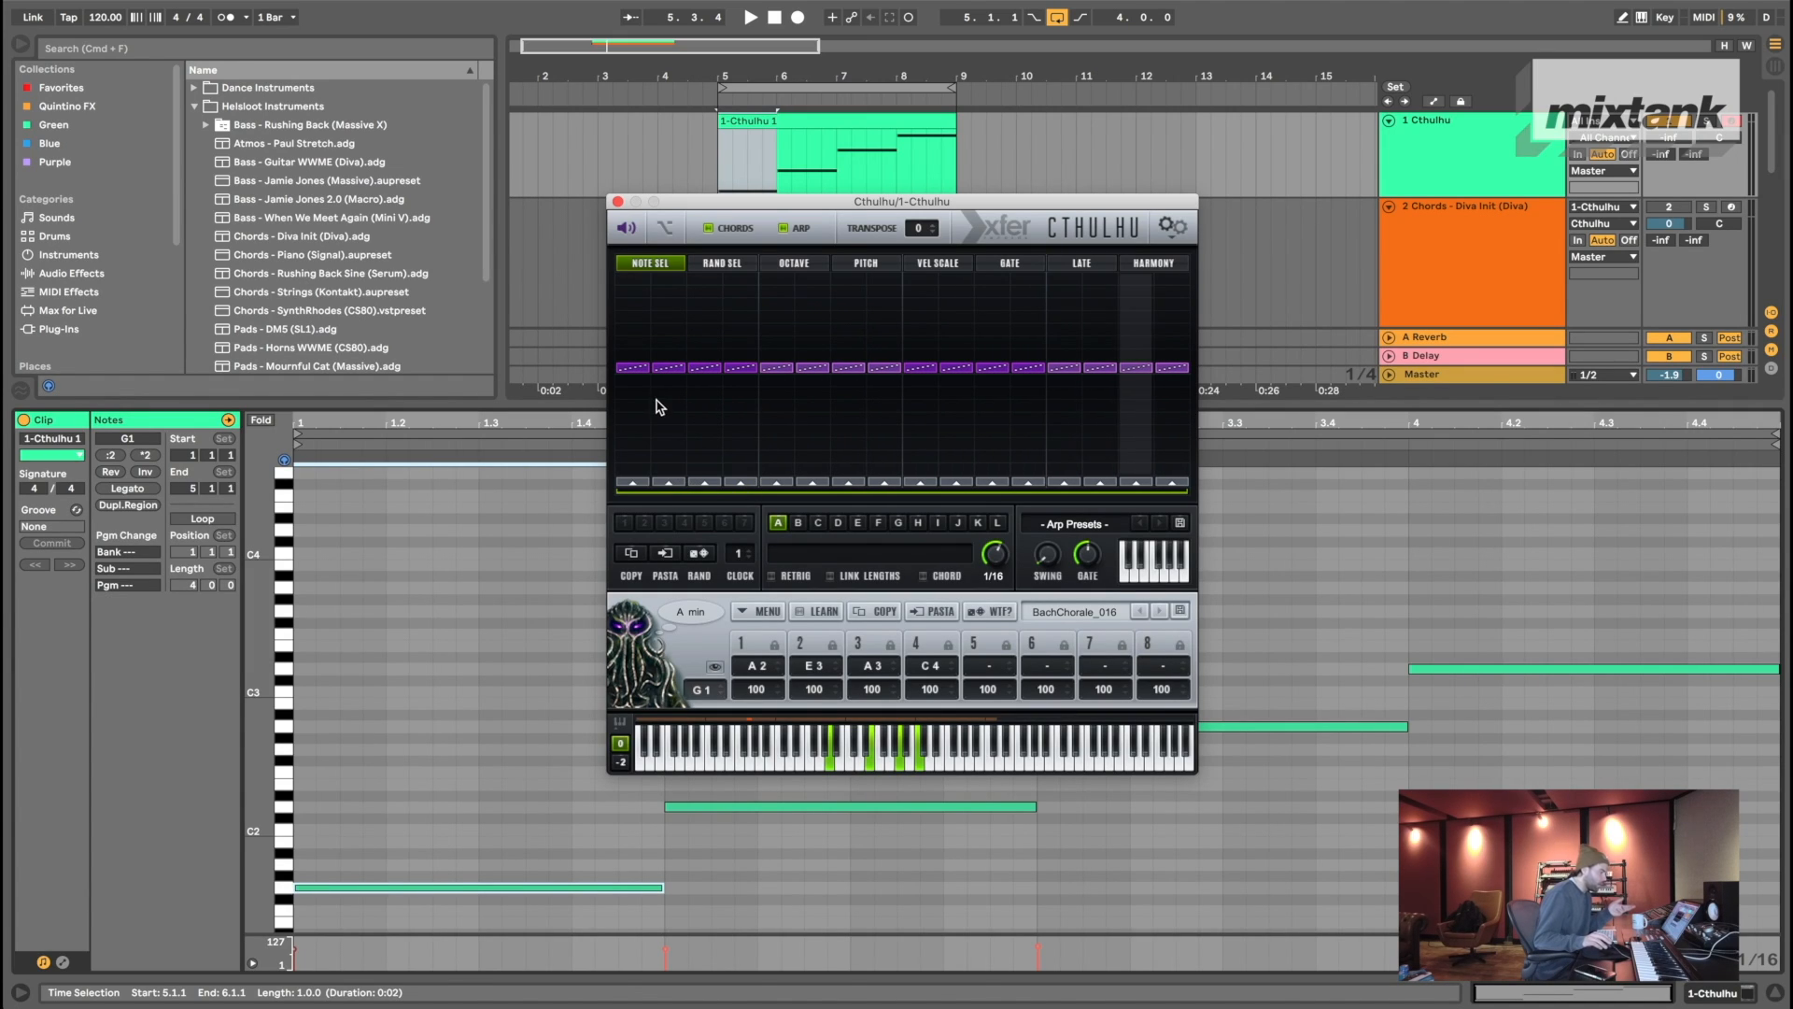
drag(657, 371, 744, 349)
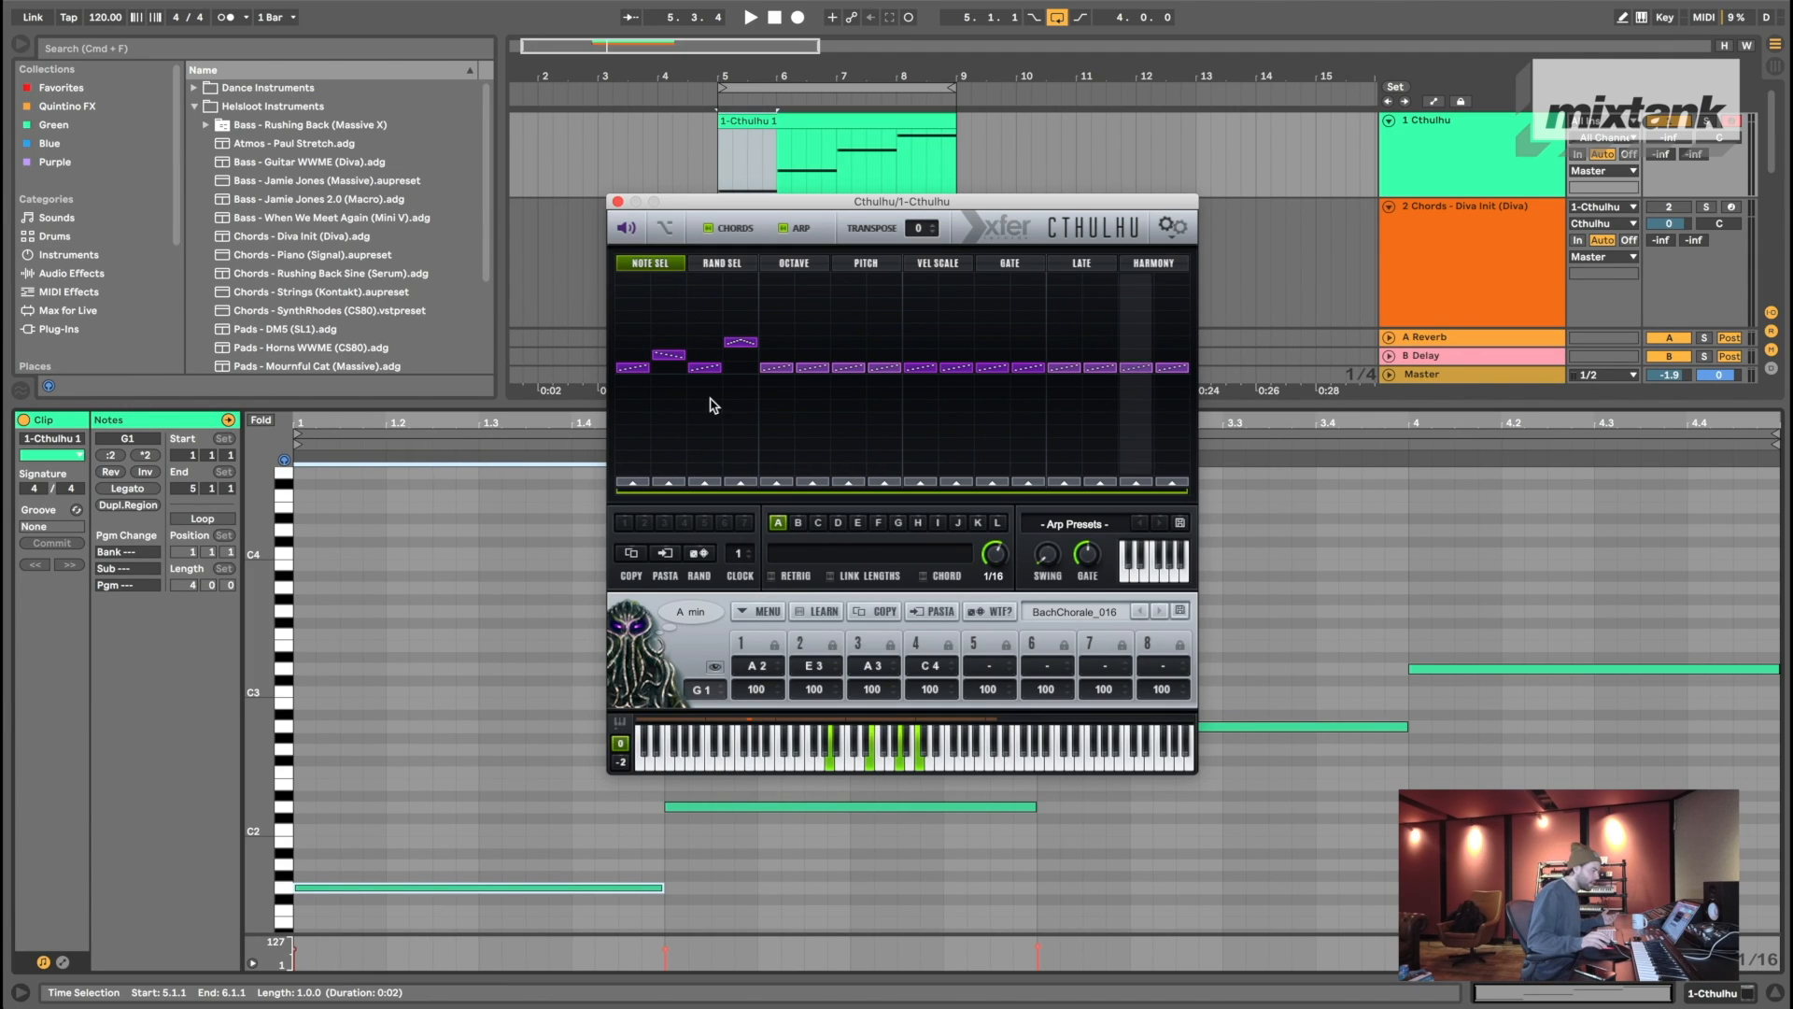
- Raise Cthulhu's Note Sel steps 5 to 16 into a rising and falling contour that peaks at step 9 and ends low at step 16
drag(669, 371, 888, 306)
click(779, 330)
click(847, 339)
click(923, 290)
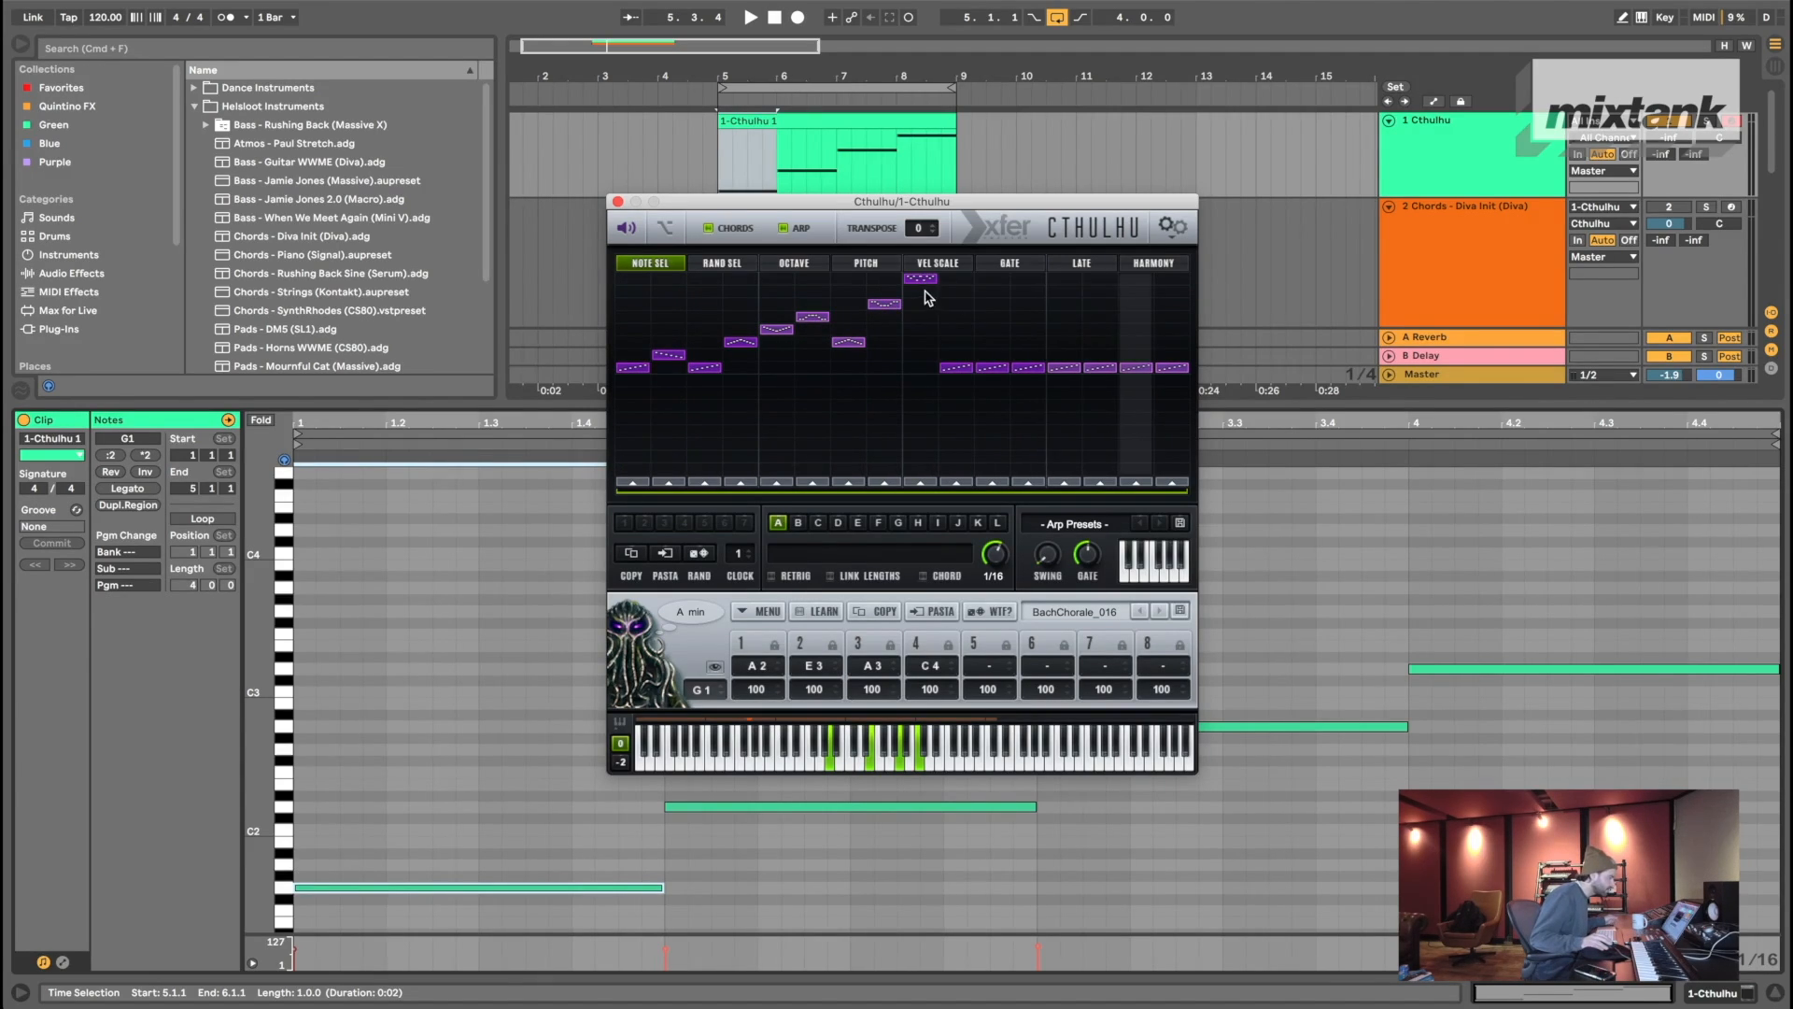
click(956, 316)
click(992, 342)
click(1028, 329)
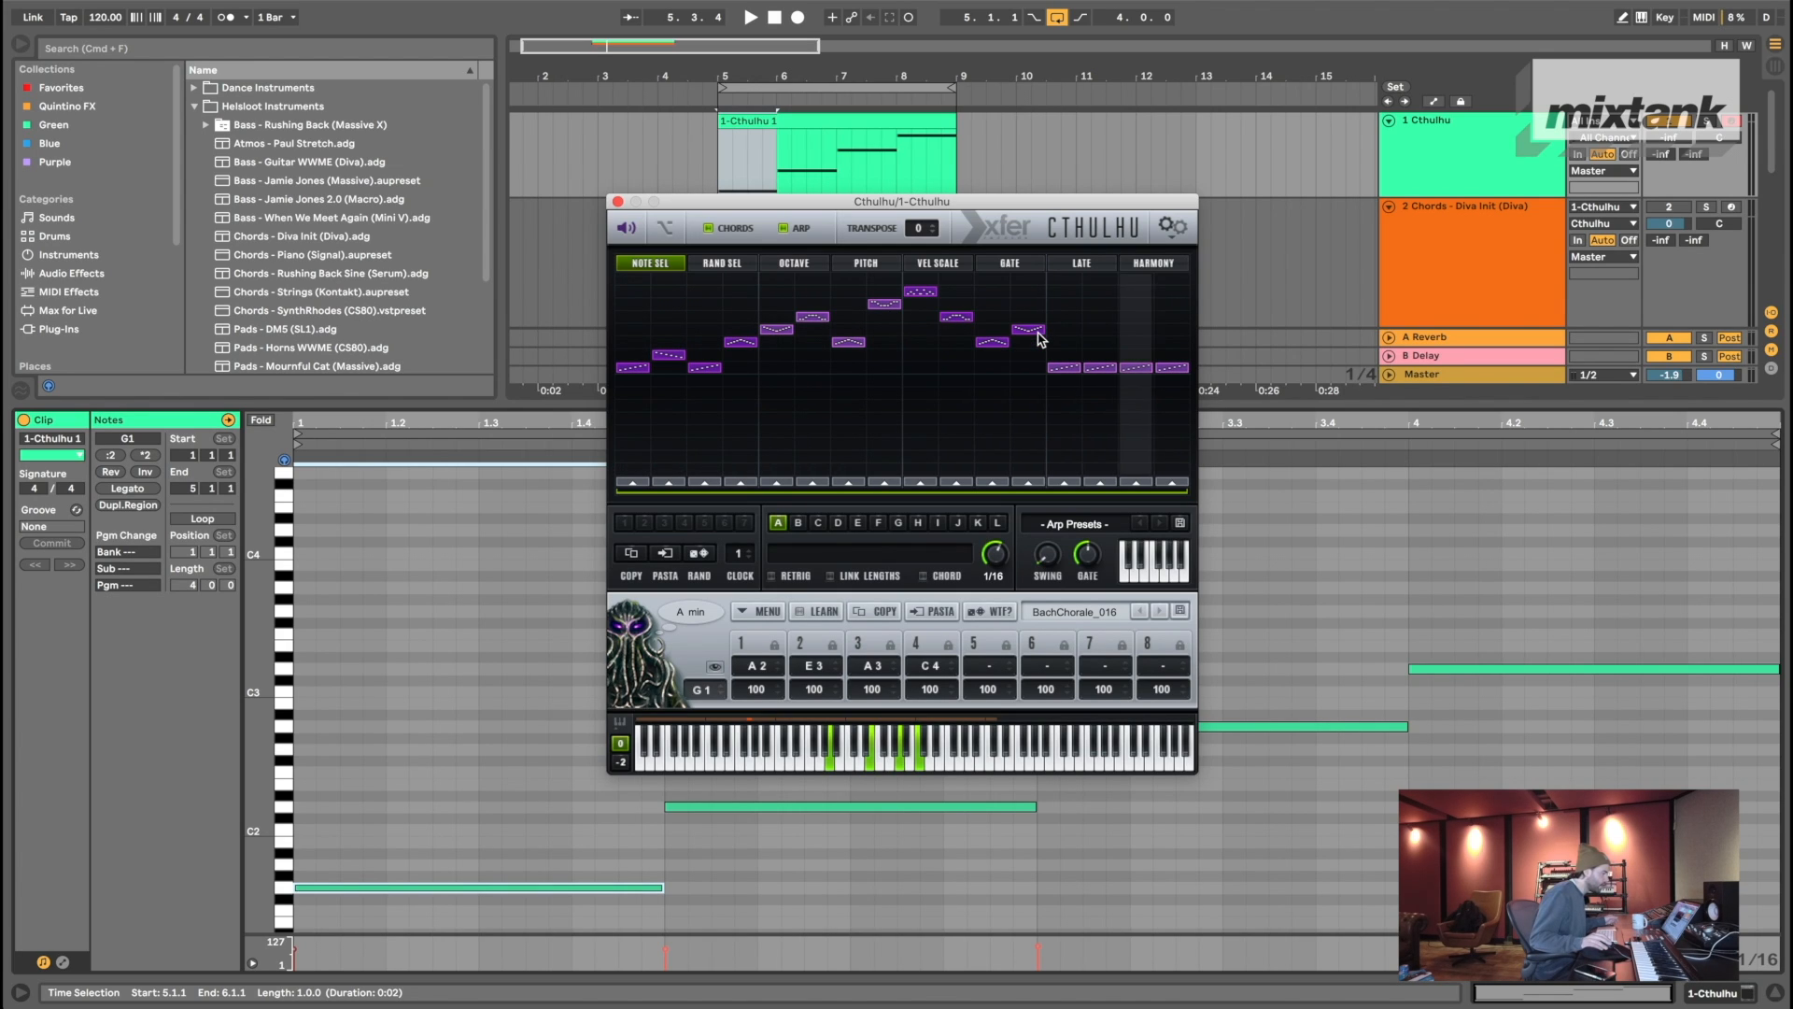
click(1064, 317)
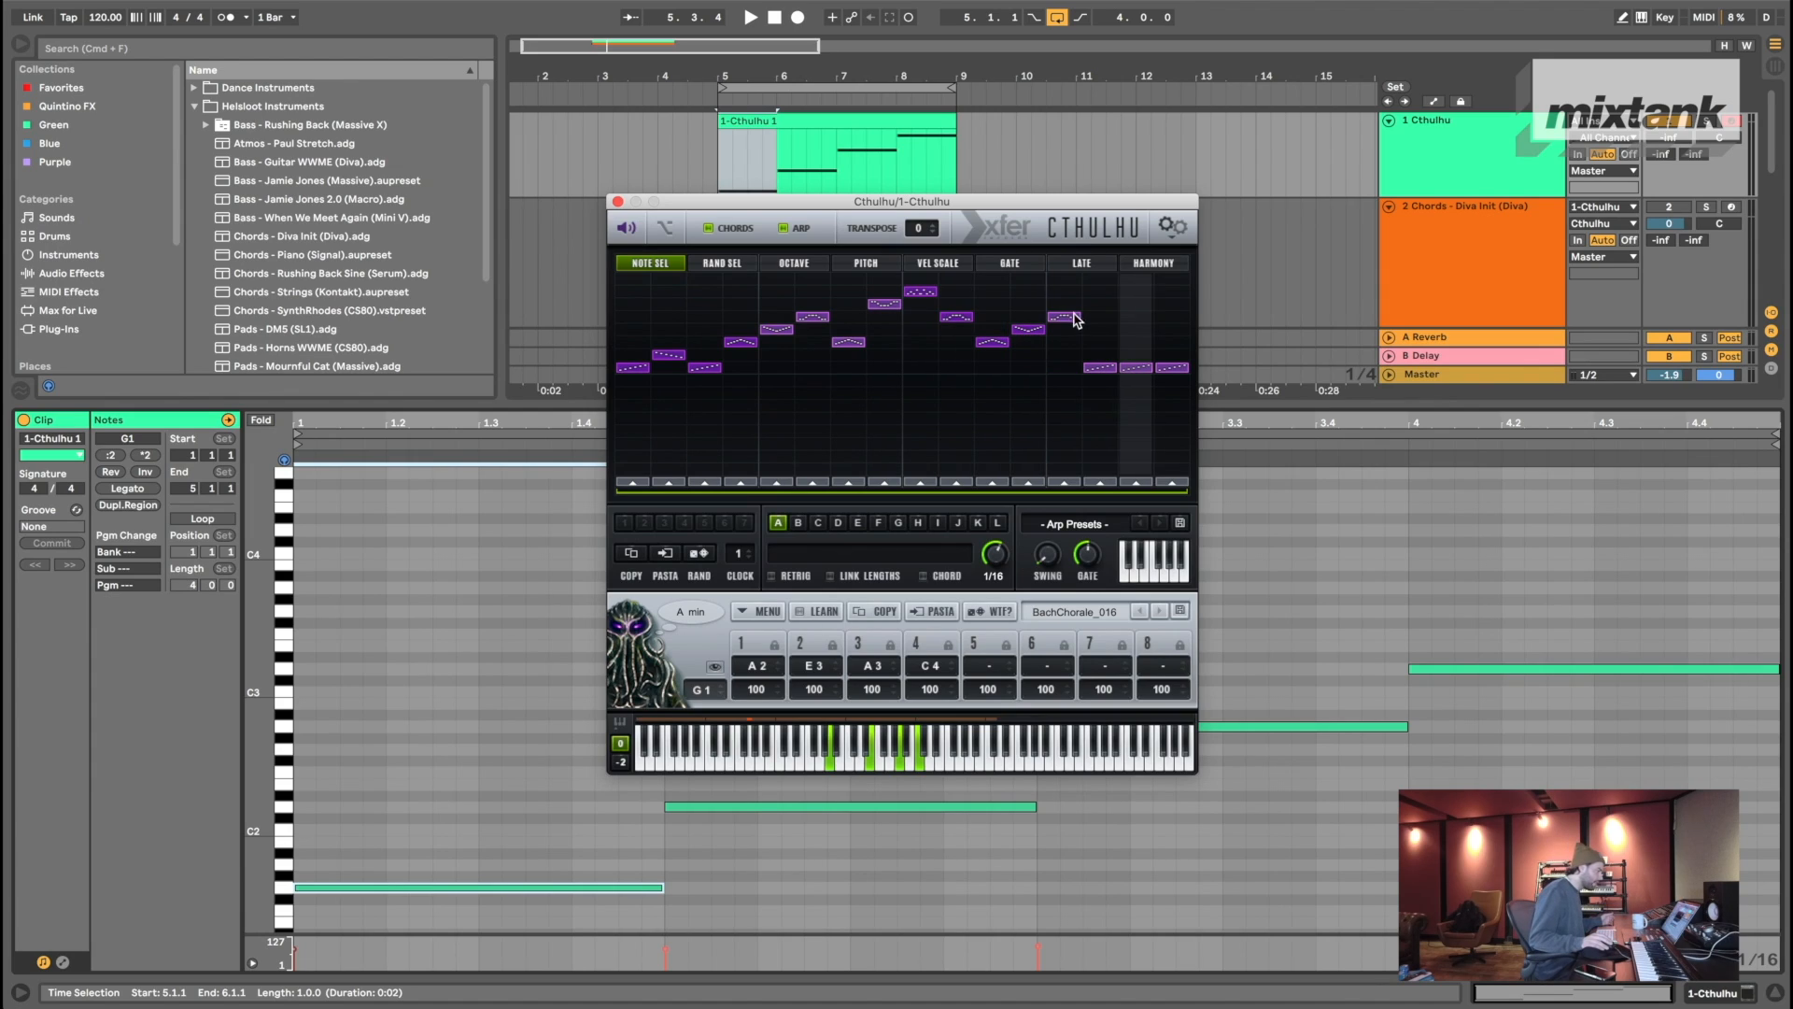
click(1100, 328)
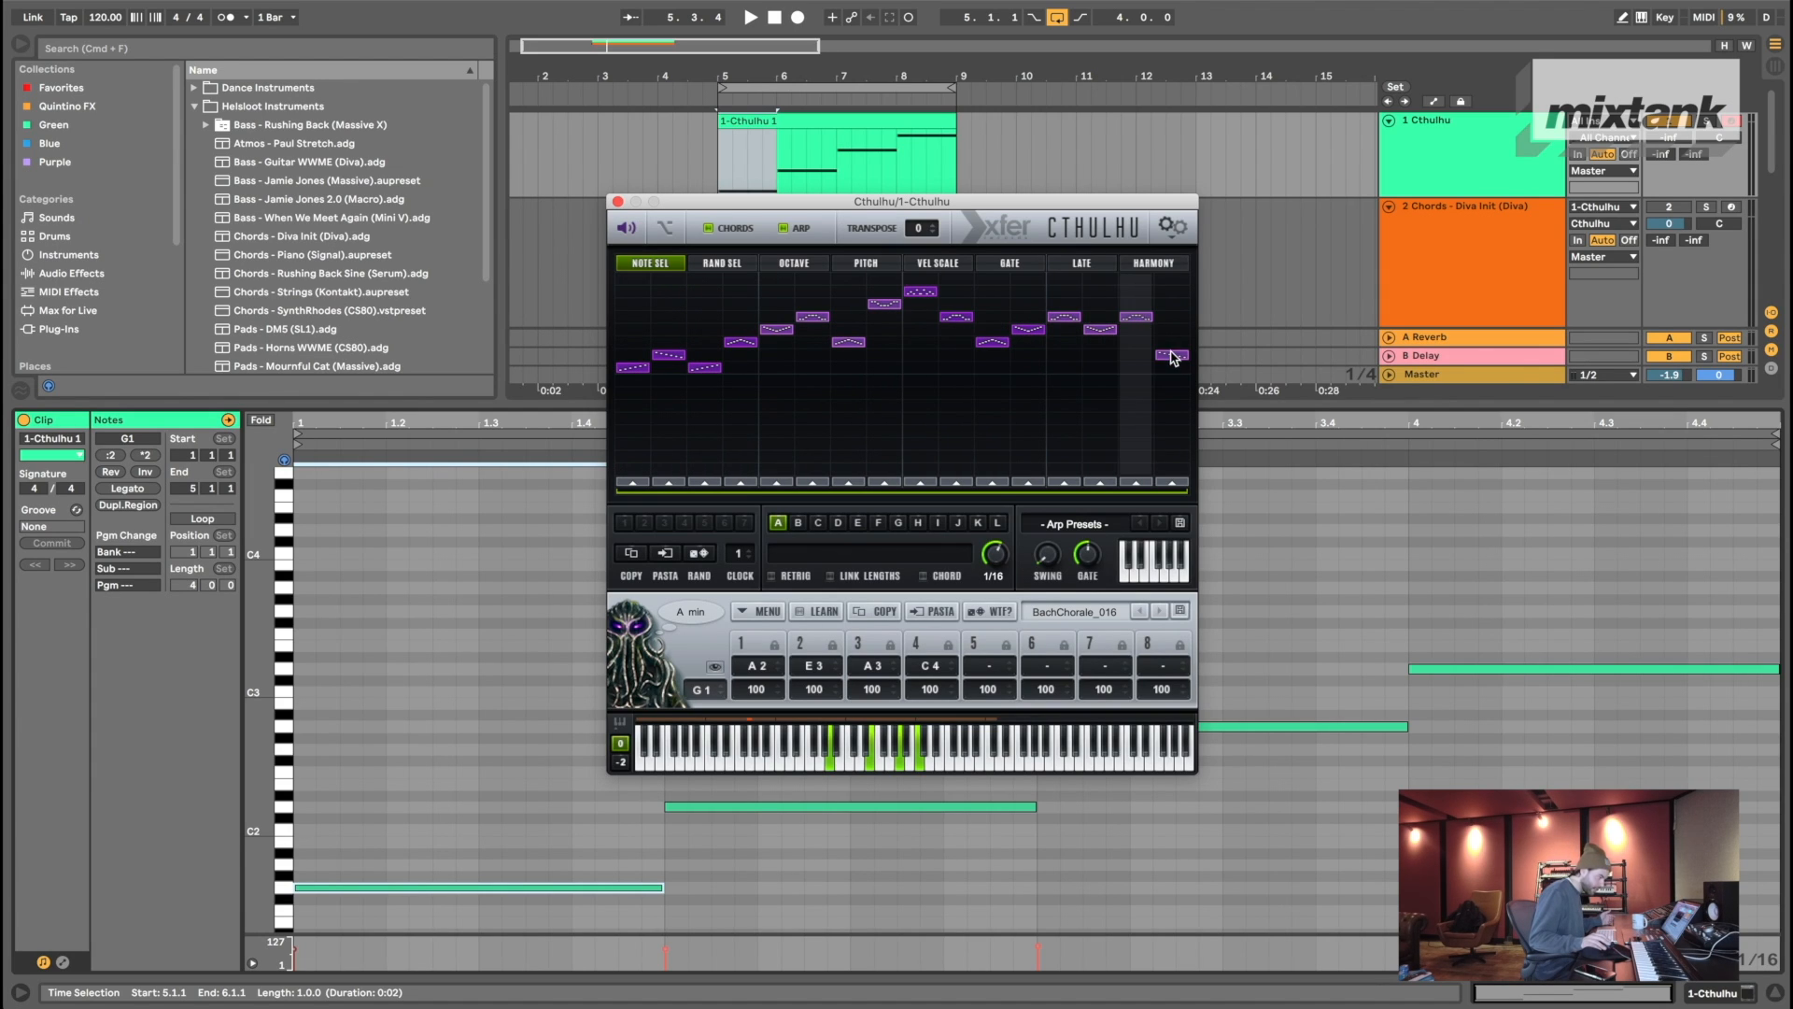
- Play the loop from bar 5 to hear the new Note Sel contour, keeping the Cthulhu window in view
drag(937, 209, 975, 194)
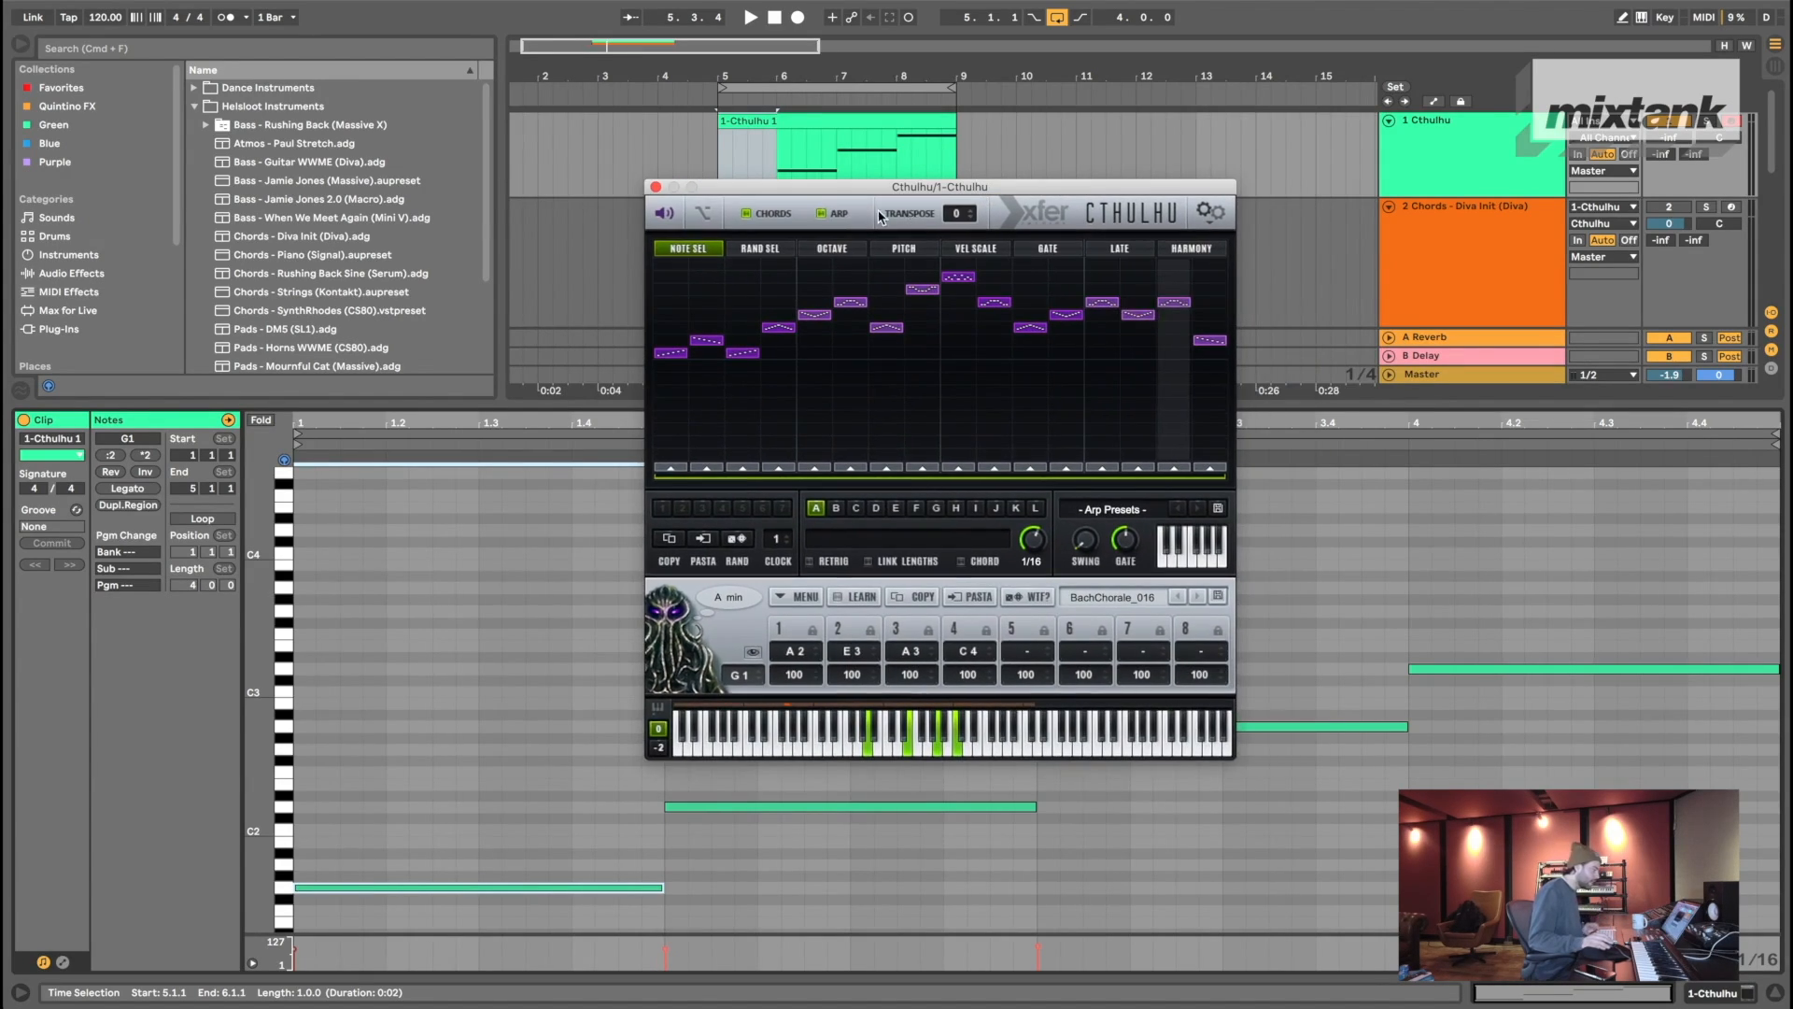
drag(758, 188, 783, 205)
click(717, 174)
key(space)
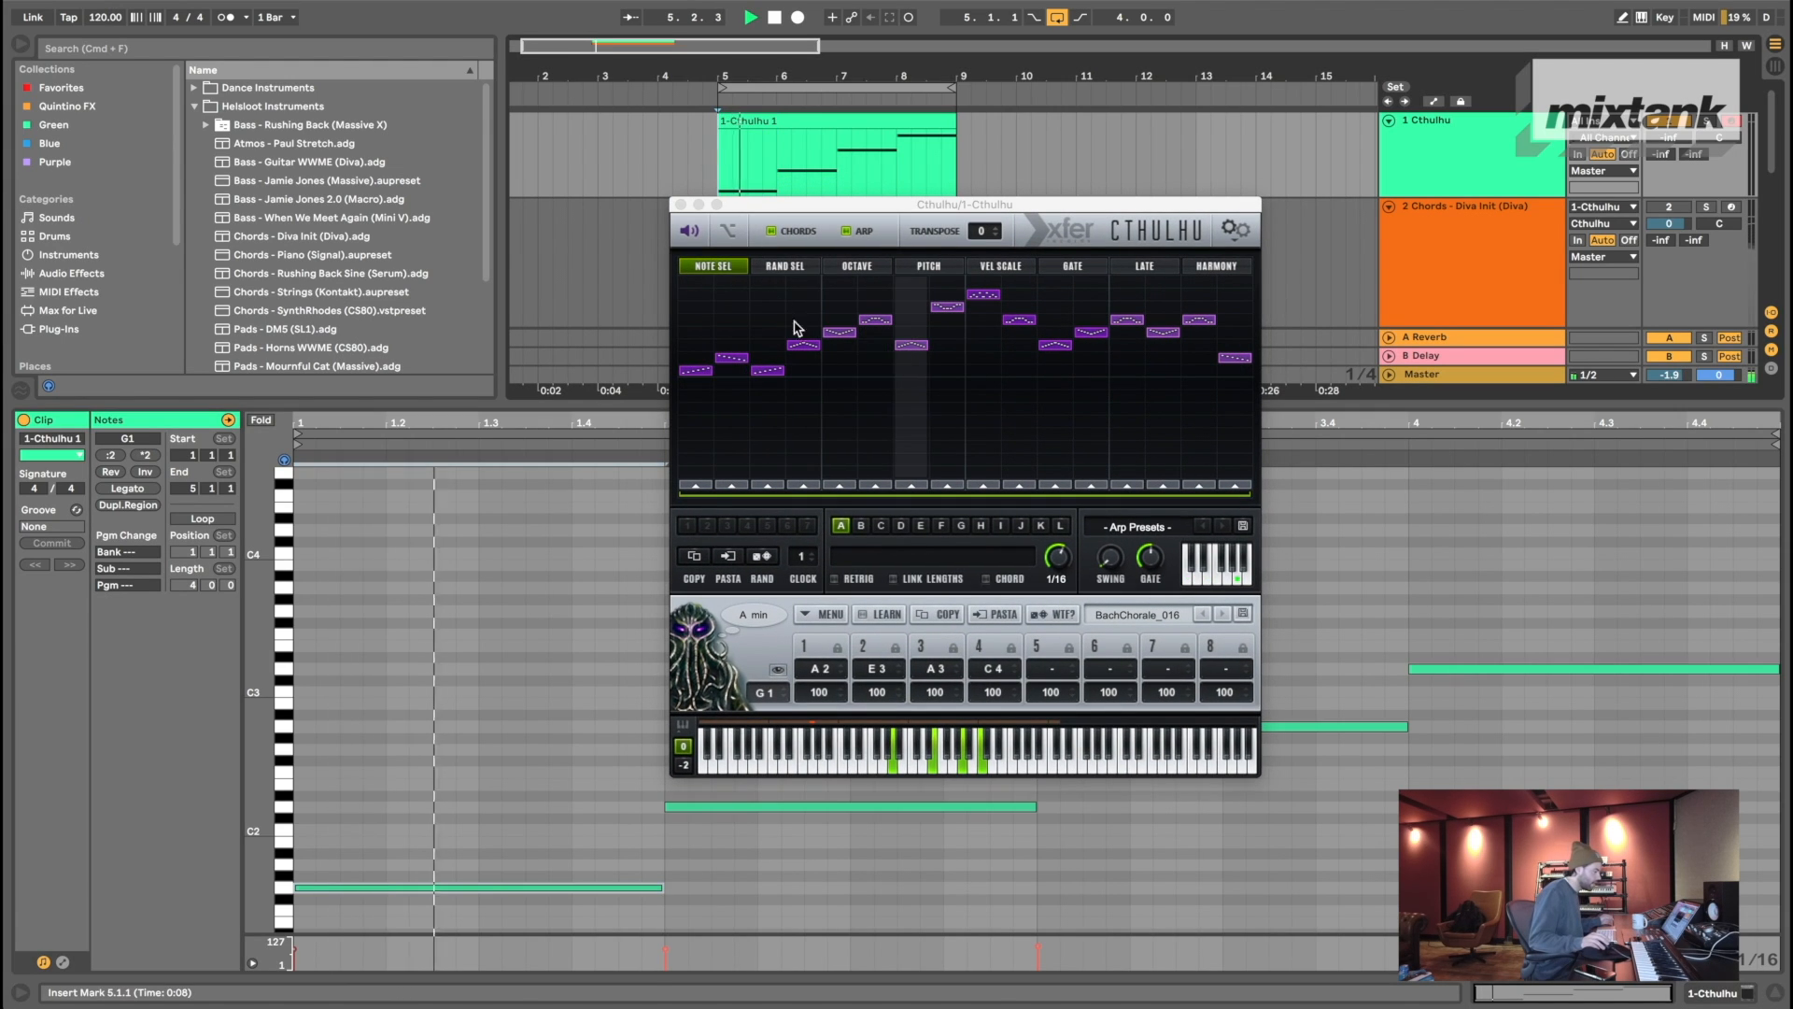
drag(1009, 205, 942, 209)
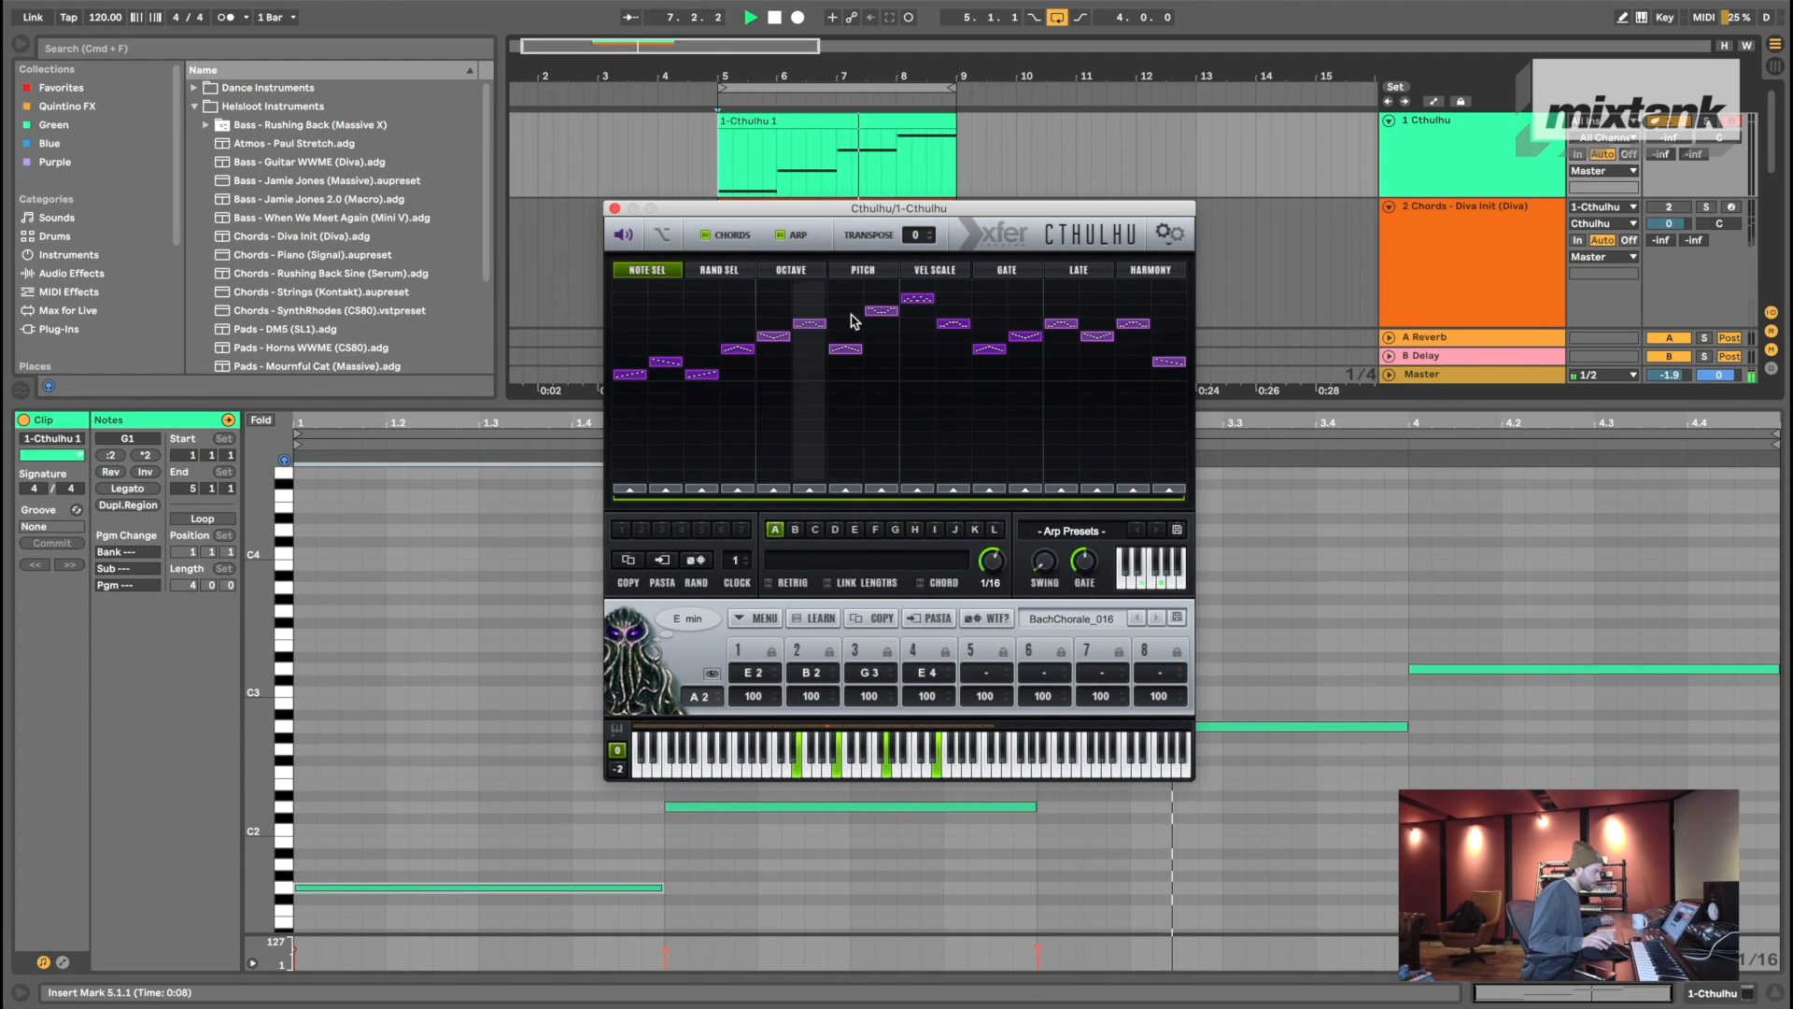
- While the loop plays, set Note Sel steps 1 to 6 to 1, 3, 4, 5, 2 and 1
click(699, 438)
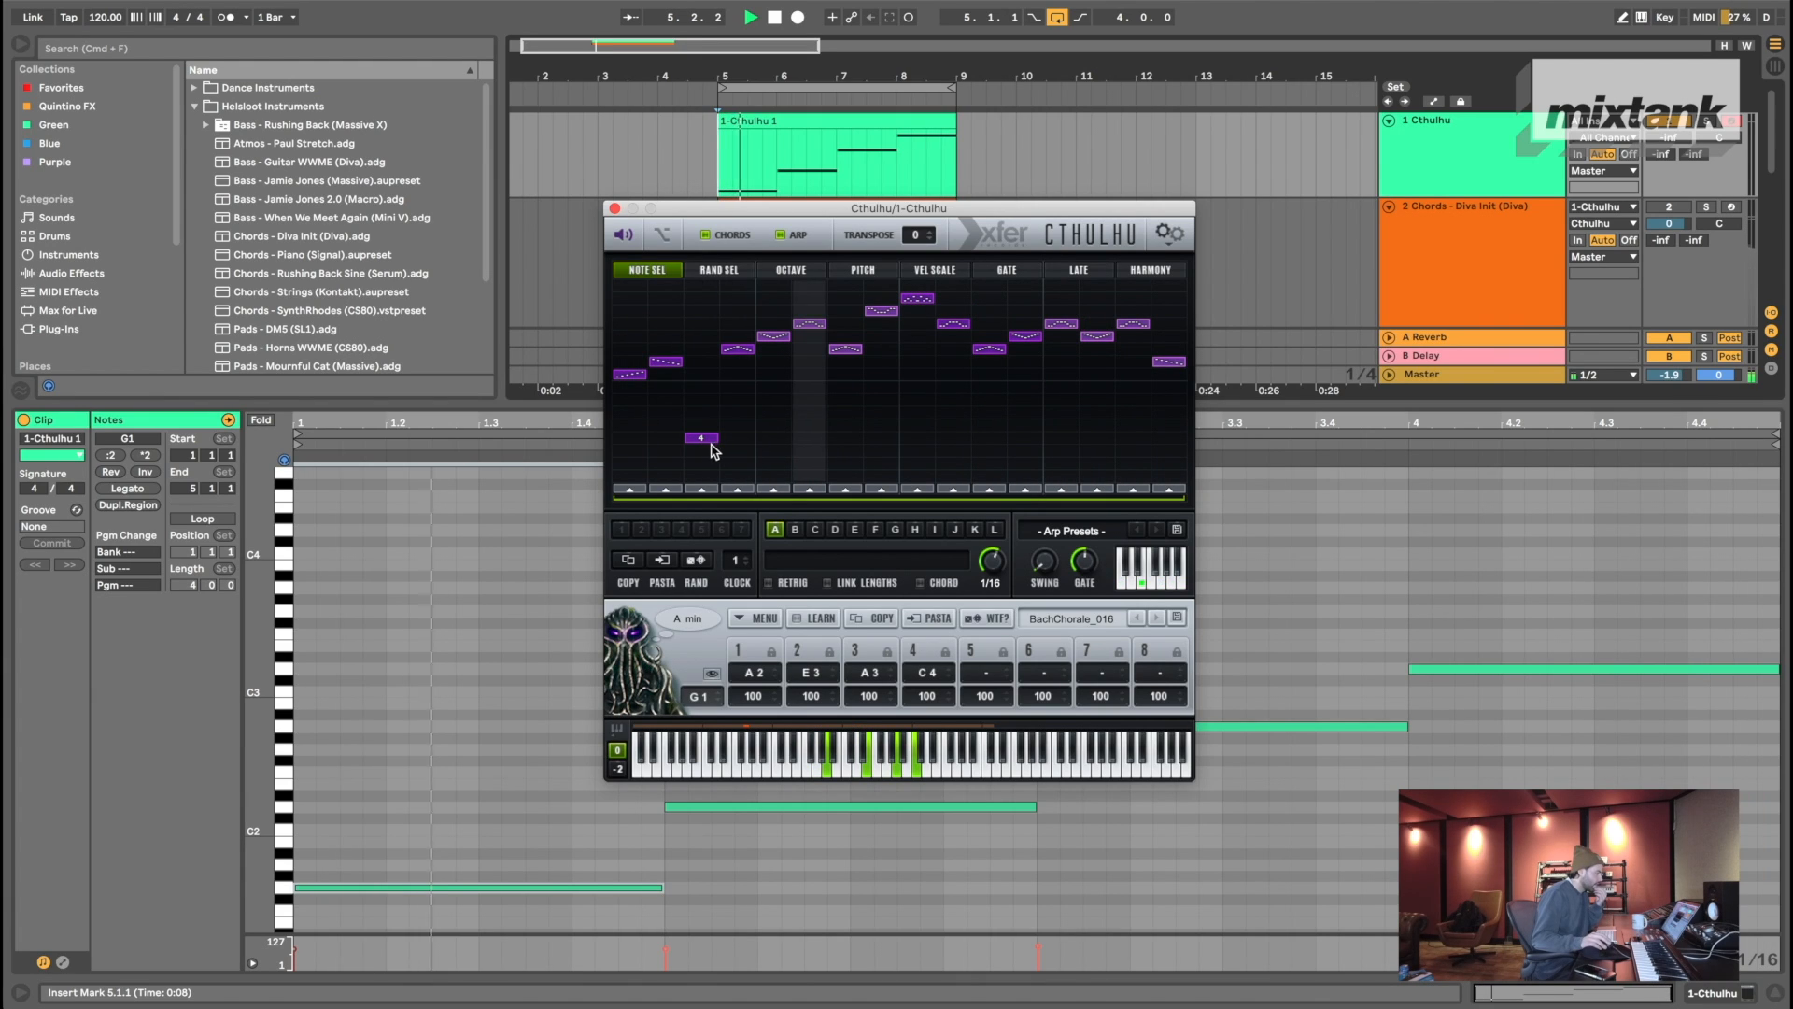
click(736, 425)
click(773, 463)
click(810, 464)
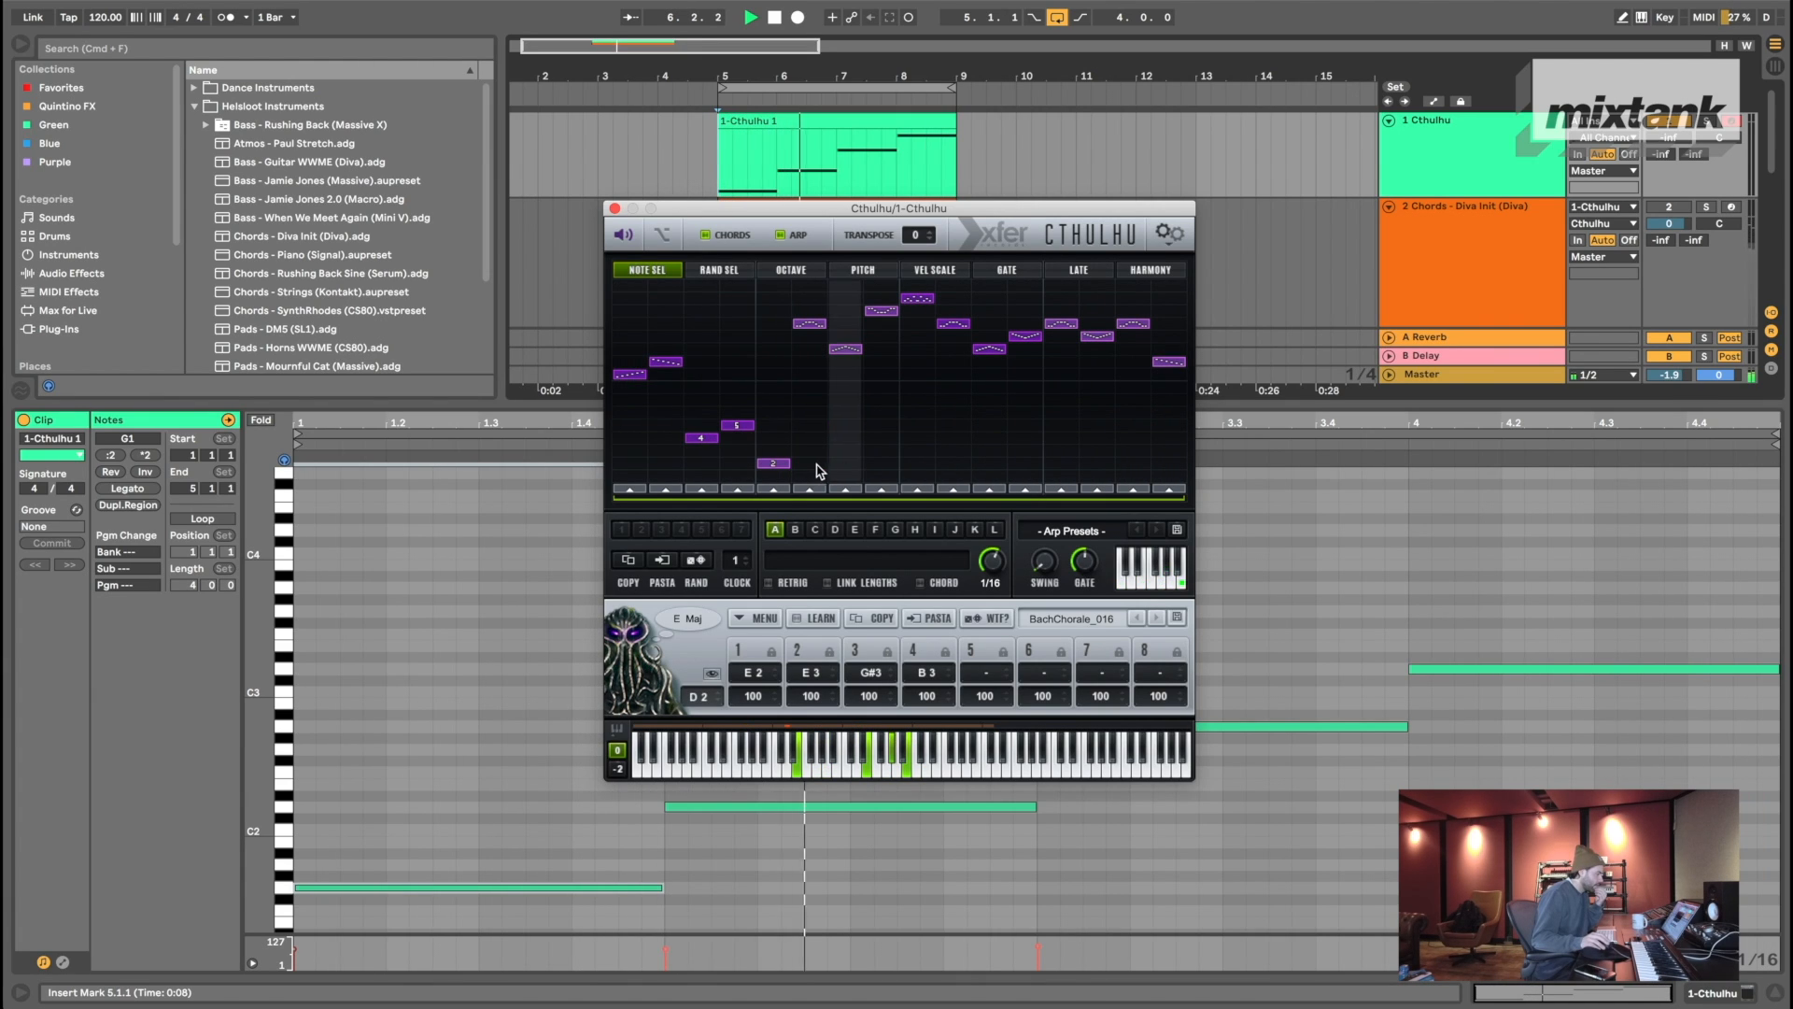
click(810, 476)
click(630, 475)
click(666, 450)
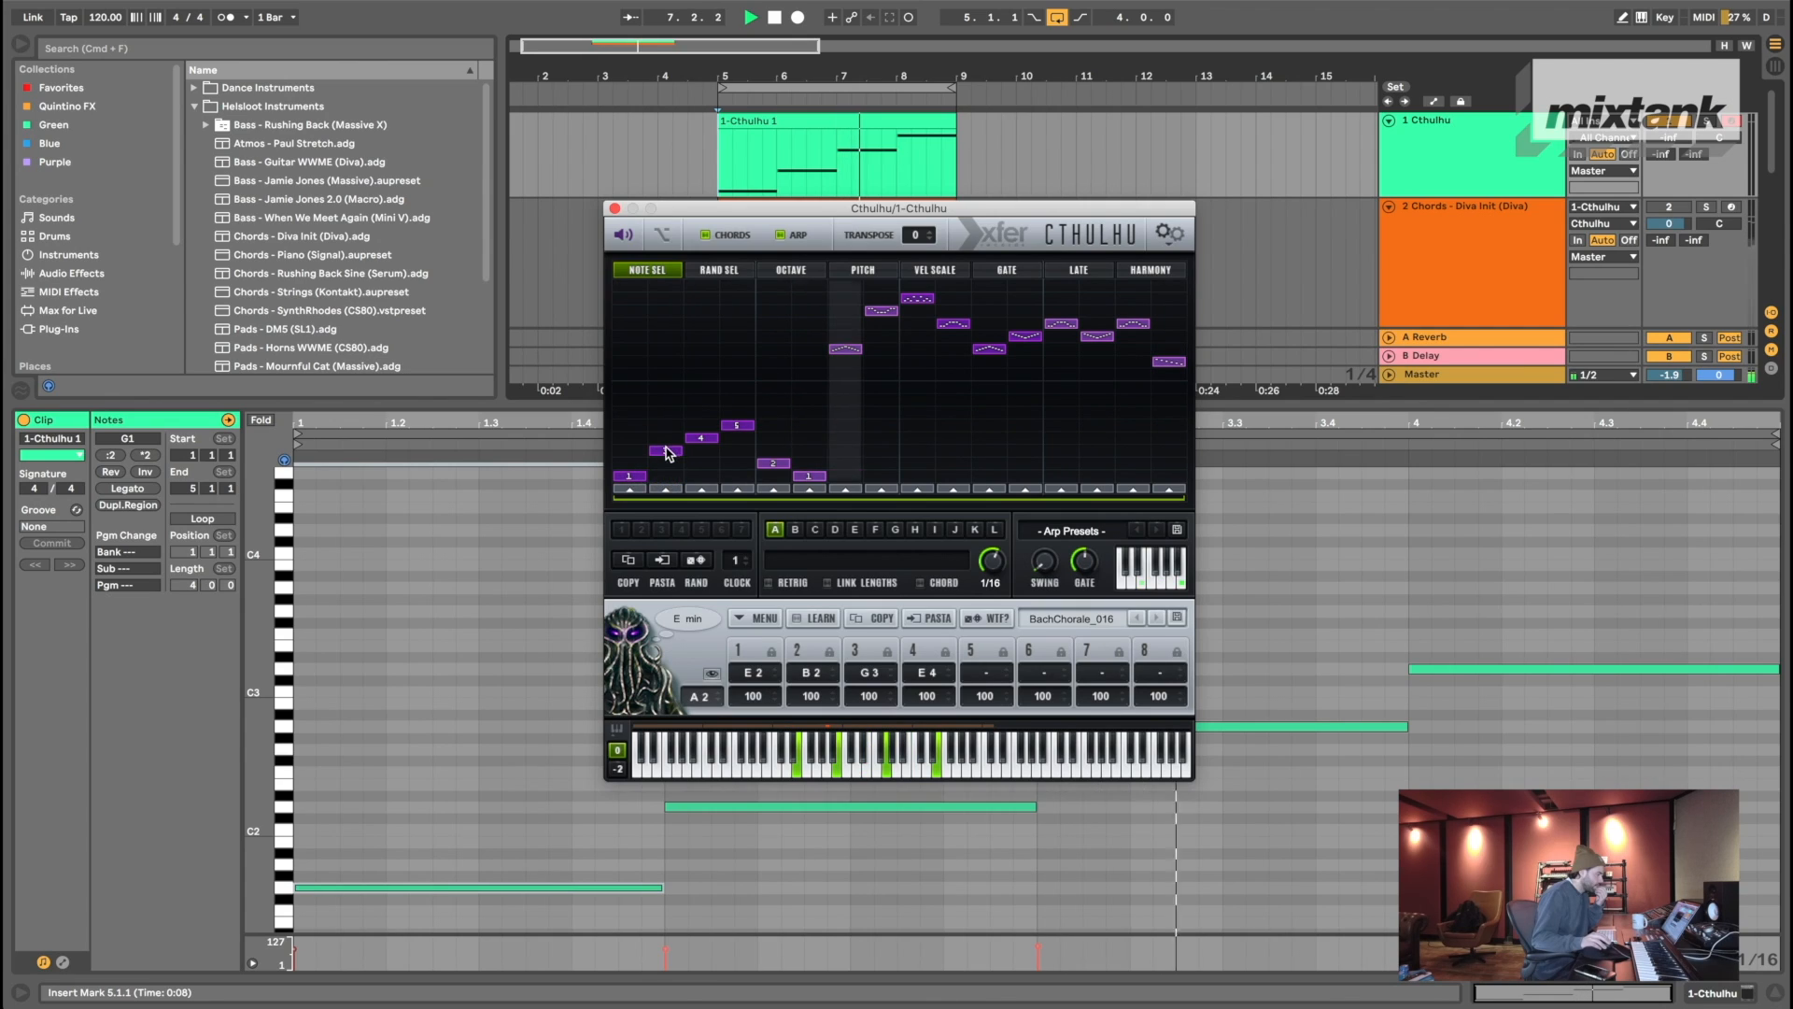
- Lower Note Sel steps 2, 3 and 4 to 1 and set step 6 to 2
click(666, 463)
click(701, 475)
click(737, 476)
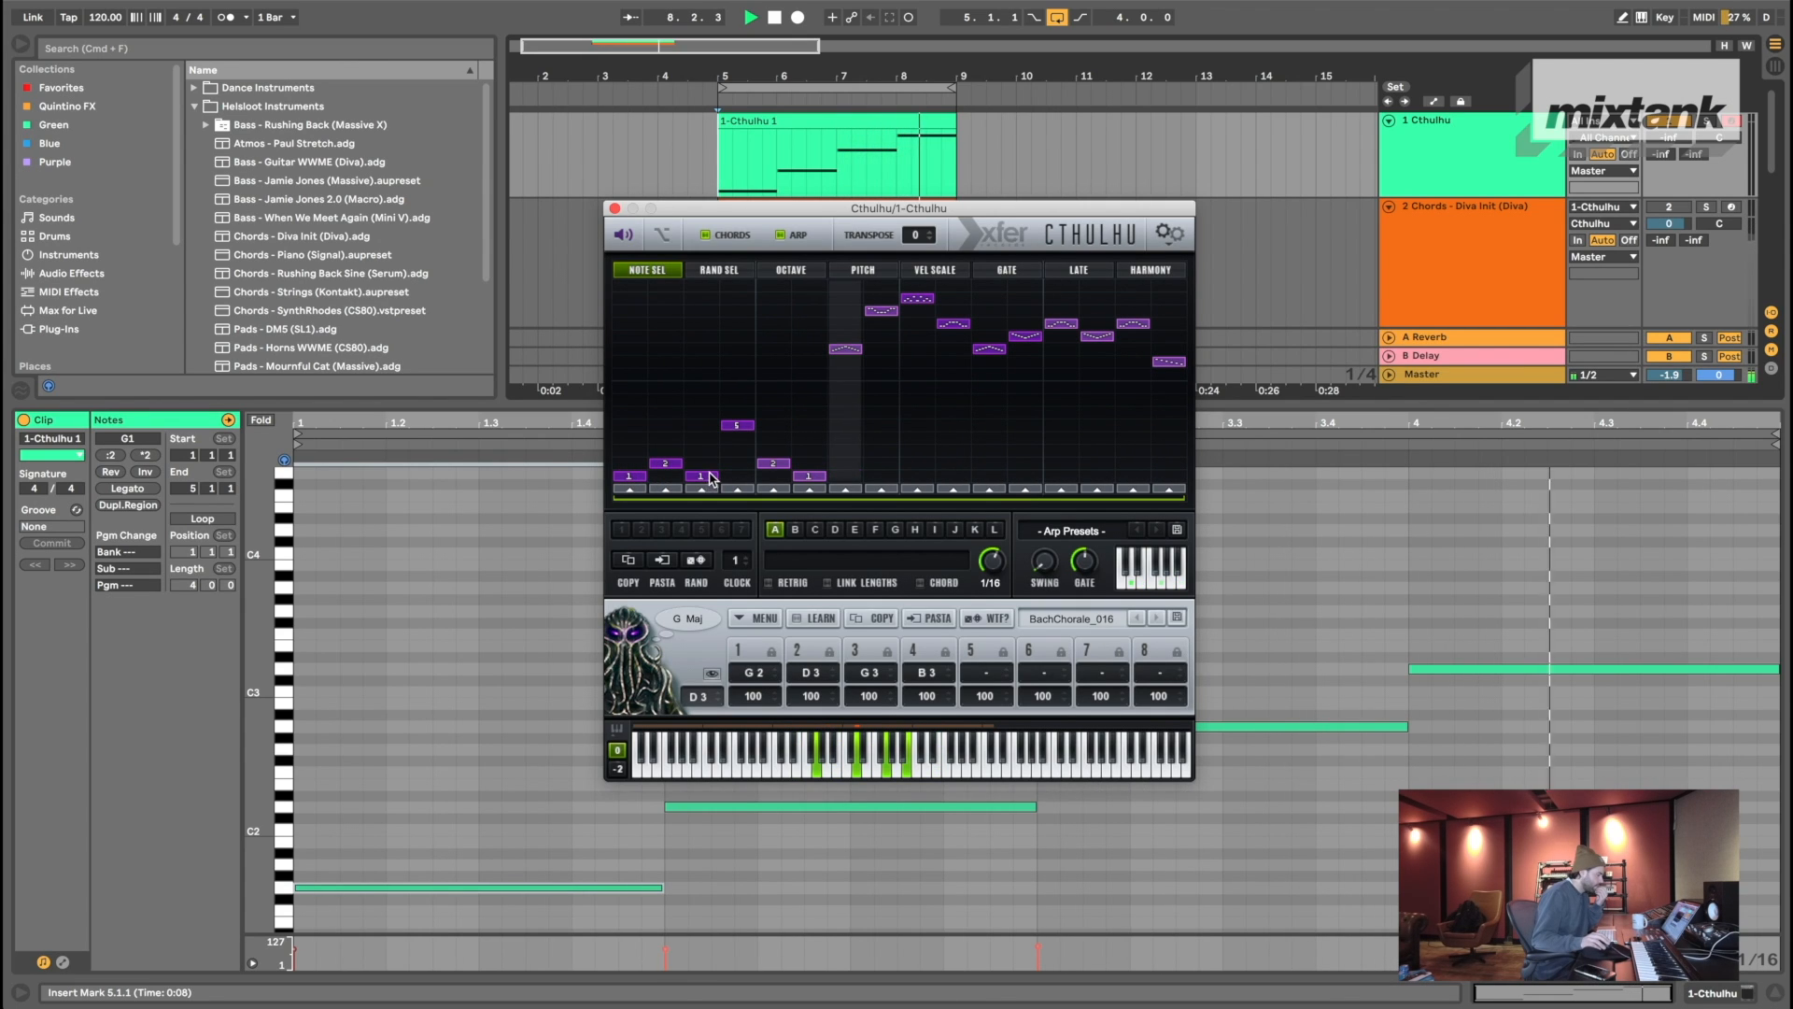
click(665, 476)
click(774, 476)
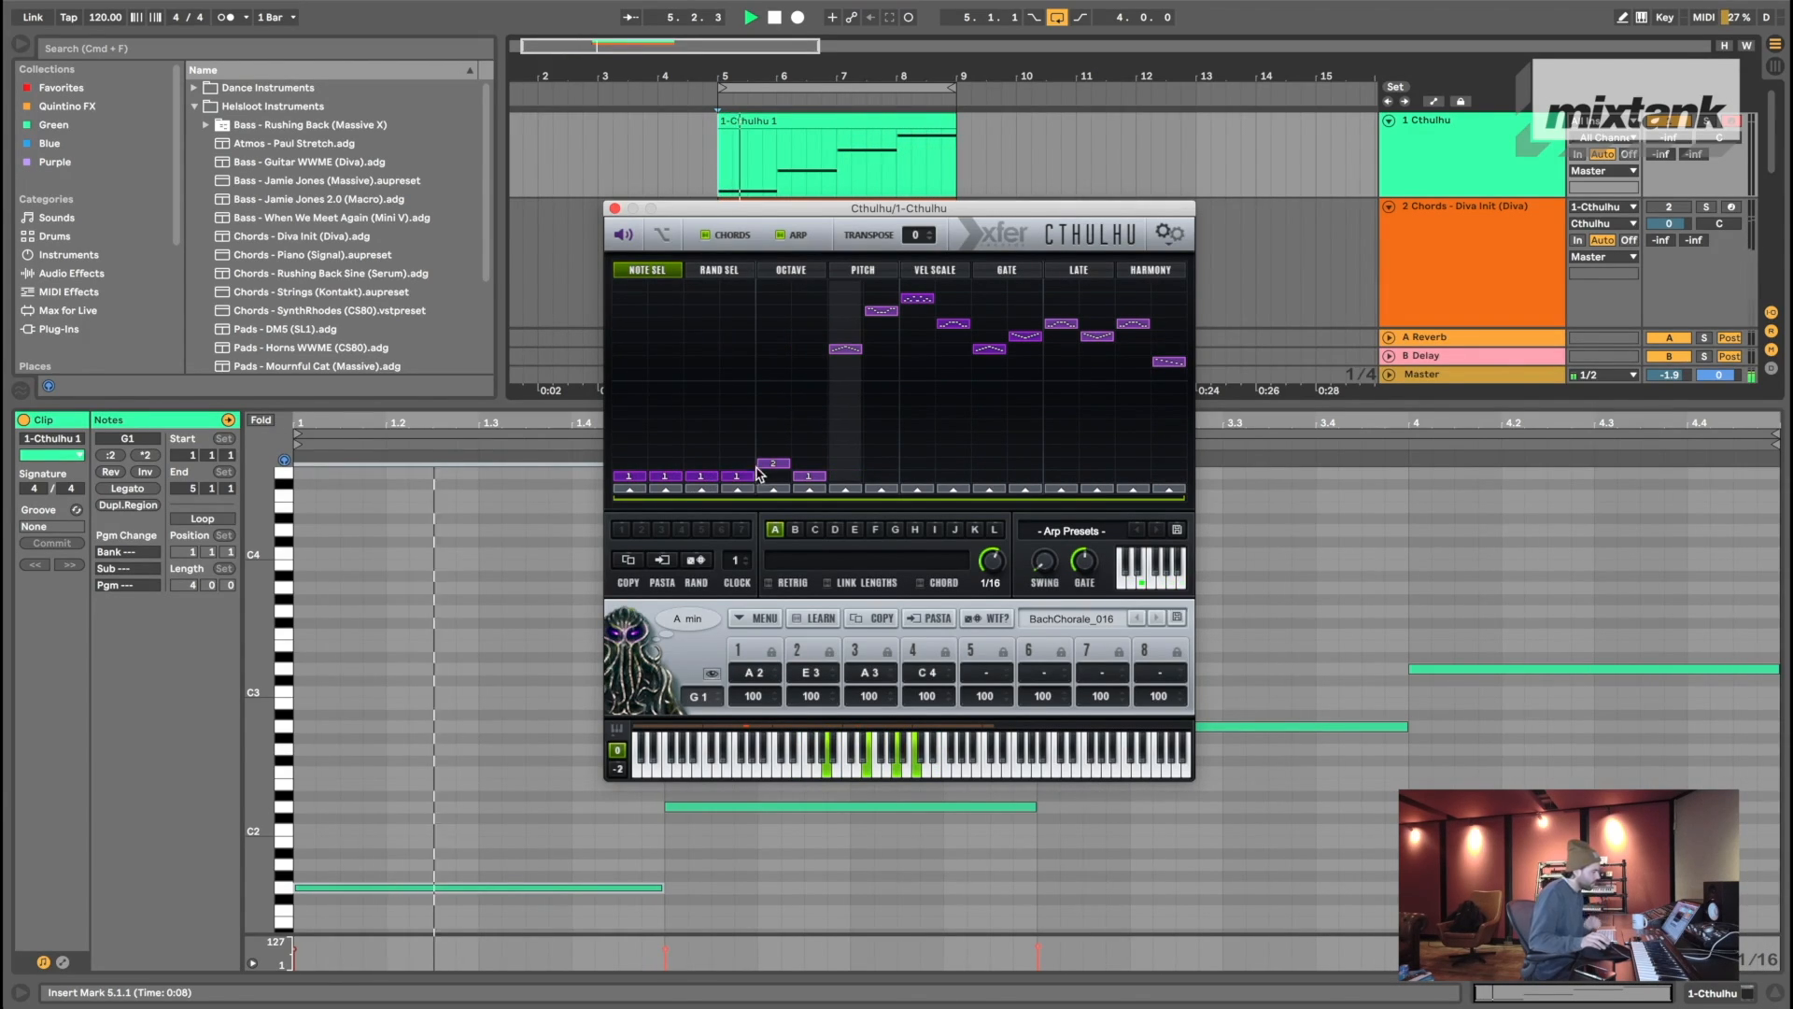
click(809, 464)
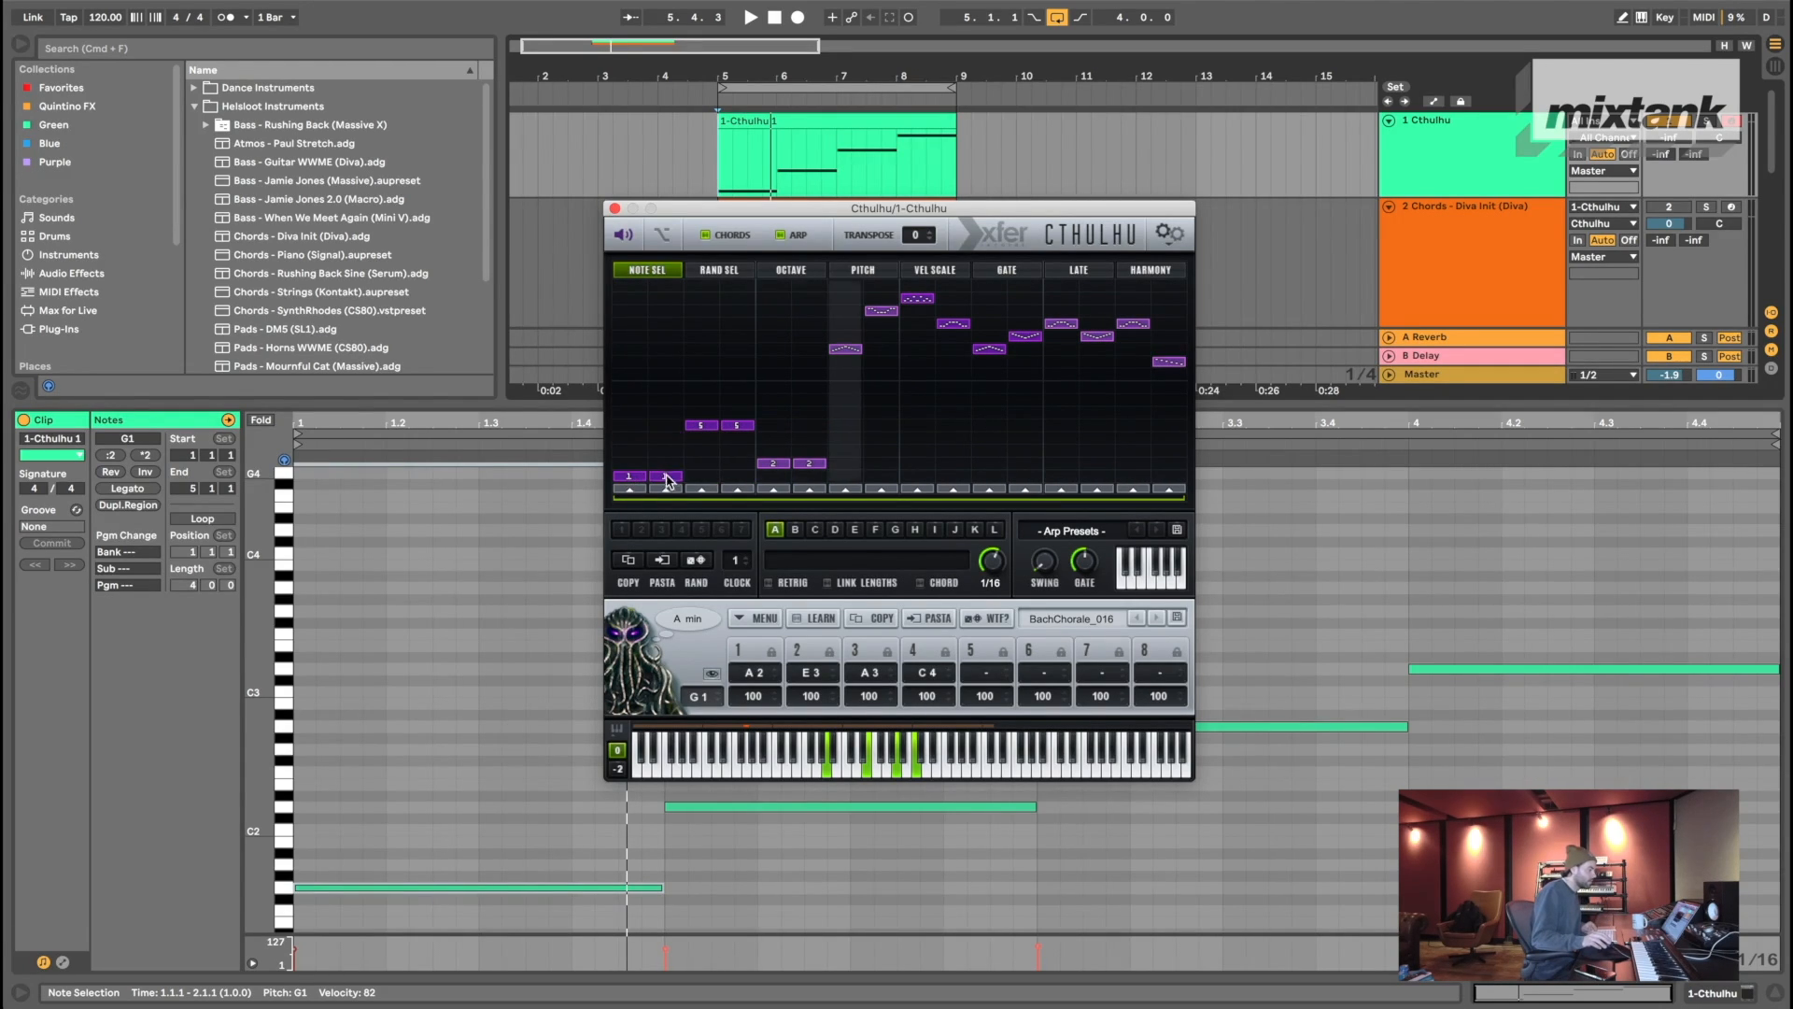
- Restart playback and set Note Sel steps 2 to 5 to 3, 1, 4 and 7
click(726, 476)
key(space)
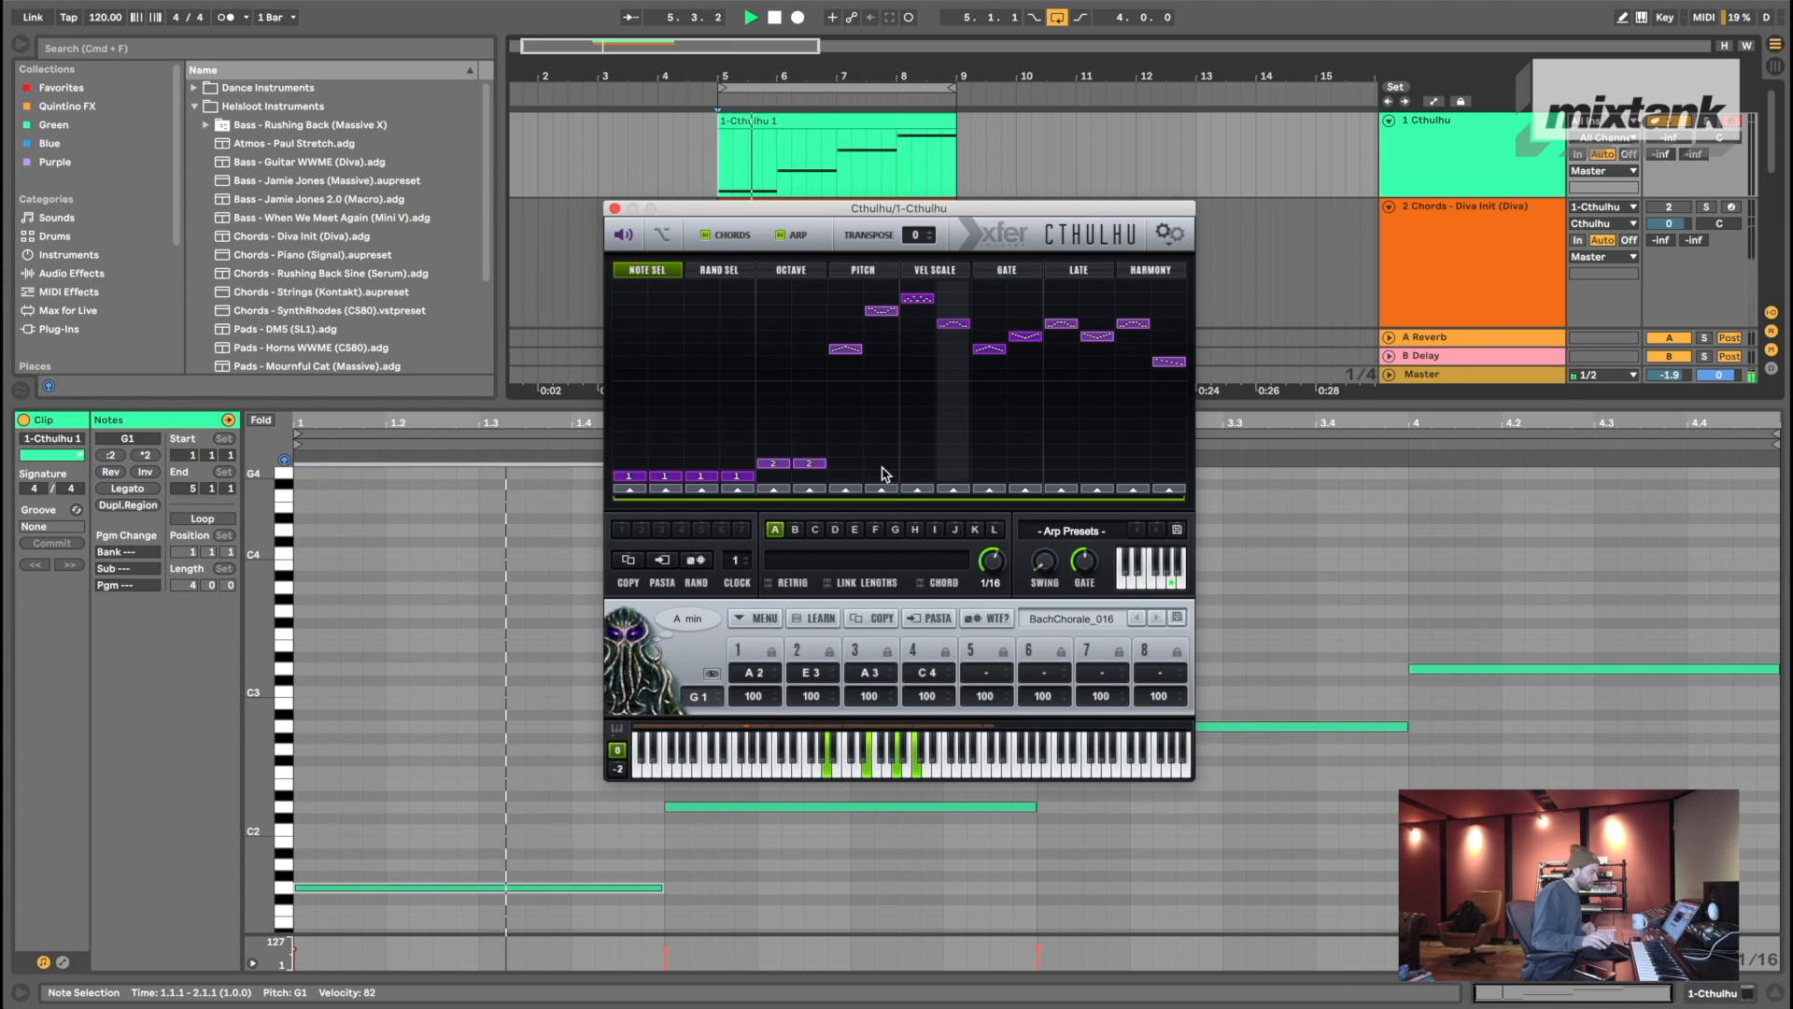
click(666, 450)
click(737, 437)
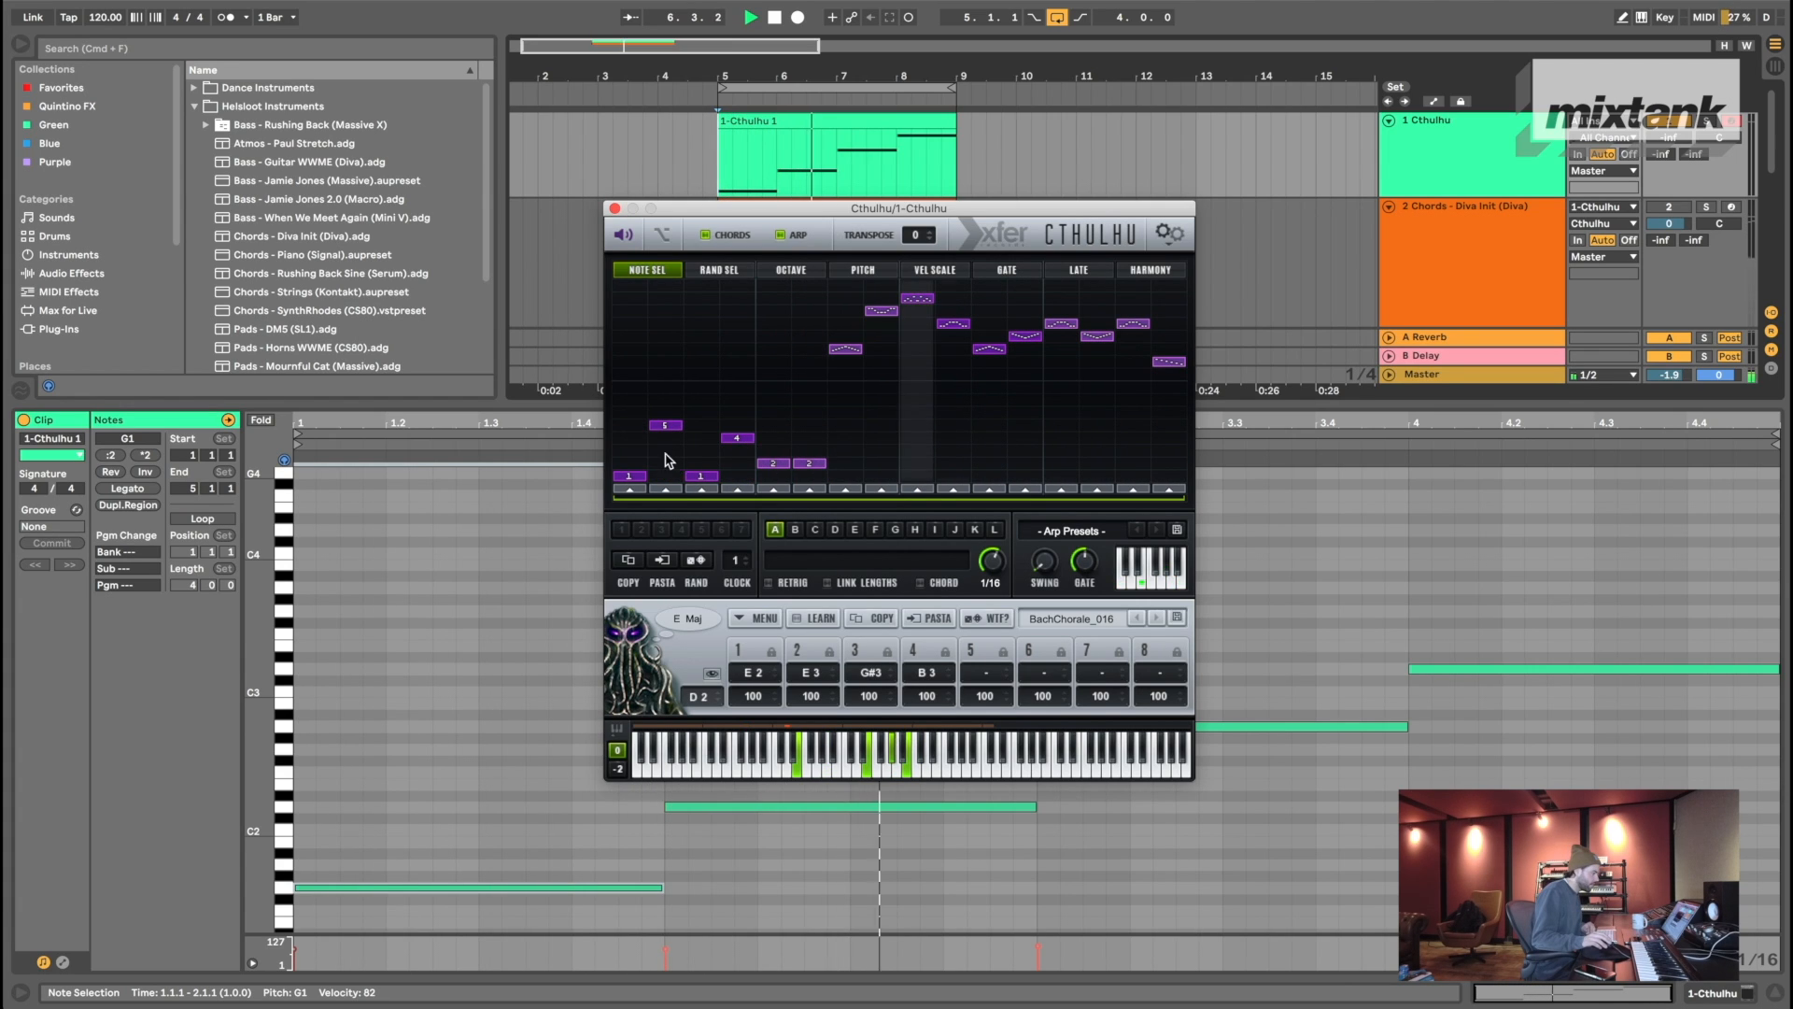
click(773, 400)
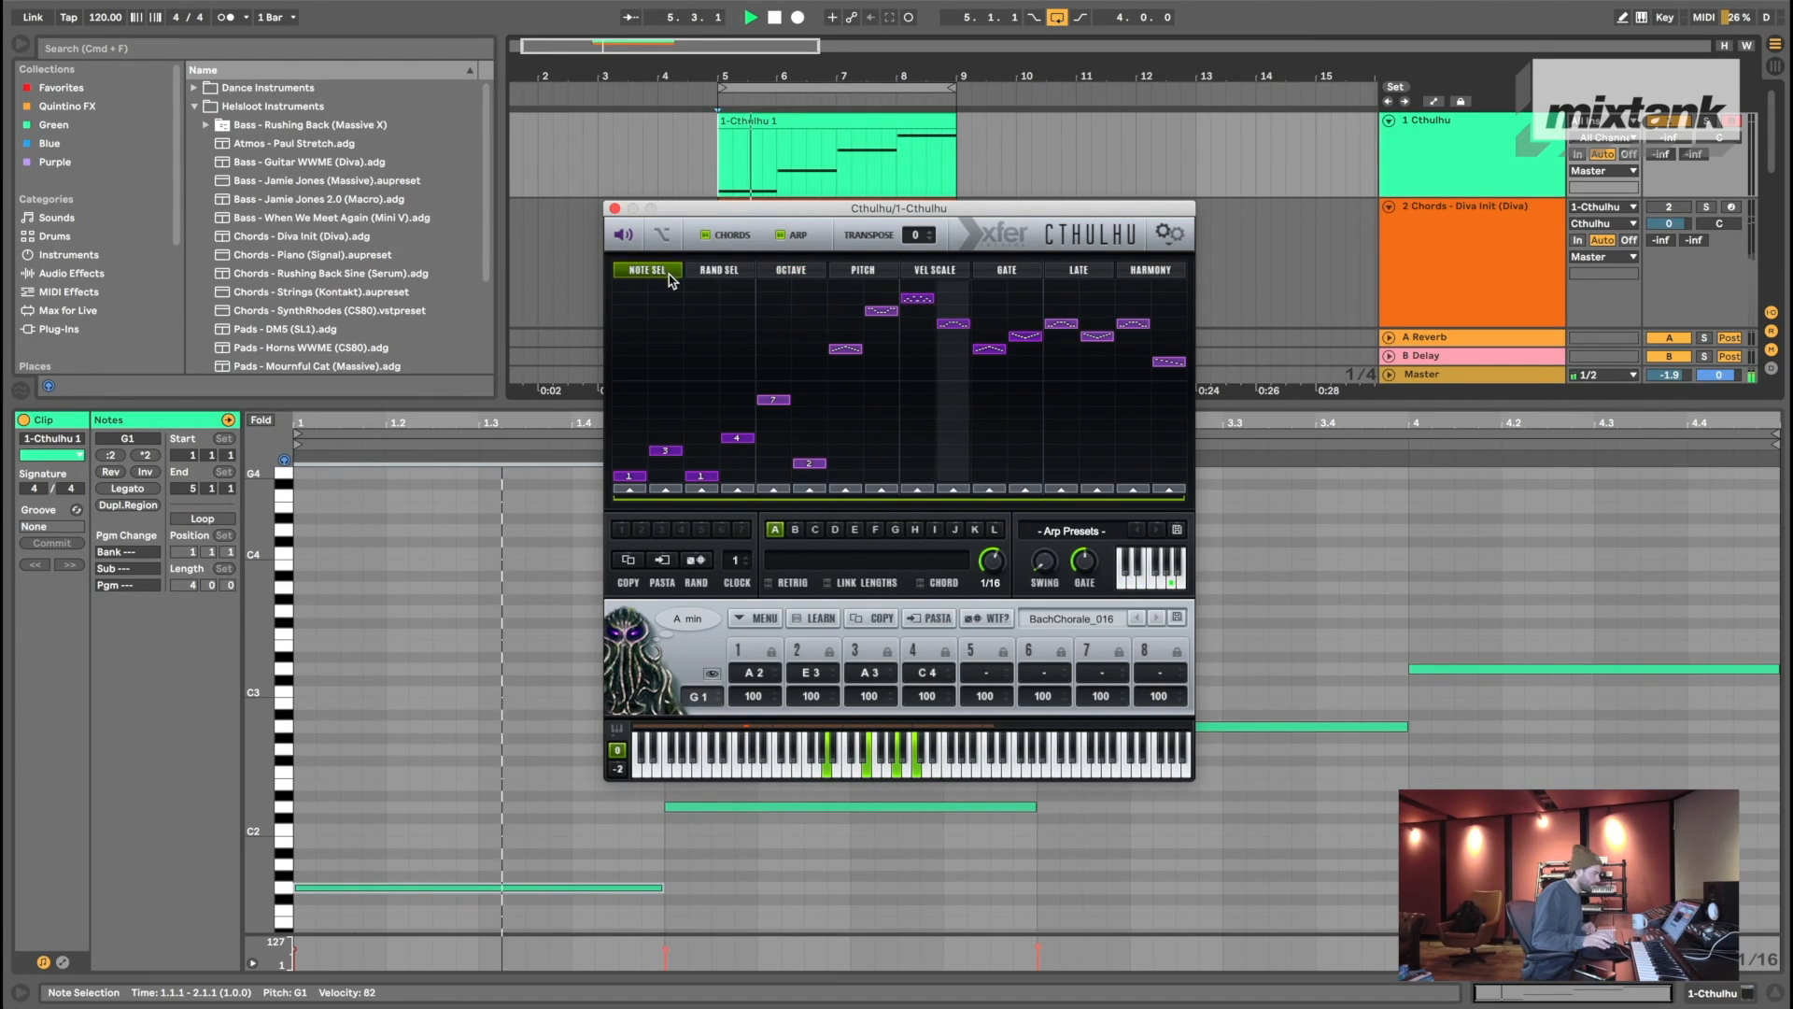
- Examine Cthulhu's other arpeggiator lanes: Rand Sel, Octave, Pitch, Vel Scale, Gate, Late and Harmony
click(791, 270)
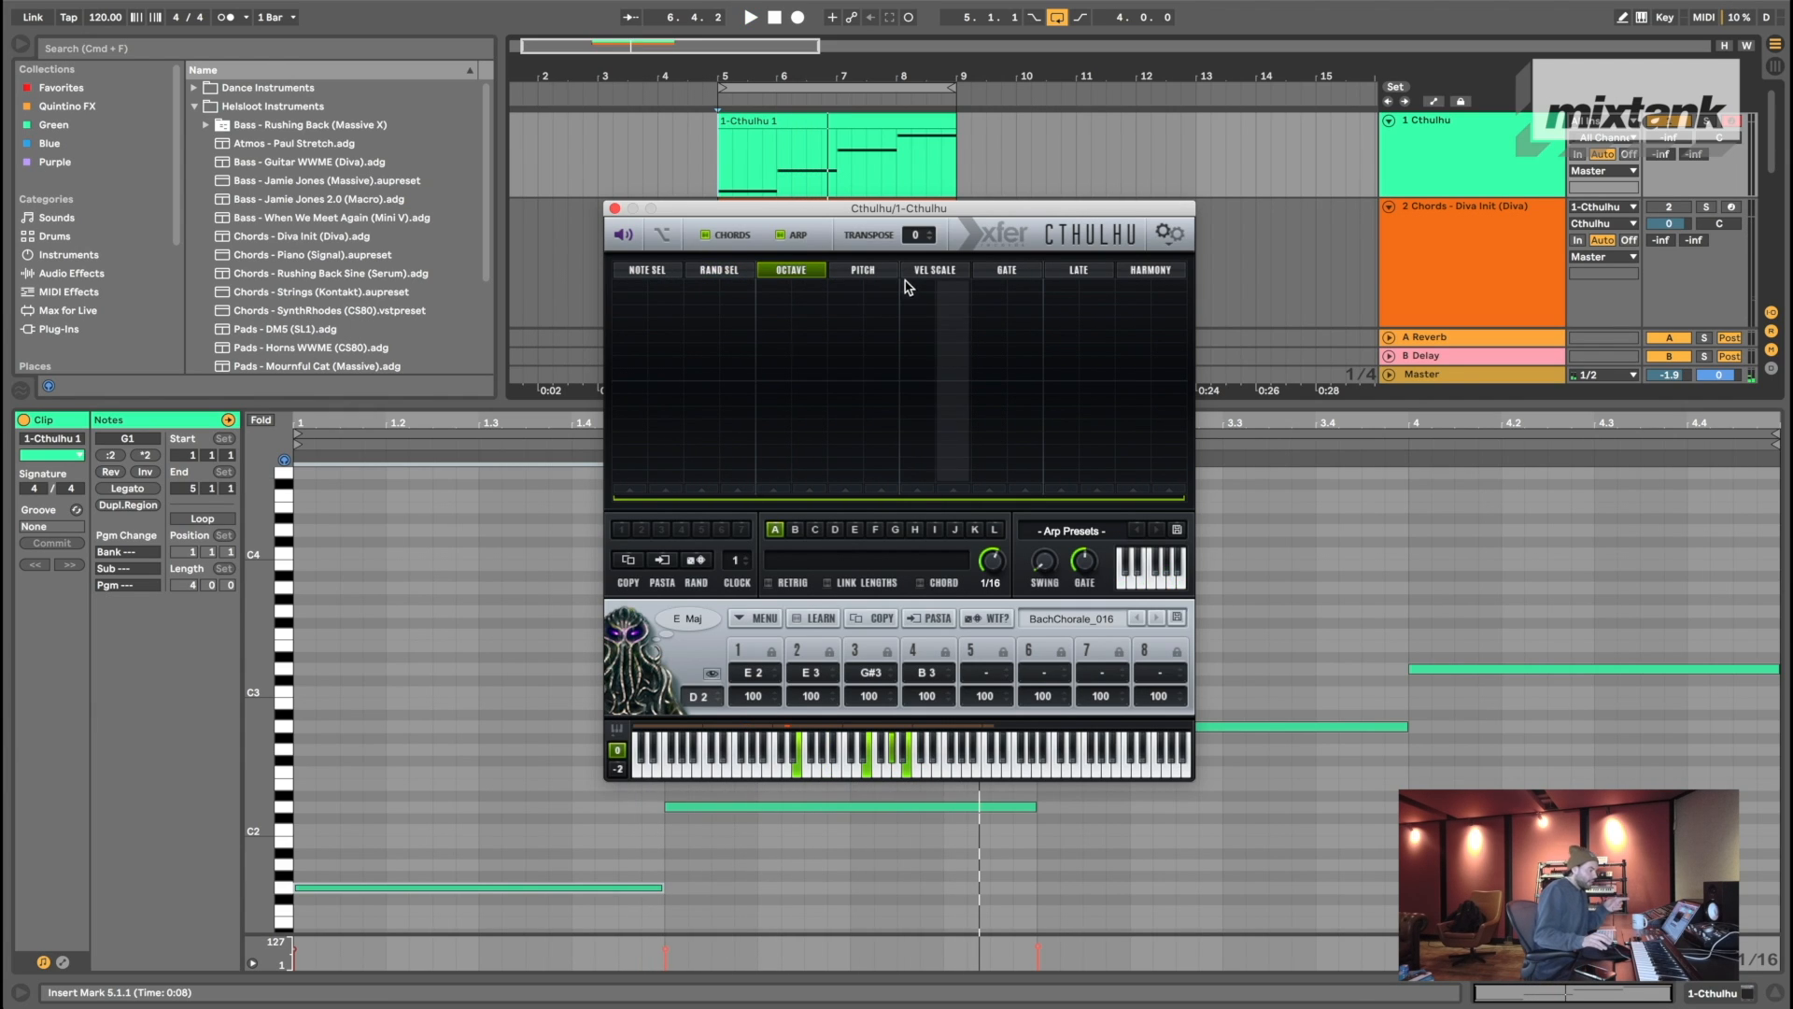
click(642, 270)
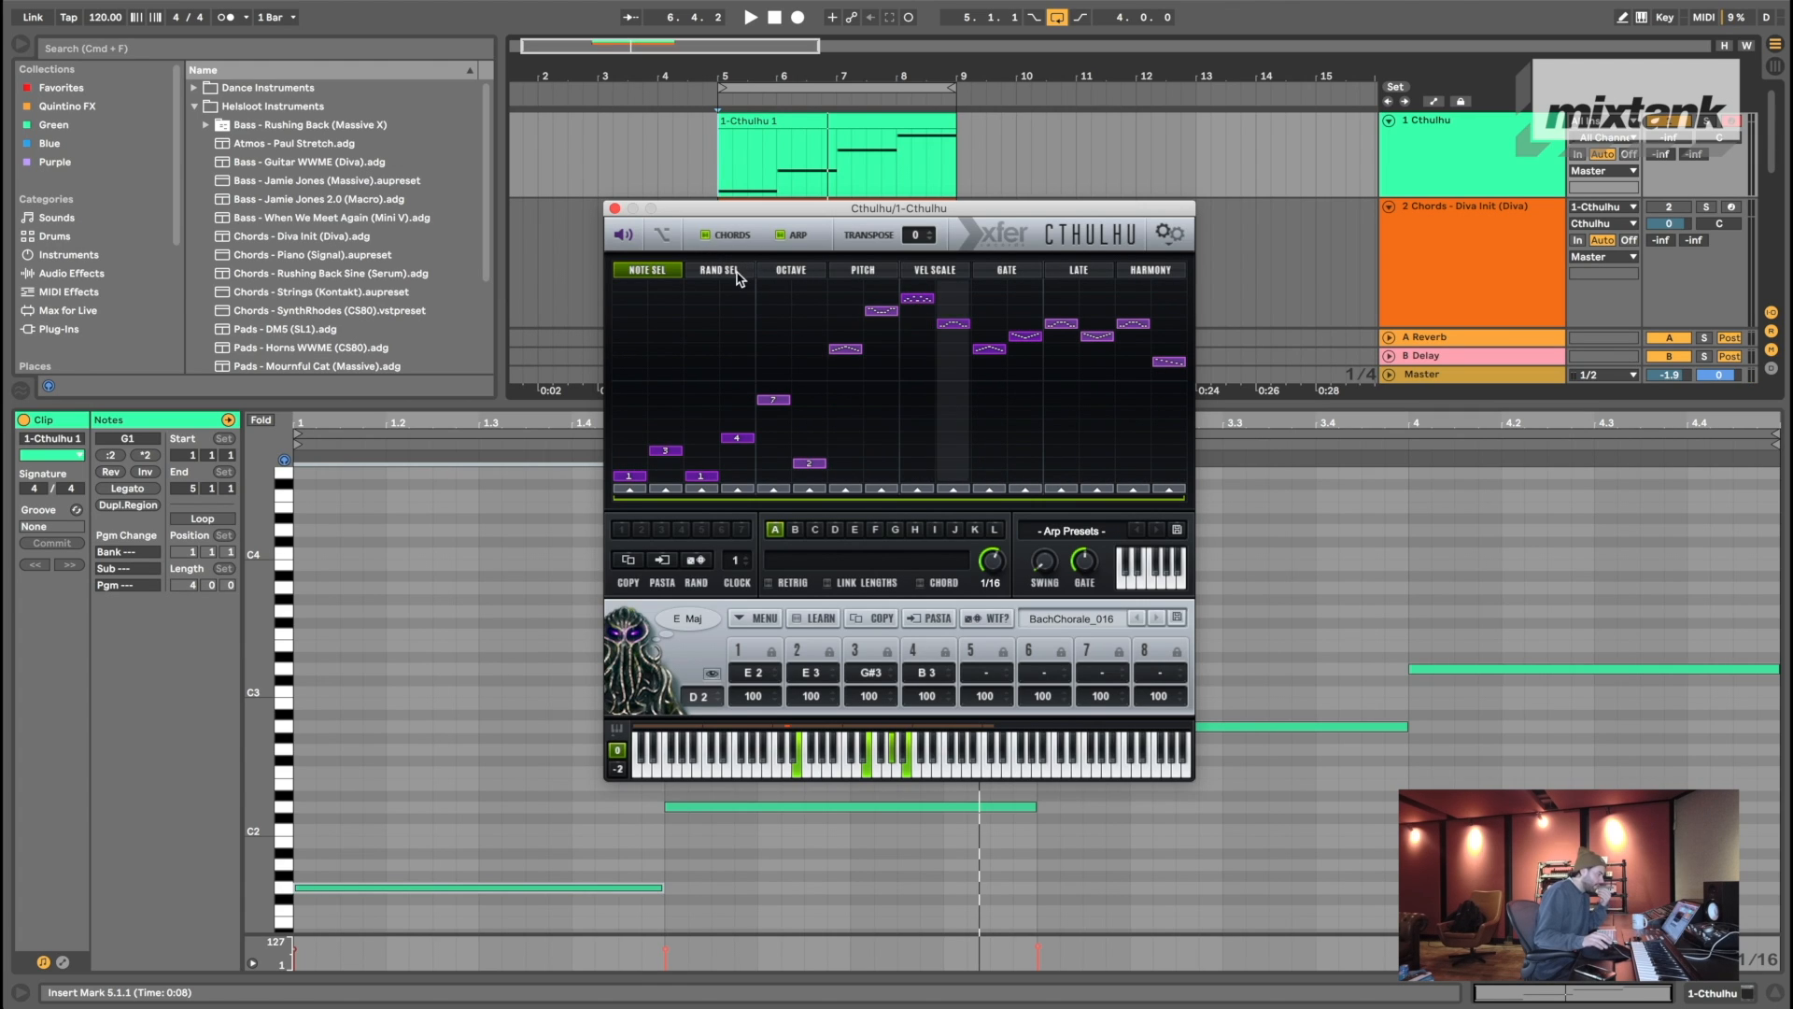
click(791, 270)
click(863, 269)
click(935, 270)
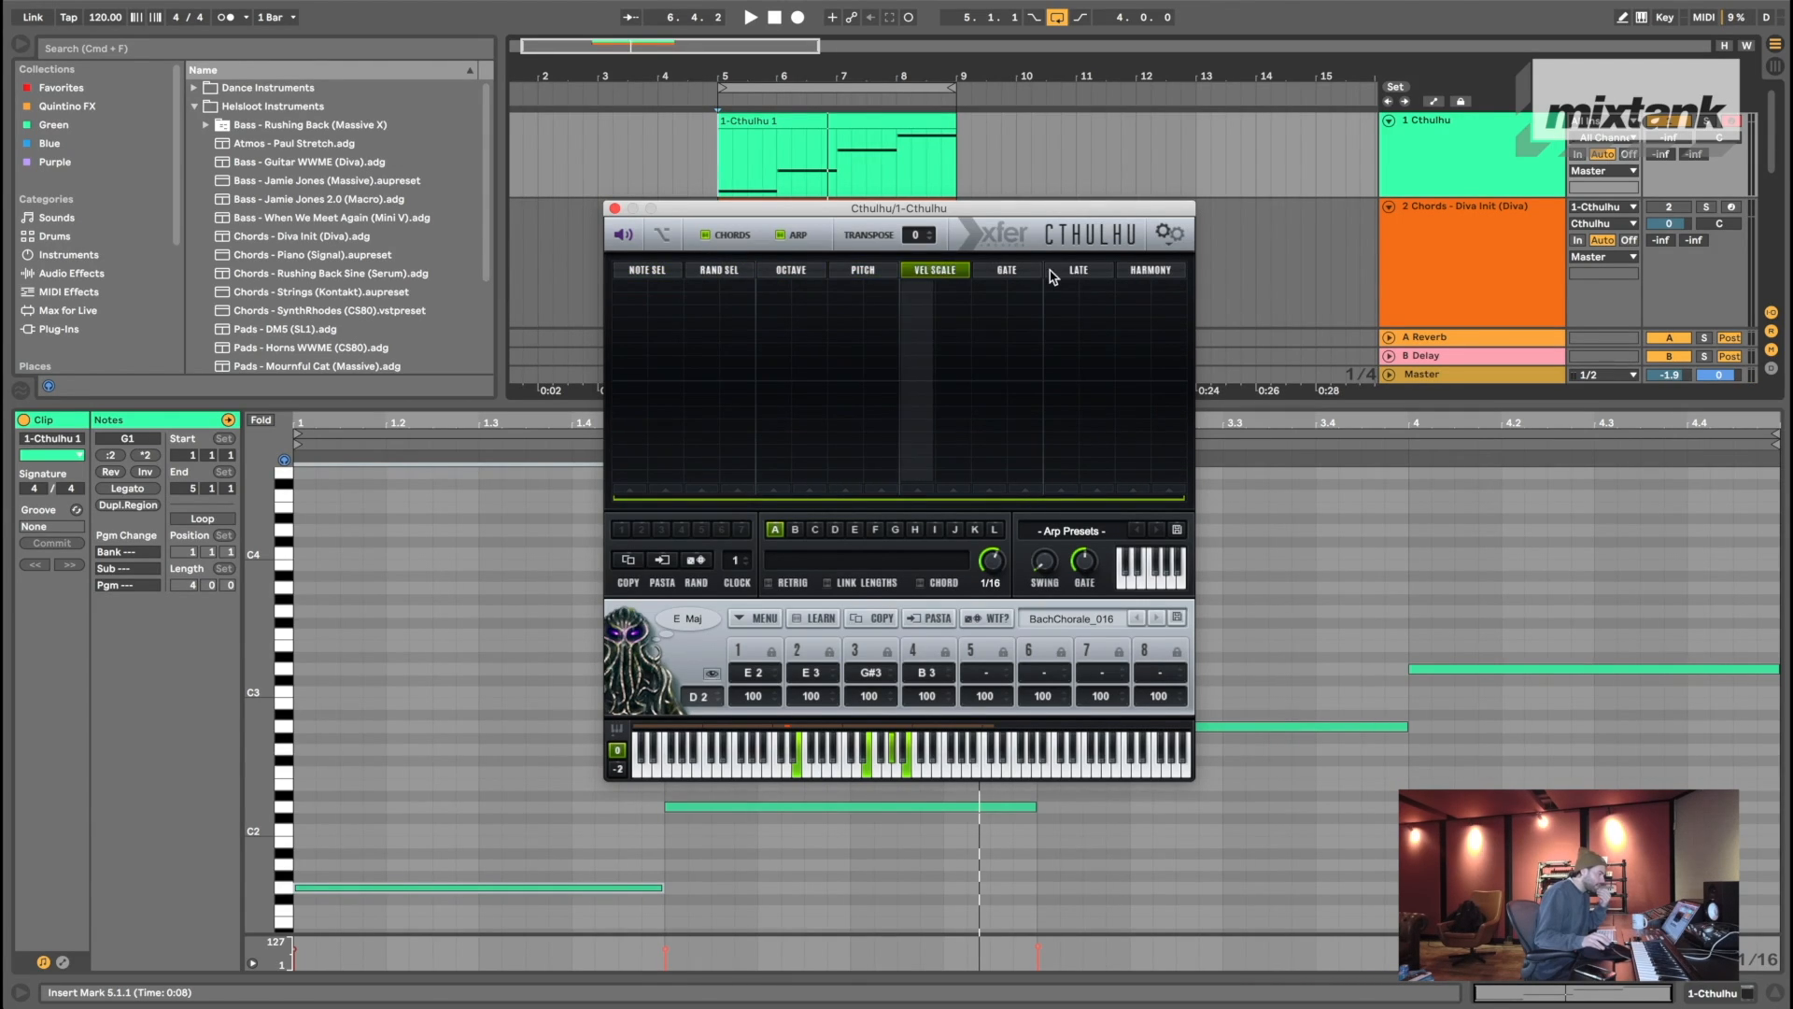
click(1038, 270)
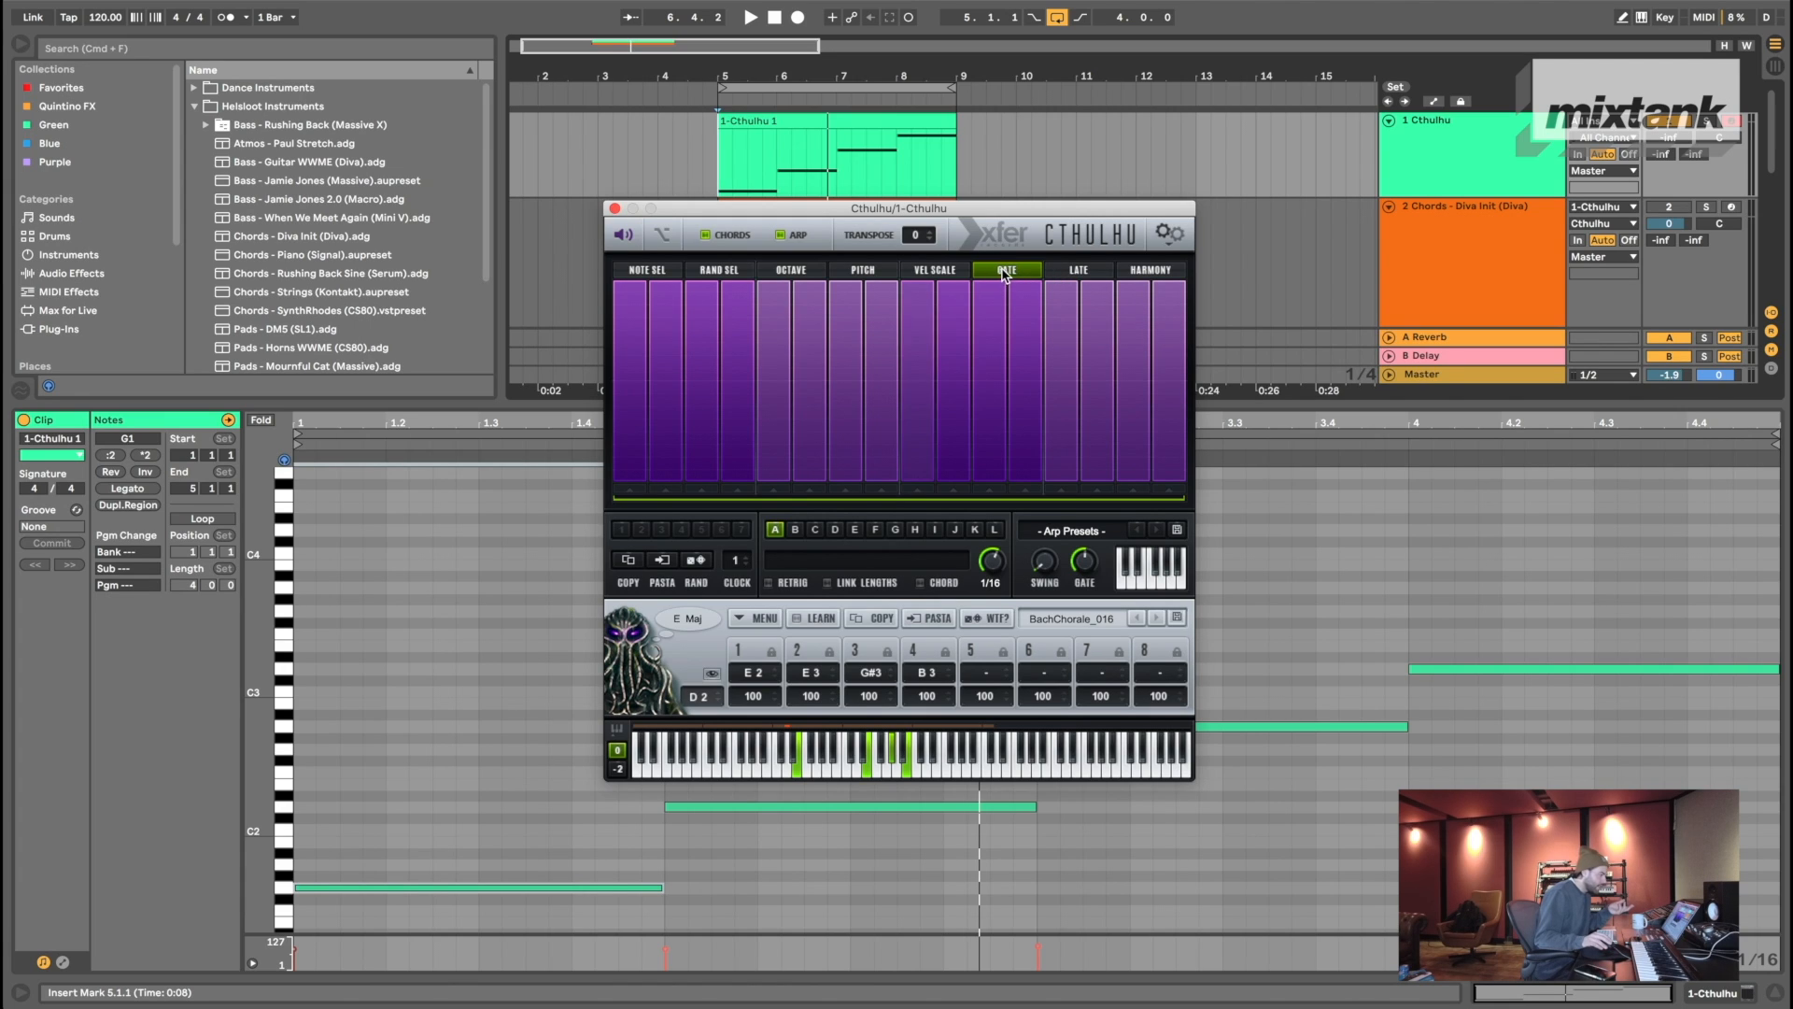
click(1079, 270)
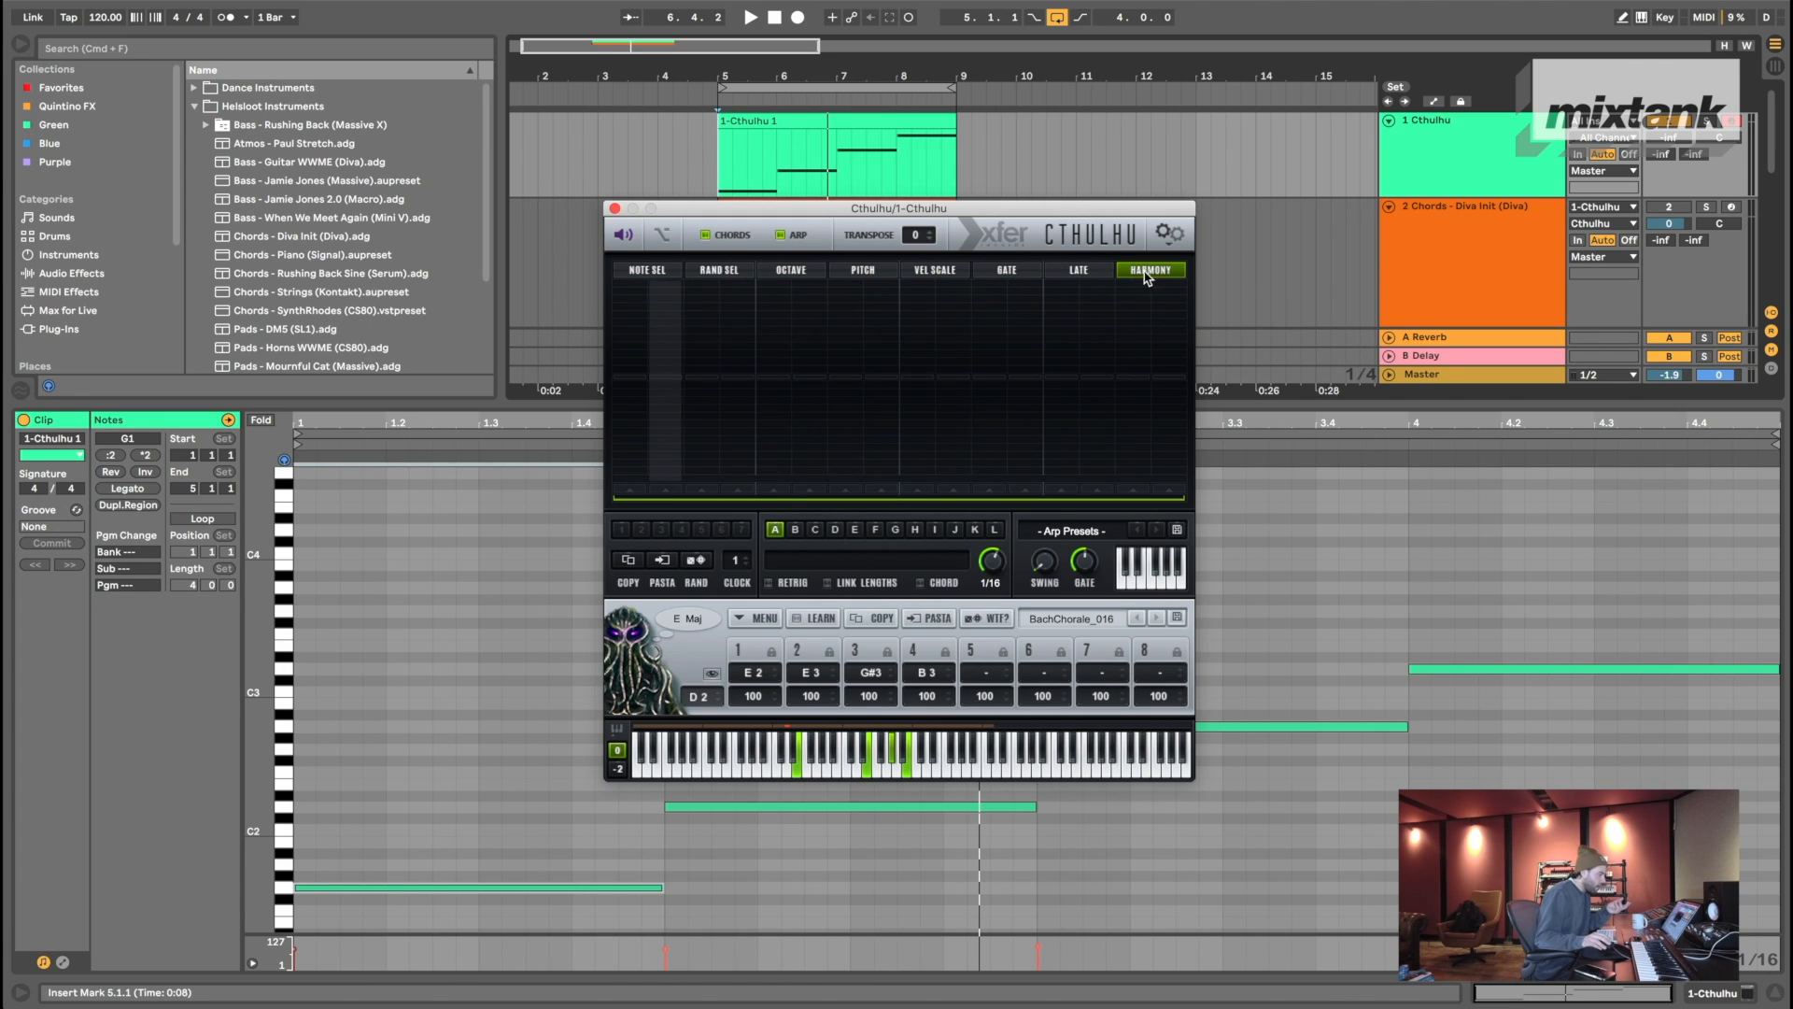
click(876, 271)
click(789, 271)
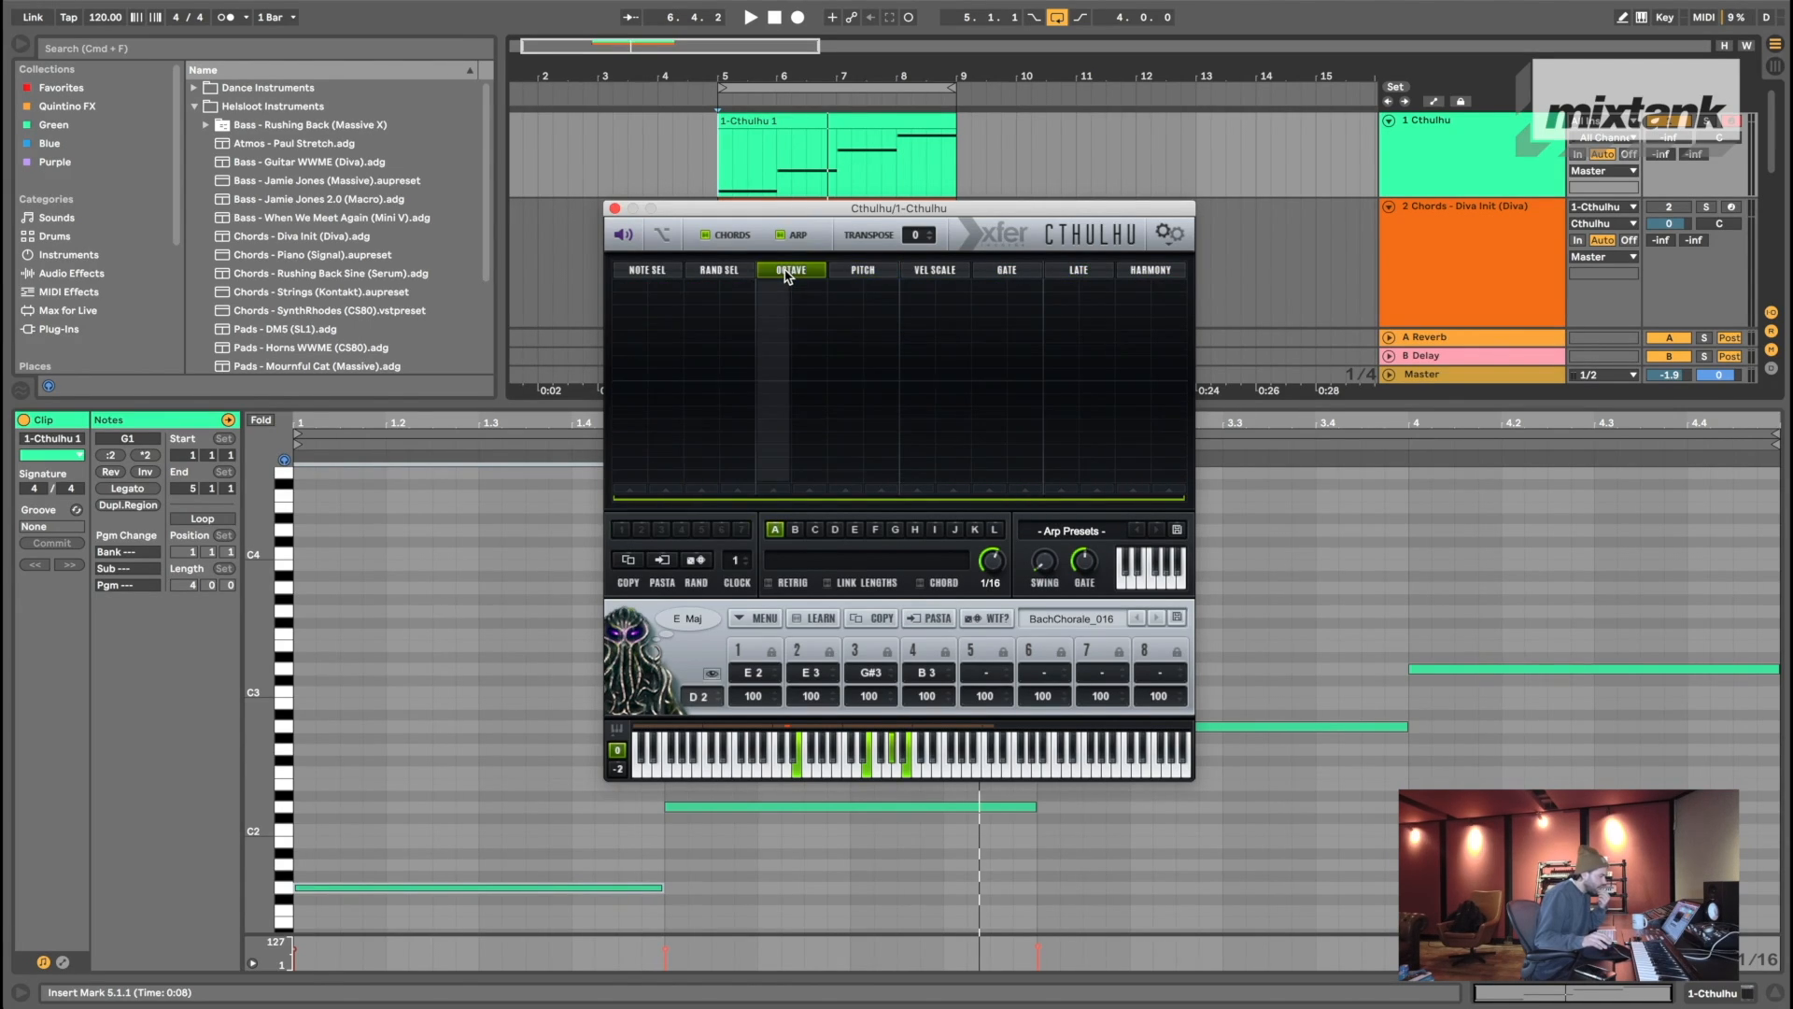
click(720, 271)
- In Cthulhu's Octave lane, raise step 3 two levels and lower step 4 two levels
click(774, 272)
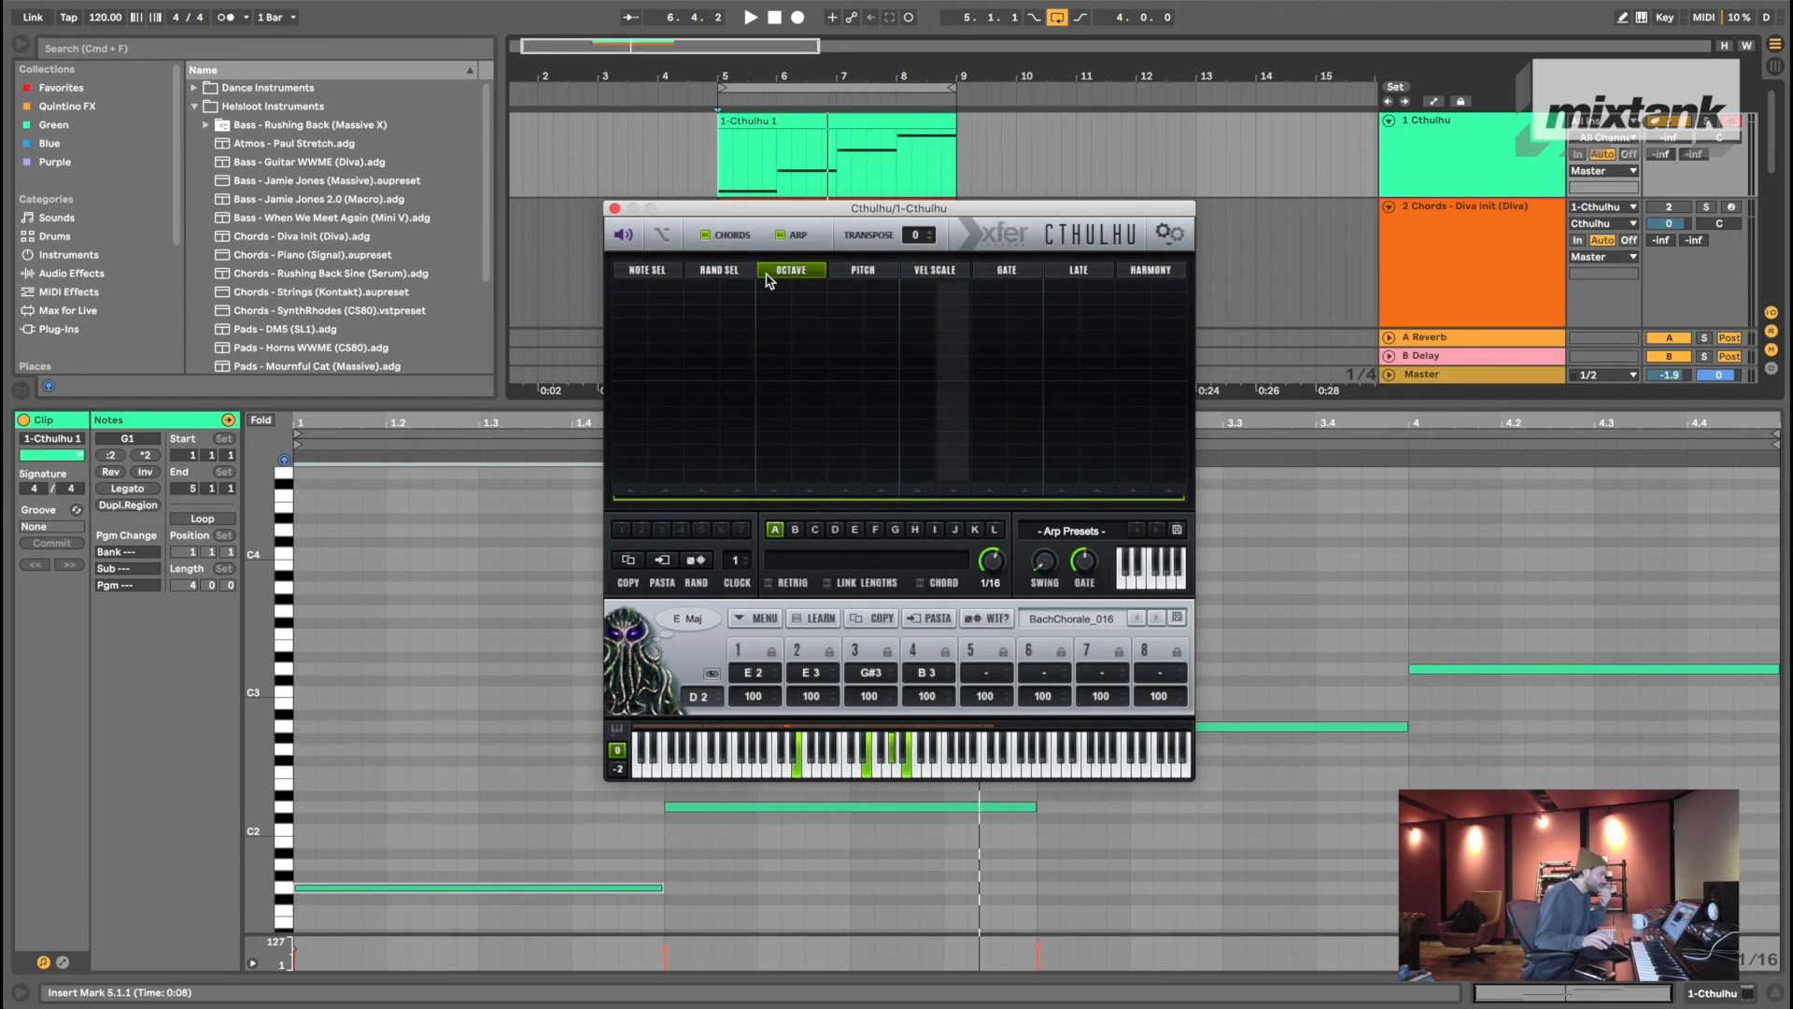
click(714, 359)
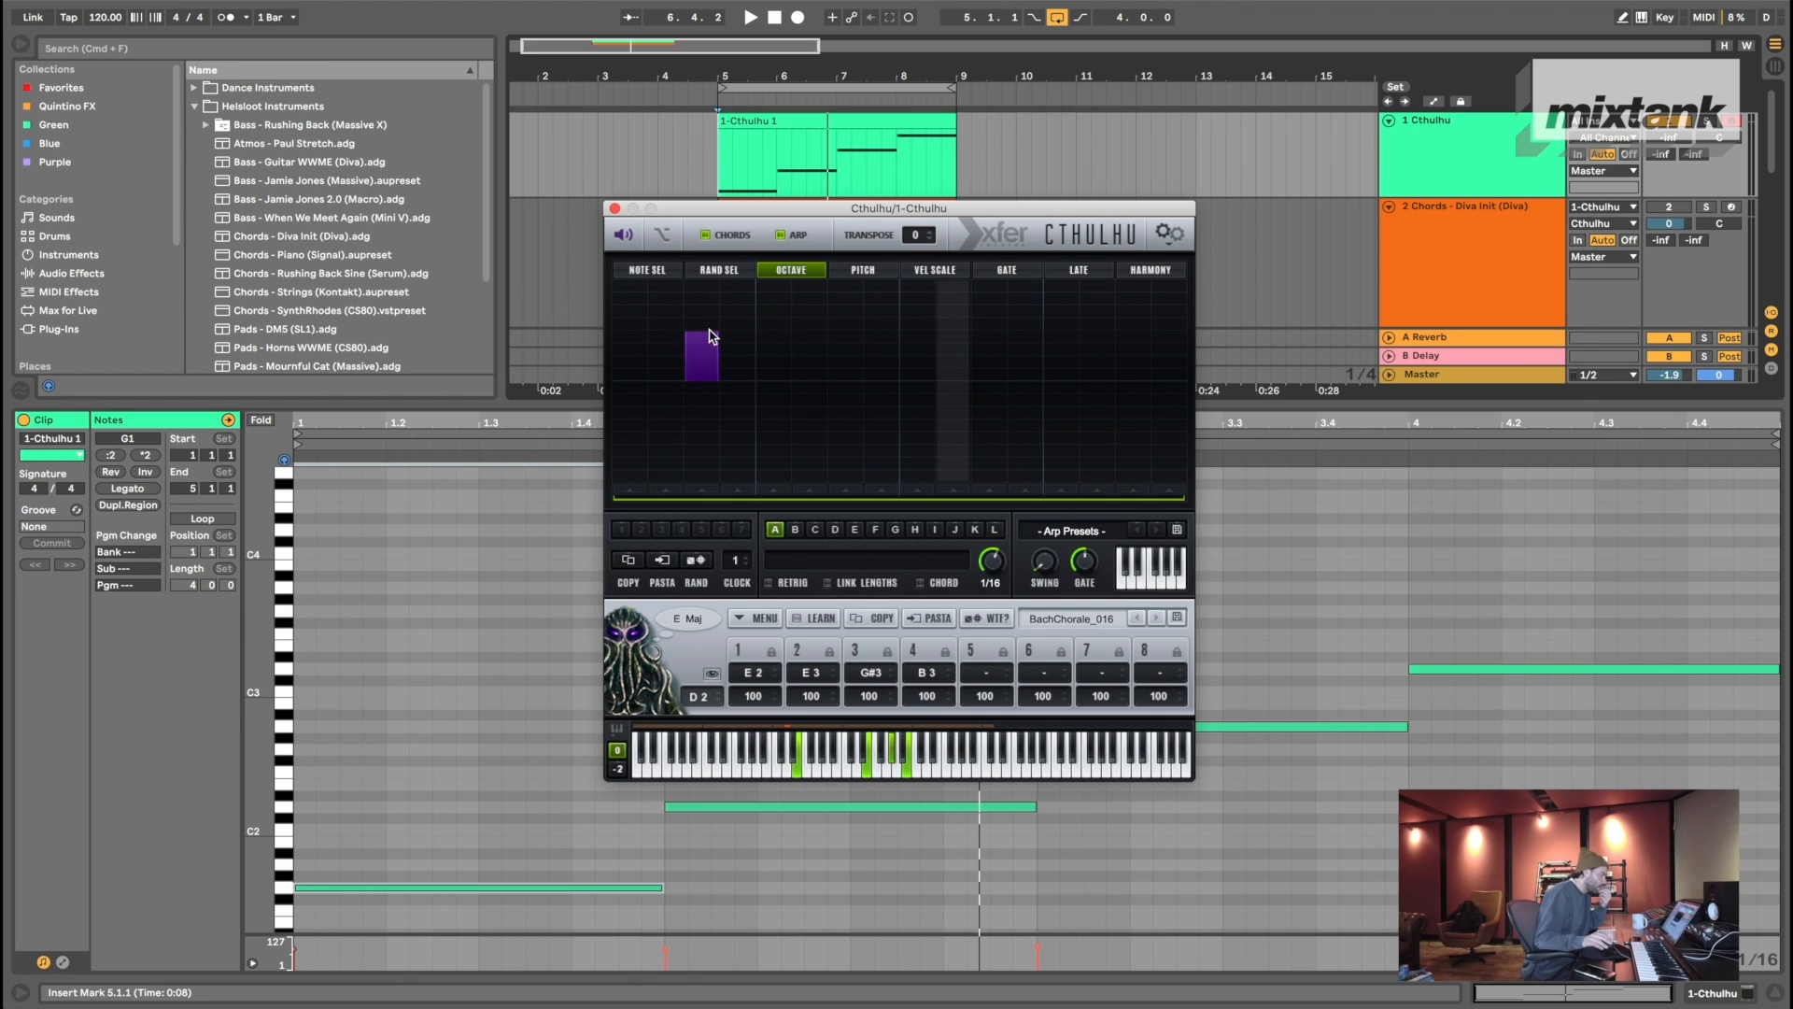
drag(712, 336, 712, 367)
click(746, 402)
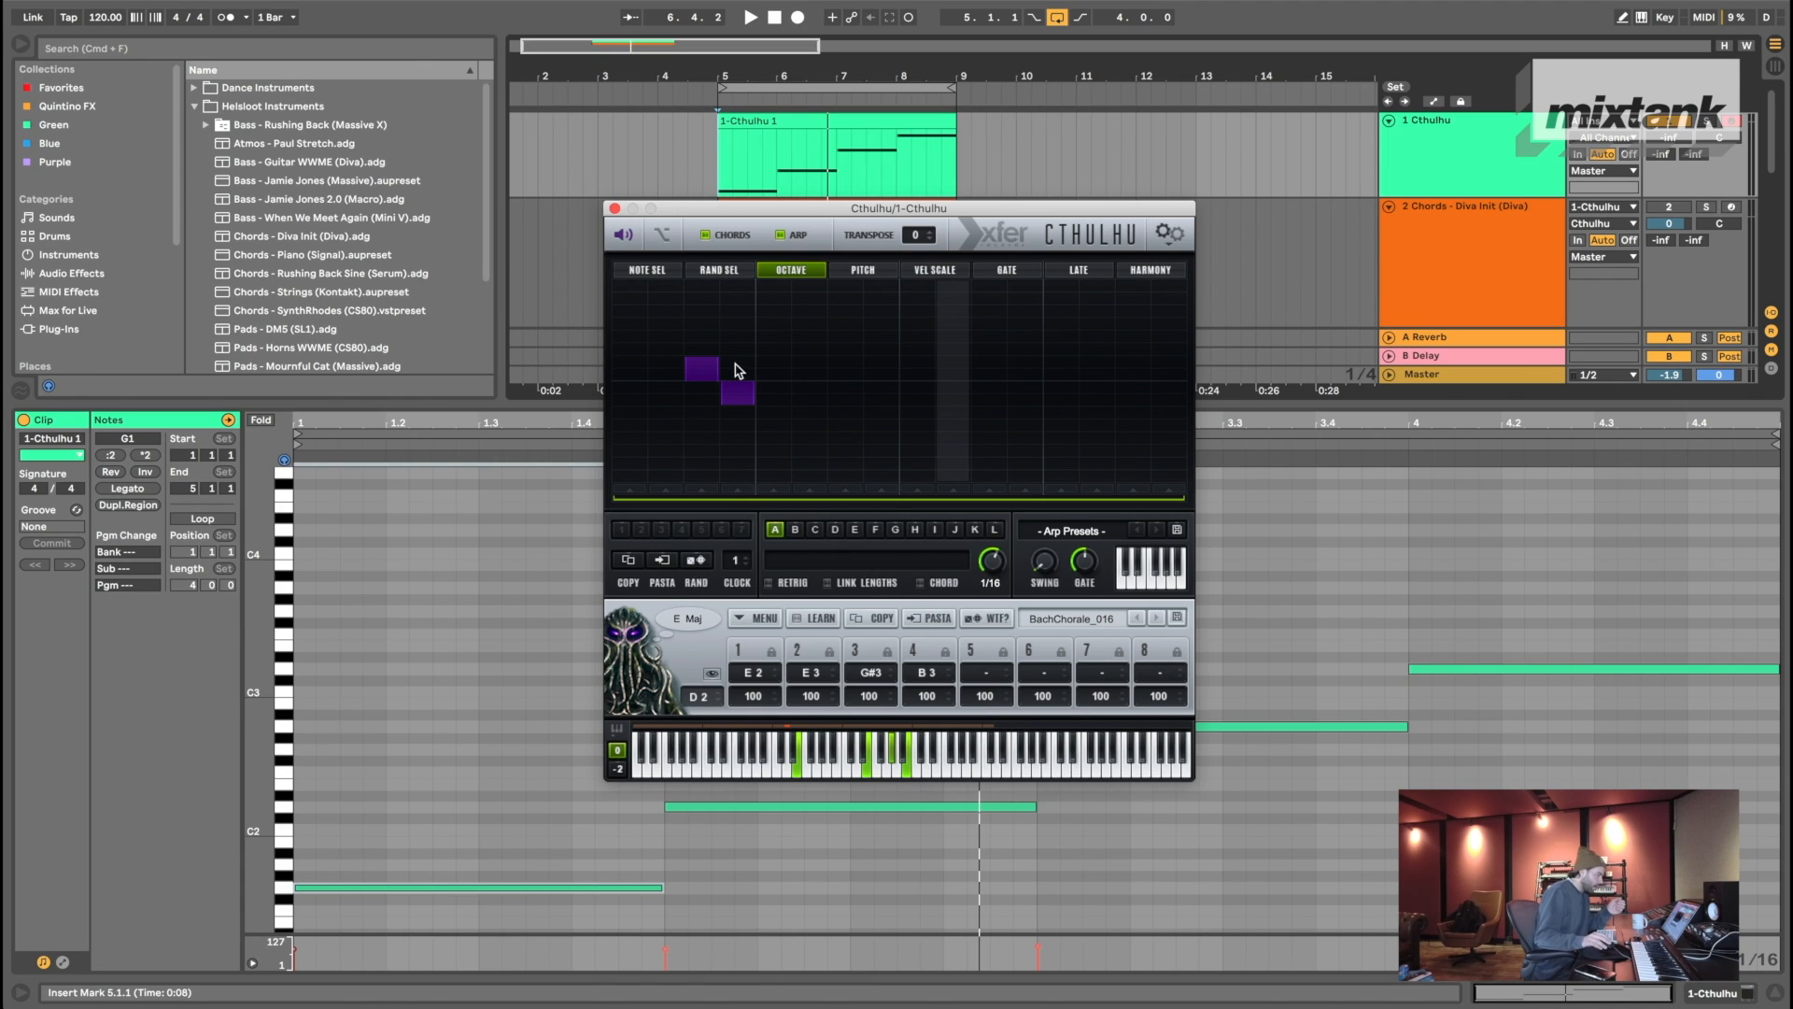
- Raise Octave step 5 four levels, steps 6 and 9 one, and 13 and 15 two; lower steps 8 and 11 one, and 14 two
click(776, 355)
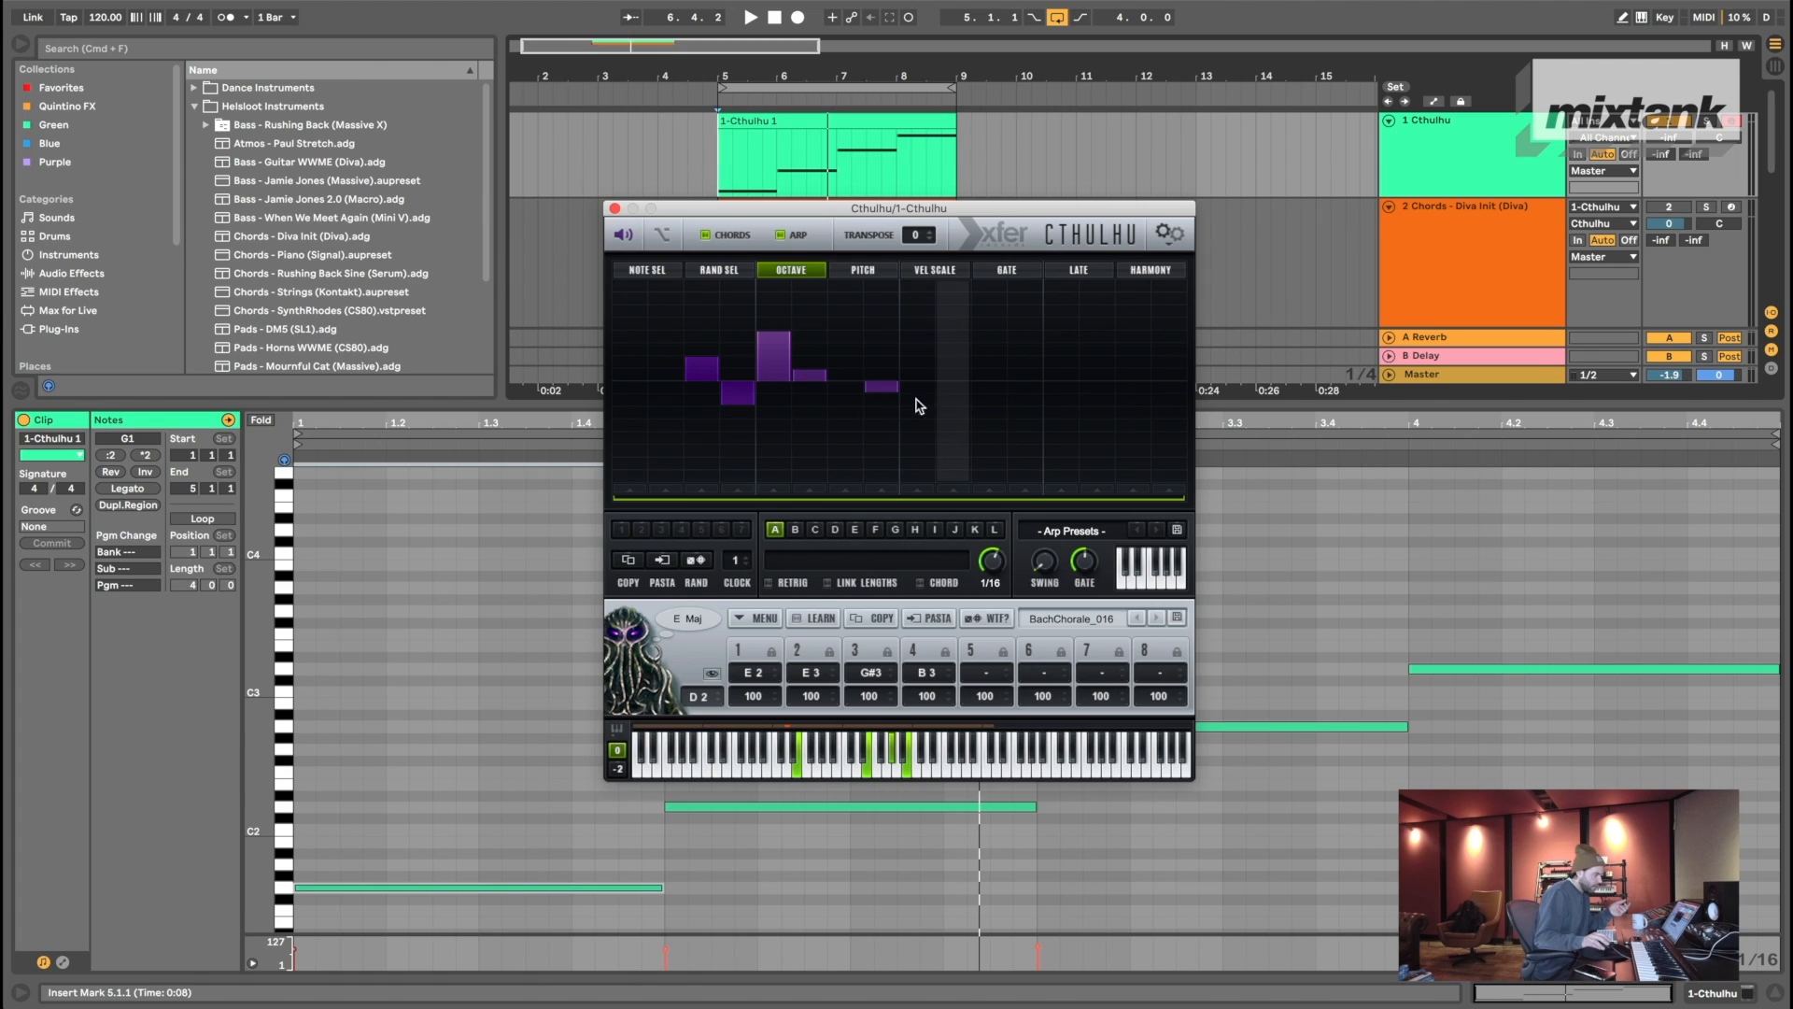
click(992, 398)
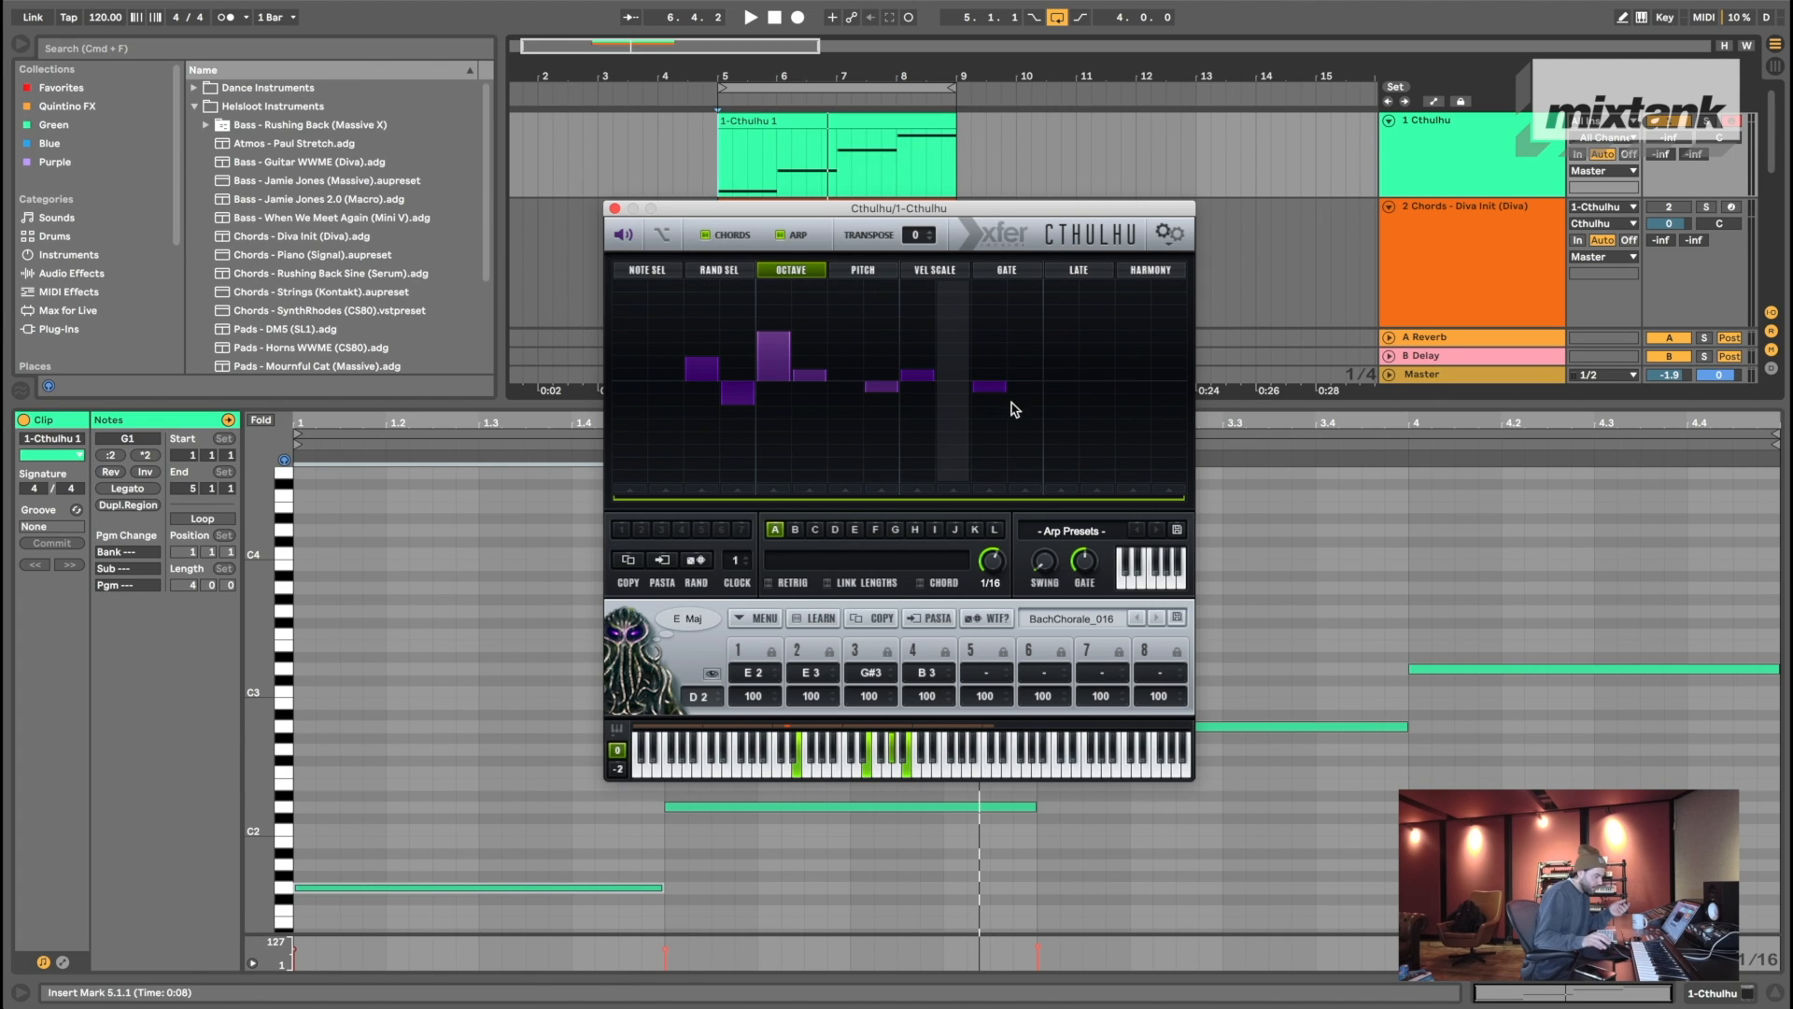
click(1098, 394)
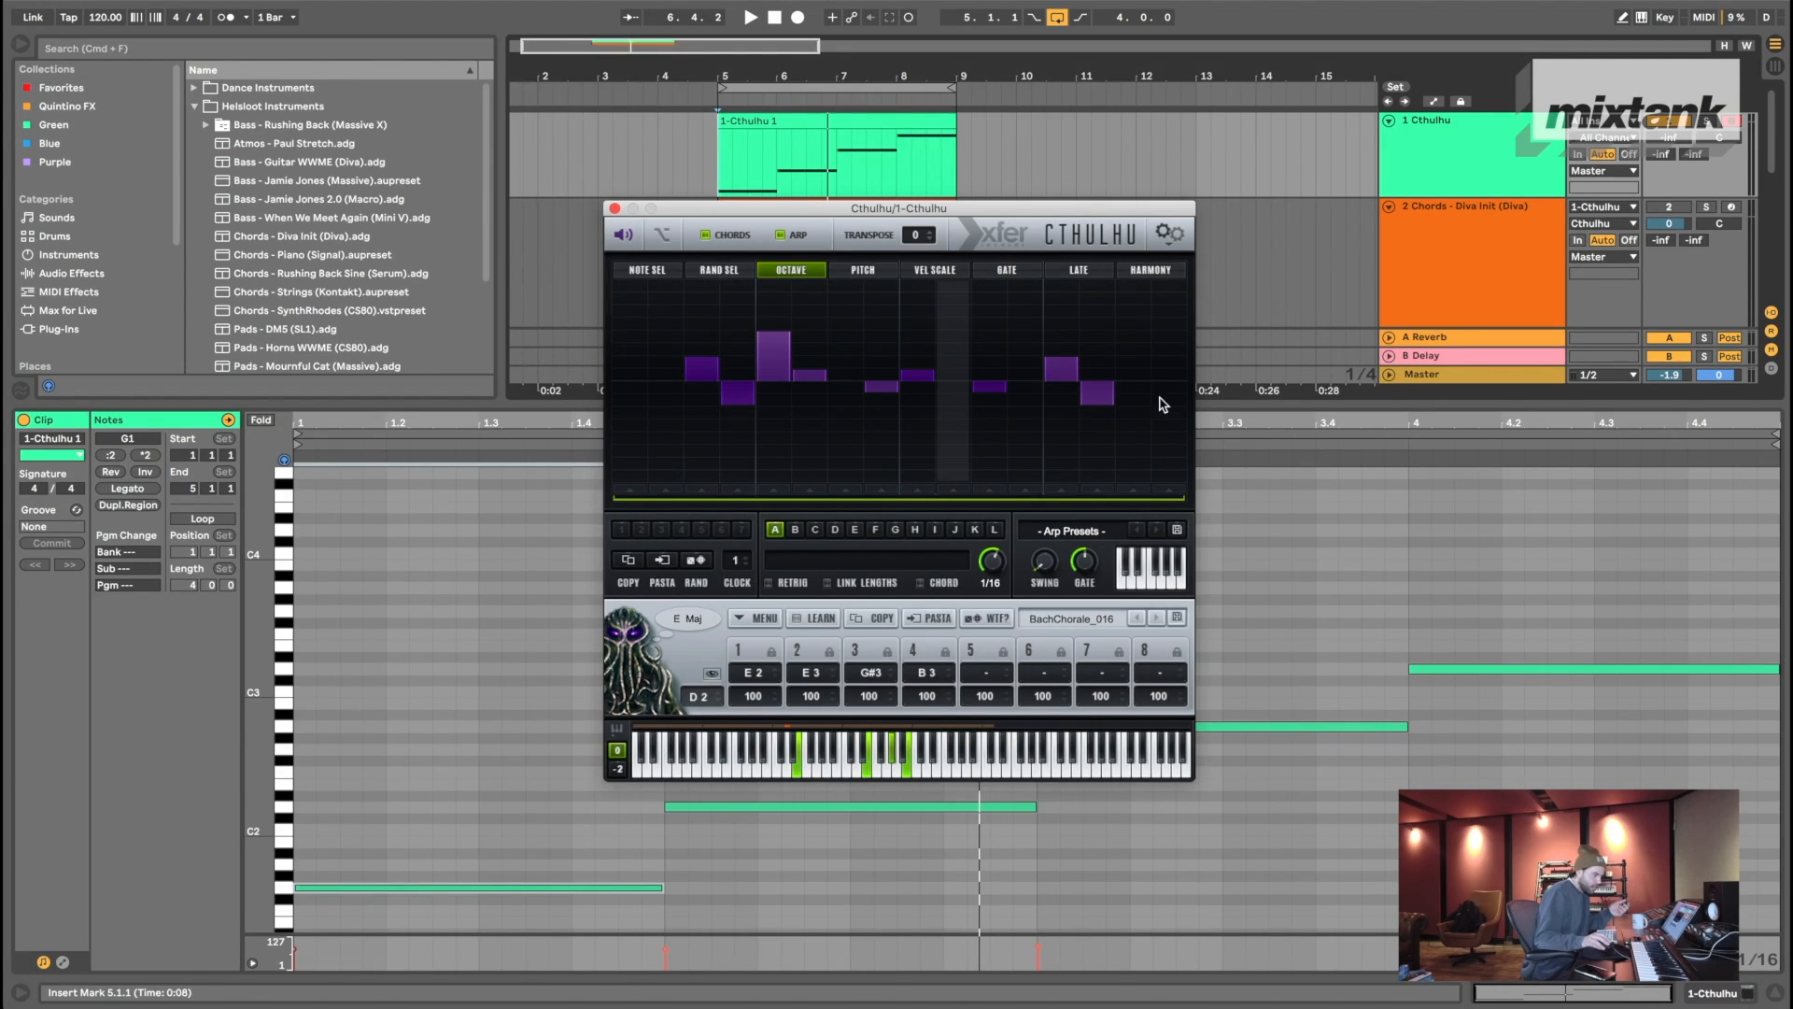
click(1135, 366)
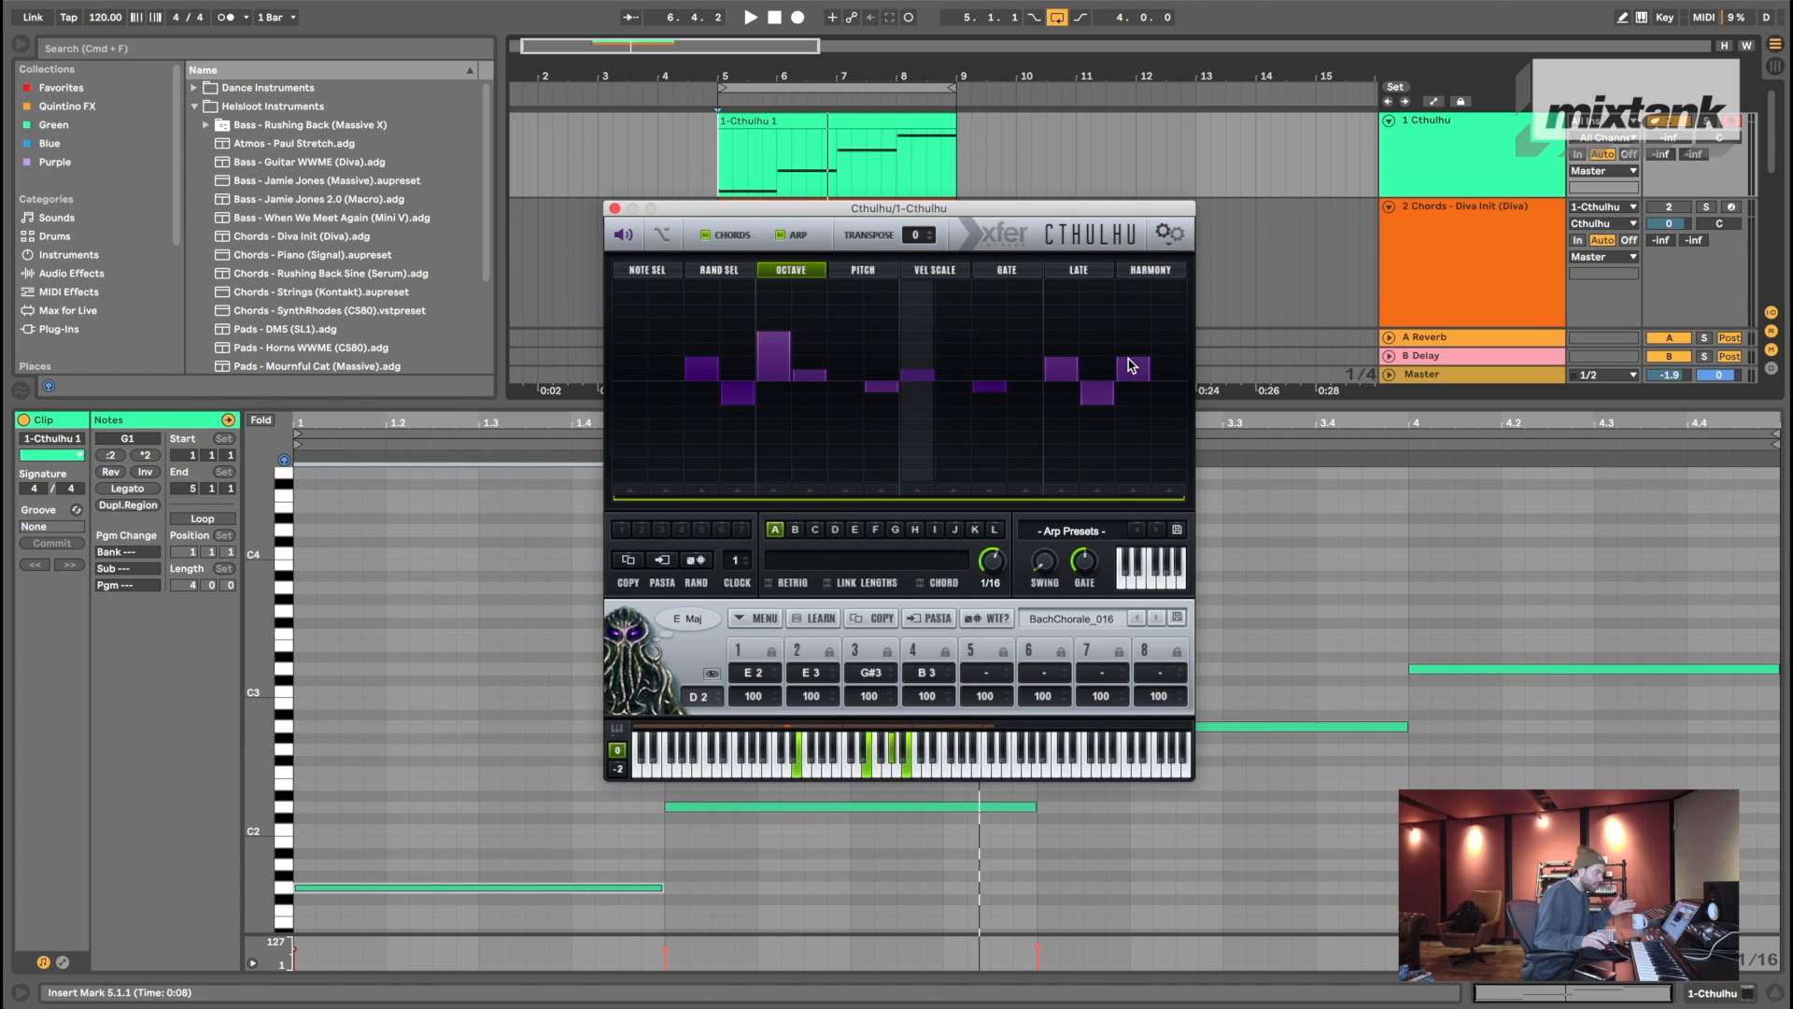
- Review Cthulhu's Note Sel and Pitch lanes and play the loop to hear the arpeggio with its octave shifts
click(658, 272)
click(853, 270)
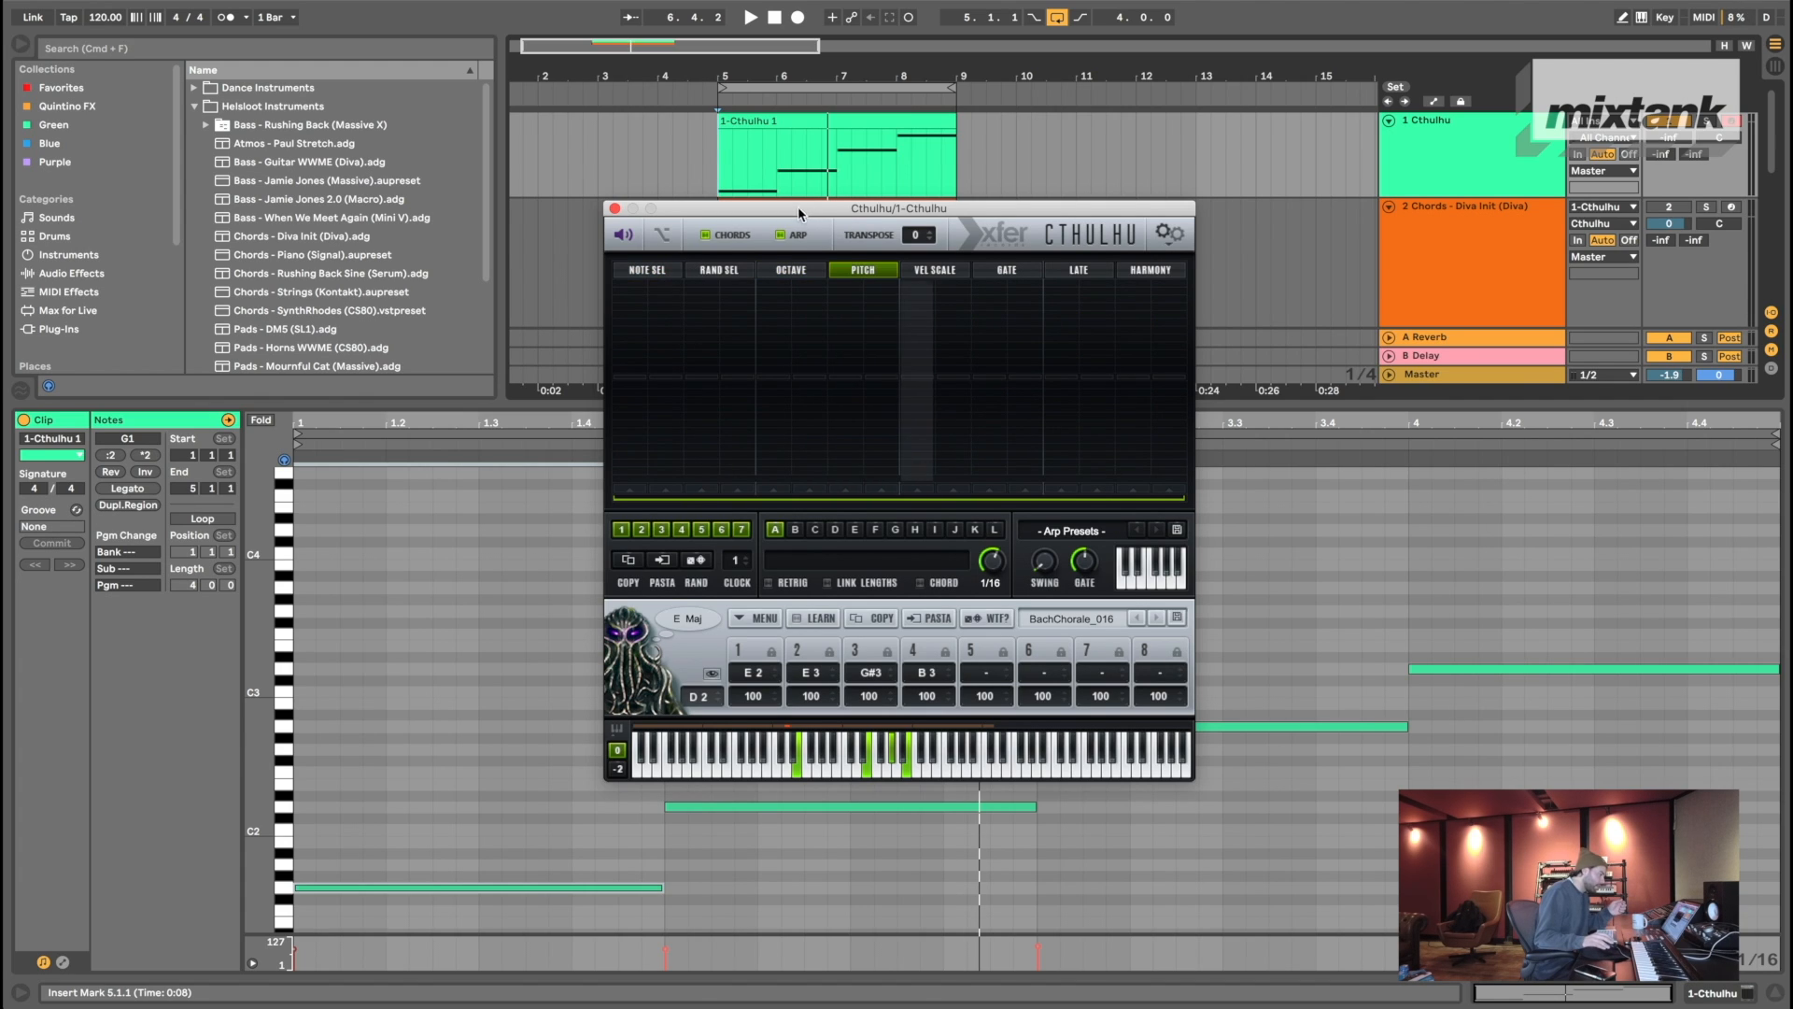
click(648, 271)
drag(758, 213, 815, 300)
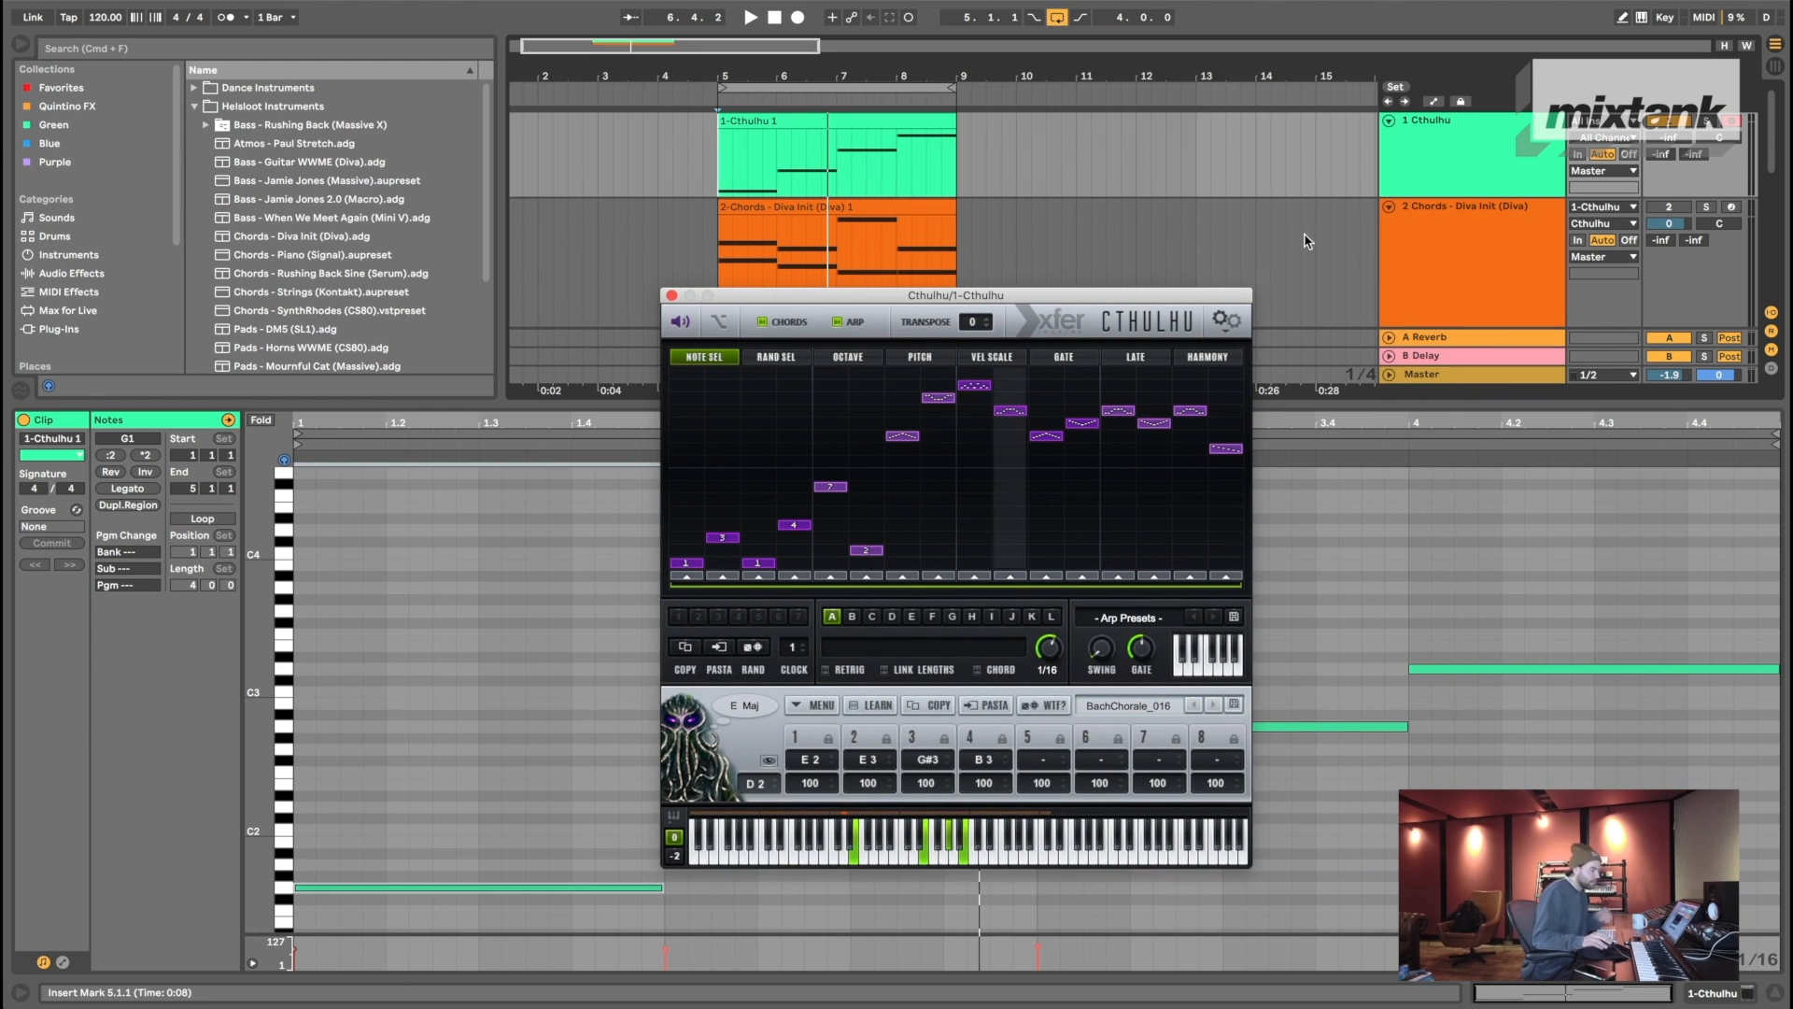
key(space)
click(1203, 358)
click(918, 357)
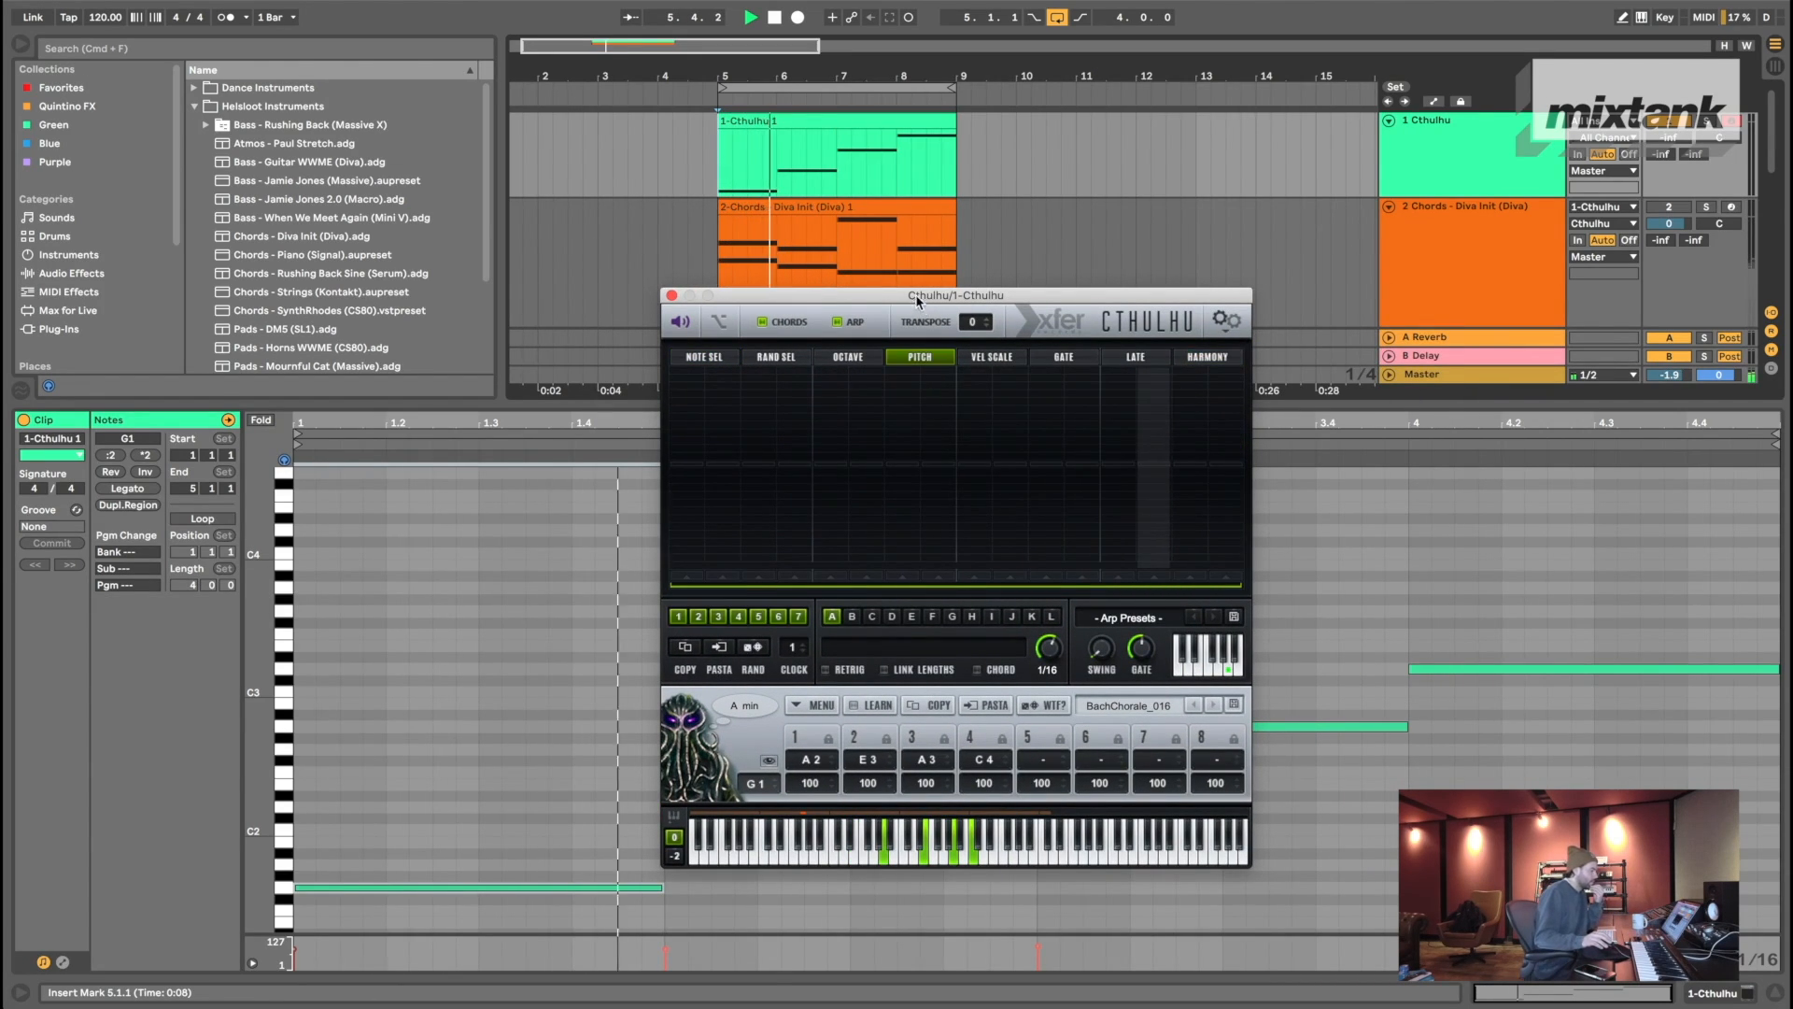
drag(918, 301, 885, 222)
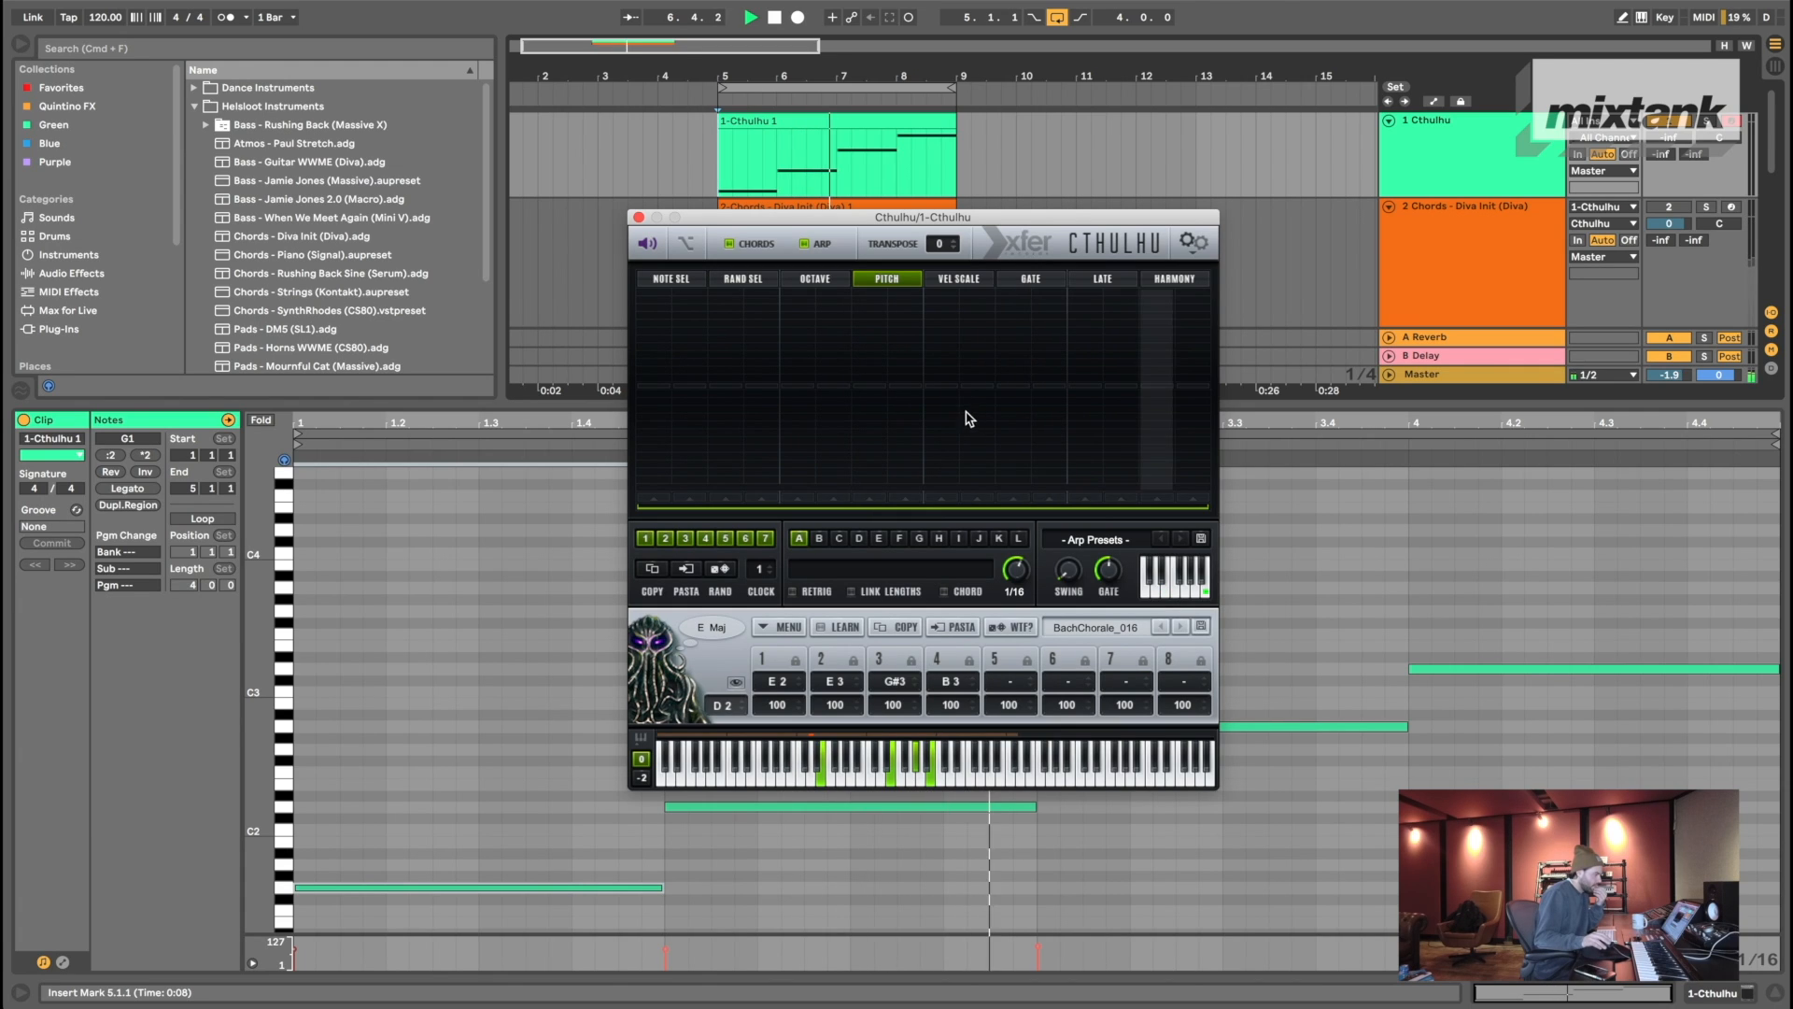
- In the Octave lane, reset step 13 to zero, reduce step 15 to one level up, and set step 16 one level down
click(833, 278)
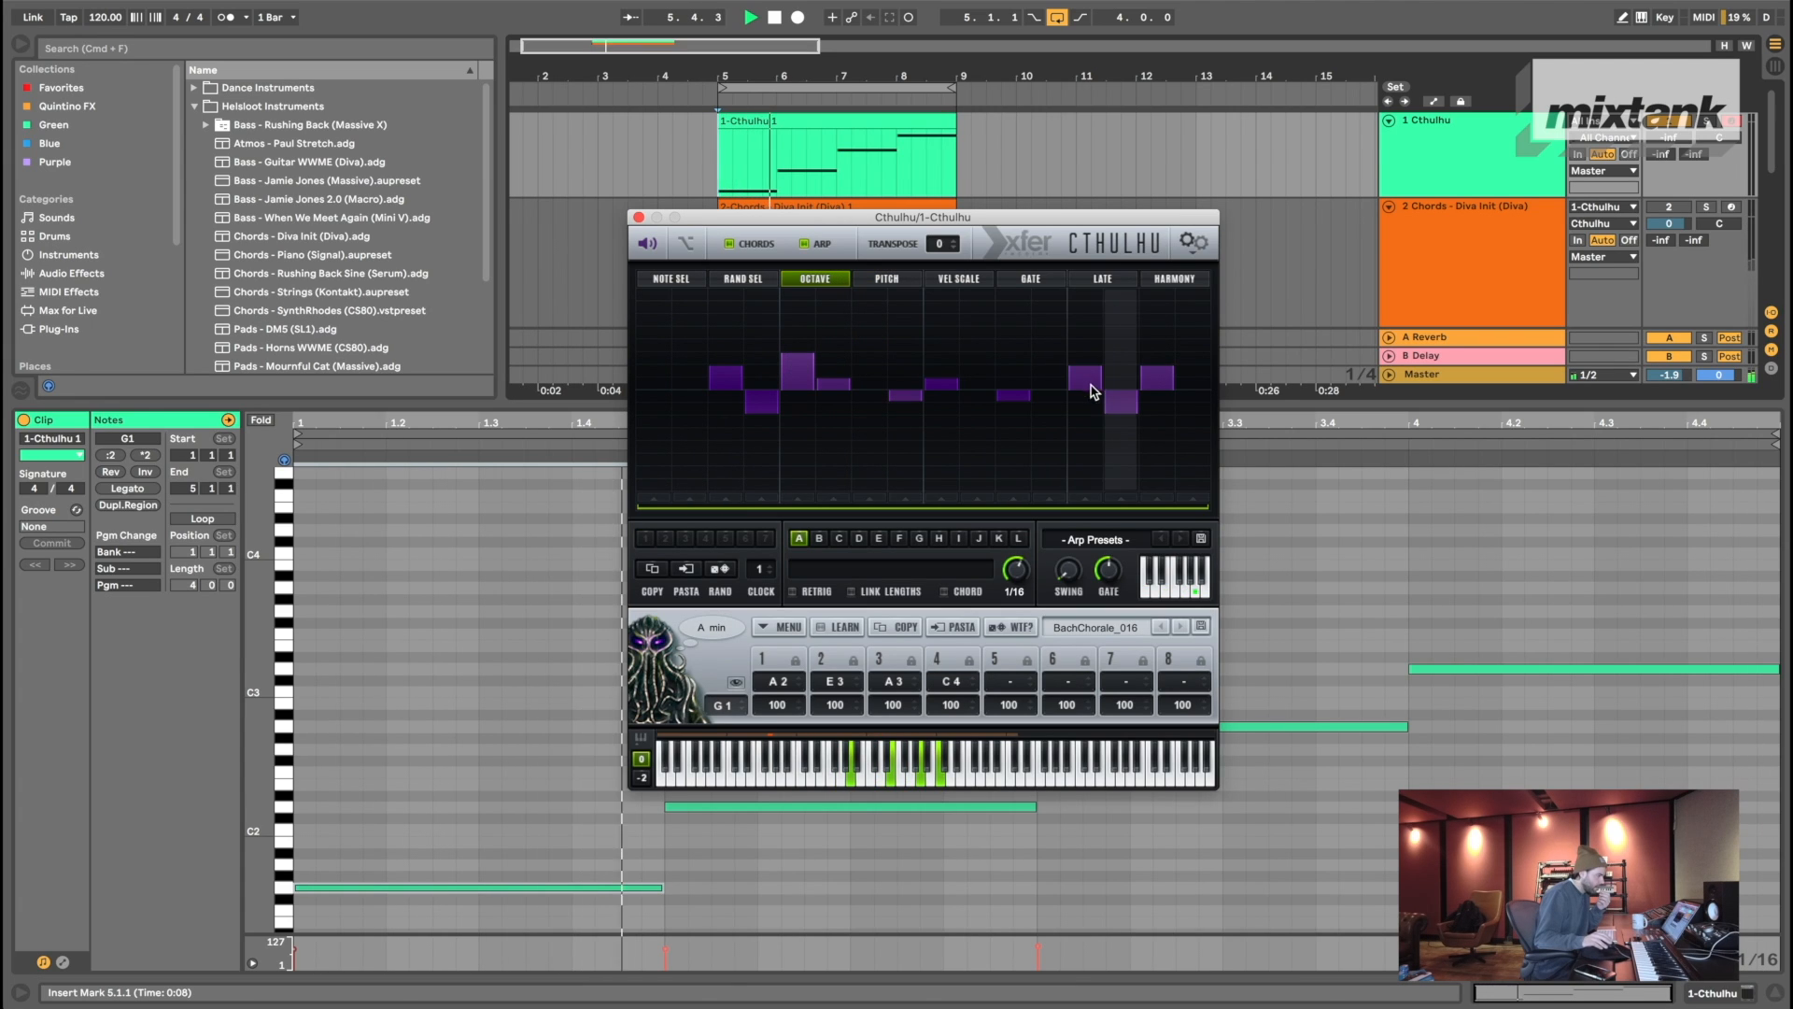
click(1156, 381)
click(1078, 389)
click(1181, 403)
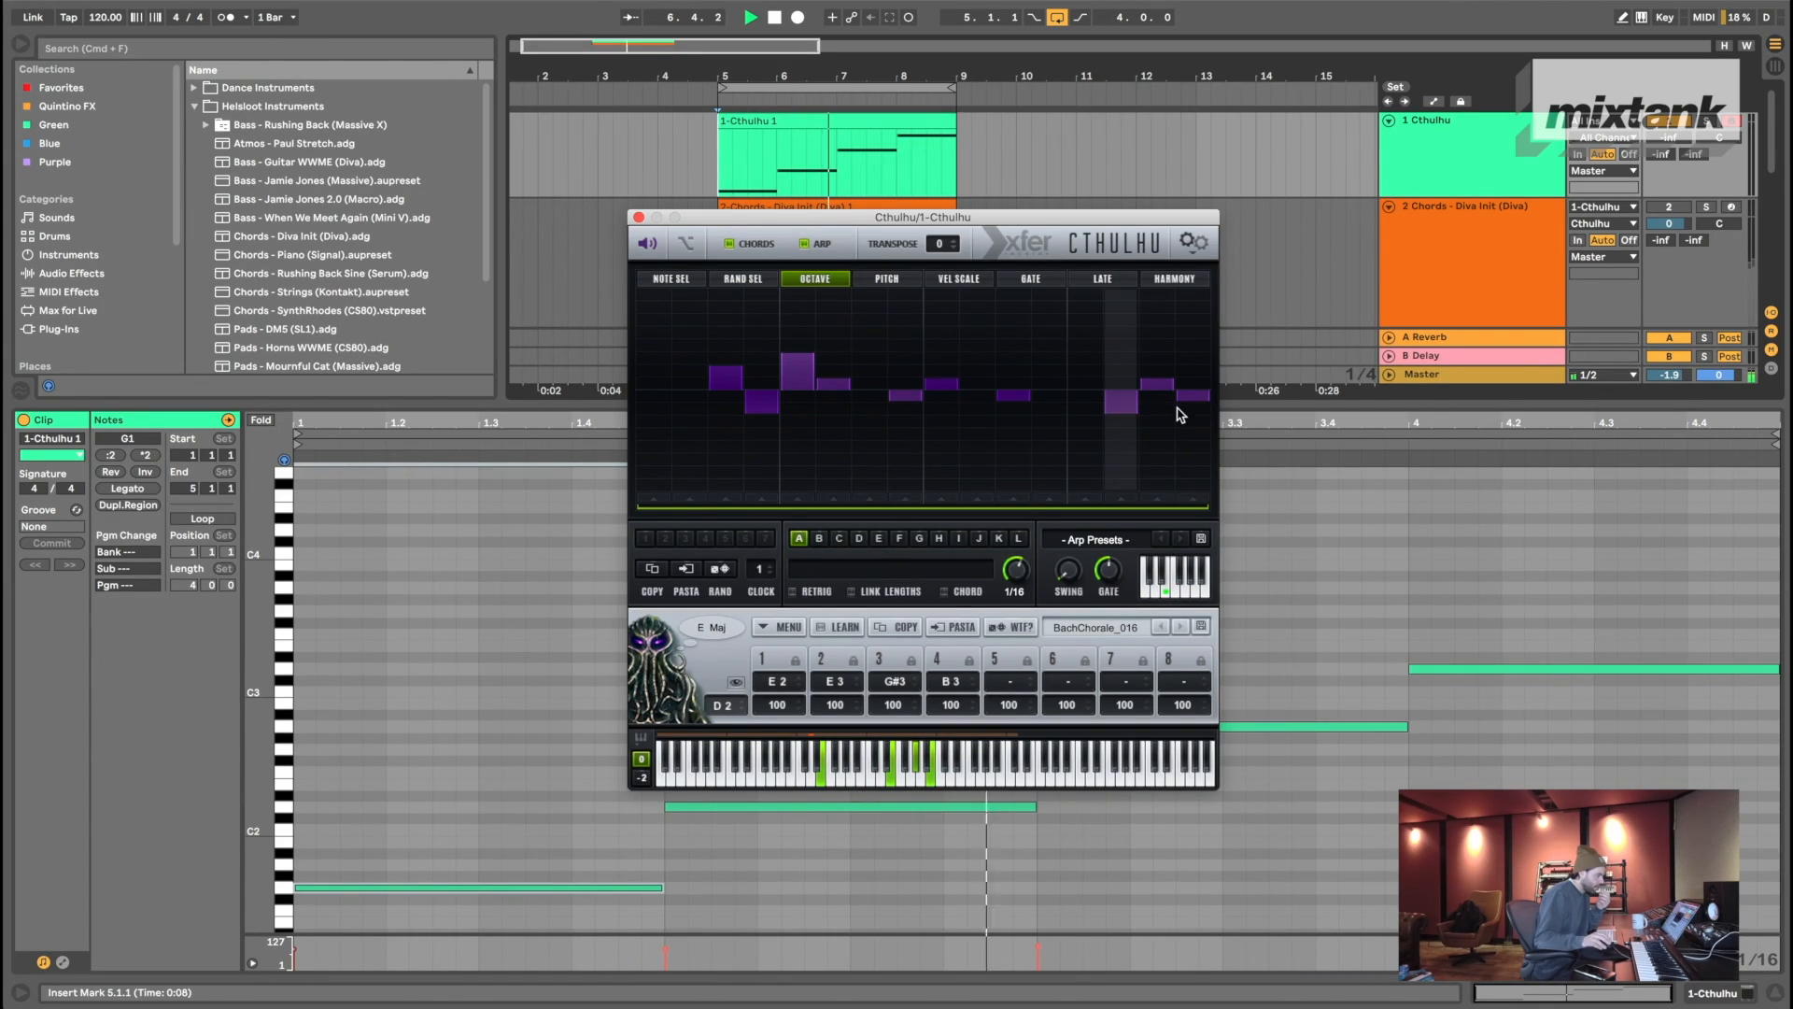
- In Cthulhu's Octave lane, set steps 10 and 15 one level down and steps 11 and 13 two levels down
click(1164, 406)
click(1091, 412)
click(1020, 416)
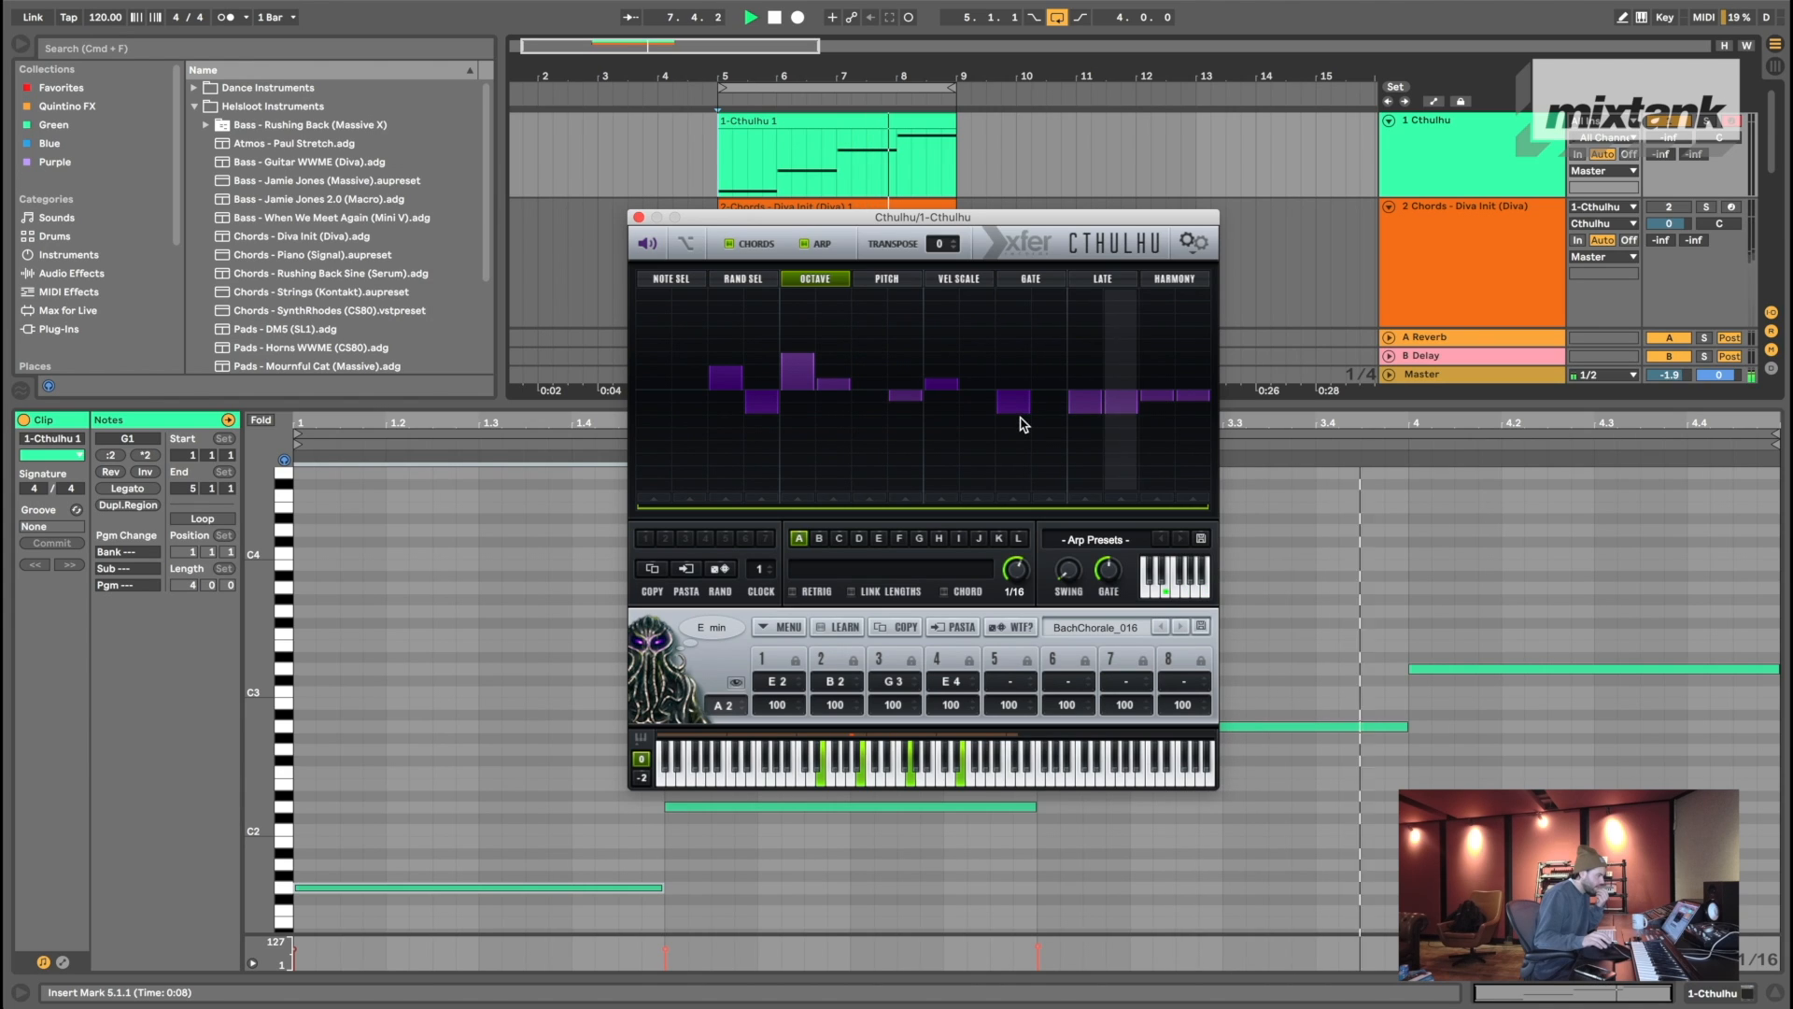
click(978, 406)
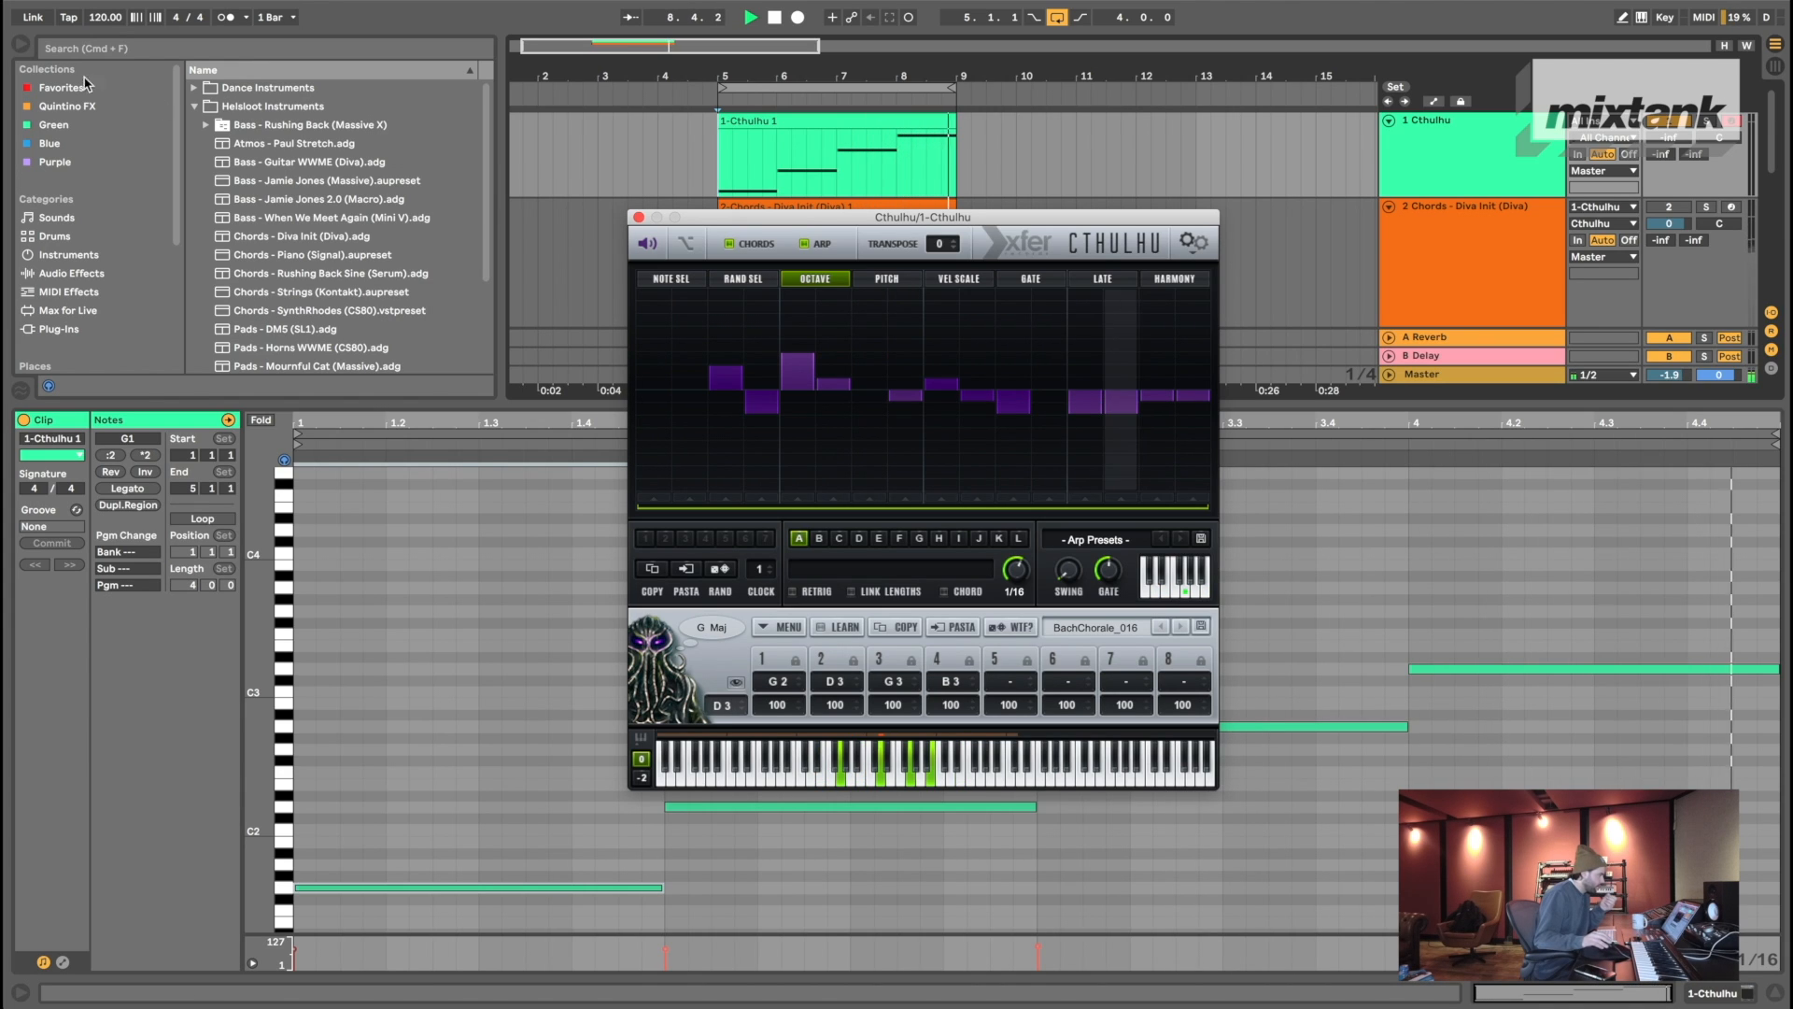
- Set the song tempo to 124 BPM and add a little swing to Cthulhu's arpeggio
drag(106, 17, 105, 10)
click(743, 278)
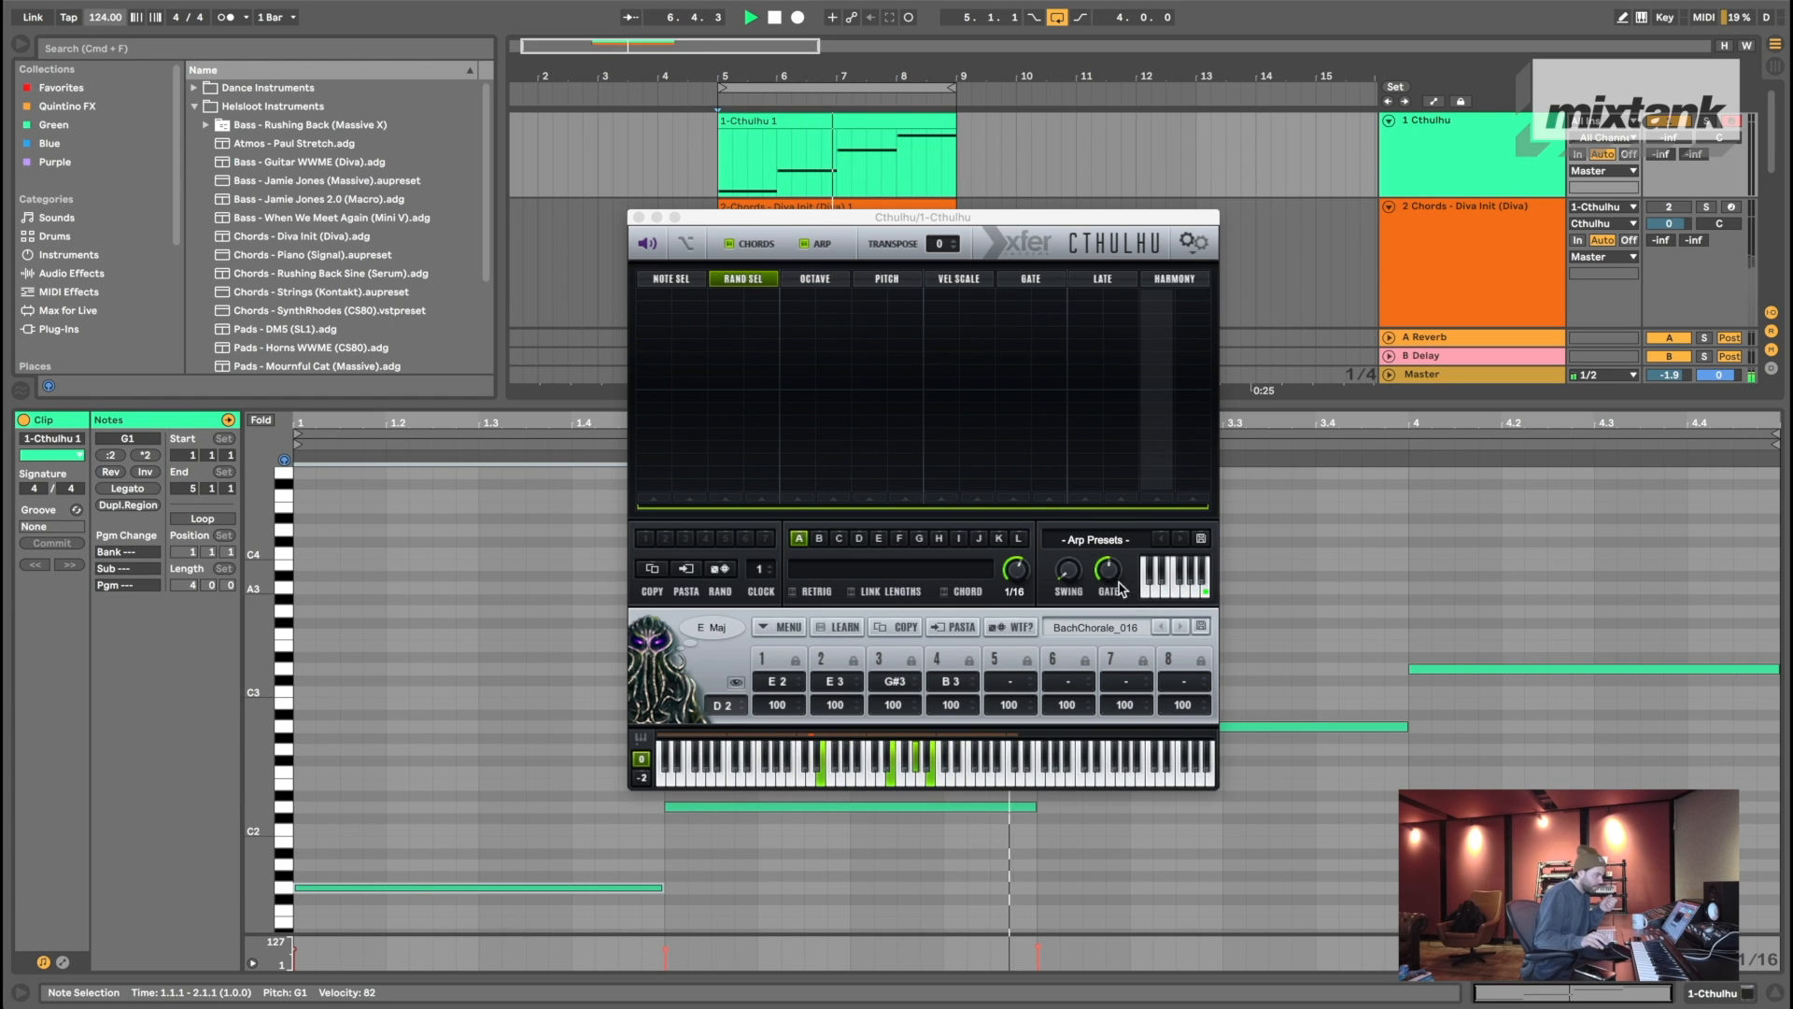
mouse_move(1071, 579)
mouse_down()
mouse_move(1072, 553)
mouse_move(1074, 572)
mouse_up()
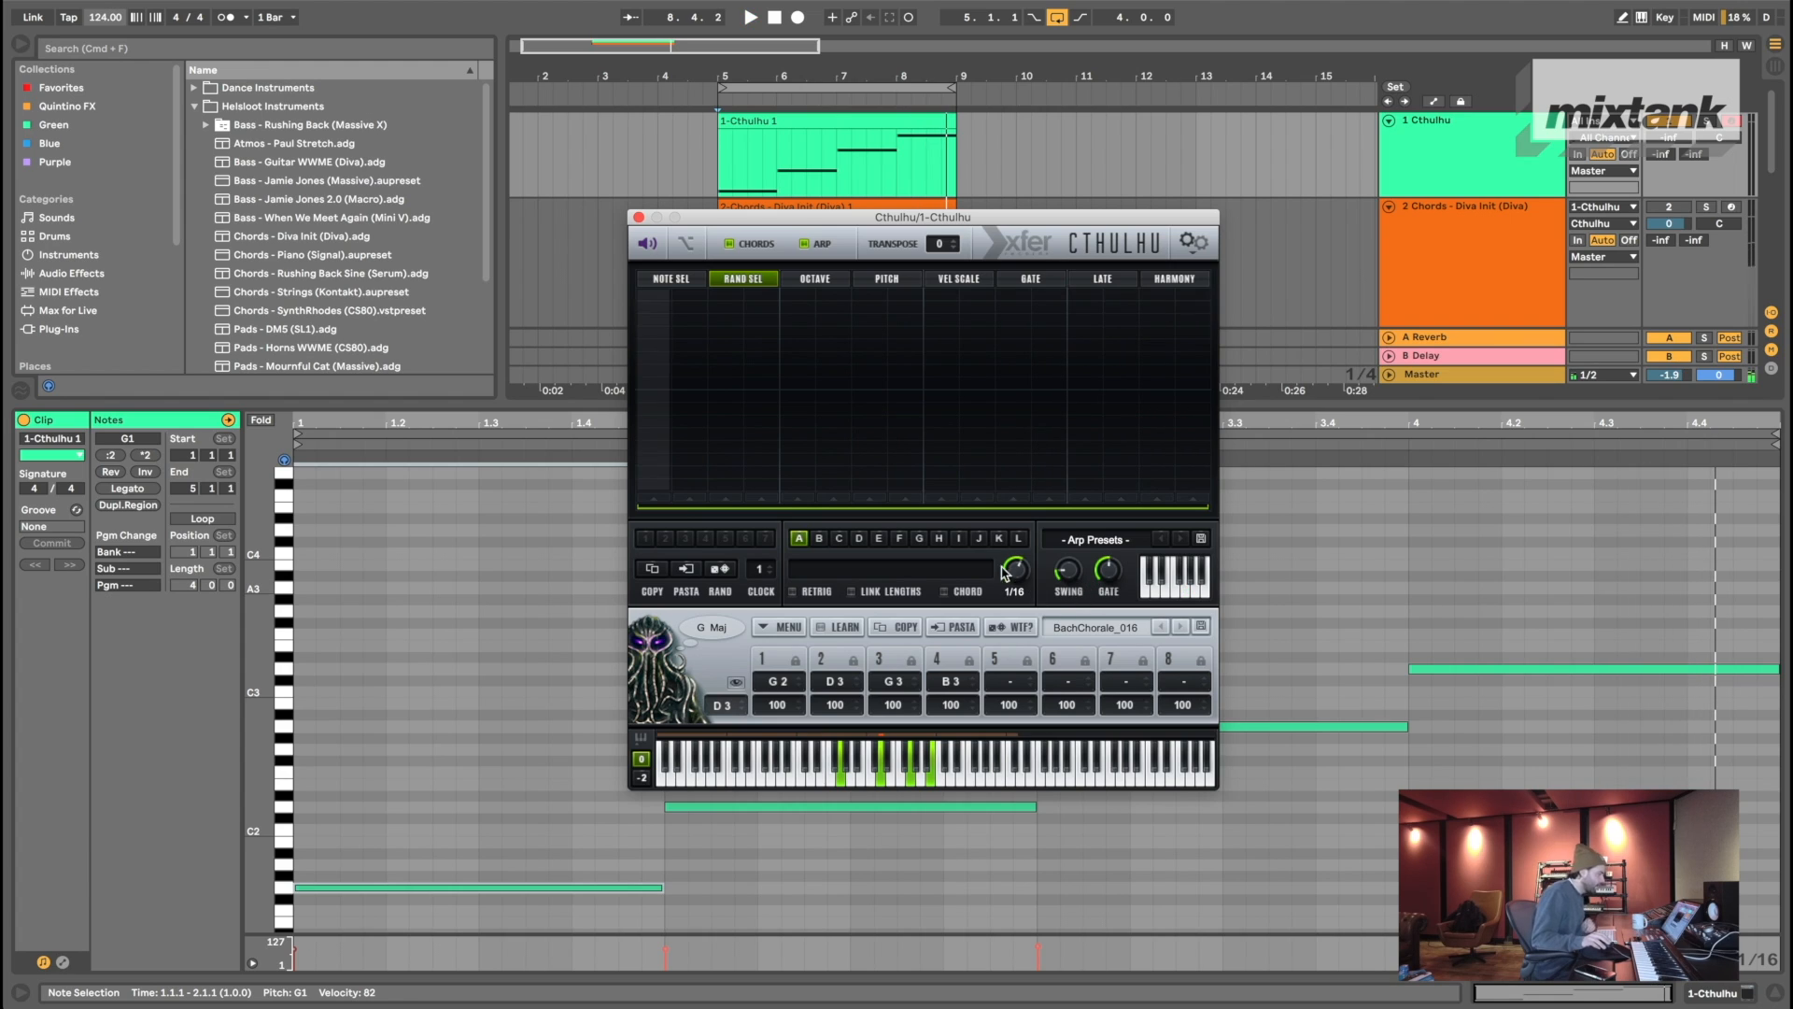
- Check the Pitch lane, move the Cthulhu window clear of the clips, and play the loop from bar 5
click(886, 279)
drag(849, 222, 802, 278)
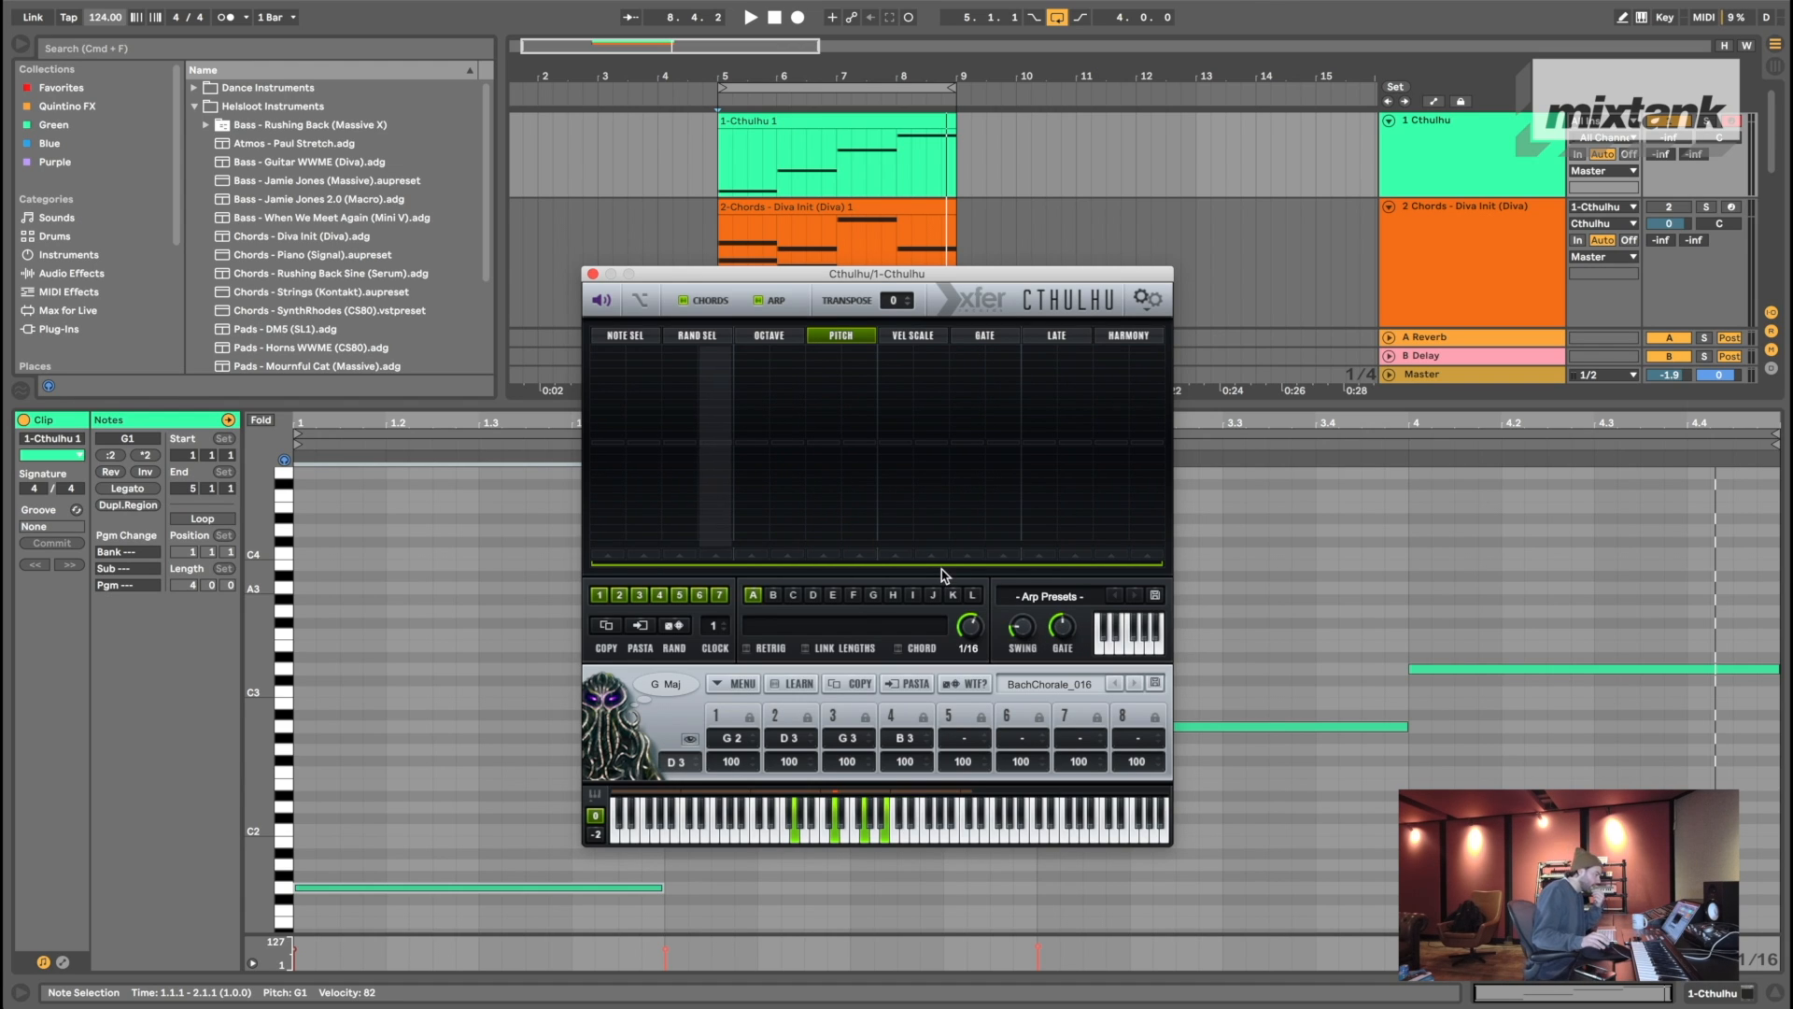
drag(831, 275, 954, 345)
click(824, 286)
click(1454, 258)
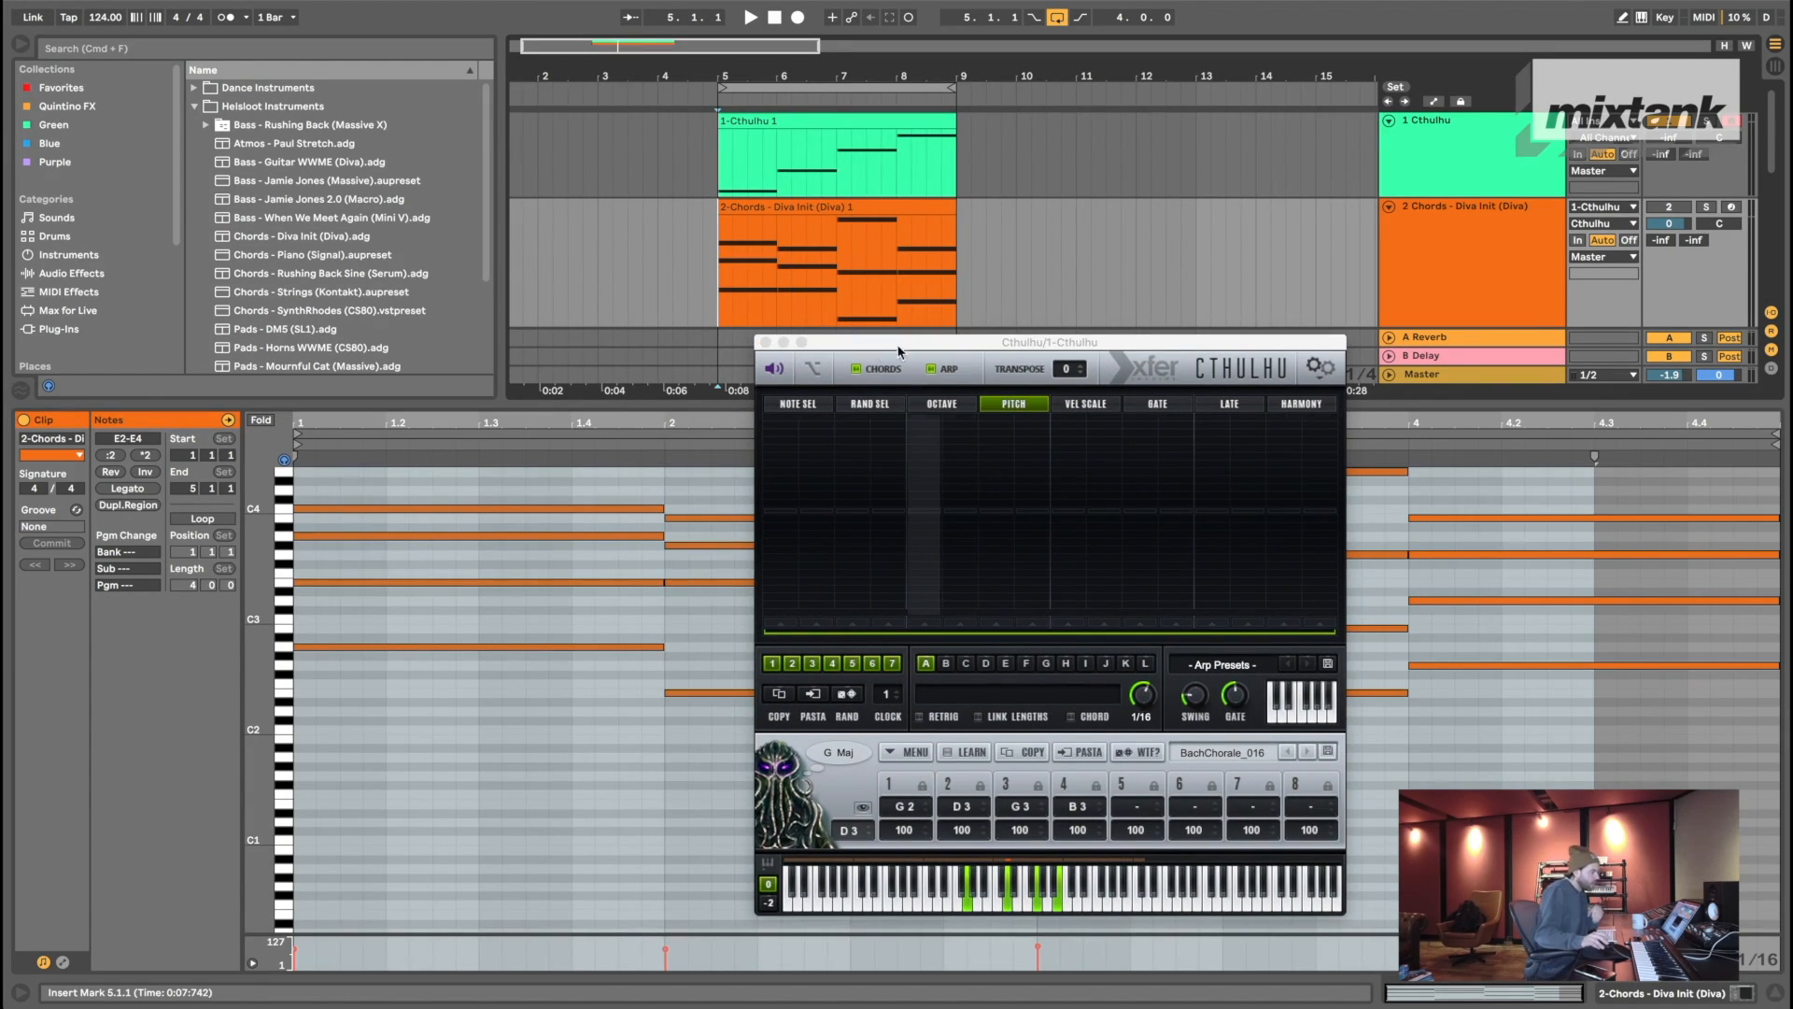
scroll(1672, 159, down, 2)
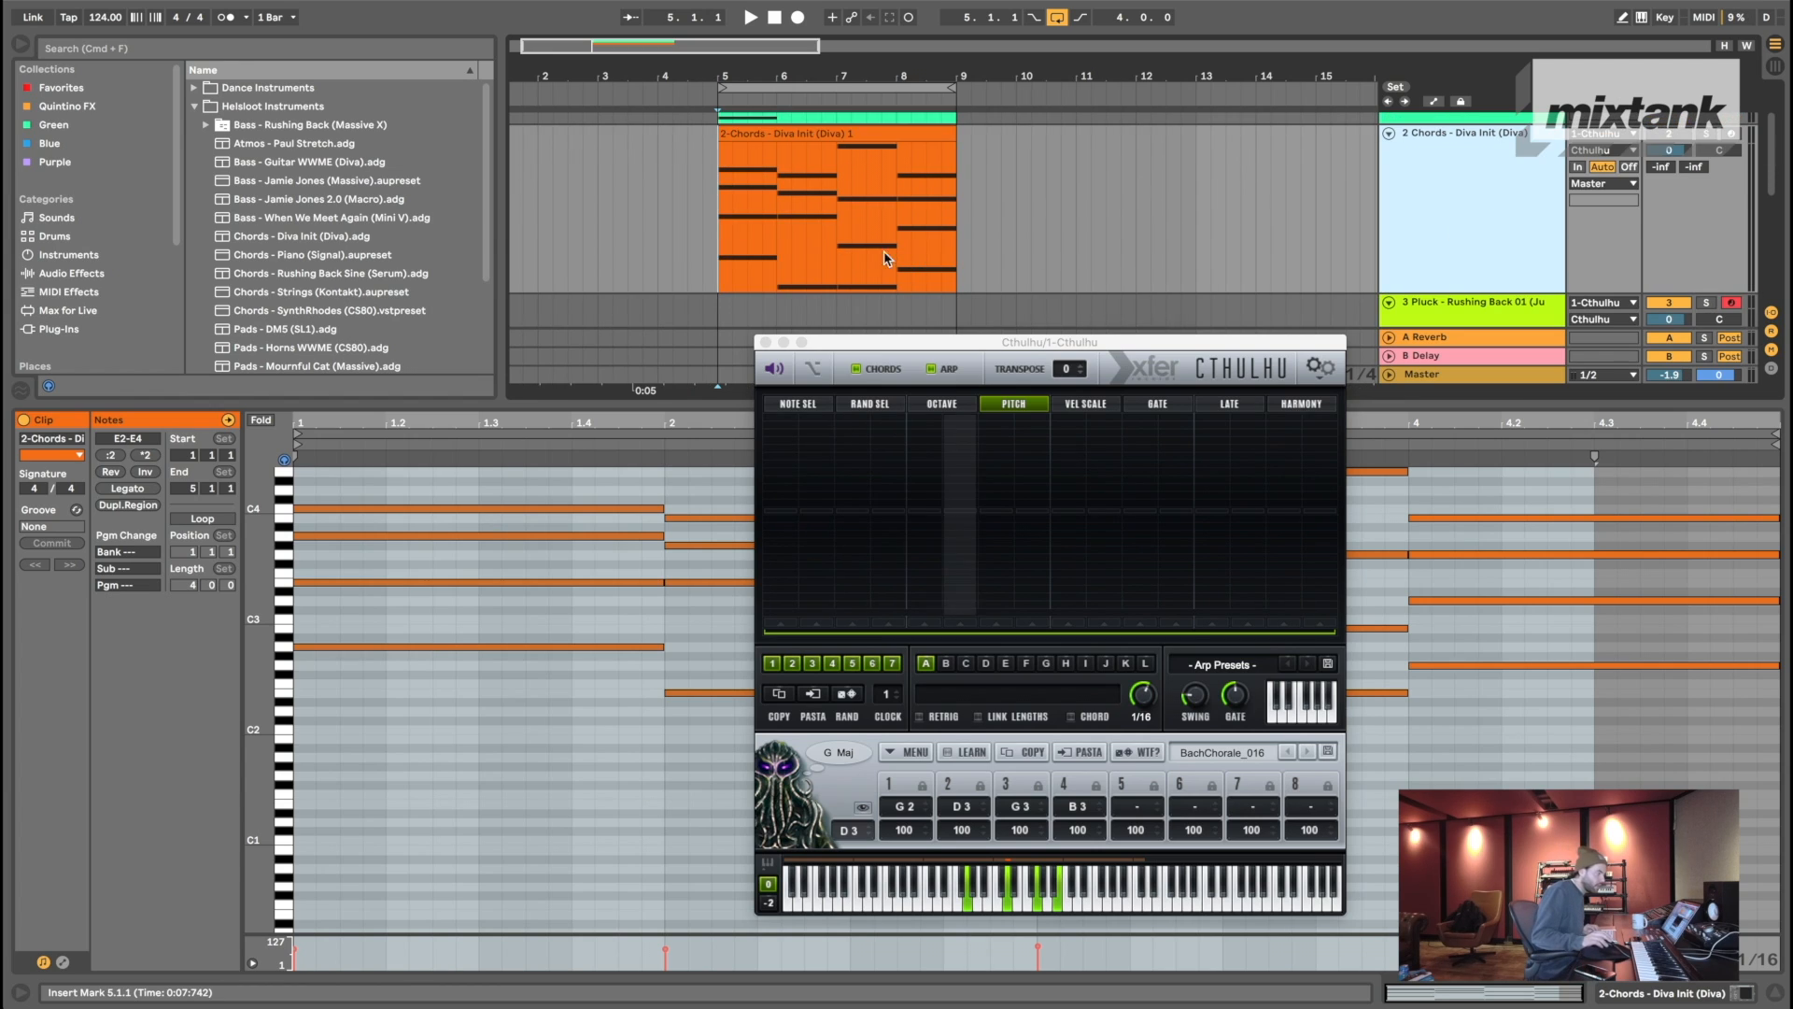
click(719, 233)
key(space)
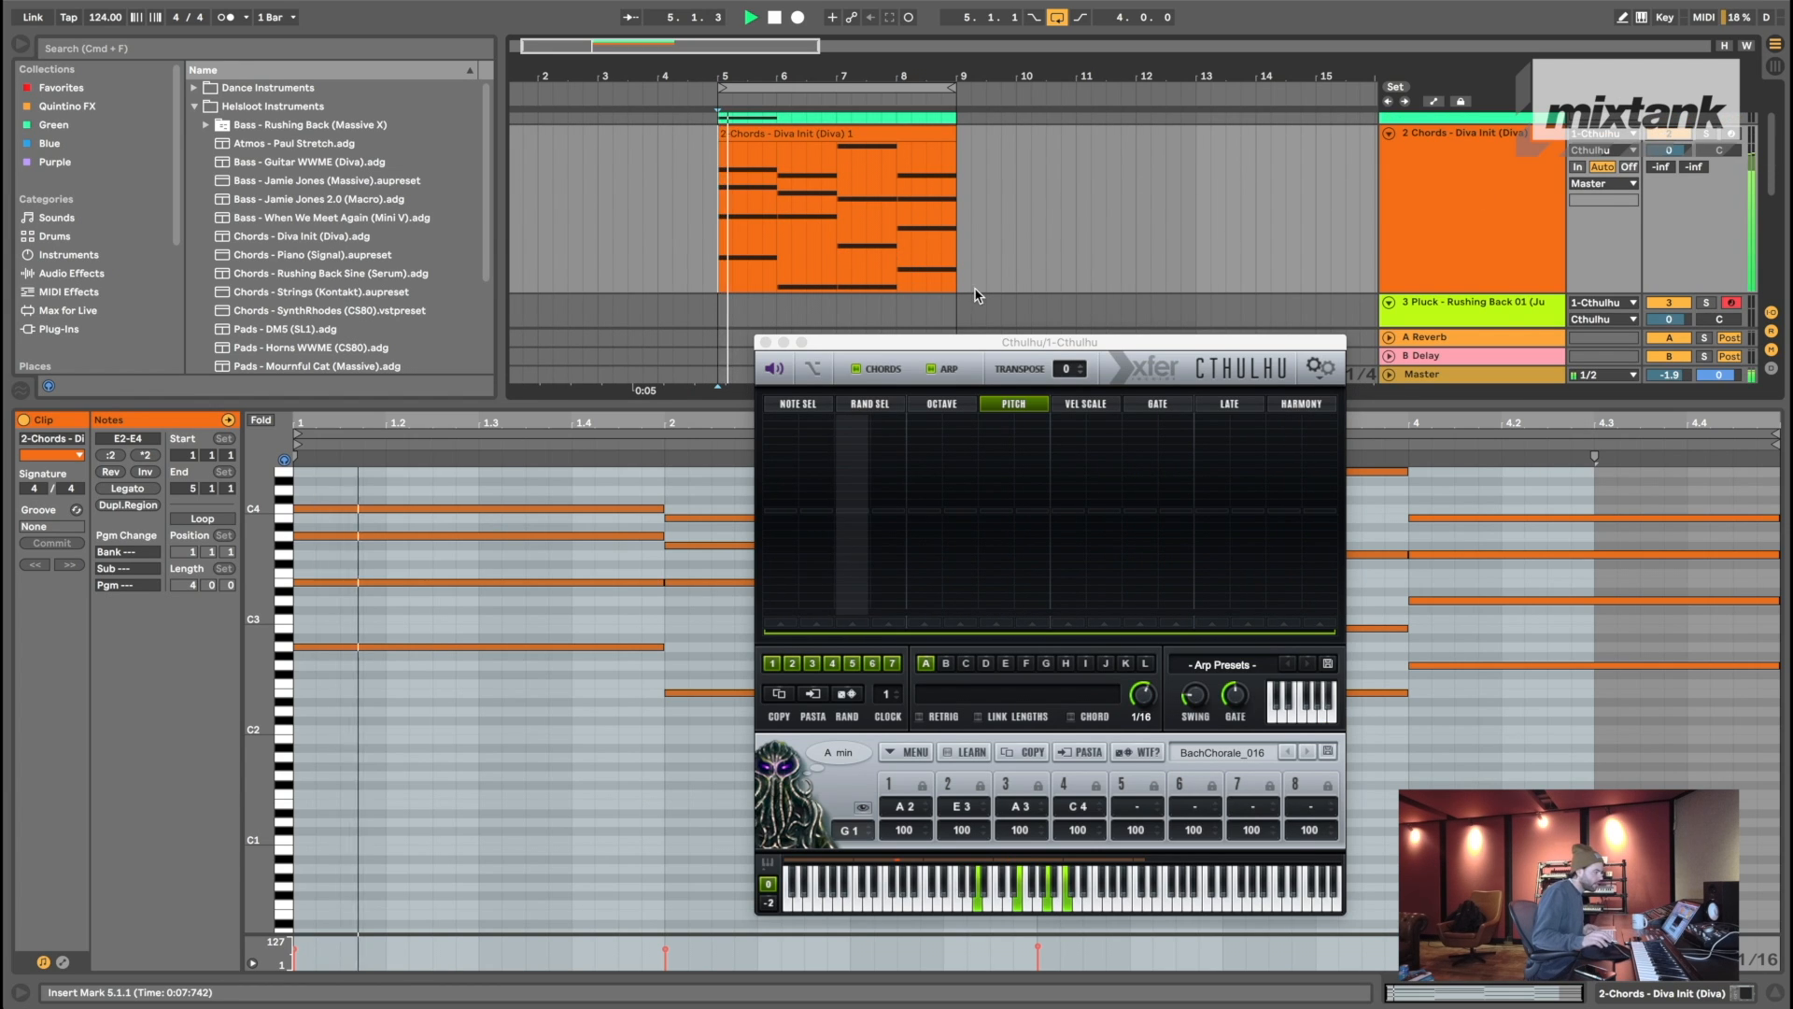
- Look over the Cthulhu, chord and pluck tracks in the arrangement while the loop plays, moving the plugin window out of the way
drag(1028, 344, 1063, 343)
click(985, 200)
scroll(888, 247, up, 3)
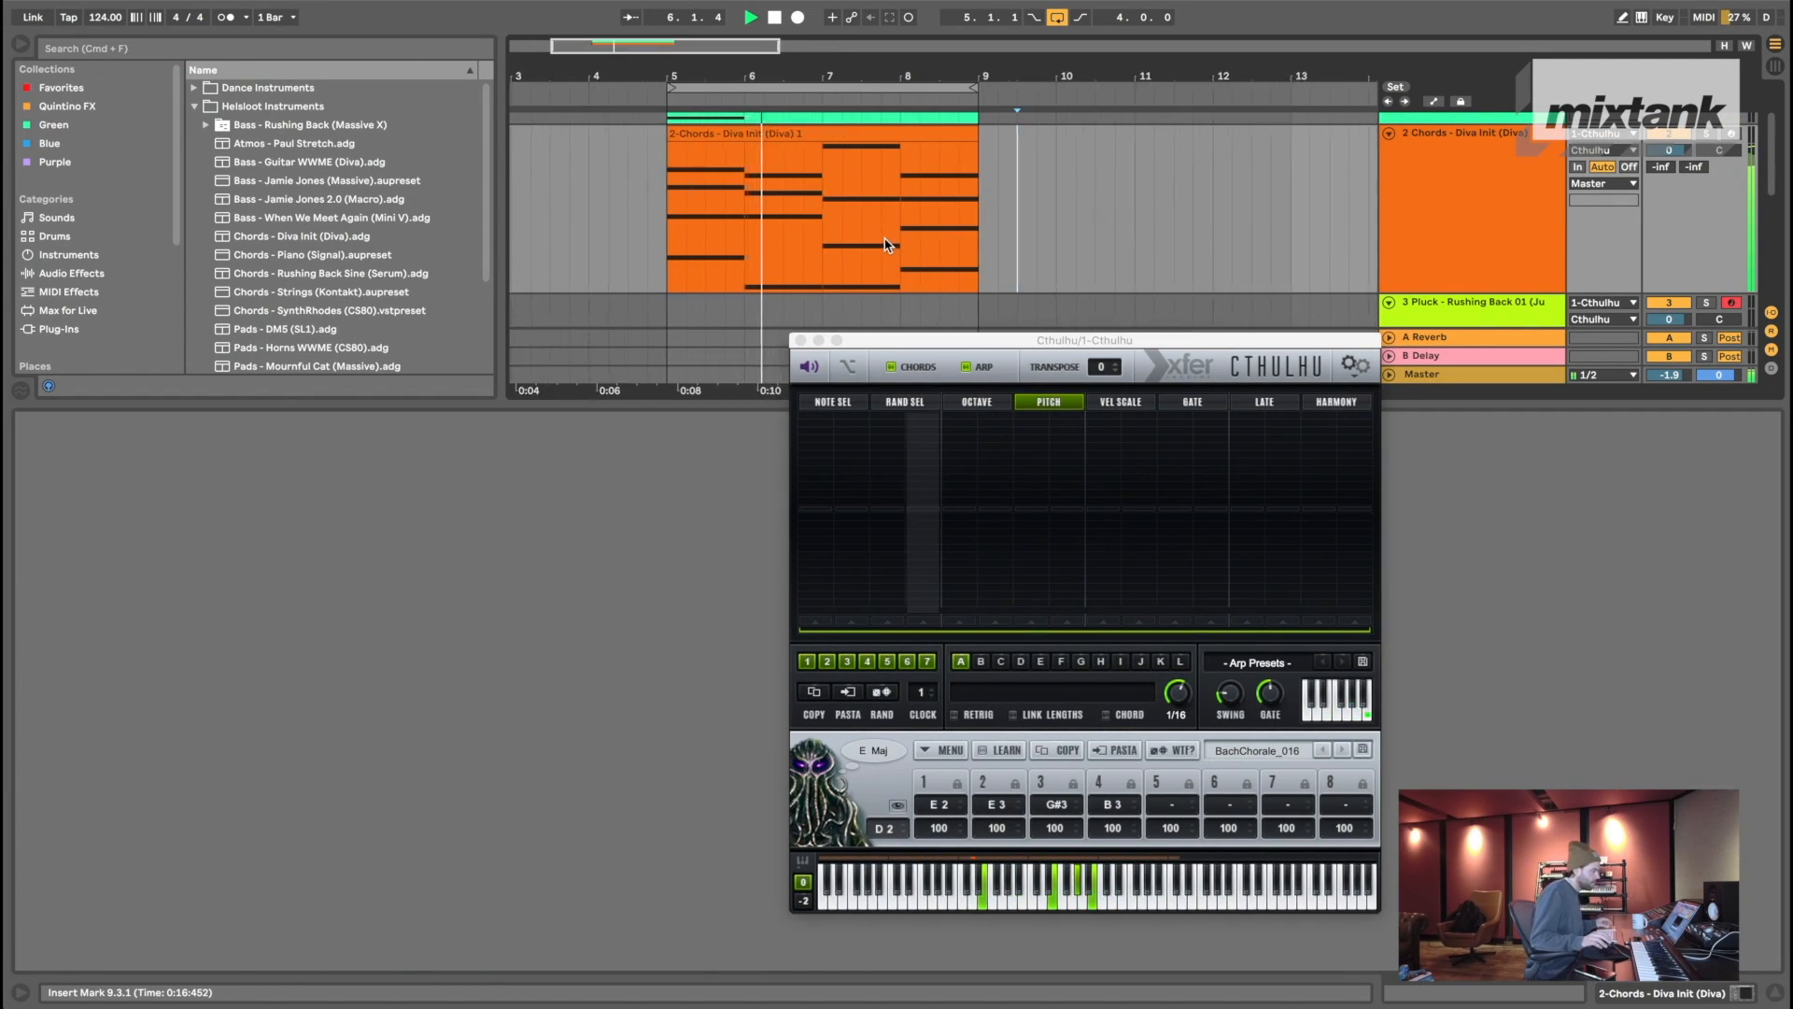
scroll(888, 245, up, 2)
click(904, 402)
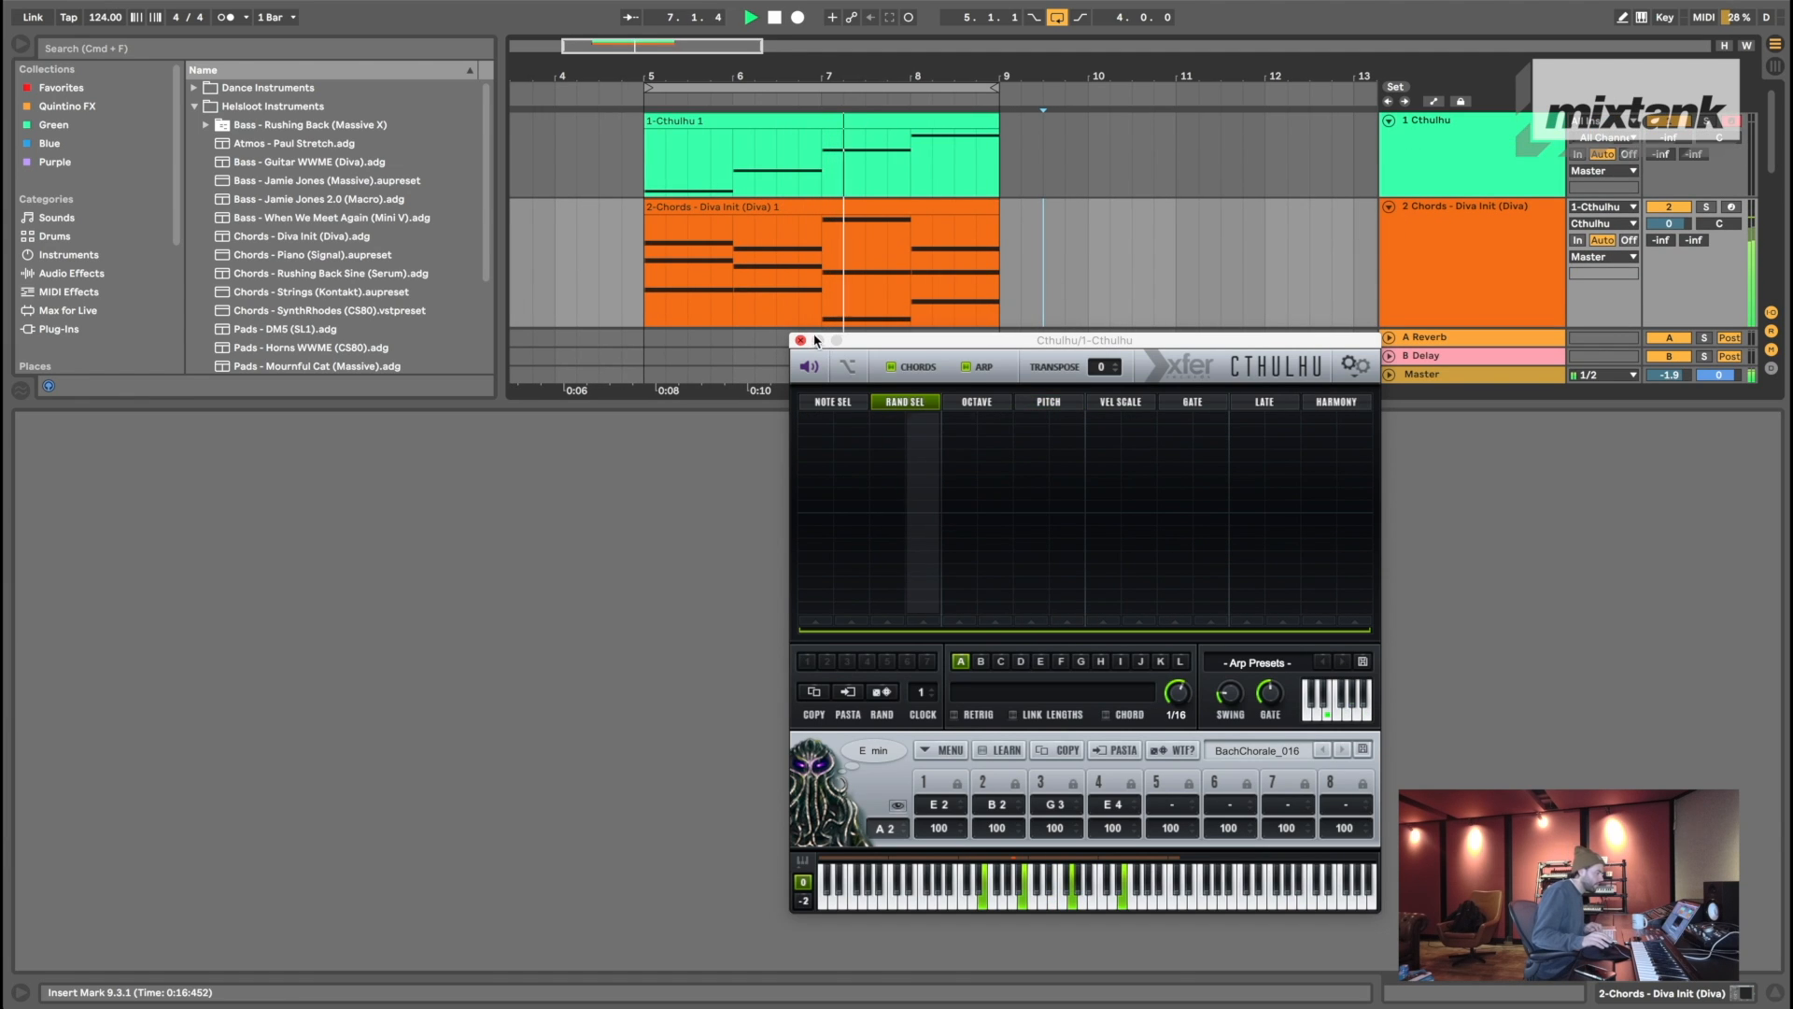
drag(899, 342, 1060, 456)
click(900, 230)
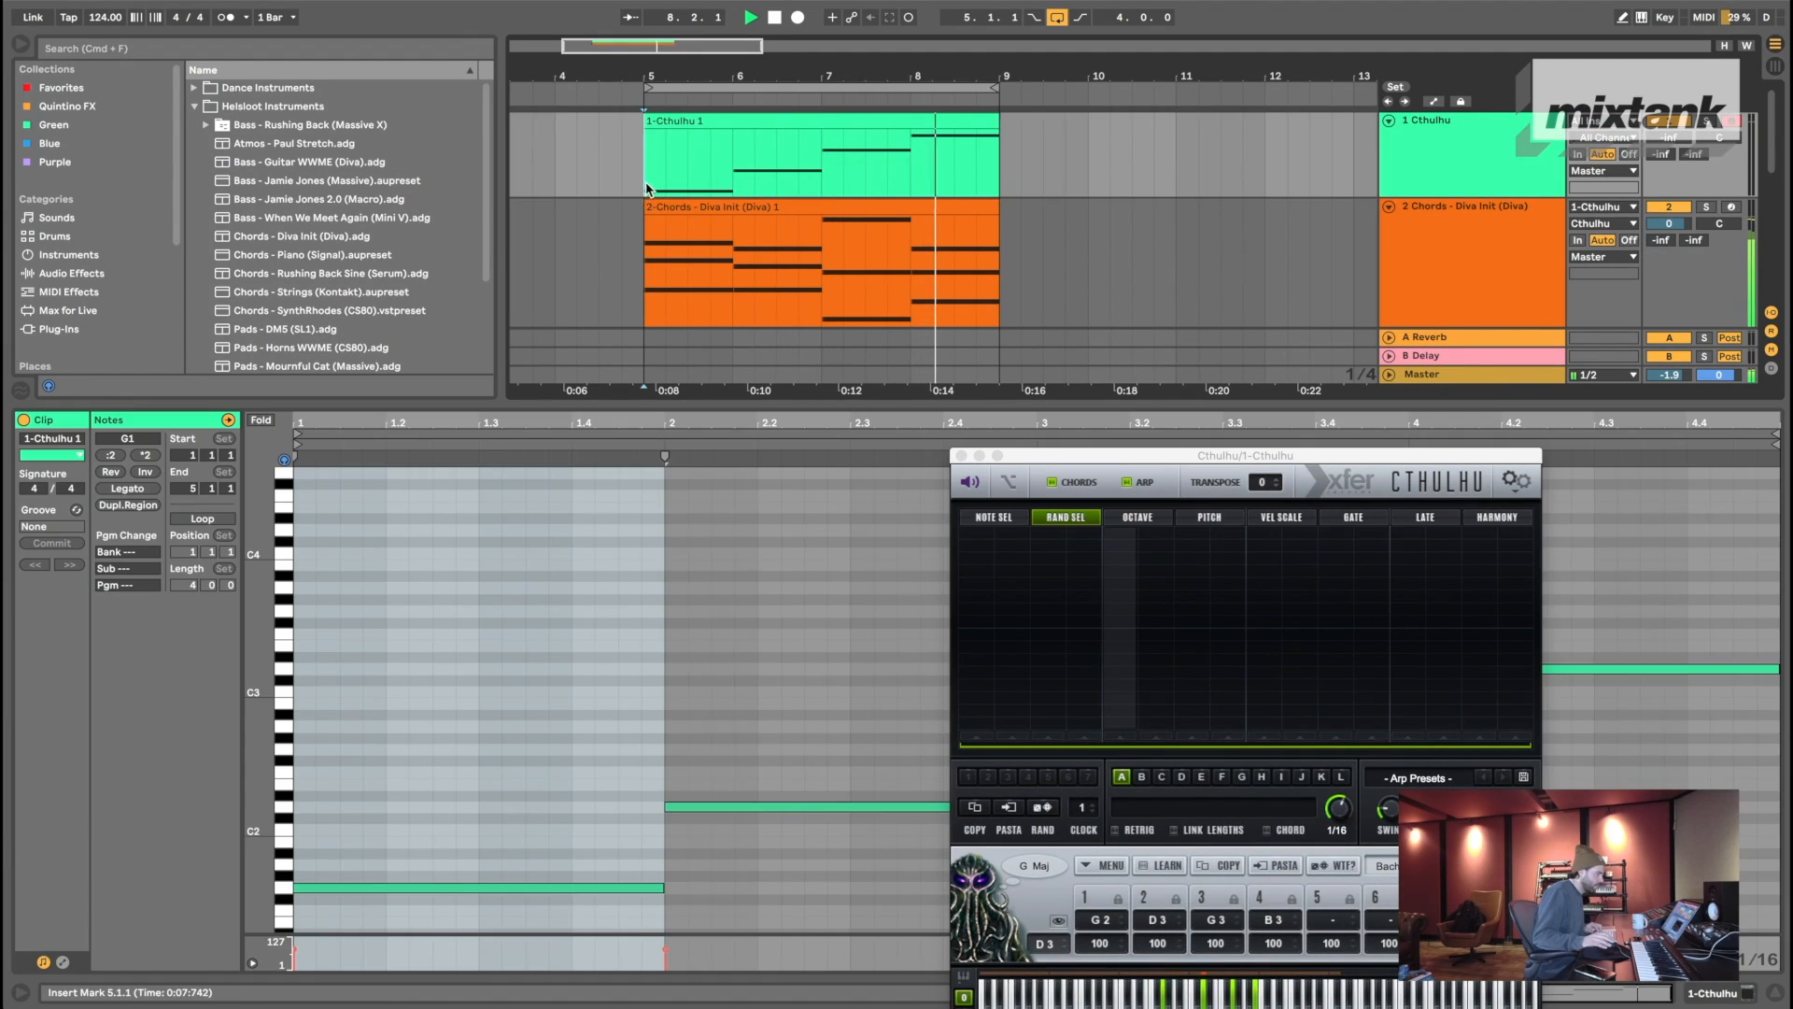
scroll(877, 219, down, 5)
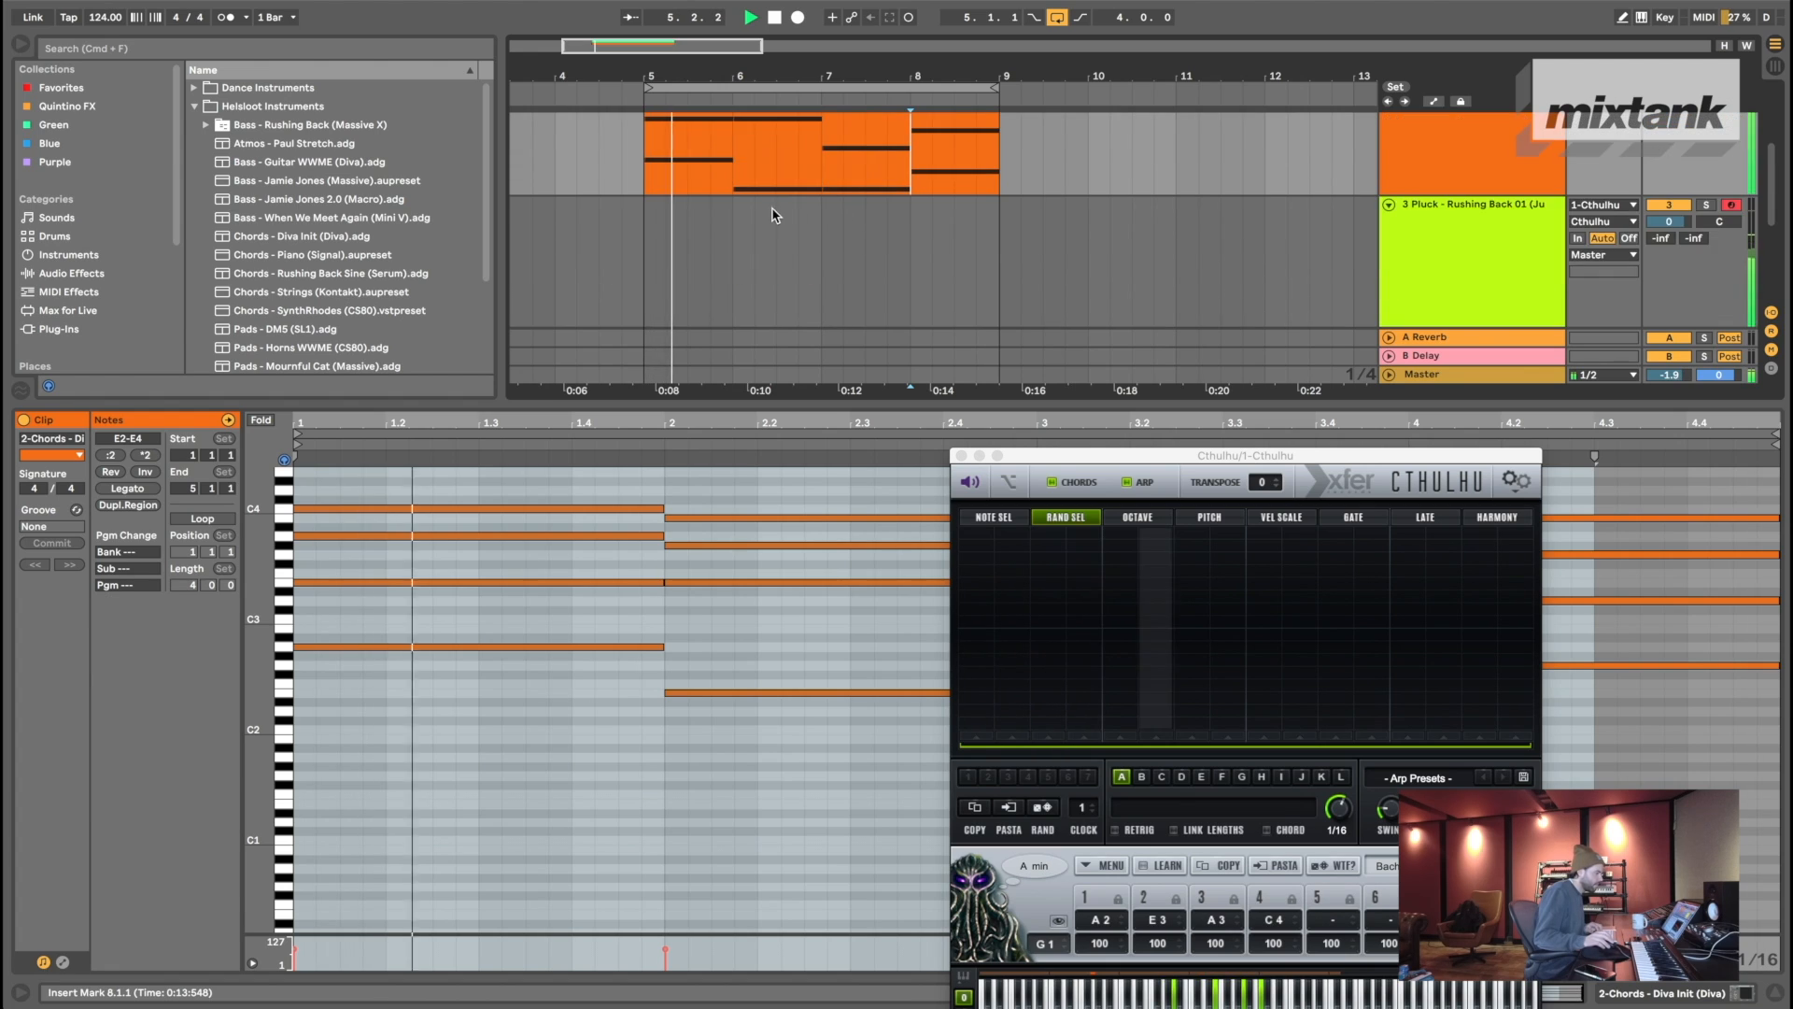
drag(1171, 470, 885, 320)
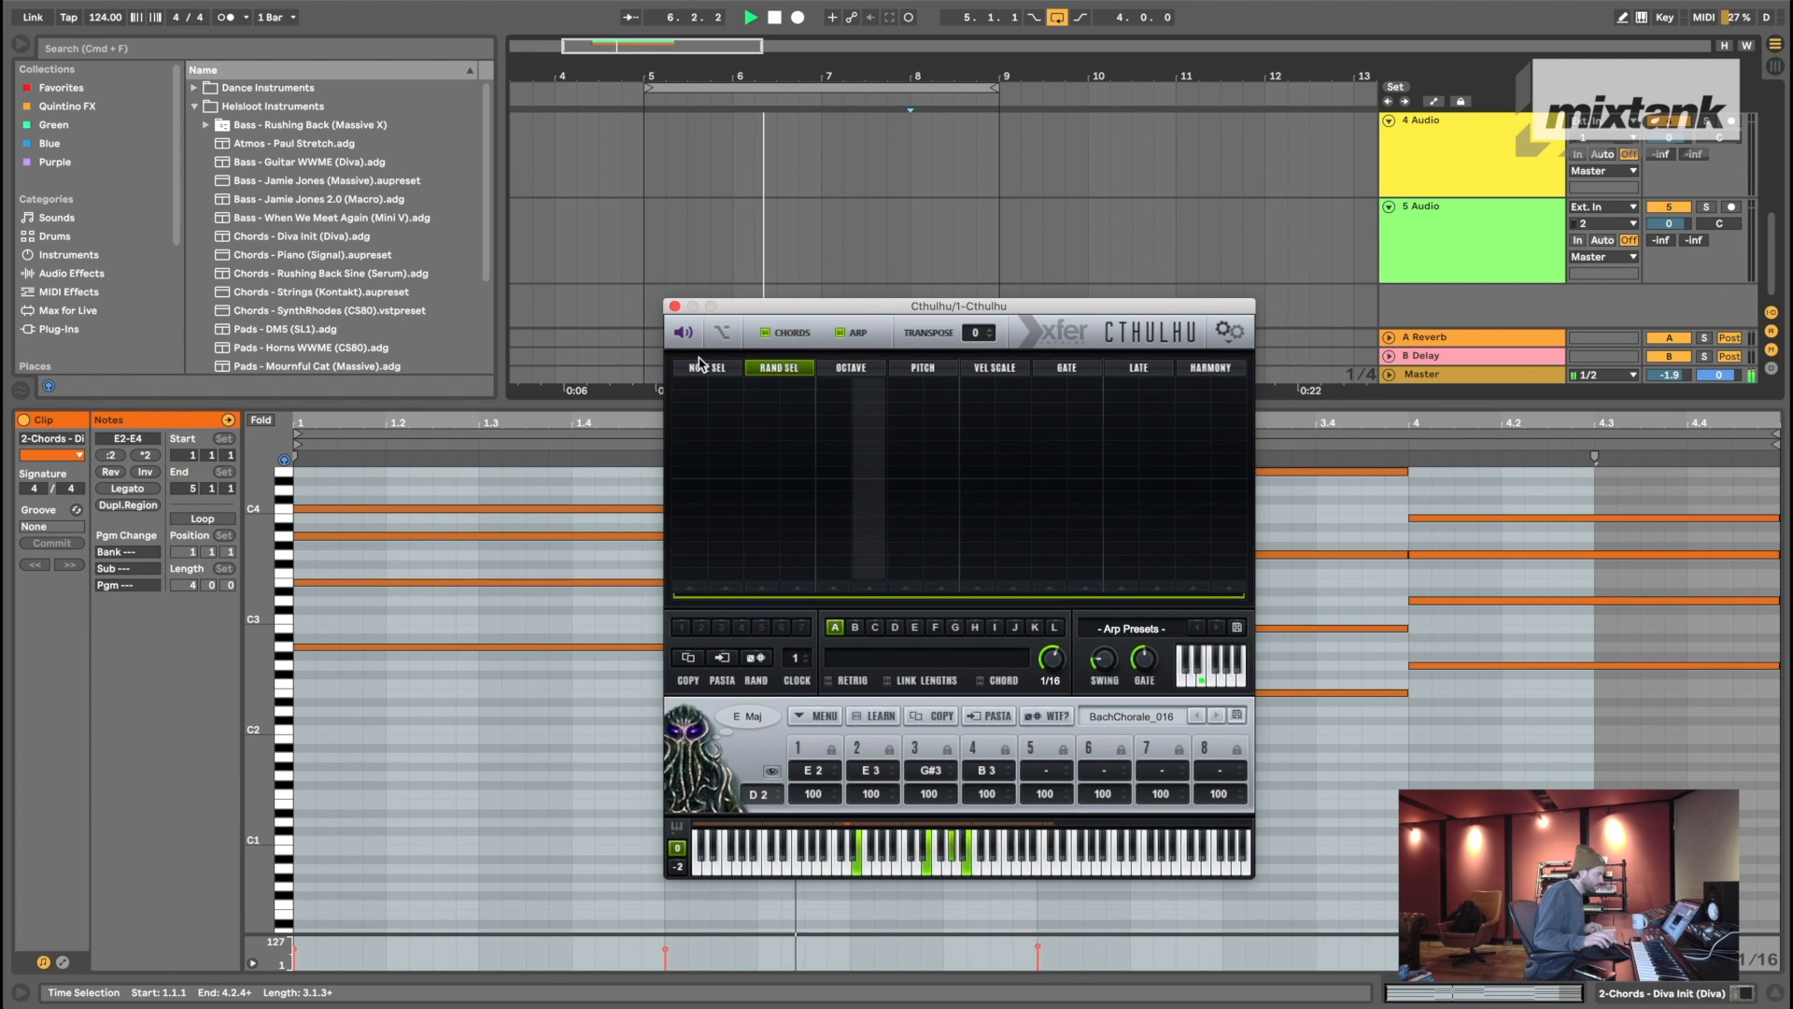
- Review Cthulhu's Note Sel, Octave, Pitch, Vel Scale and Late lanes
click(707, 367)
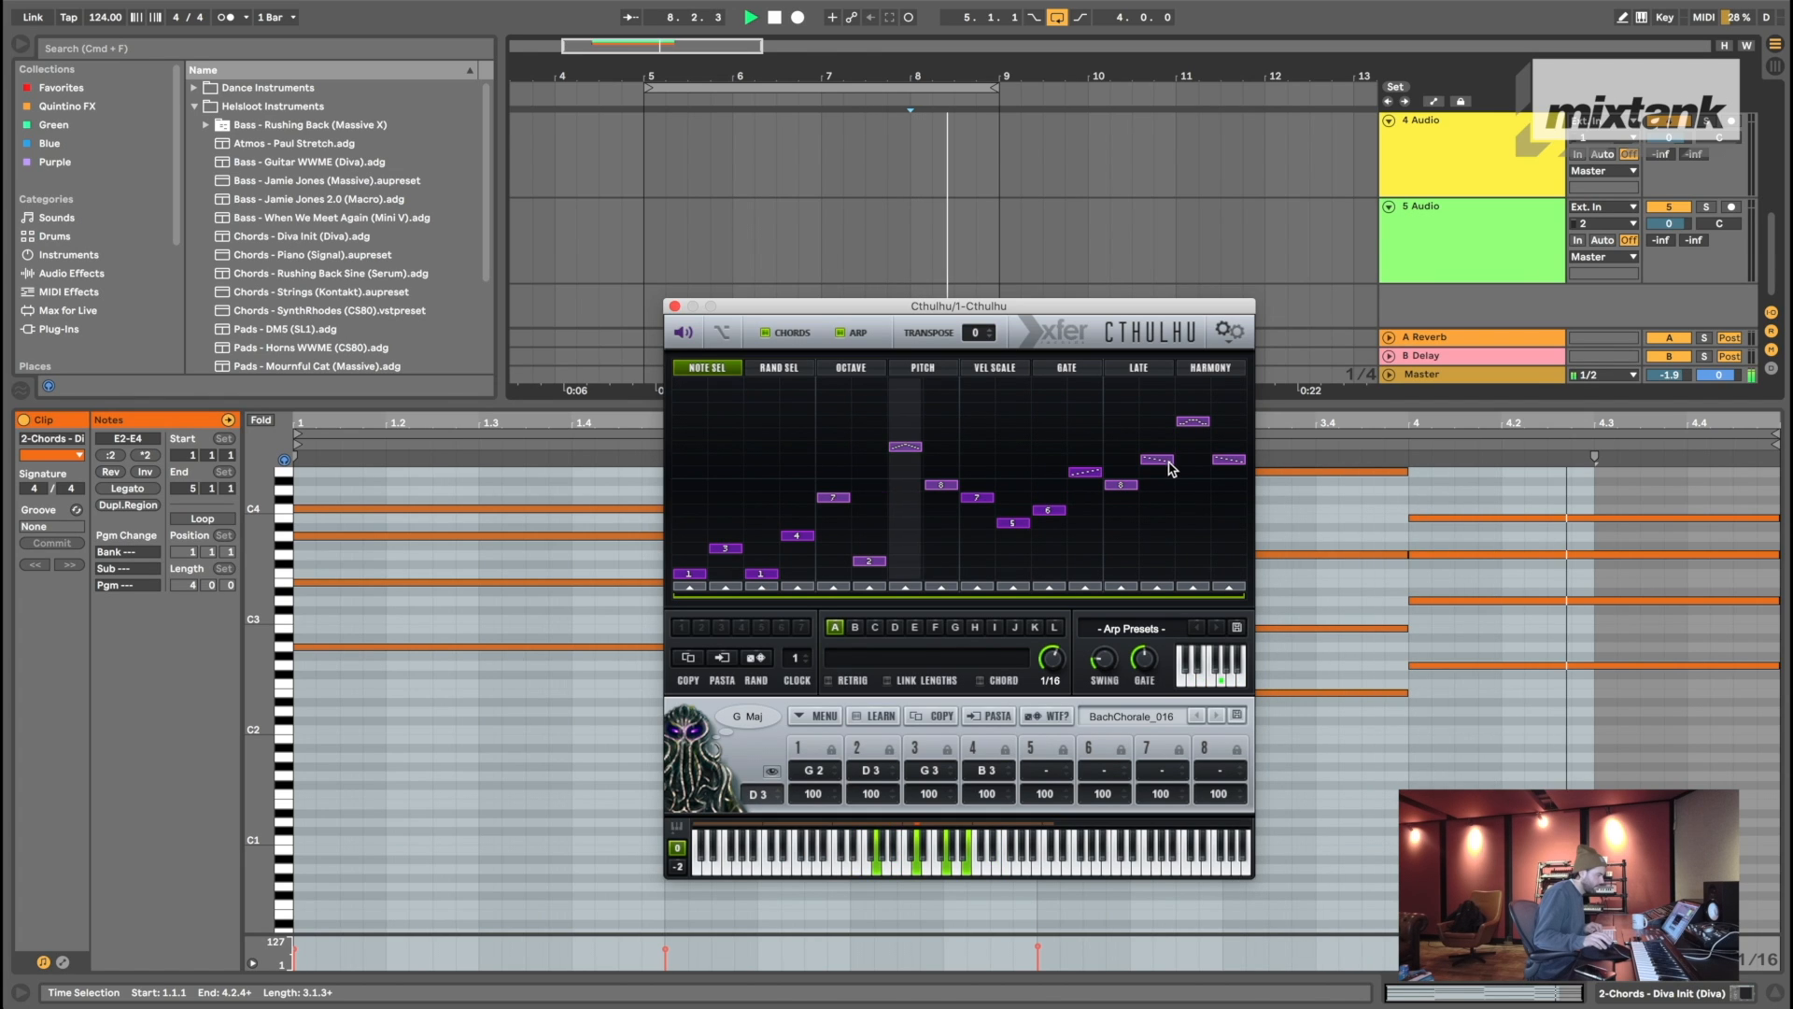
click(850, 367)
click(923, 367)
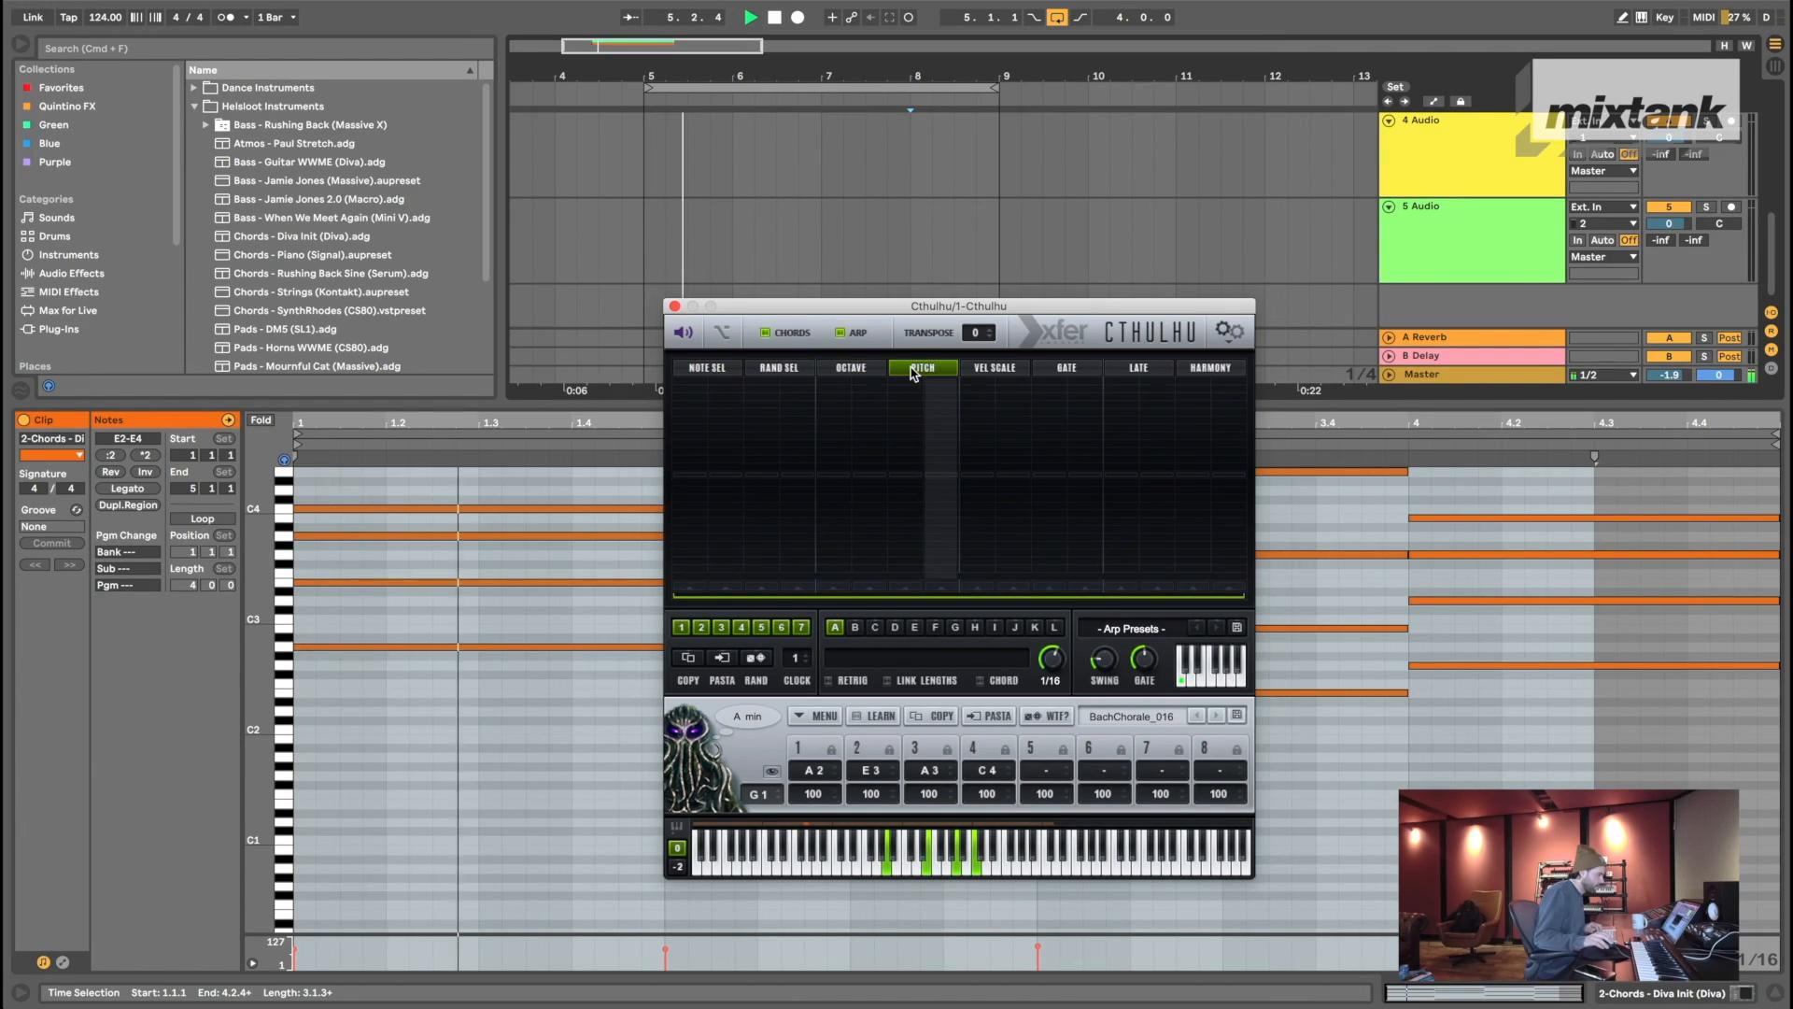
mouse_move(785, 454)
mouse_down()
mouse_move(1188, 489)
mouse_move(693, 482)
mouse_move(1202, 482)
mouse_up()
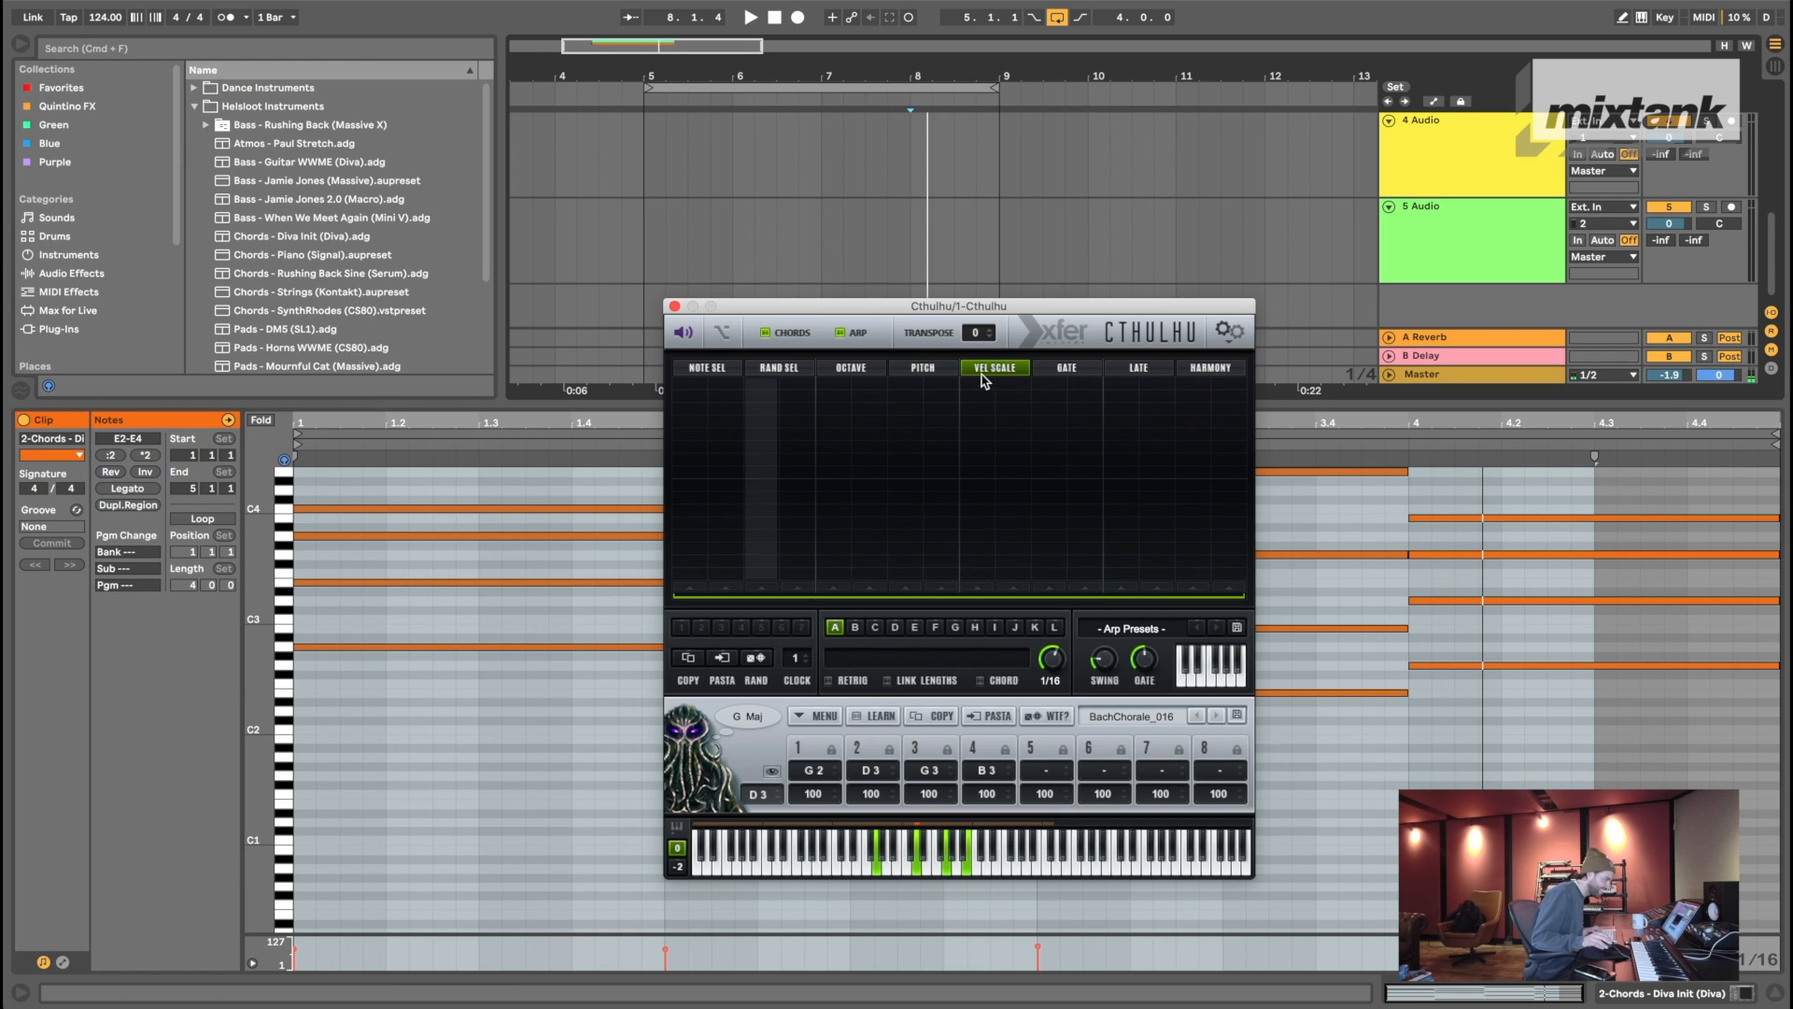
click(1160, 369)
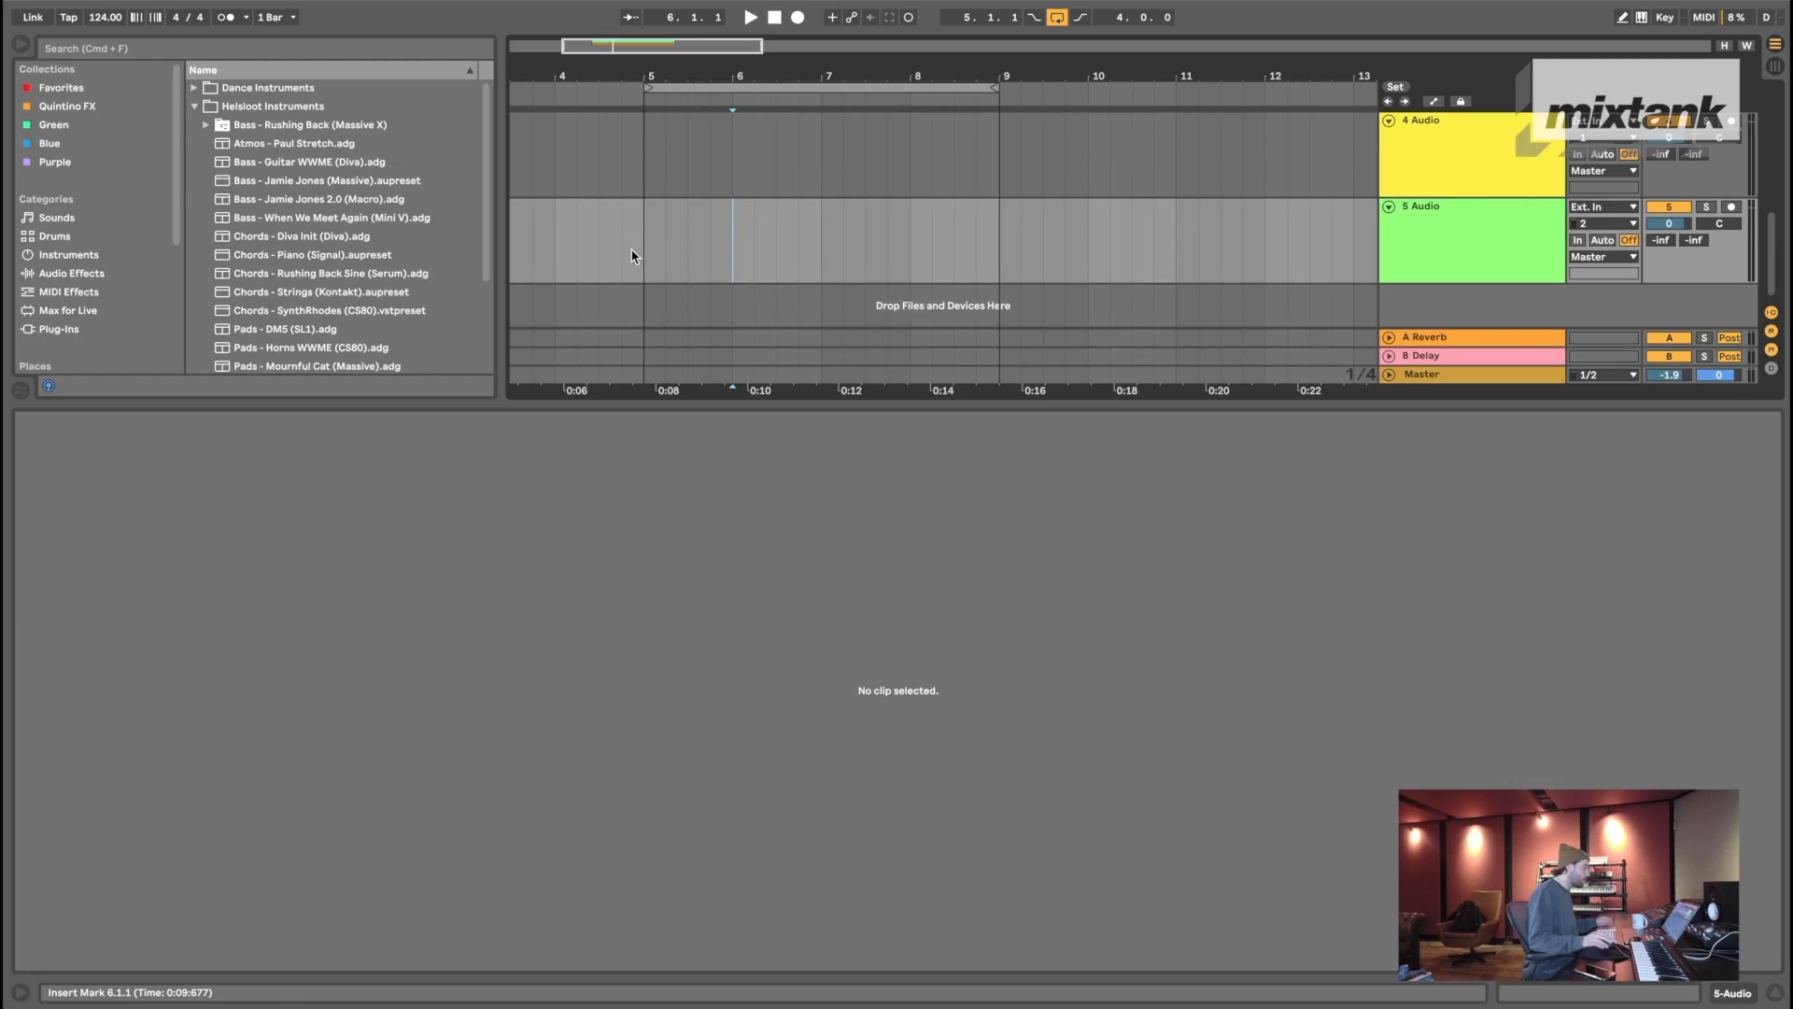
- Show the device chain of the 1 Cthulhu track and reopen the Cthulhu plugin window
drag(633, 255, 931, 248)
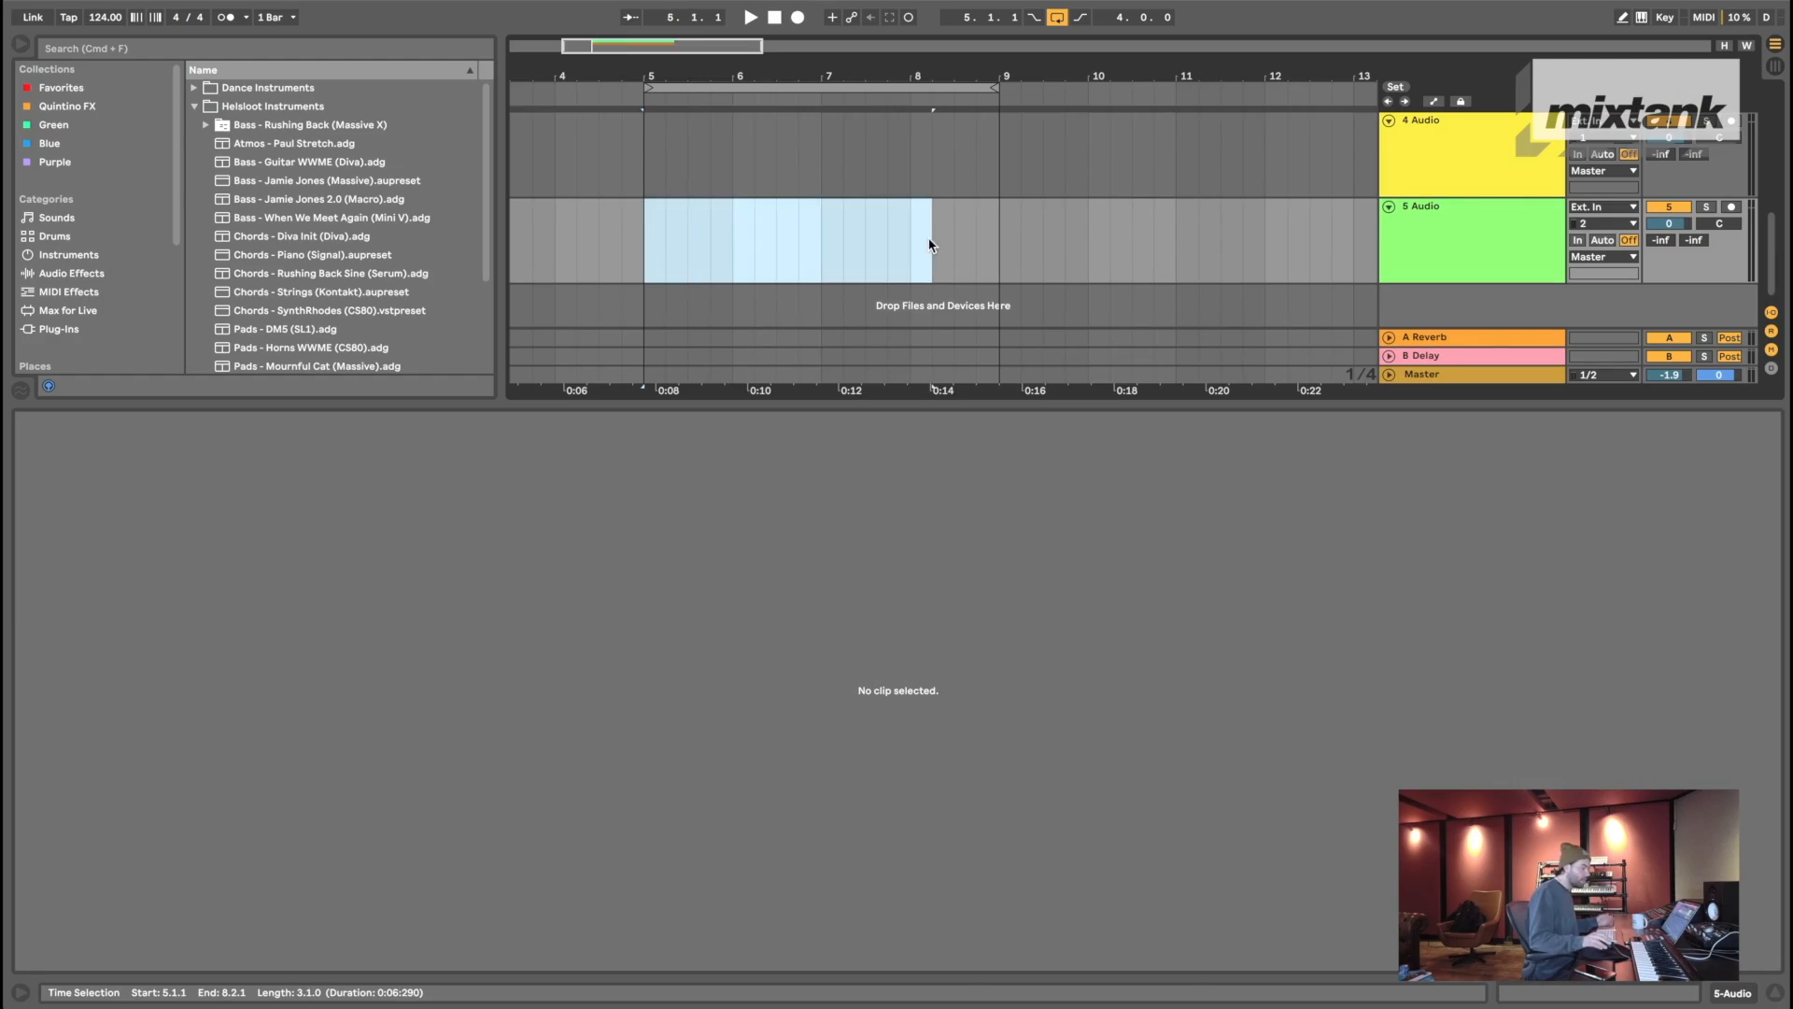
click(963, 242)
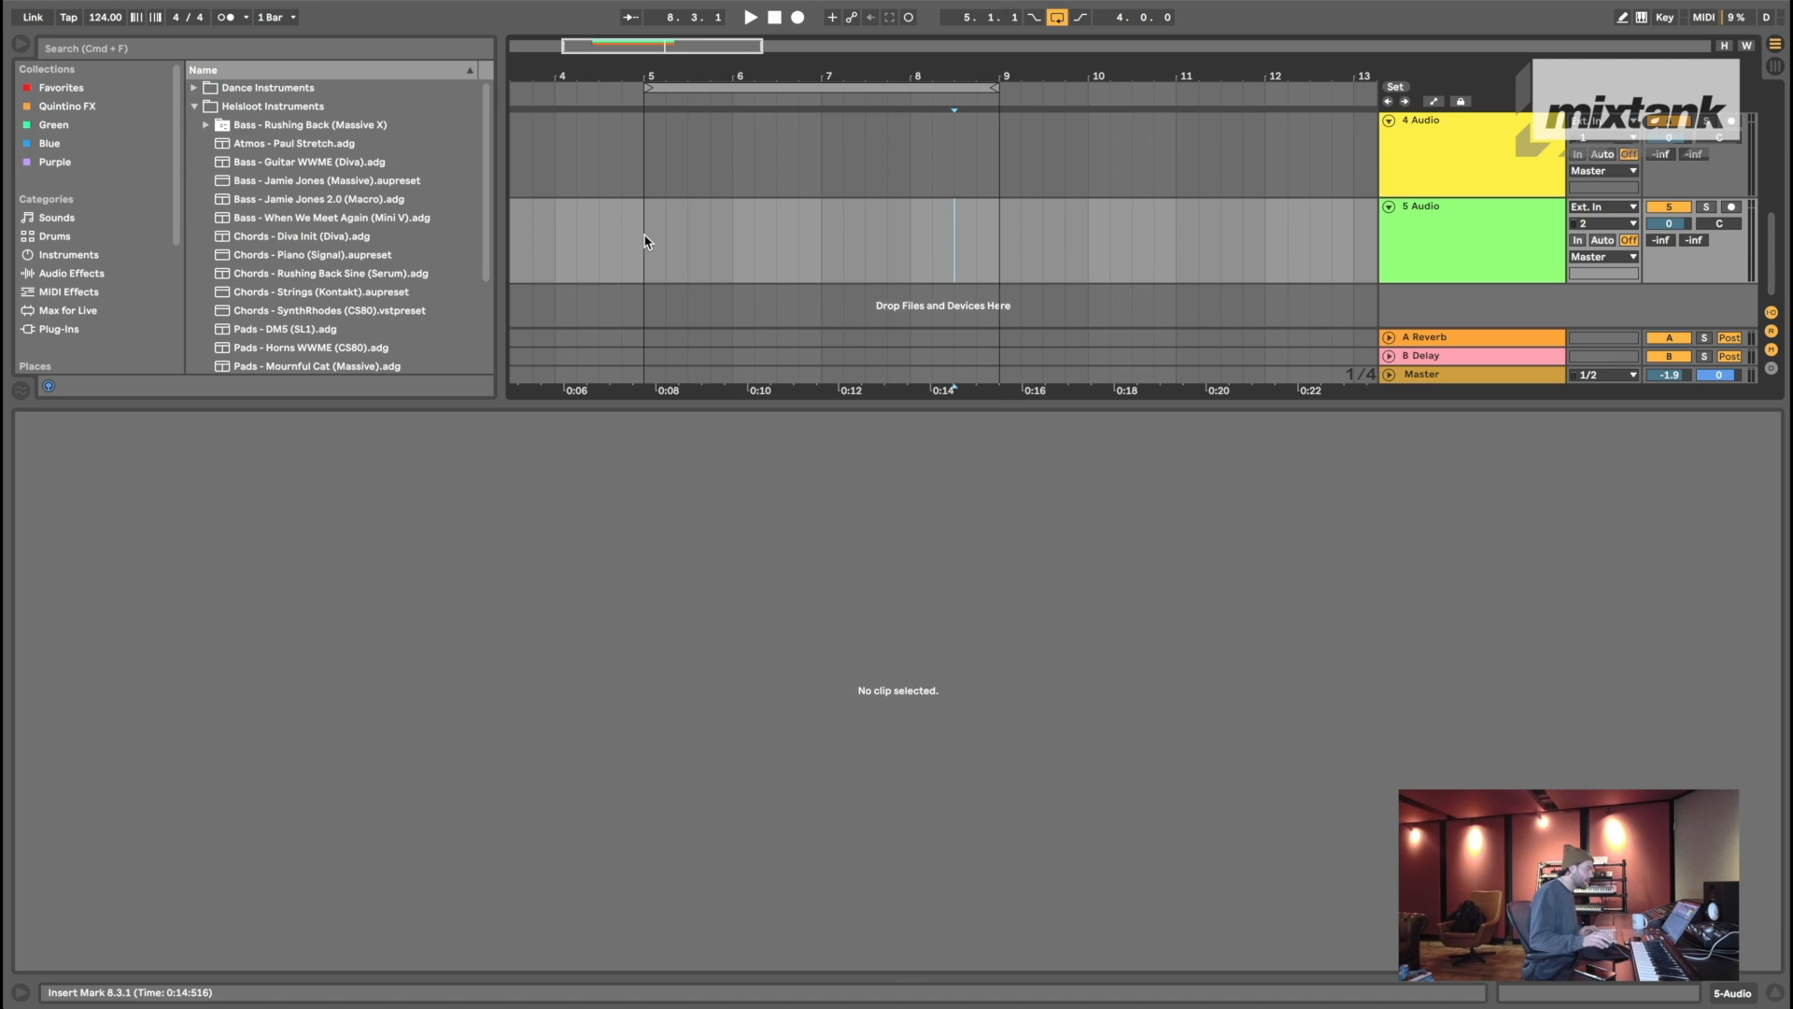
click(1774, 995)
click(1540, 165)
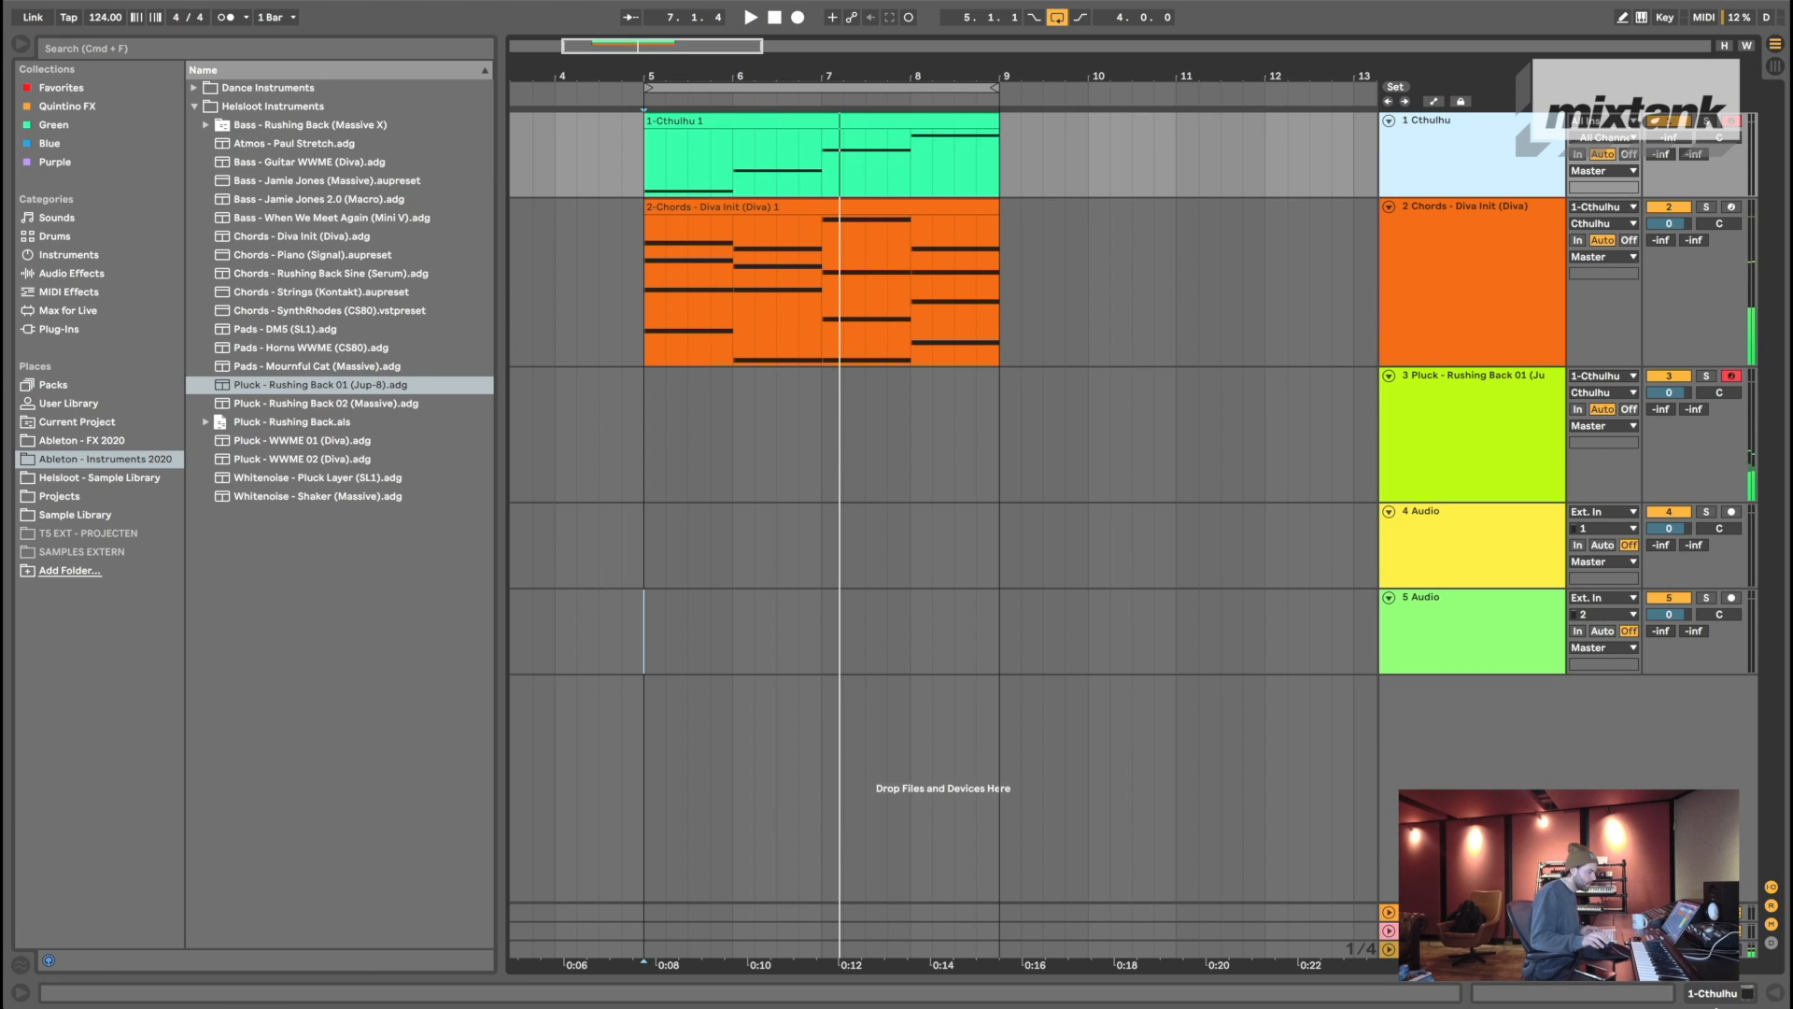
click(1715, 1005)
click(66, 795)
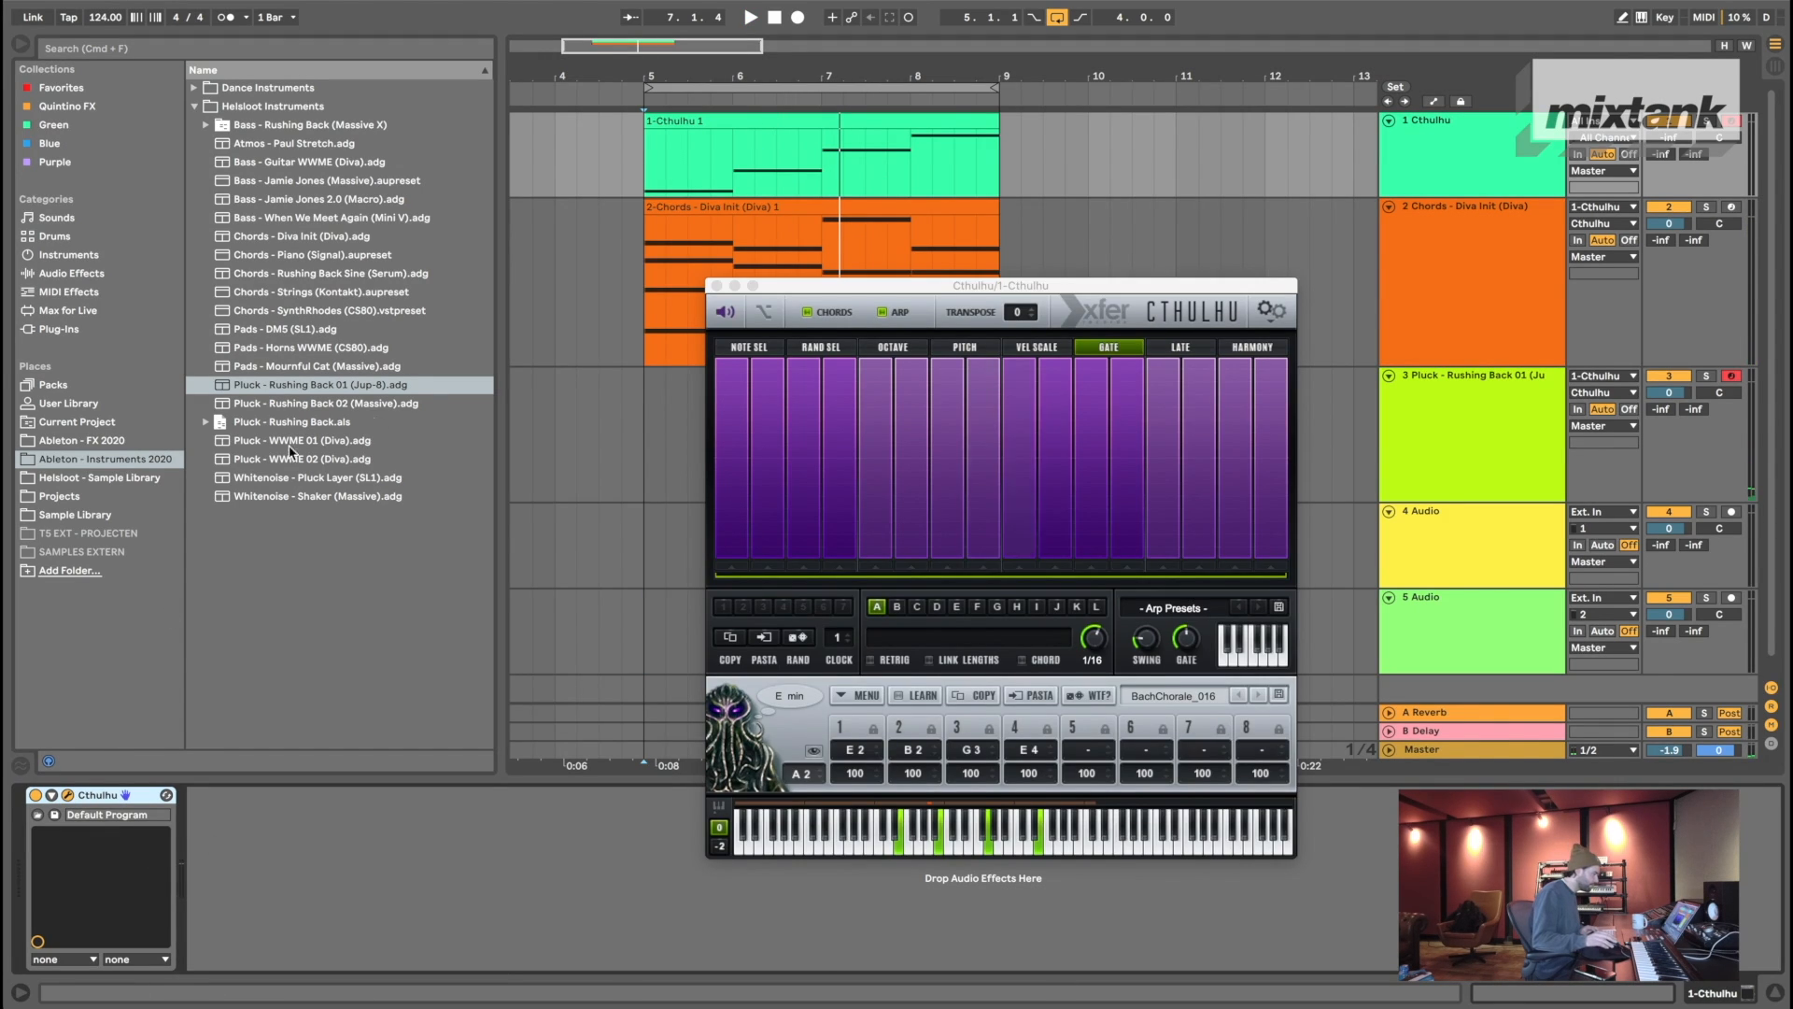
- Try timing offsets on steps 13 to 16 in Cthulhu's Late lane and reset them to zero
click(1181, 348)
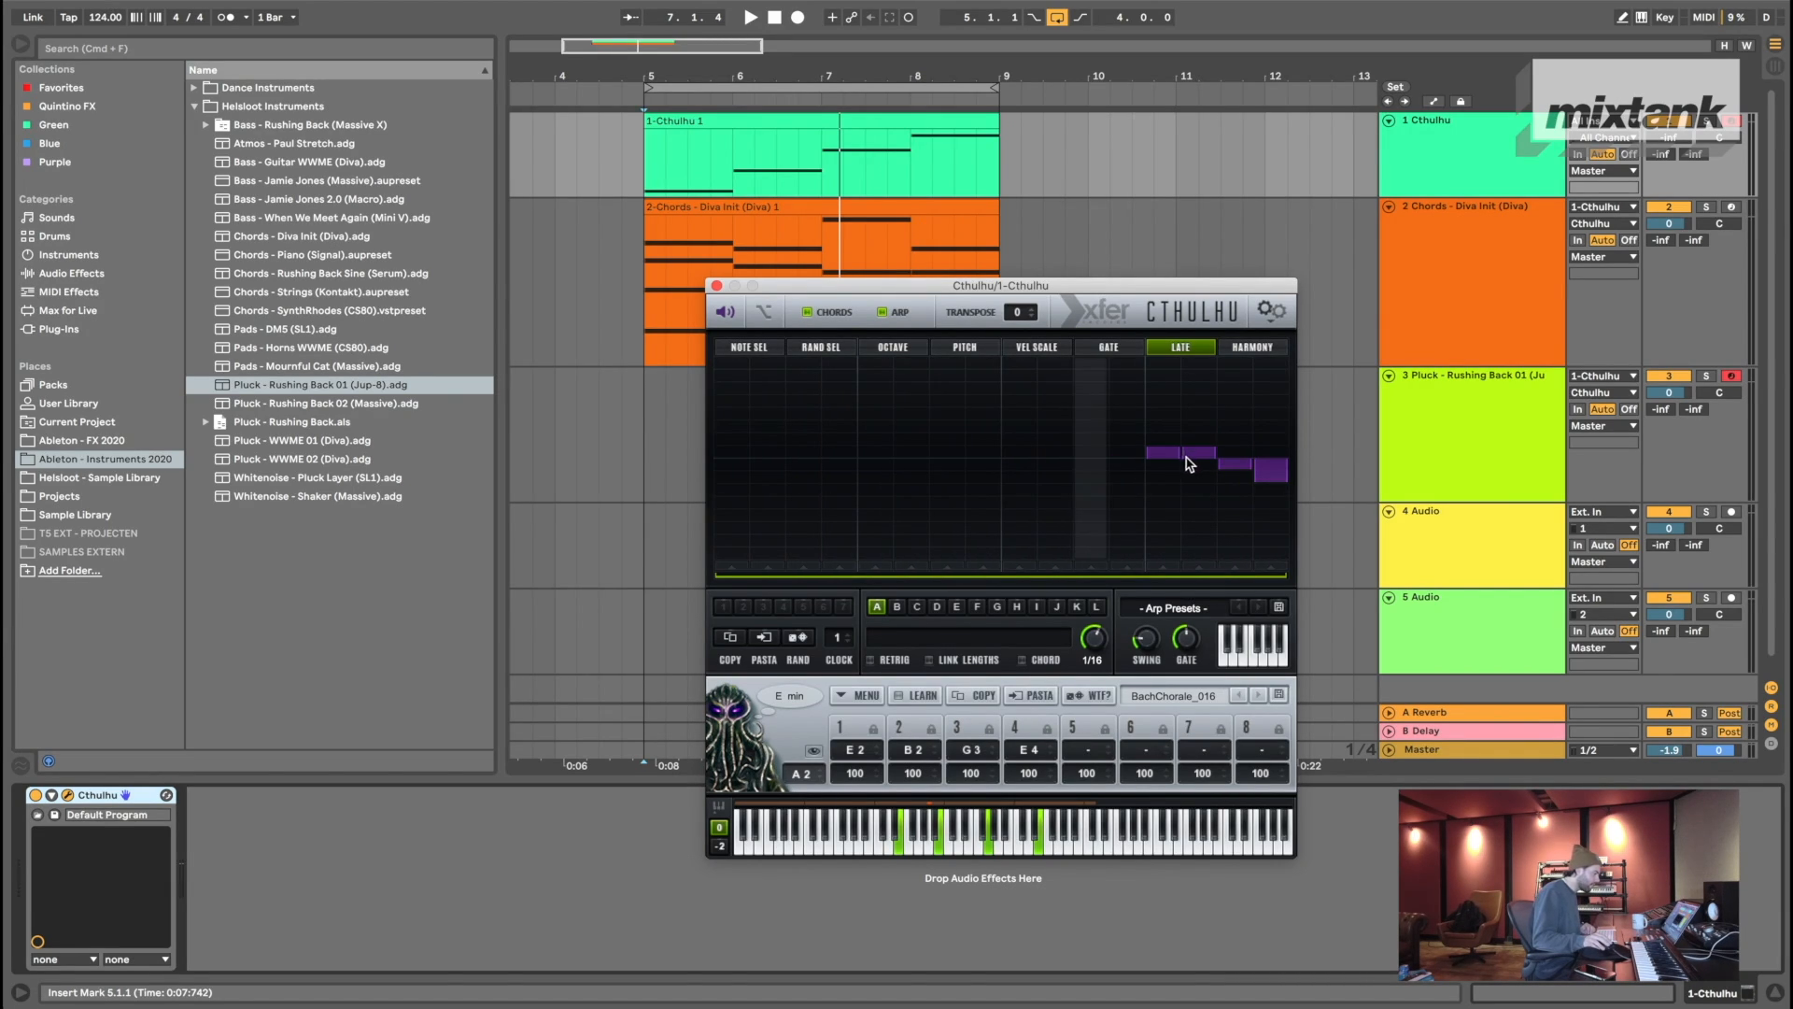
drag(1247, 474, 1257, 465)
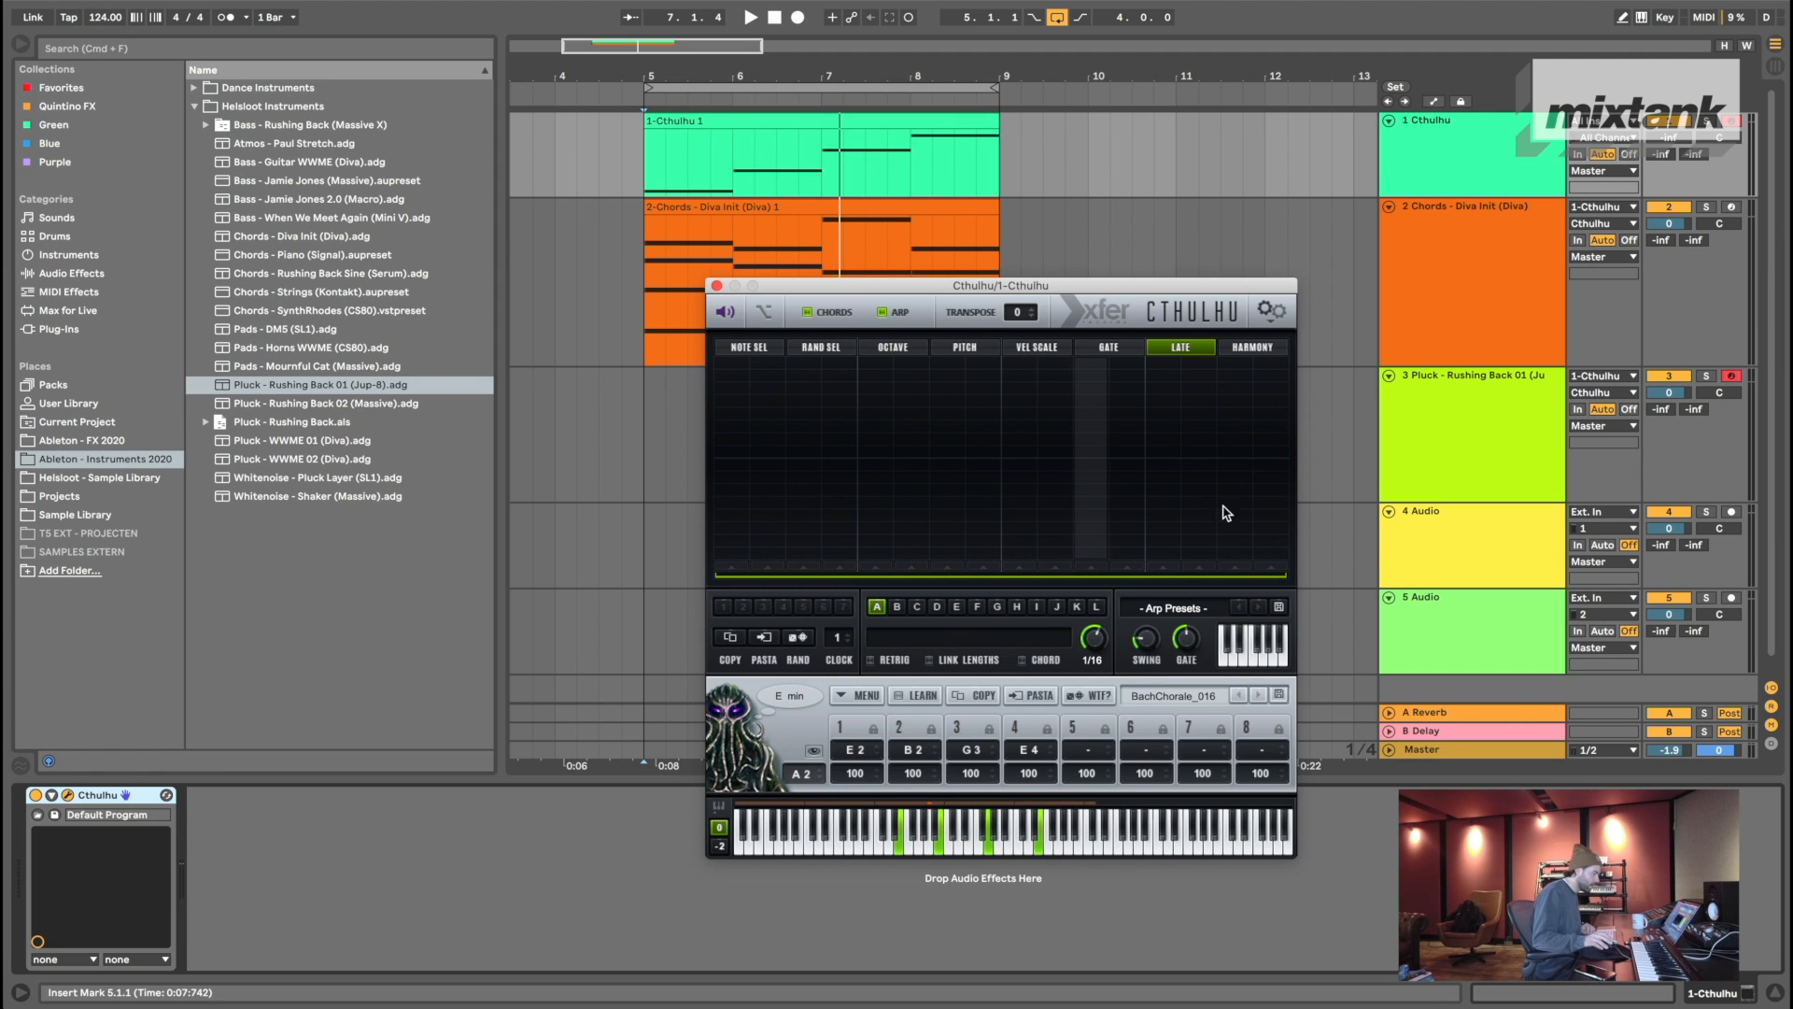